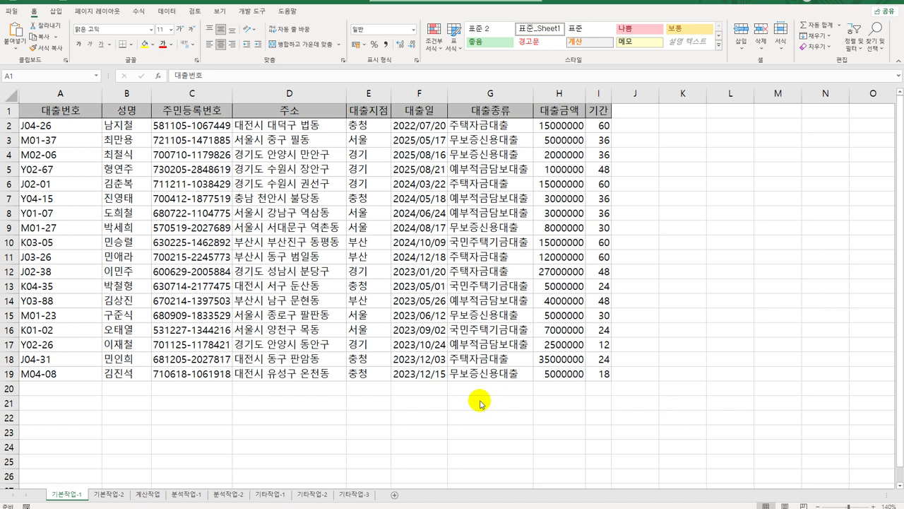
Enter the criteria heading 조건 in cell A21 below the loan table
left_click(39, 402)
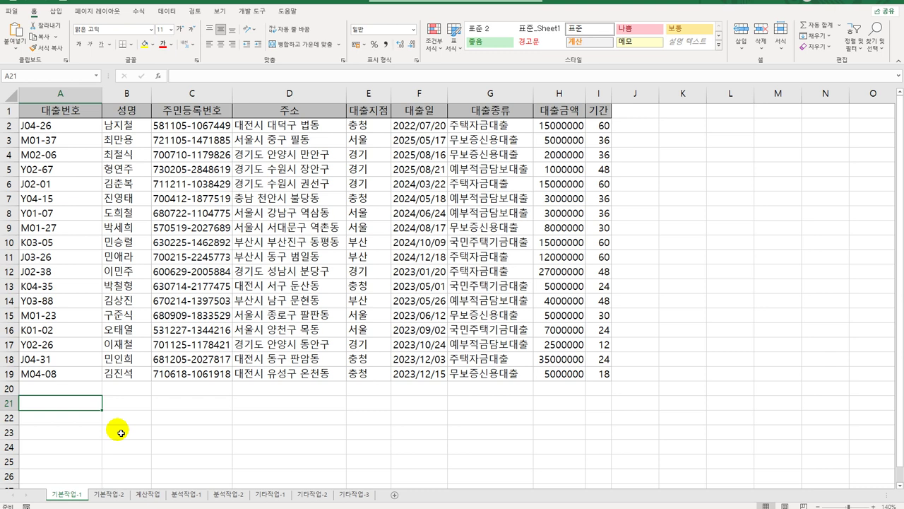
type("조건")
key("Return")
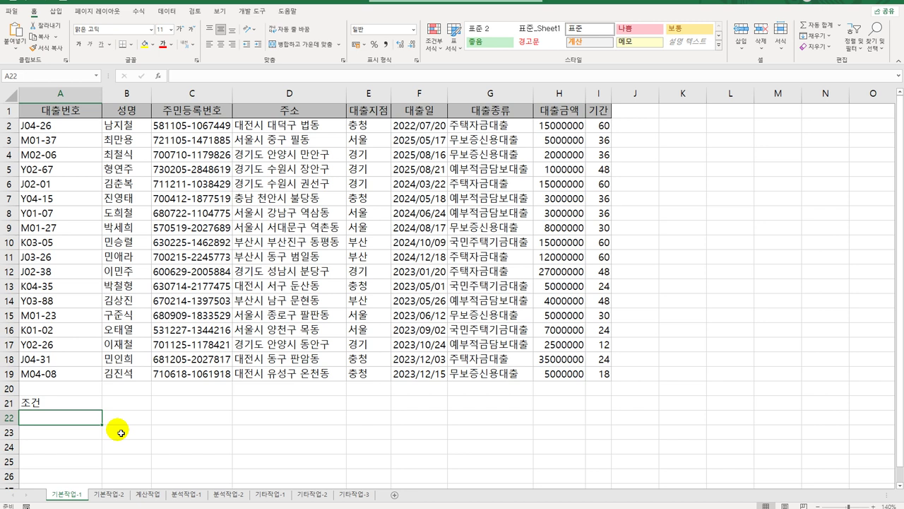
Begin an AND formula in A22 whose first condition requires the loan period in I2 to be 30 or less
type("=")
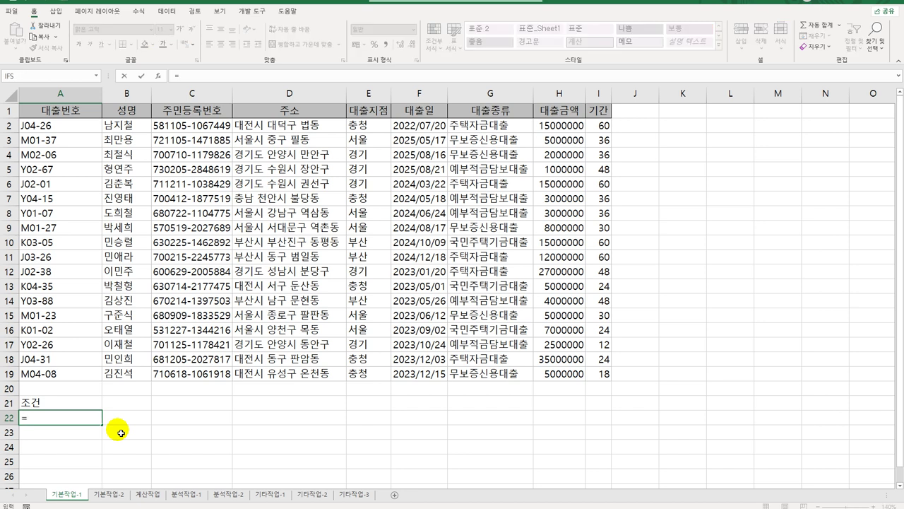
type("and(")
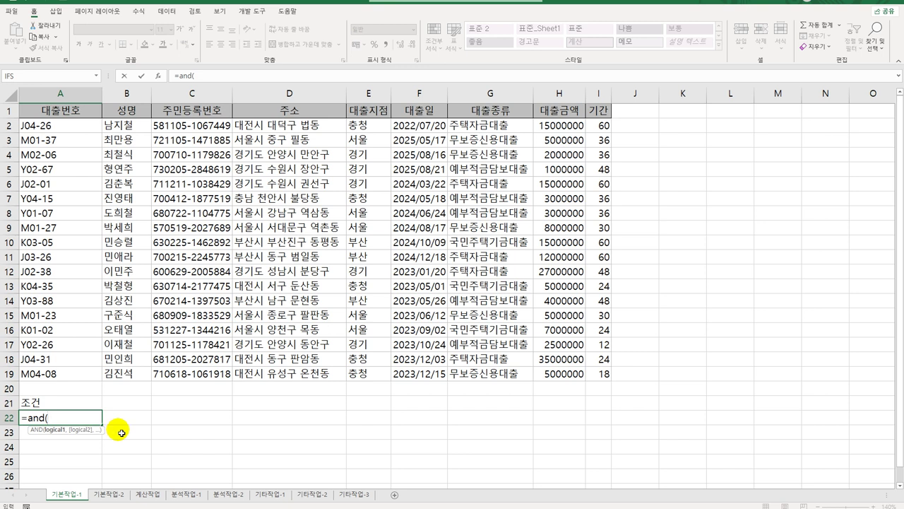
left_click(599, 128)
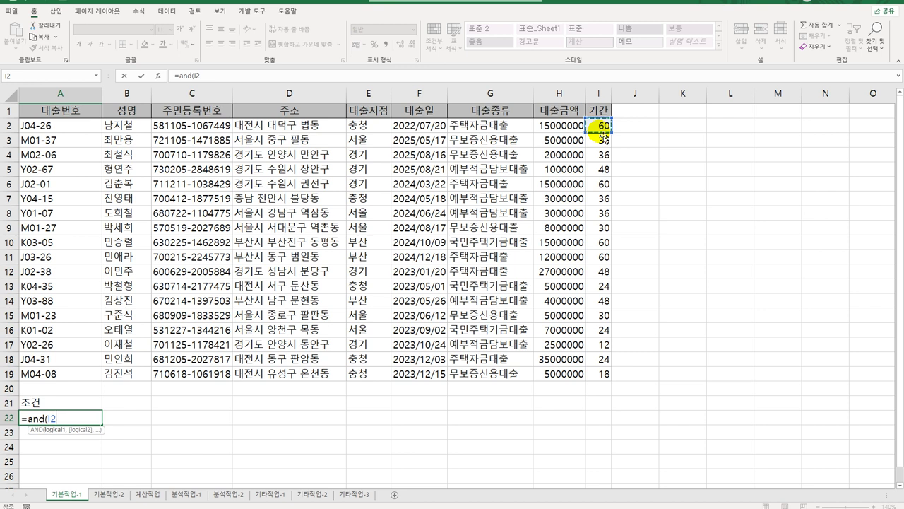
type("<=")
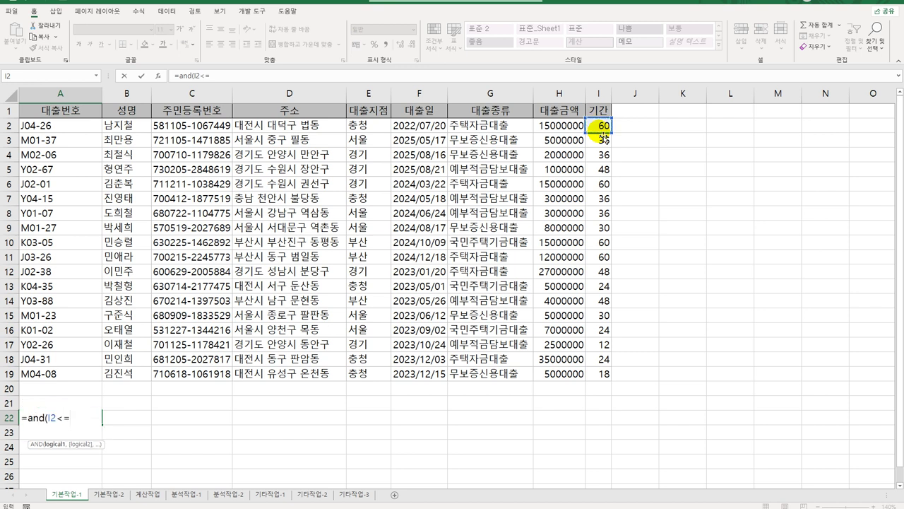
type("30,")
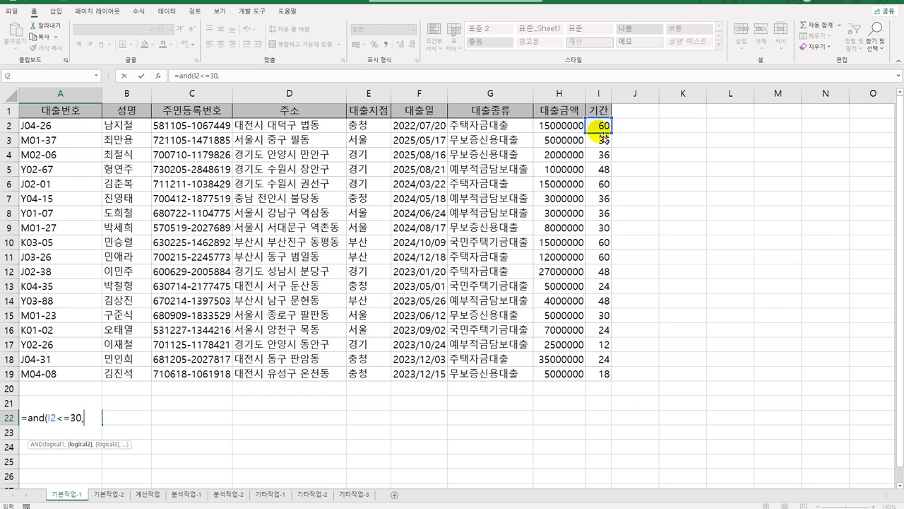
Add a nested OR to the A22 formula, with year(F2)=2023 as its first condition
type("or(")
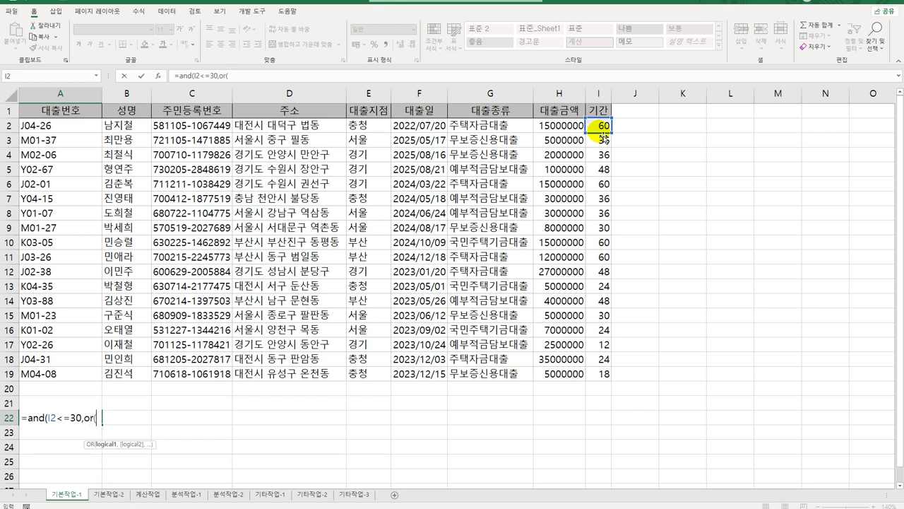
type("year(")
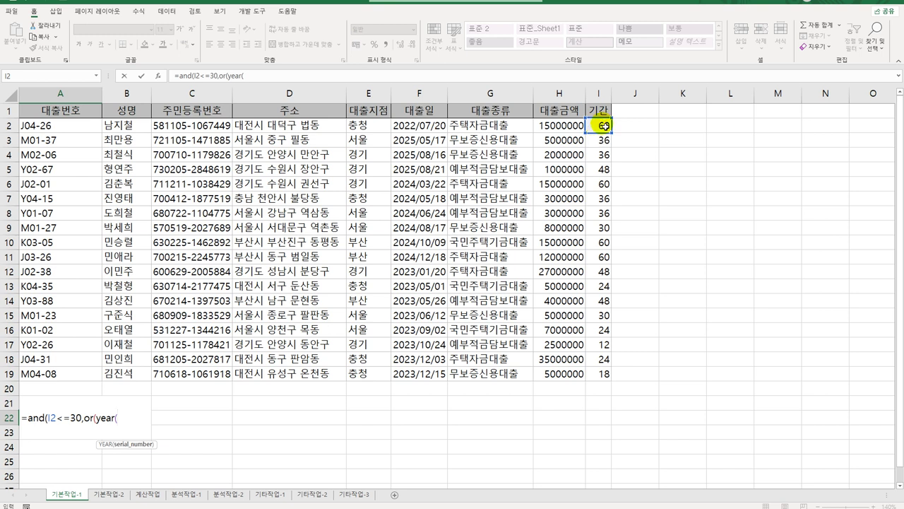
left_click(425, 130)
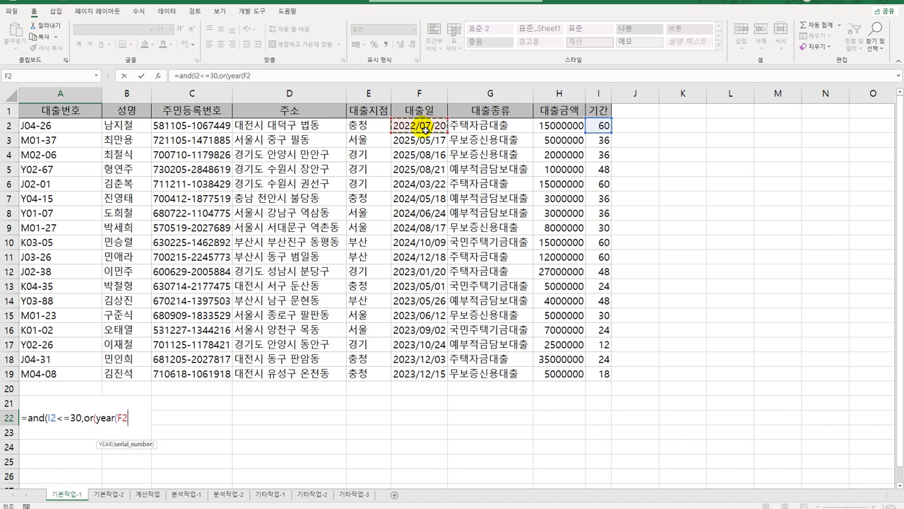
type(")")
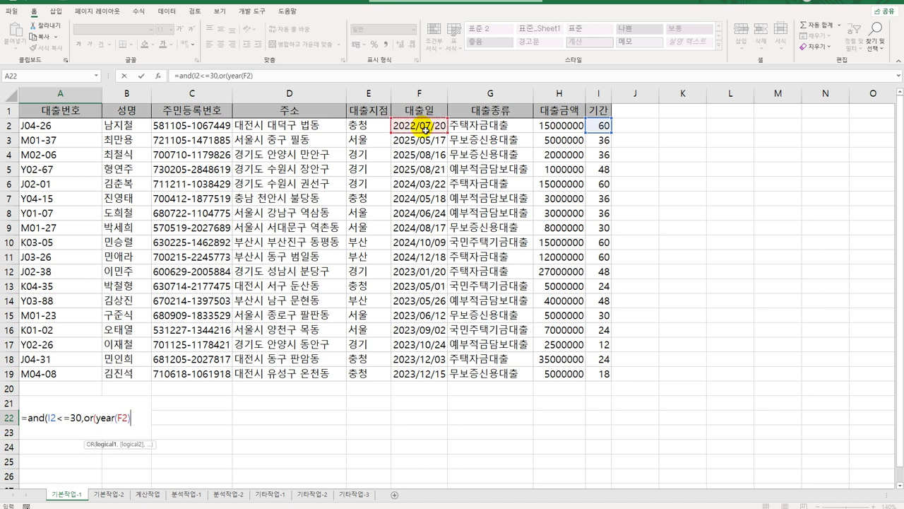
type("=1")
key("BackSpace")
type("2023k")
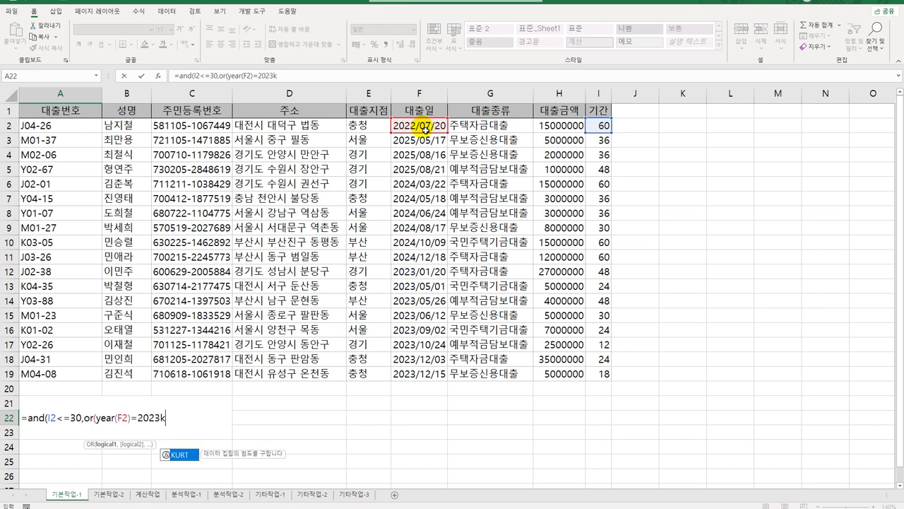
key("BackSpace")
type(",")
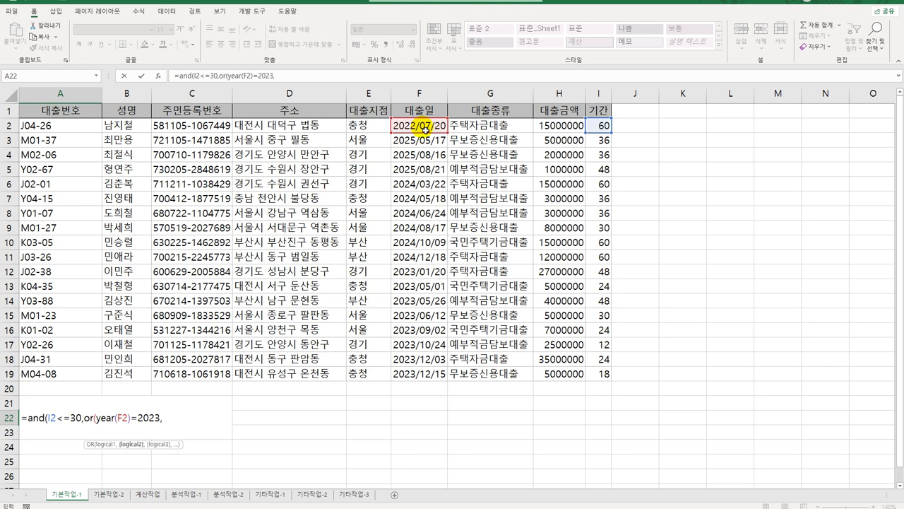
Add year(F2)=2025 as the second OR condition and complete the formula in A22
type("year(")
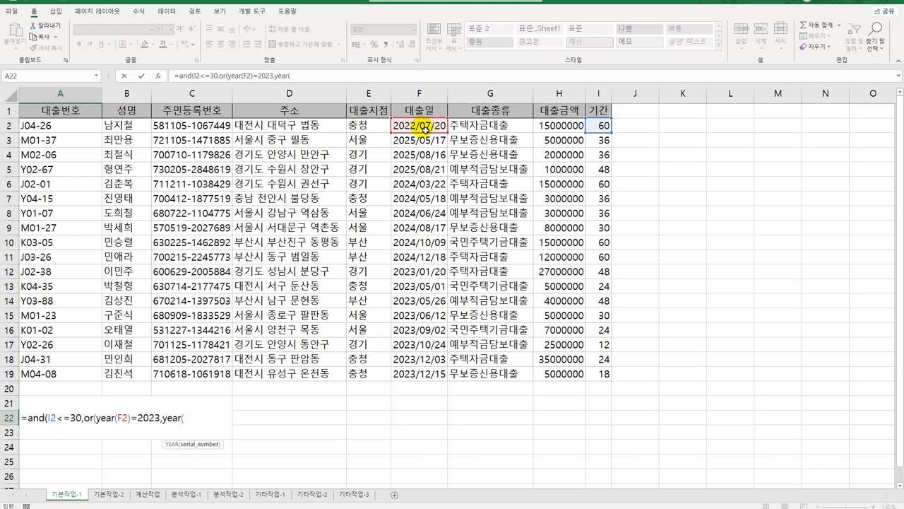
left_click(426, 130)
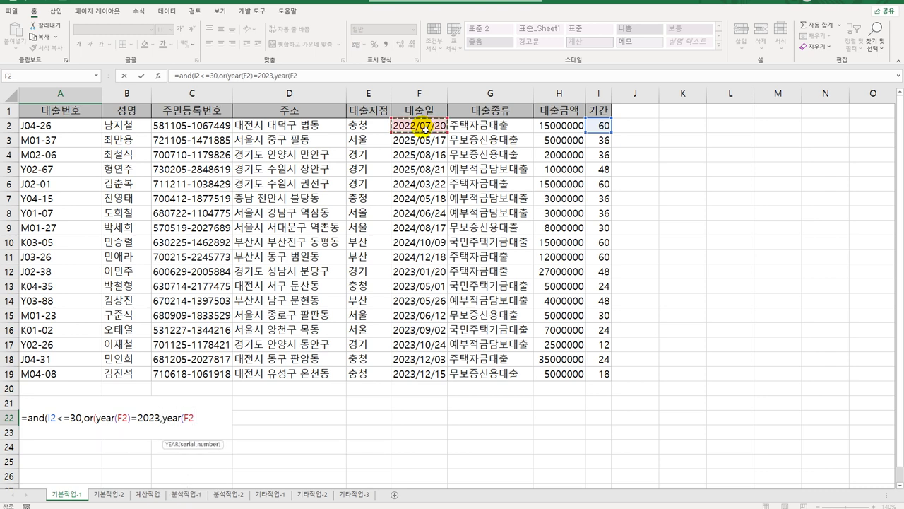
type(")=")
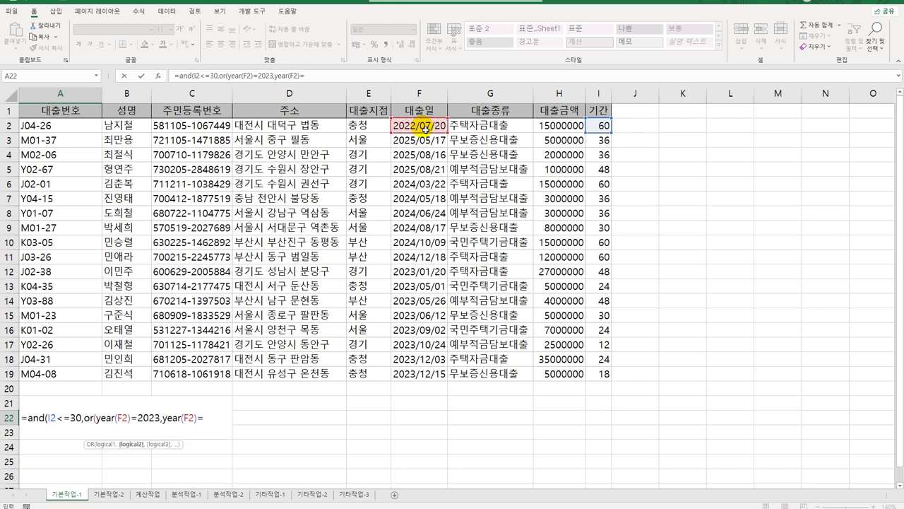
type("2025))")
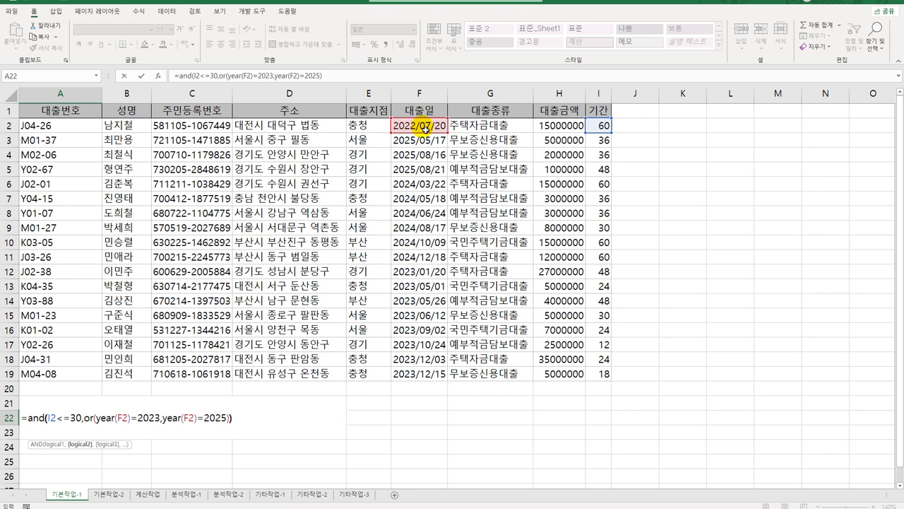
type(")")
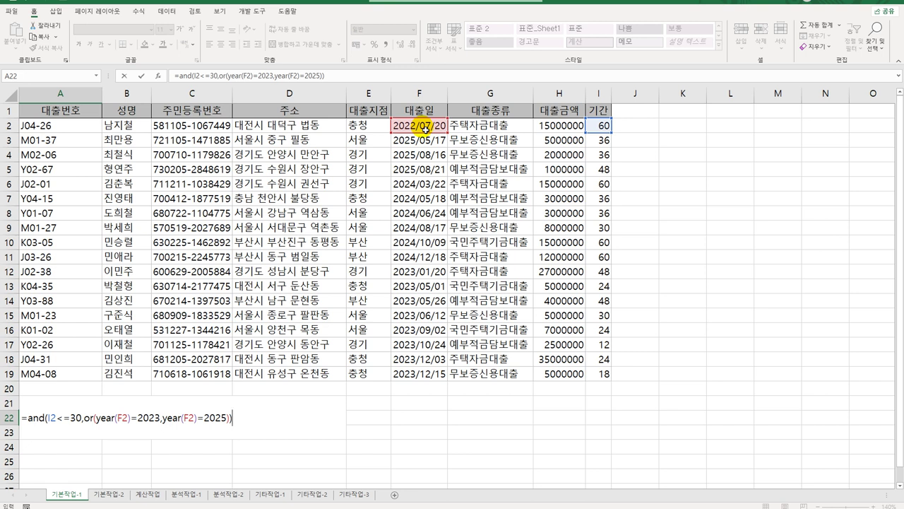
key("Return")
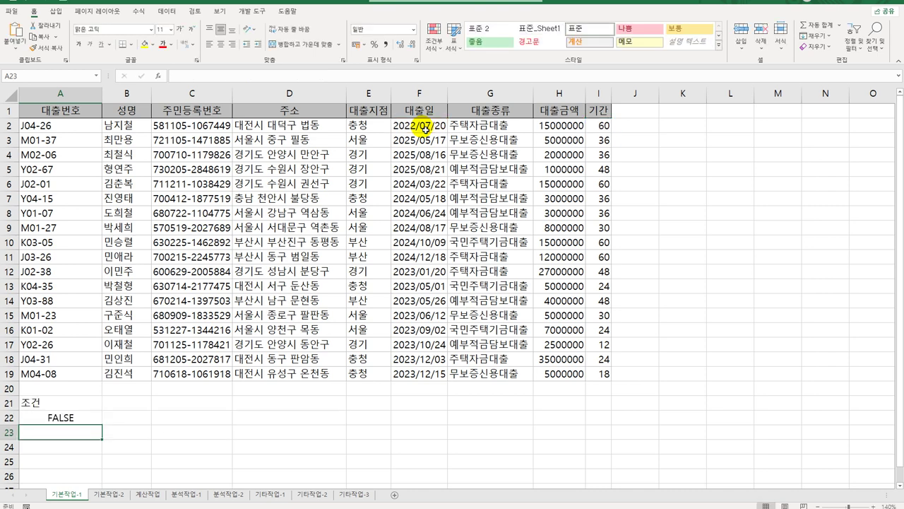
Copy the headers 대출번호, 성명, 주민등록번호, 대출종류, 대출금액 and 기간 from row 1 to the row starting at A26
left_click(61, 118)
left_click_drag(61, 118, 196, 115)
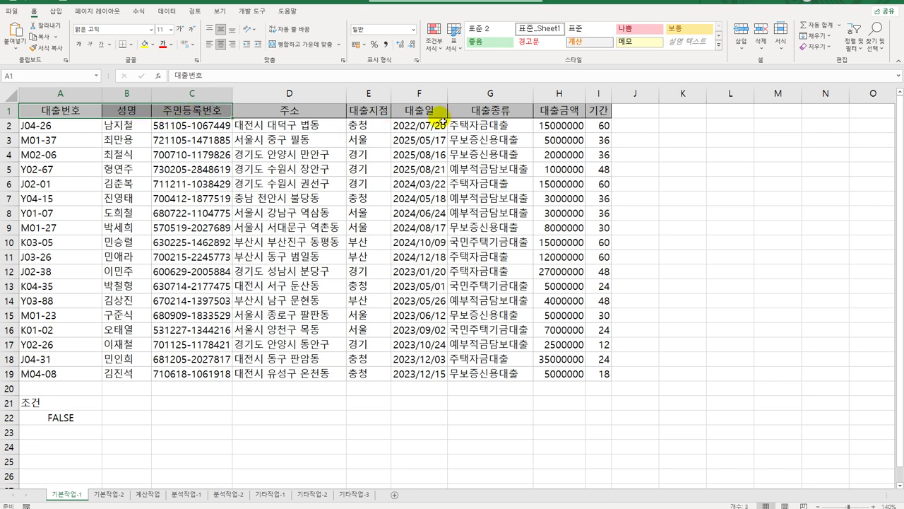
left_click_drag(484, 113, 606, 115)
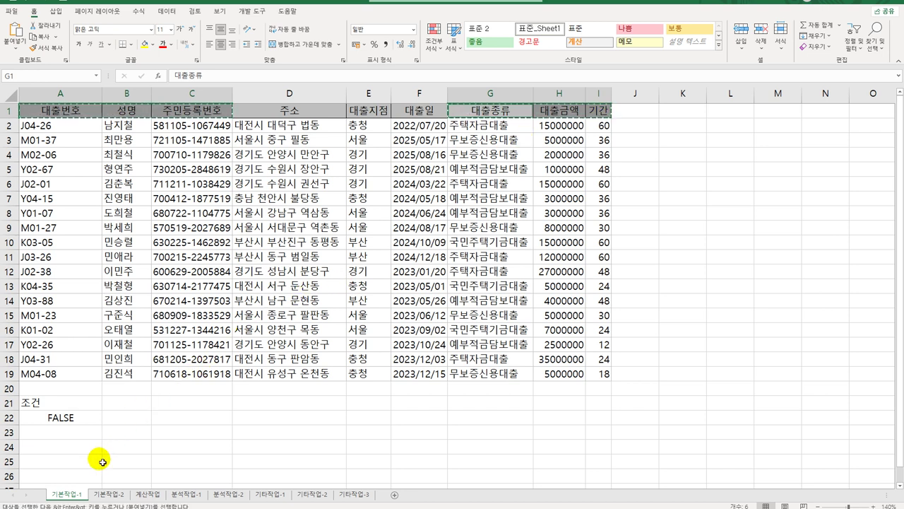
left_click(83, 479)
key("ctrl+v")
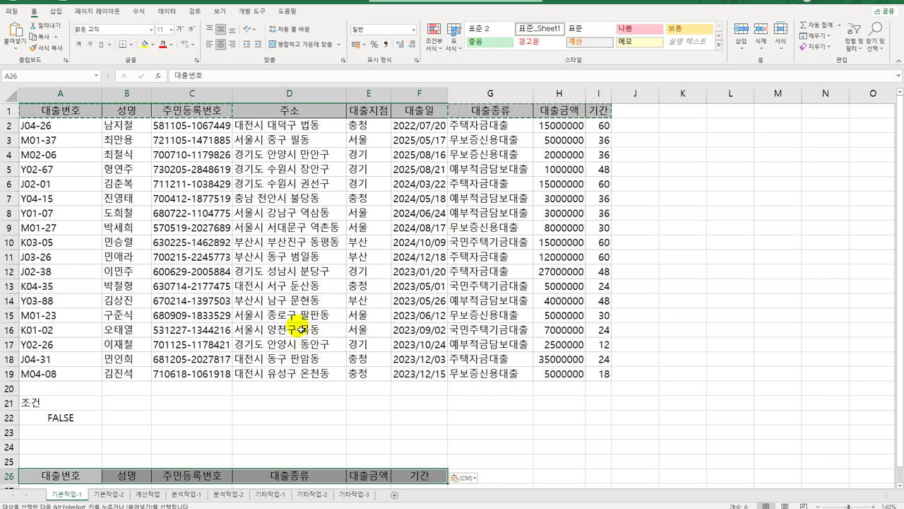
Start an Advanced Filter on the loan table A1:I19 with A21:A22 as the criteria range
left_click(212, 201)
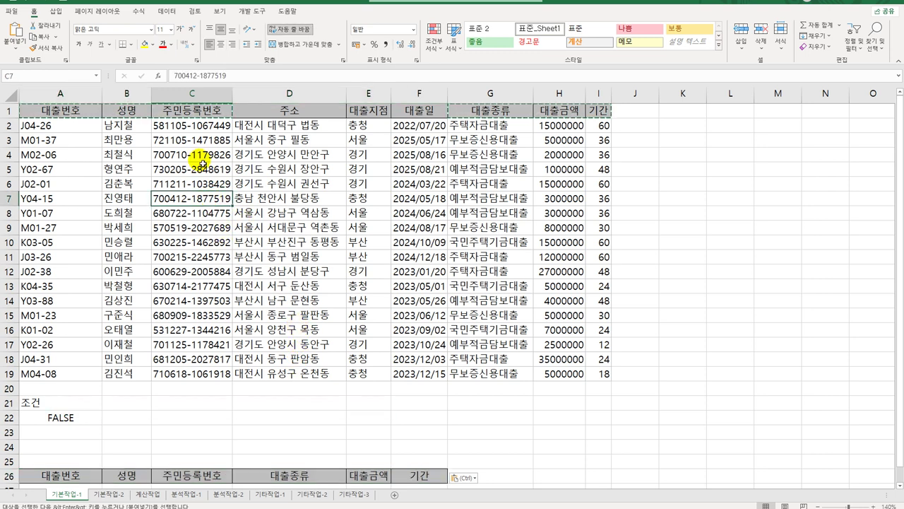
left_click(168, 12)
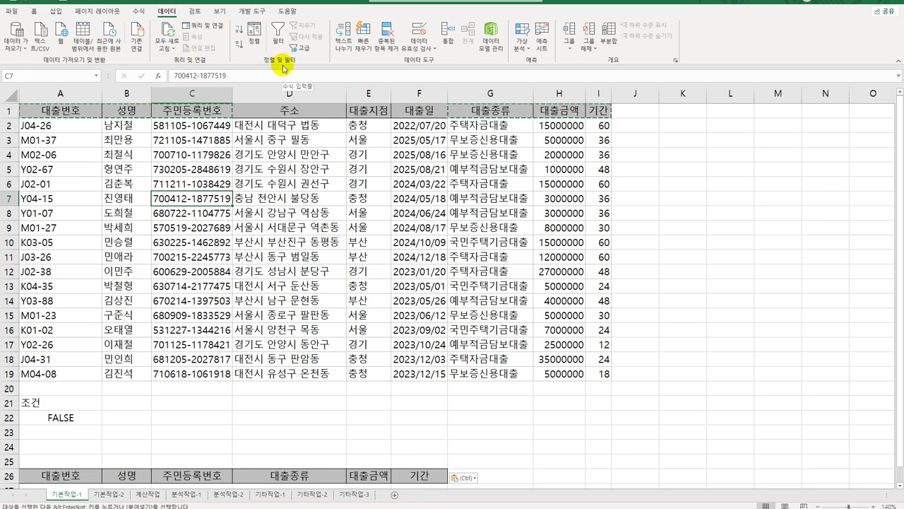
left_click(299, 49)
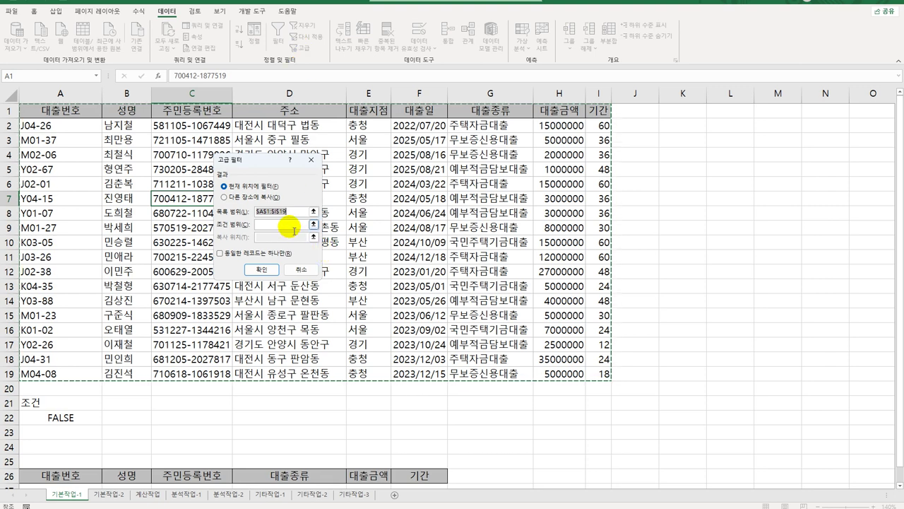
left_click(289, 226)
left_click_drag(71, 404, 73, 418)
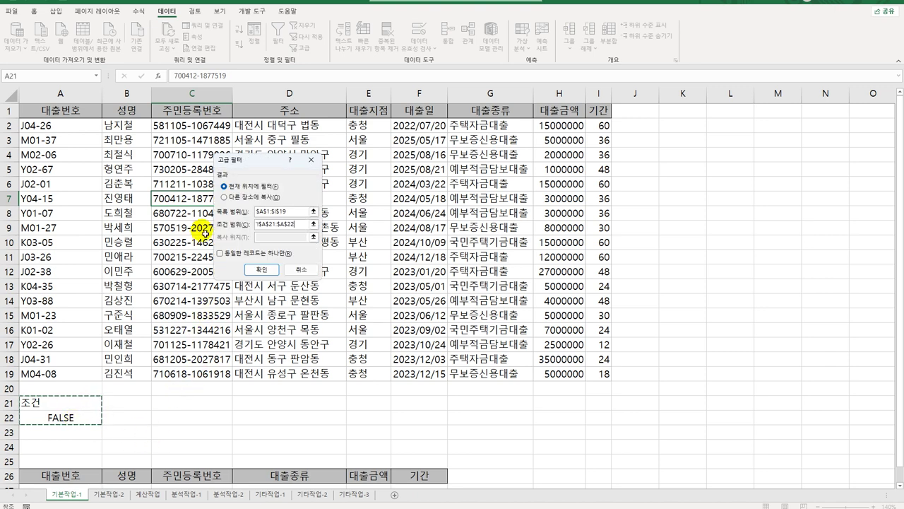
Set the Advanced Filter to copy its results to another location, the headers A26:F26, and run it
left_click(224, 197)
left_click(283, 238)
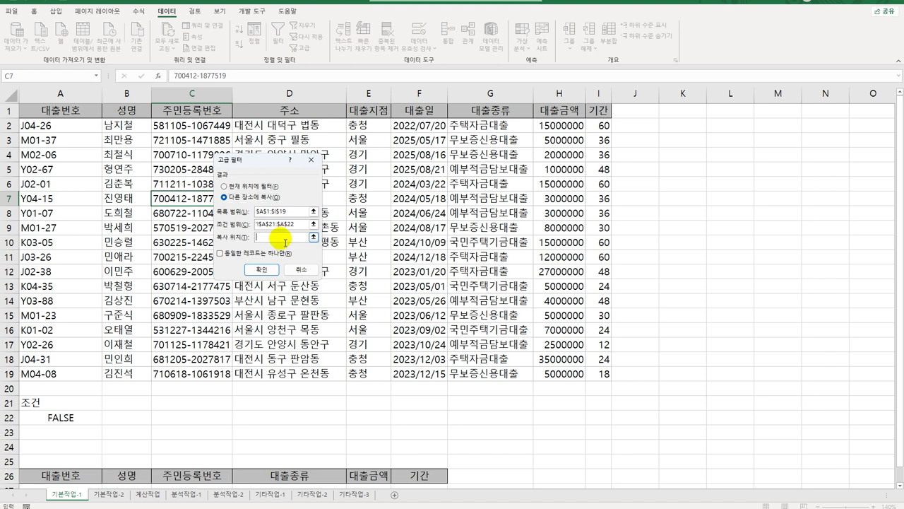
scroll(283, 238, "down", 3)
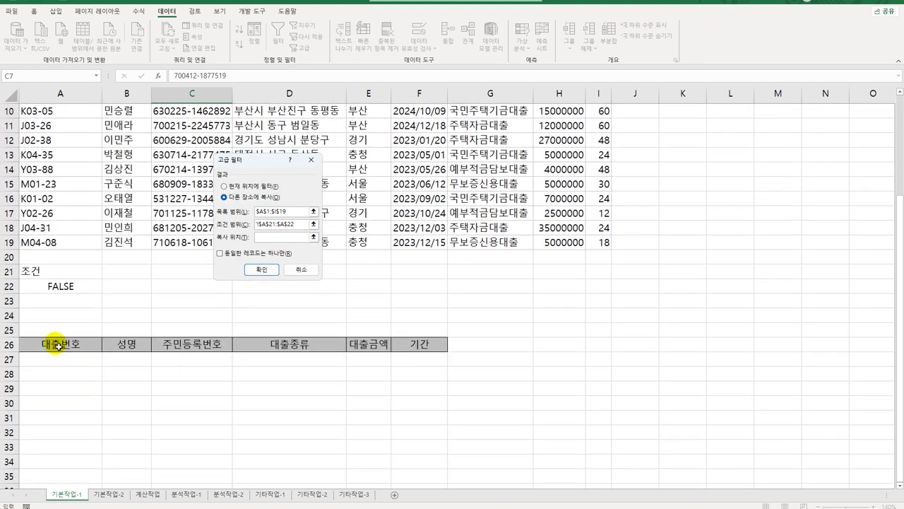
left_click_drag(56, 344, 413, 337)
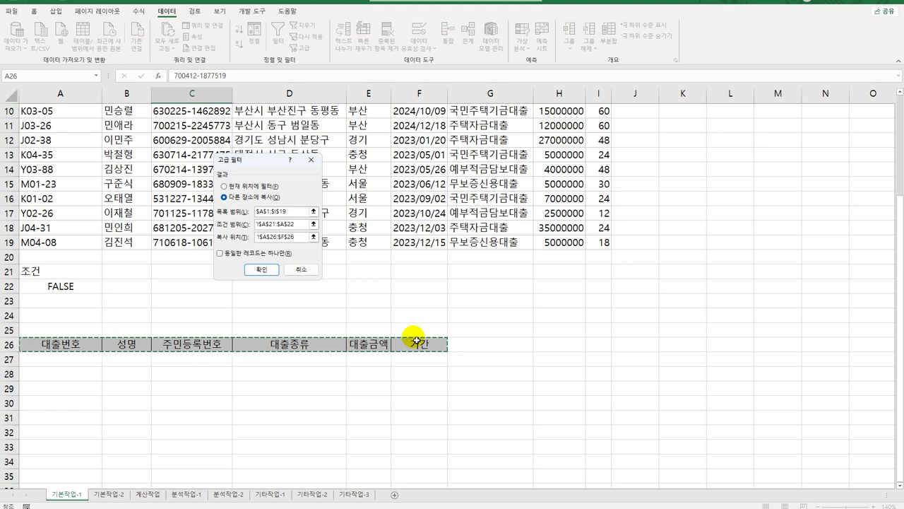
left_click(261, 269)
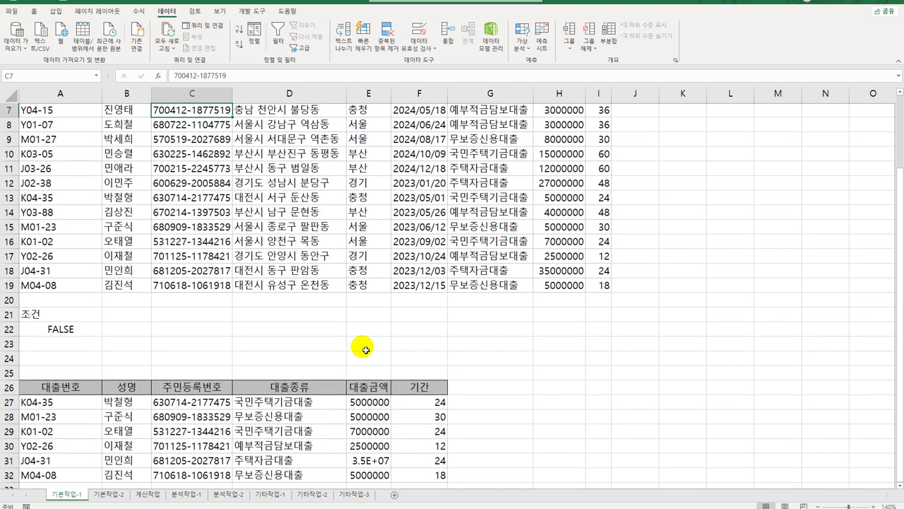
Widen column E slightly so the extracted loan amounts fit in full, and select the extracted loan types D27:D32
scroll(363, 350, "down", 3)
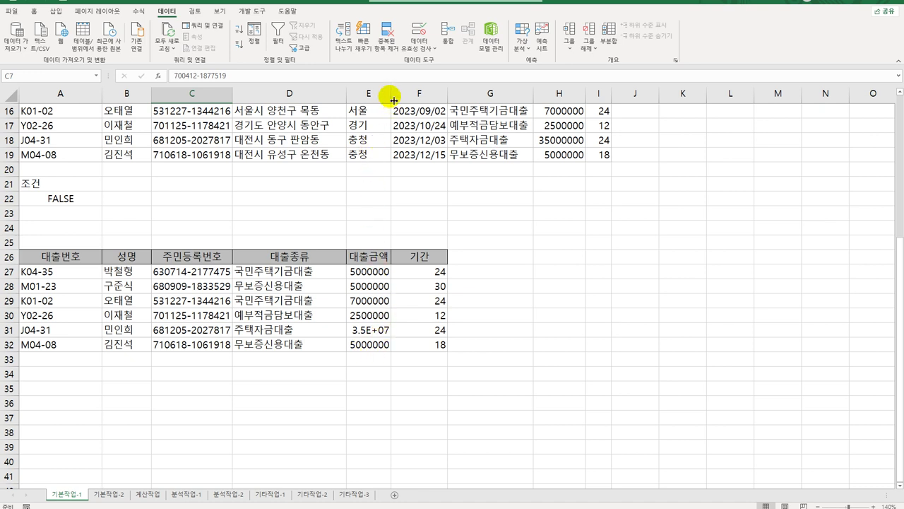
left_click_drag(394, 100, 402, 99)
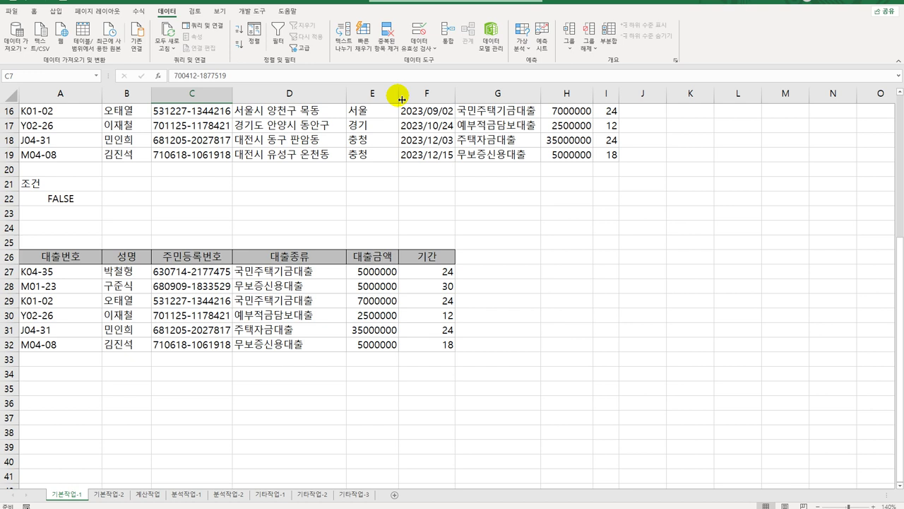
left_click_drag(325, 274, 332, 345)
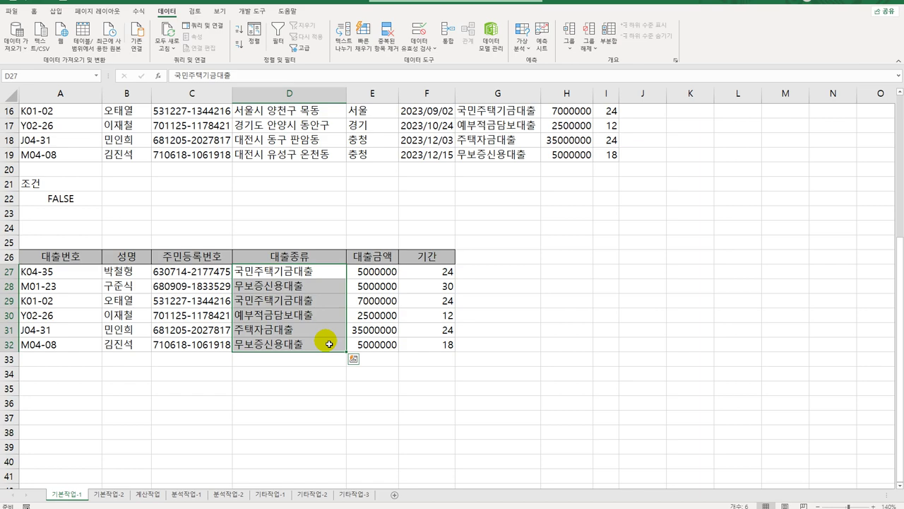
Start a new conditional formatting rule for the loan records A2:I19 that uses a formula to determine which cells to format
scroll(329, 344, "up", 5)
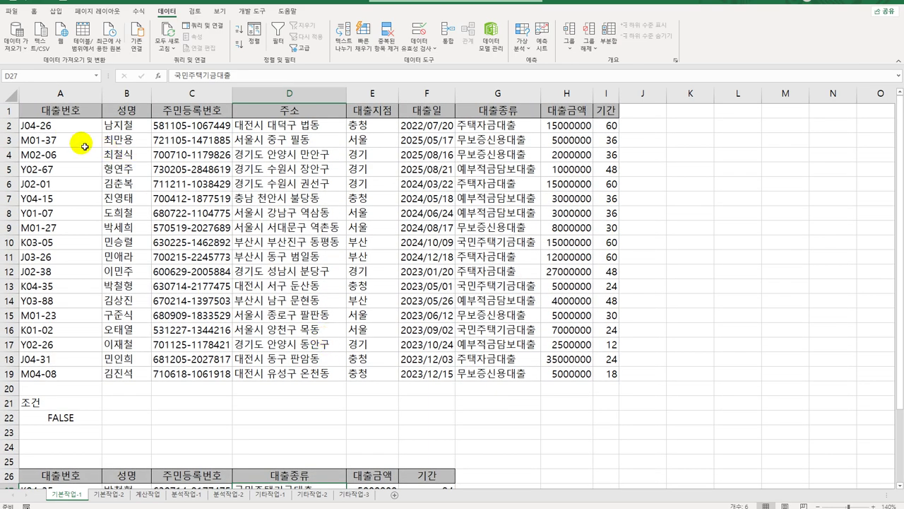
left_click_drag(57, 126, 606, 372)
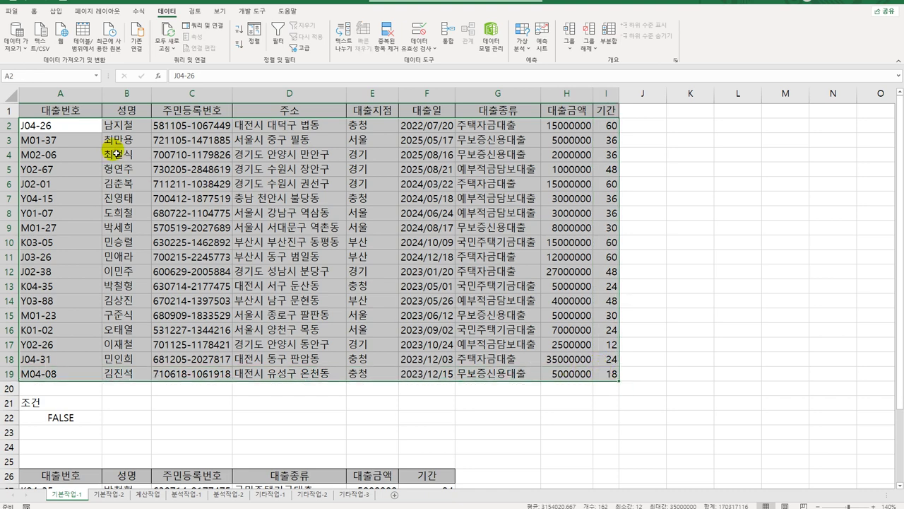
left_click(34, 12)
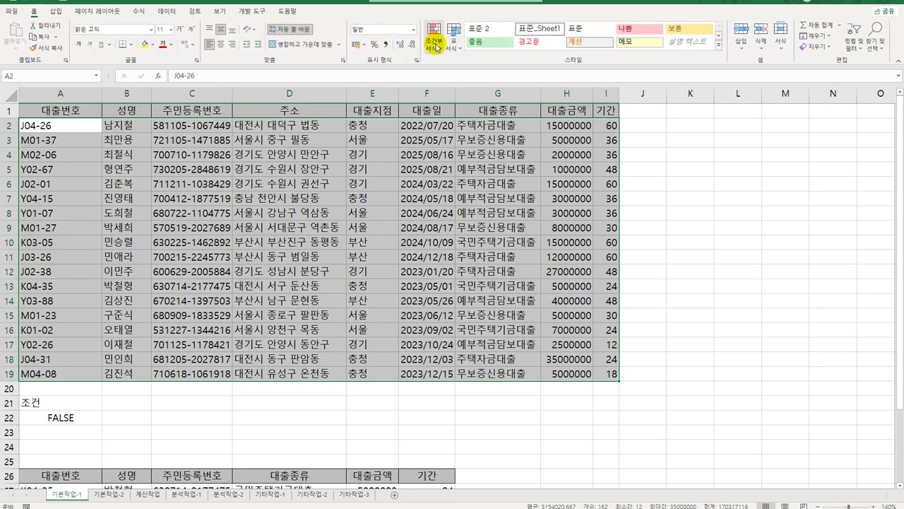
left_click(433, 36)
left_click(464, 181)
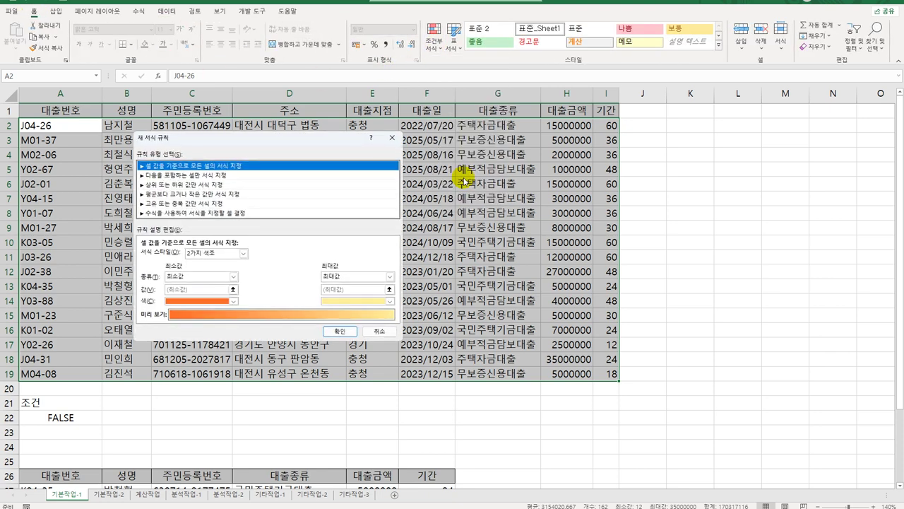
left_click_drag(328, 146, 619, 134)
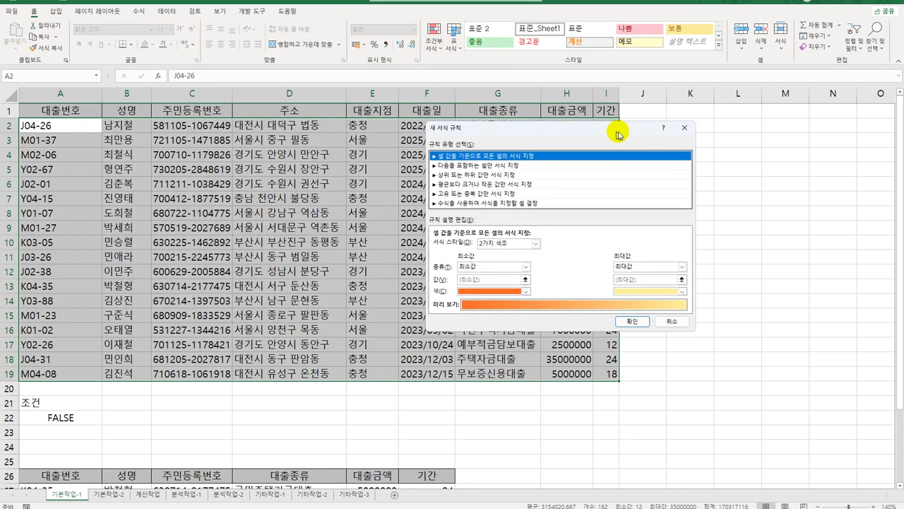
left_click(552, 199)
left_click(518, 242)
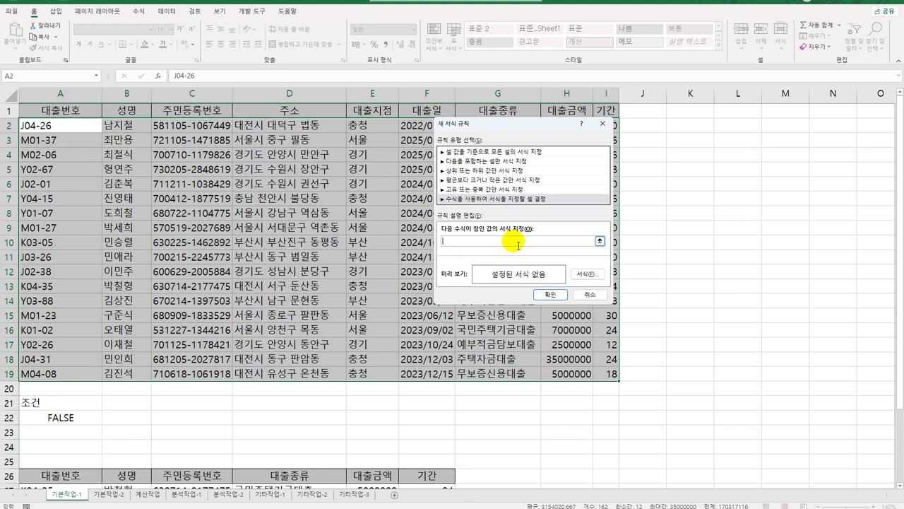
Begin the rule formula with OR and the address condition LEFT($D2,3)="부산시"
type("=or(left(")
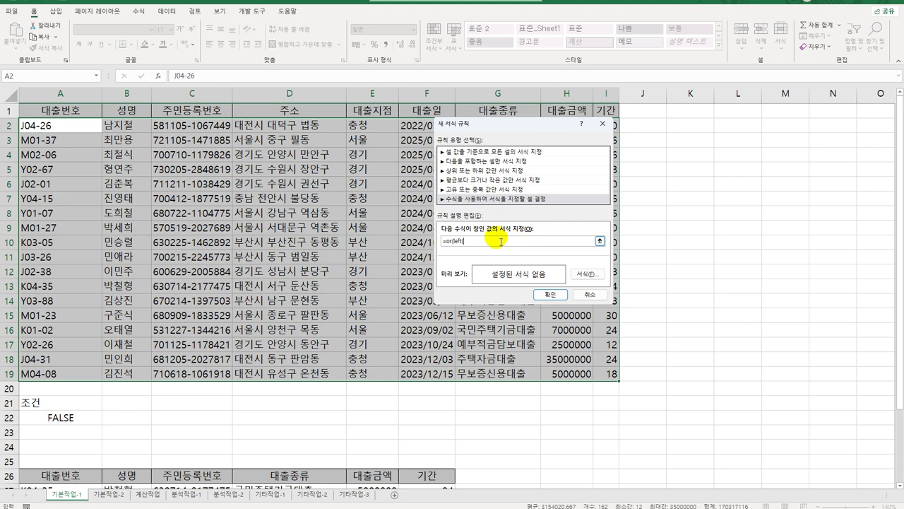
left_click_drag(503, 132, 551, 132)
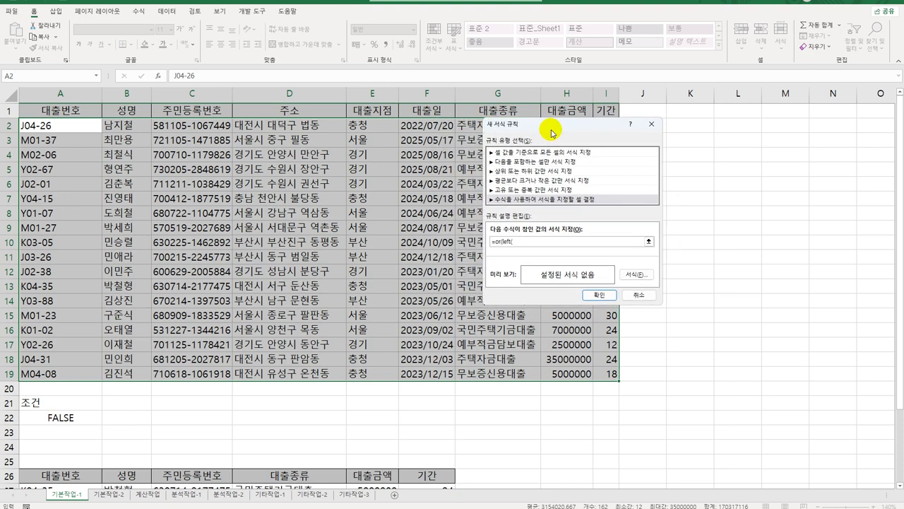
left_click(303, 127)
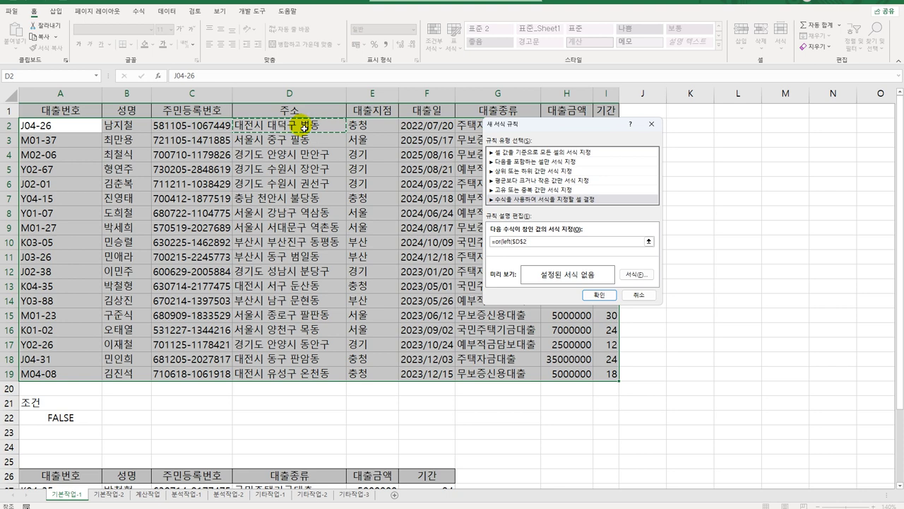
key("F4")
key("F4")
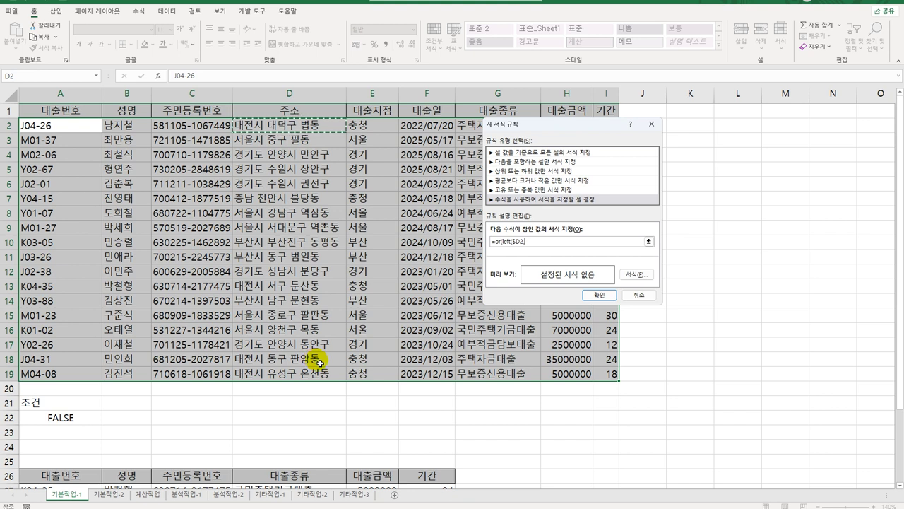
type(",3)=")
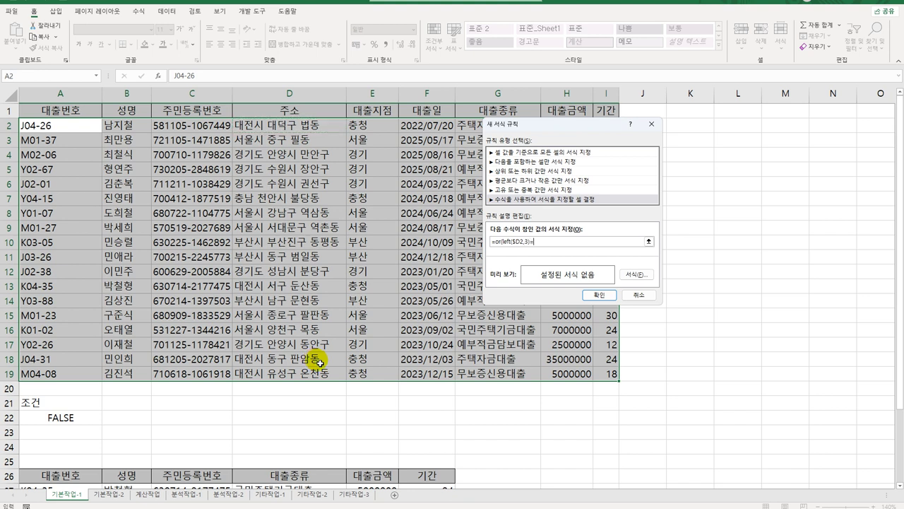
type("\"서")
type("산시\",")
Add MONTH($F2)=5 as the second OR condition on the loan date and close the formula
type("month(")
left_click(446, 126)
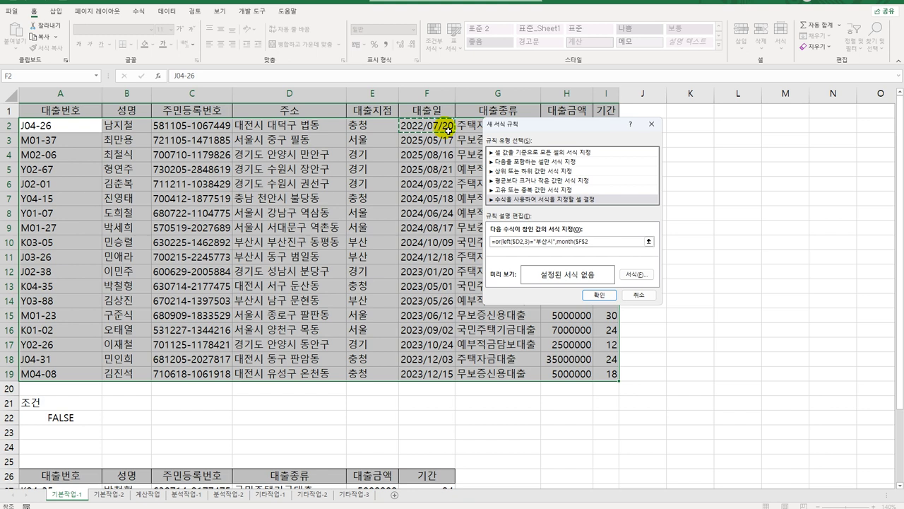
key("F4")
key("F4")
type(")=5")
Give the rule a yellow fill and apply it to the loan records
left_click(636, 274)
left_click(239, 101)
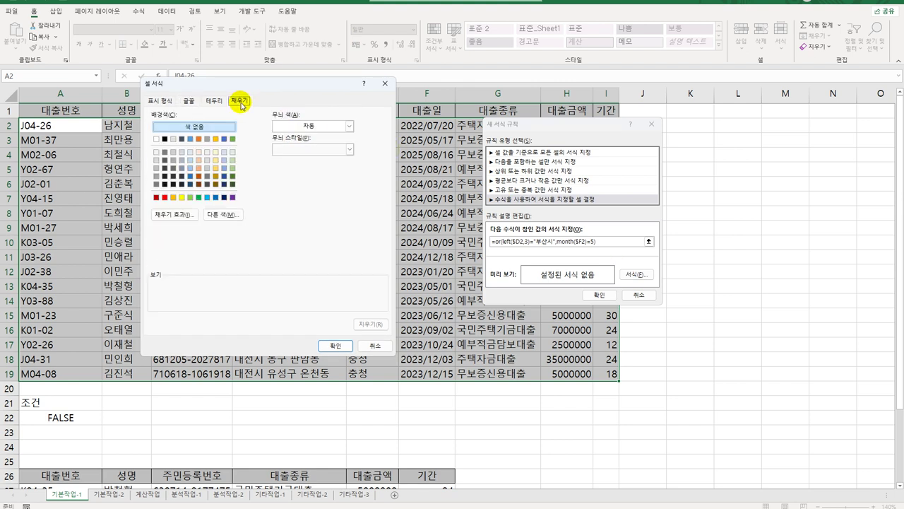
left_click_drag(265, 85, 351, 87)
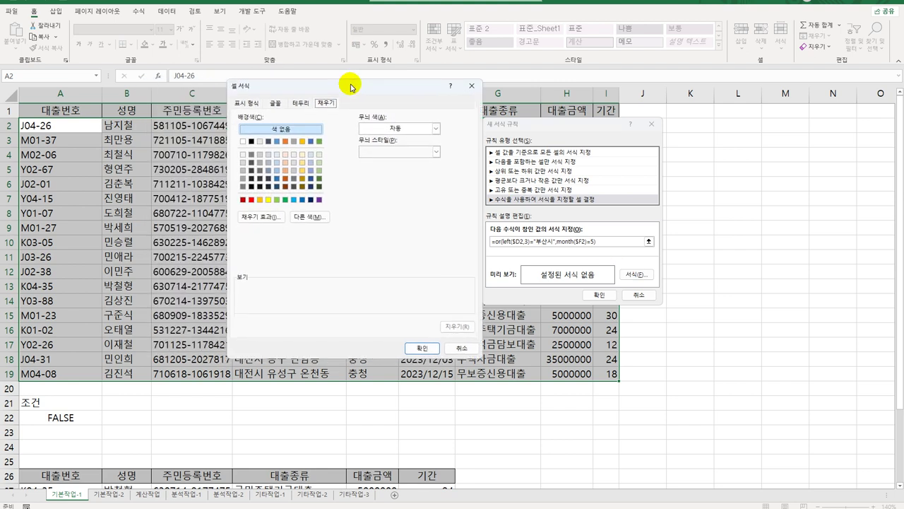
left_click(268, 202)
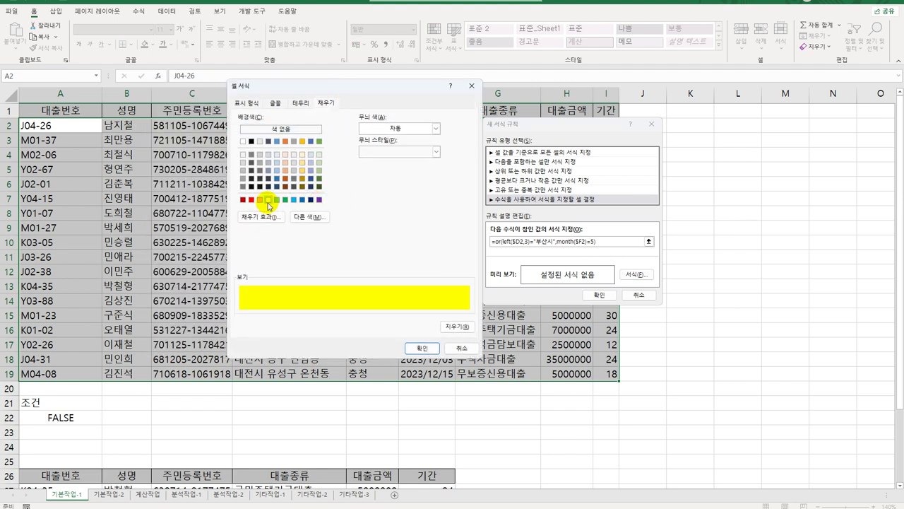
left_click(422, 348)
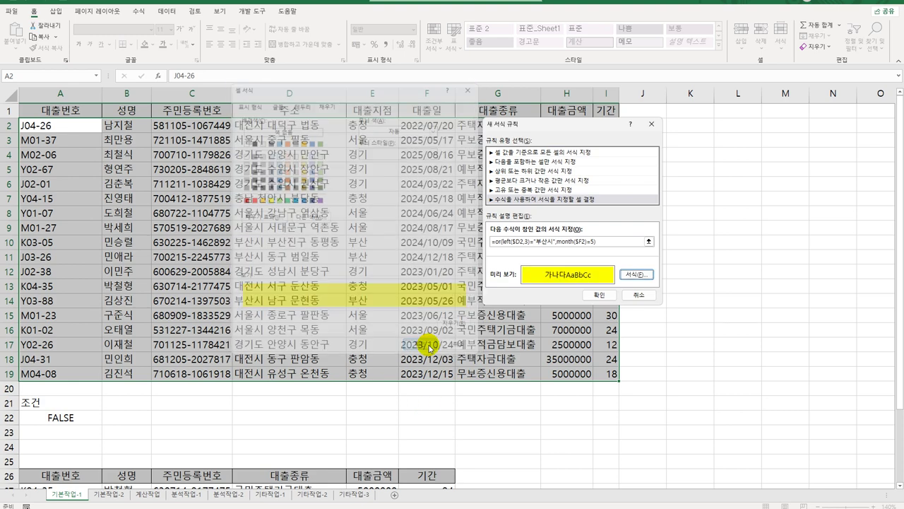
left_click(599, 295)
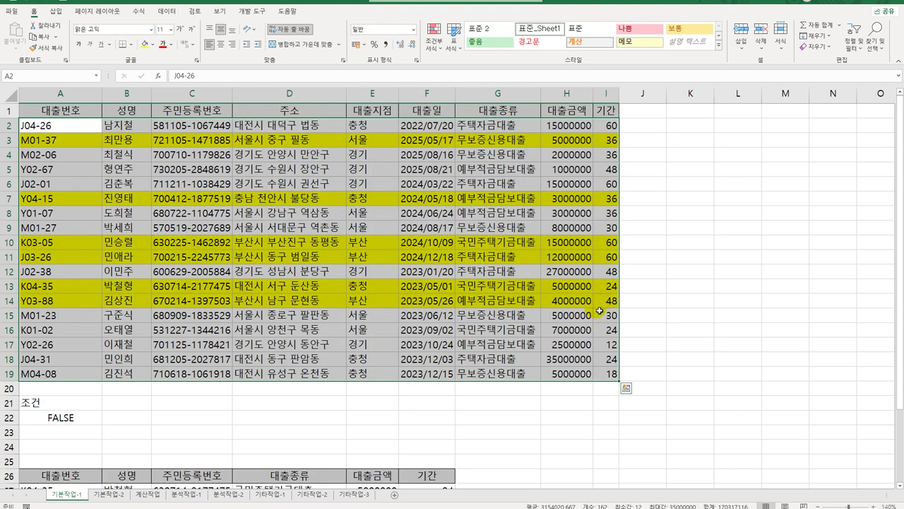
Check the highlighted rows against the rule's address and May loan-date conditions
left_click(605, 301)
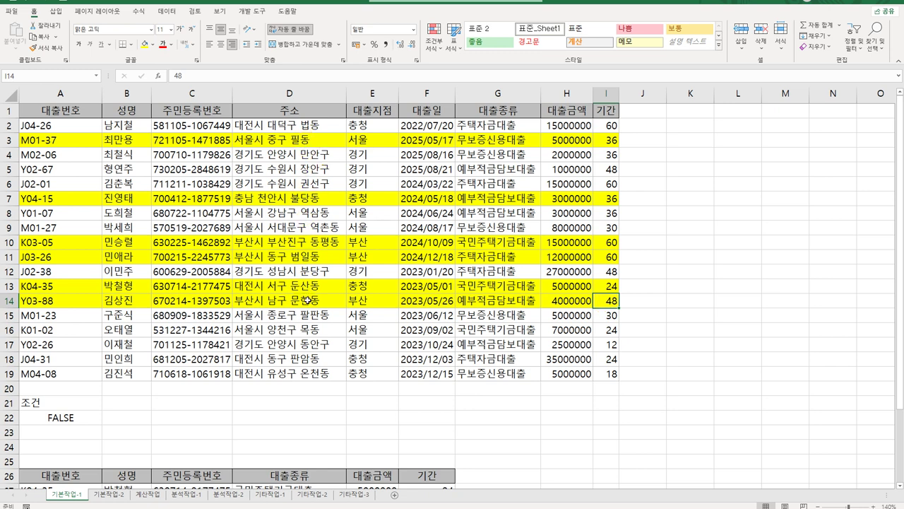
left_click(443, 199)
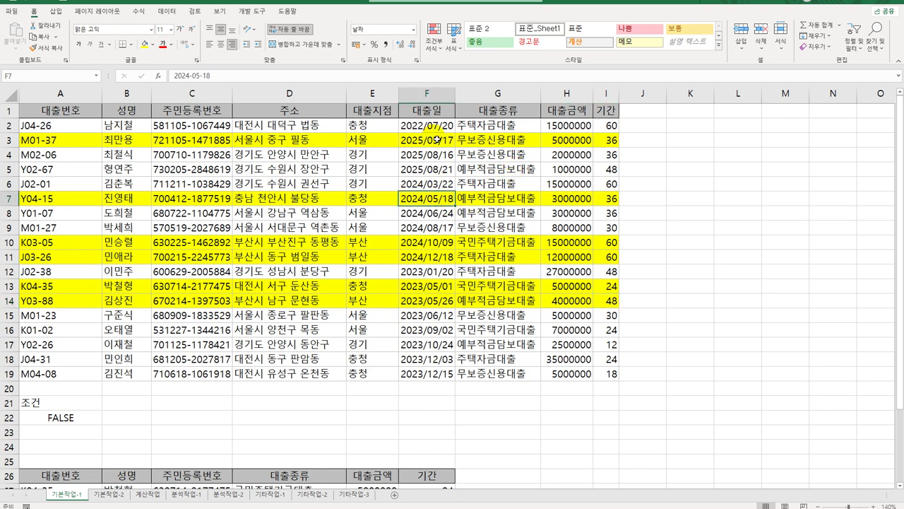
key("Up")
key("Up")
key("Up")
key("Up")
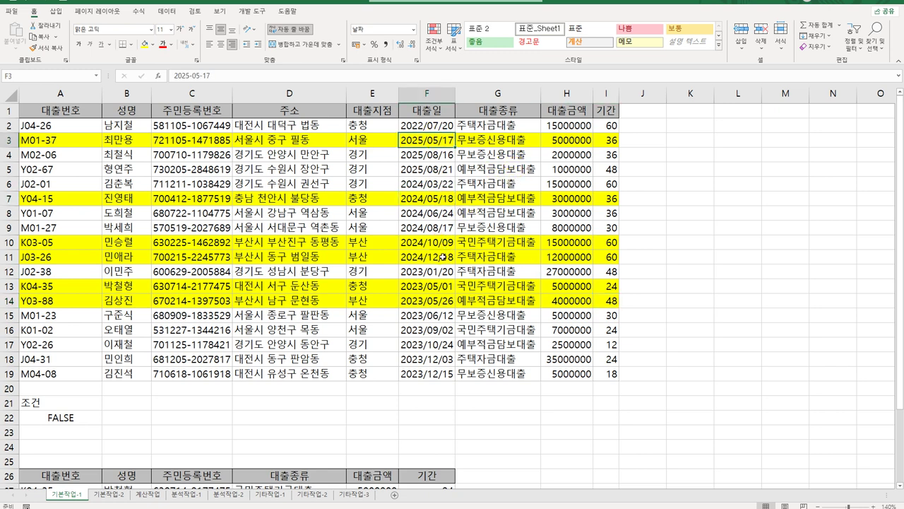
left_click(438, 305)
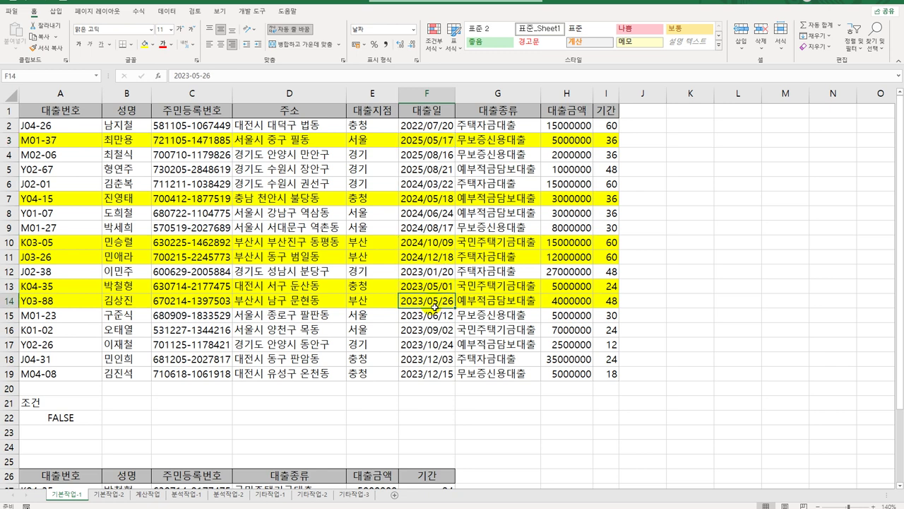
In the page setup of sheet 기본작업-2, centre the printout on the page both horizontally and vertically
left_click(117, 495)
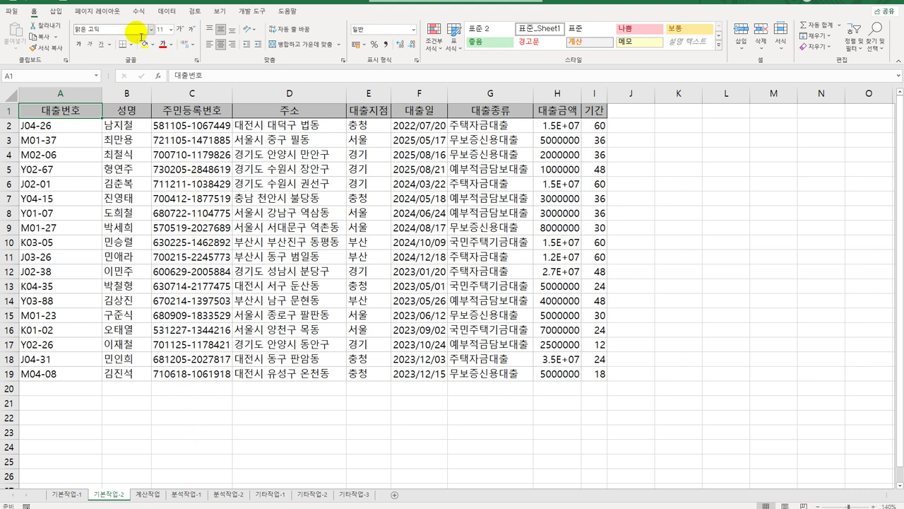
left_click(99, 11)
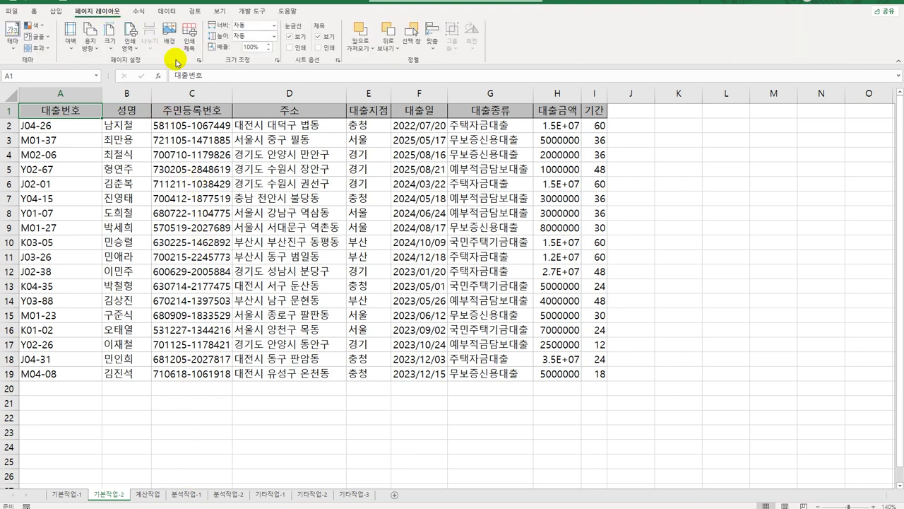
left_click(199, 60)
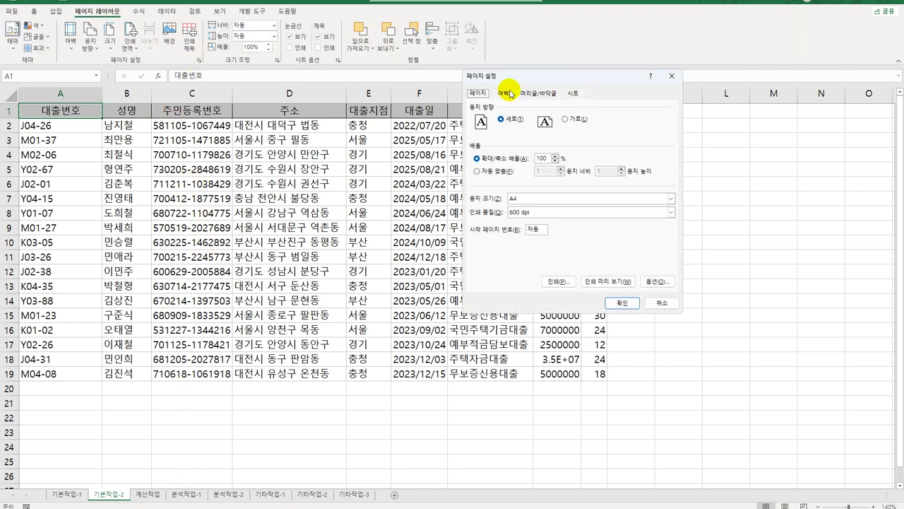
left_click(511, 94)
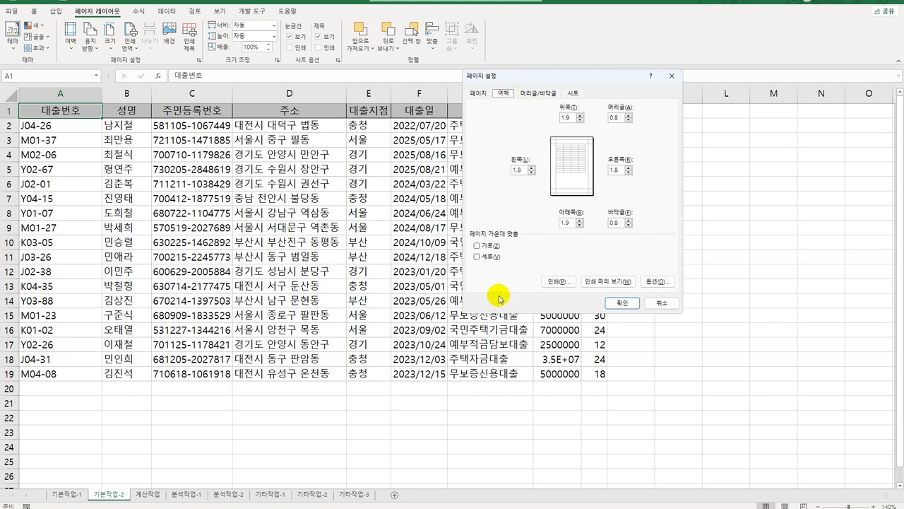
left_click(477, 246)
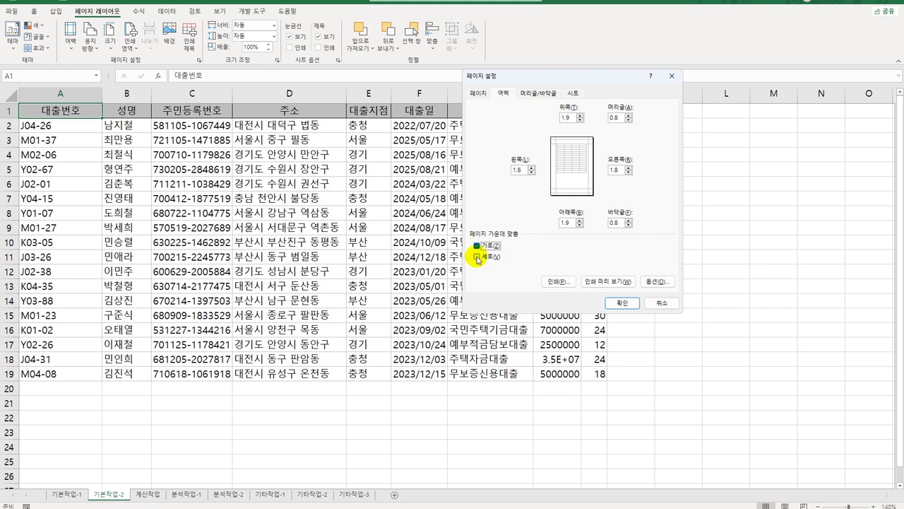
left_click(477, 256)
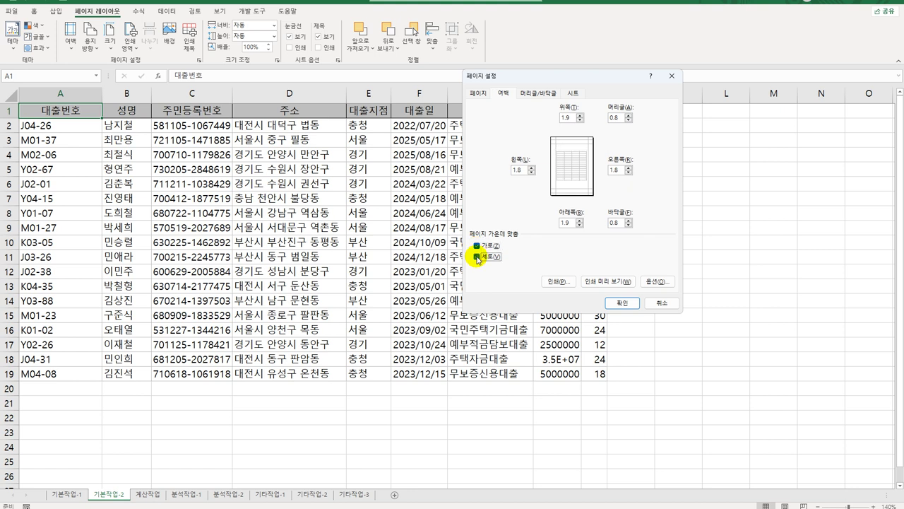
Create a custom footer whose right section reads "출력일 : " followed by the current date field
left_click(537, 93)
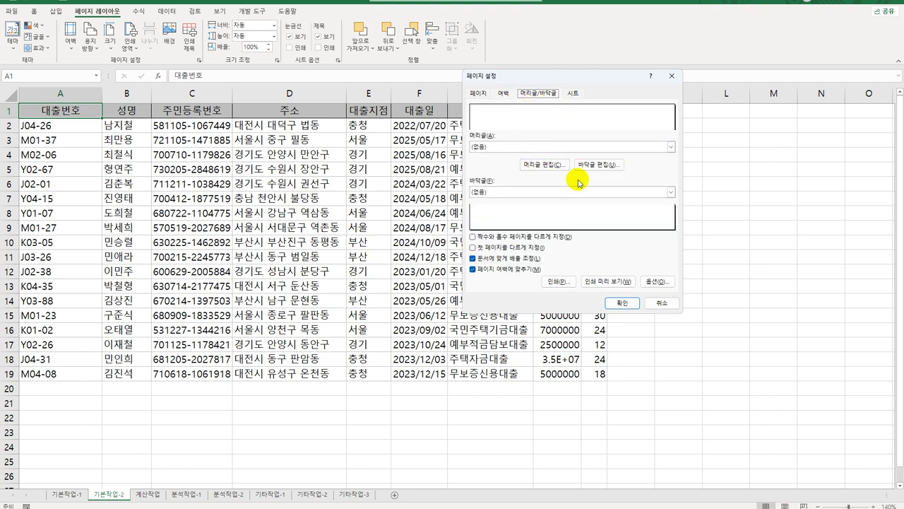
left_click(597, 166)
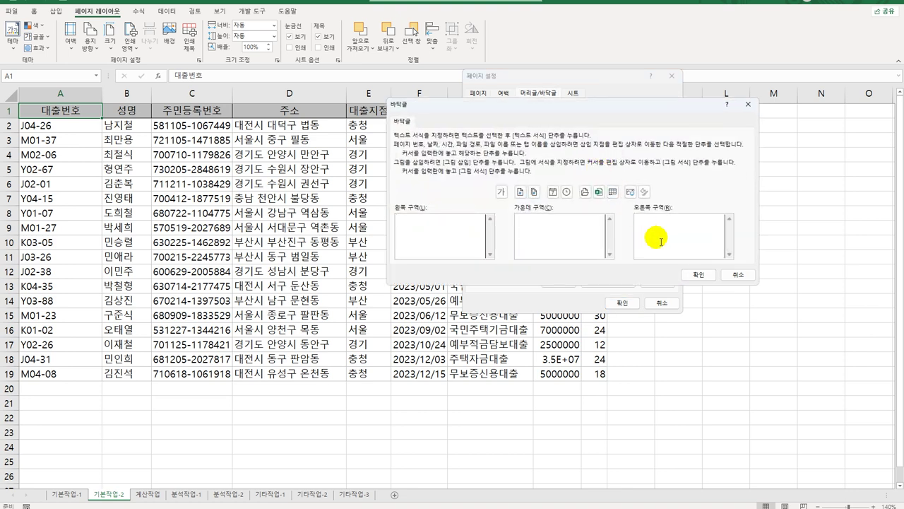
type("출력일 :")
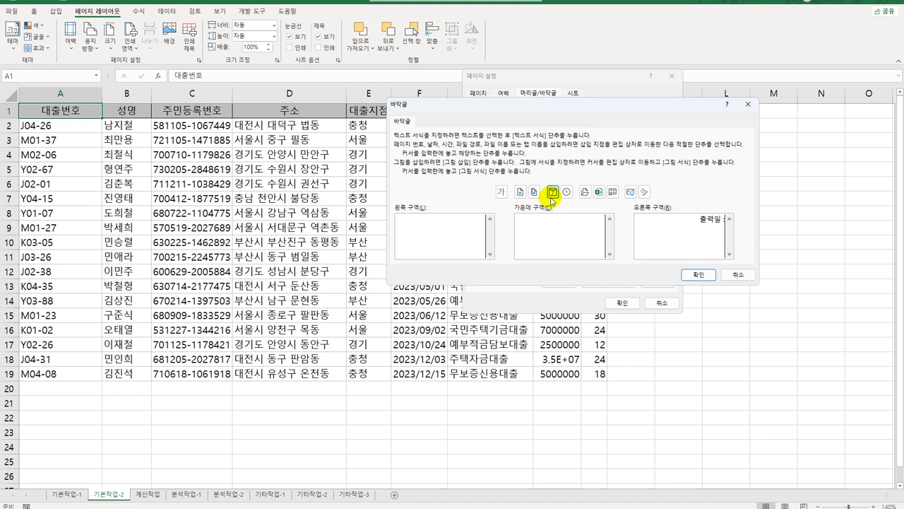
left_click(552, 192)
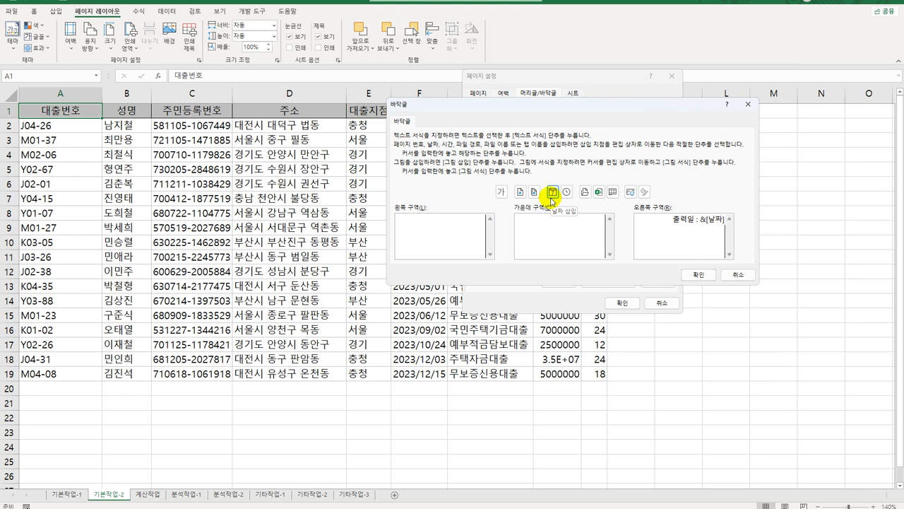
left_click(698, 276)
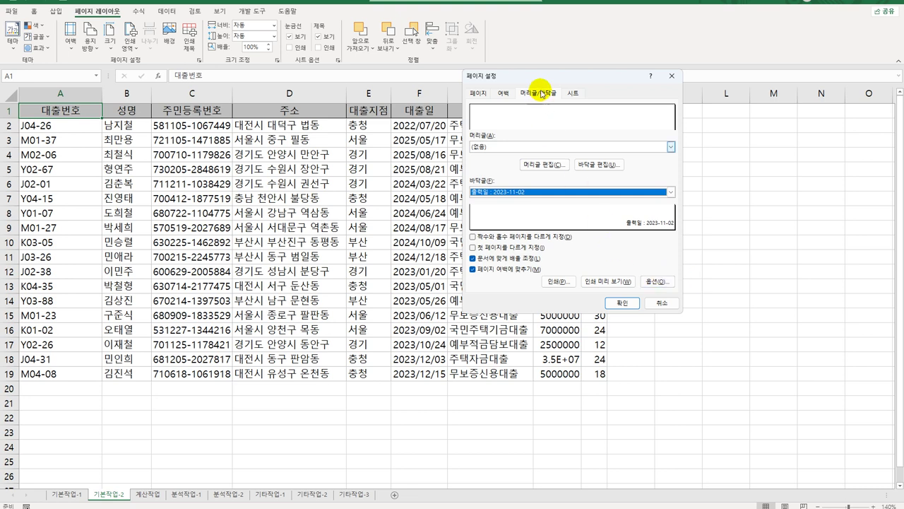
Set the print area to A1:I19 and the page orientation to landscape
left_click(574, 92)
left_click(535, 110)
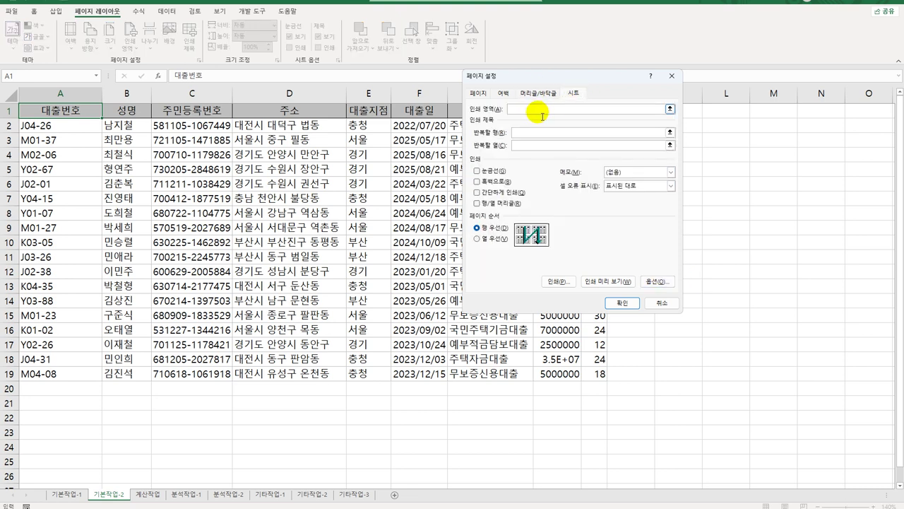
left_click_drag(57, 112, 590, 376)
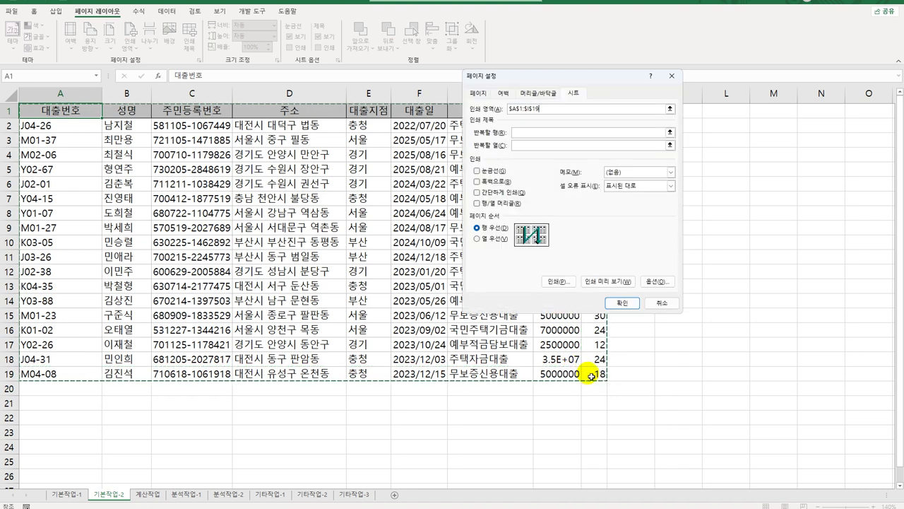
left_click(478, 93)
left_click(575, 124)
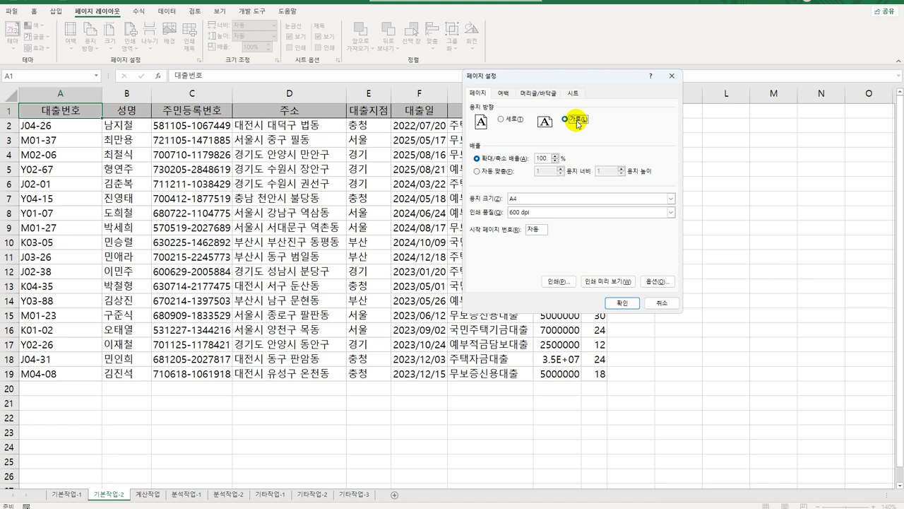
Set row 1 as the print title row repeated on every page and apply the page setup
left_click(573, 92)
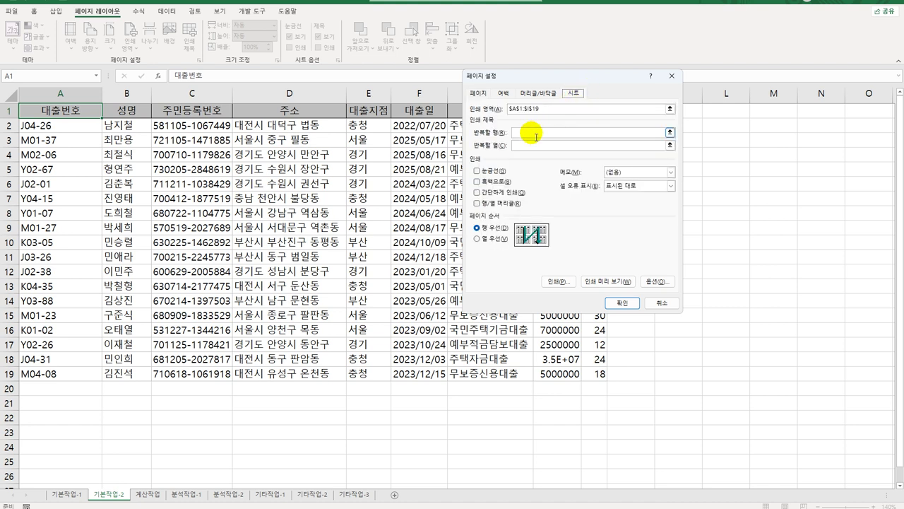
left_click(536, 137)
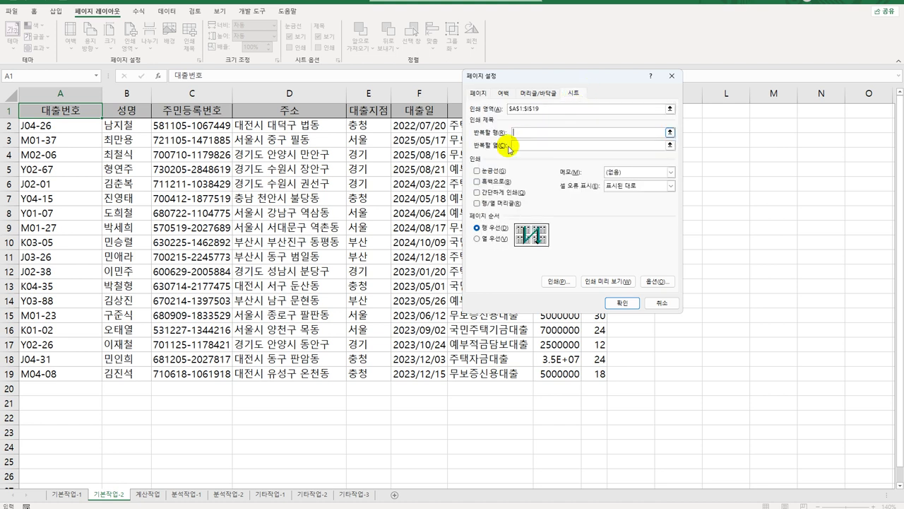
left_click(15, 111)
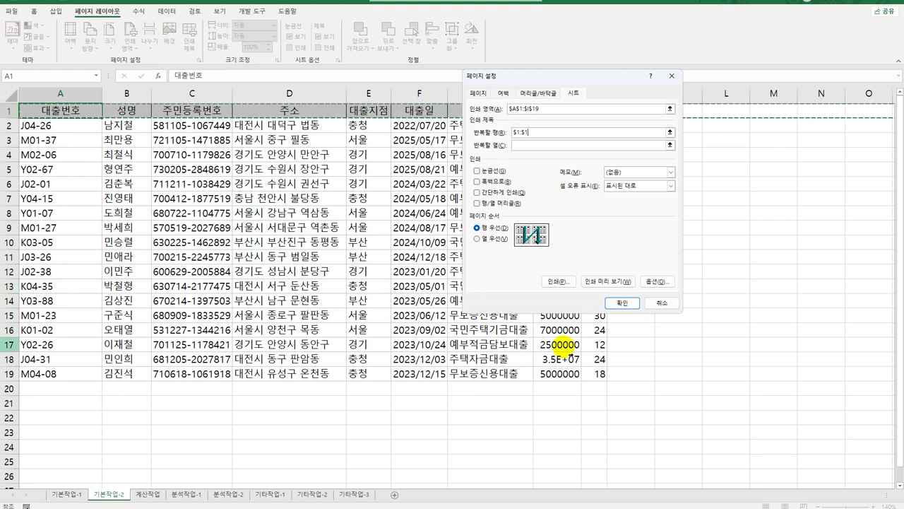
left_click(630, 304)
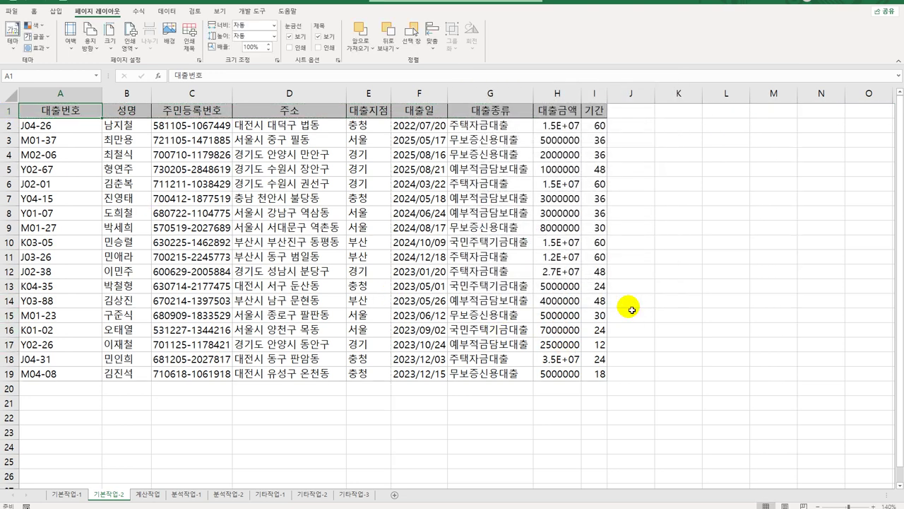
Check the print preview of sheet 기본작업-2 for orientation, centring and footer, and return to the worksheet
left_click(11, 11)
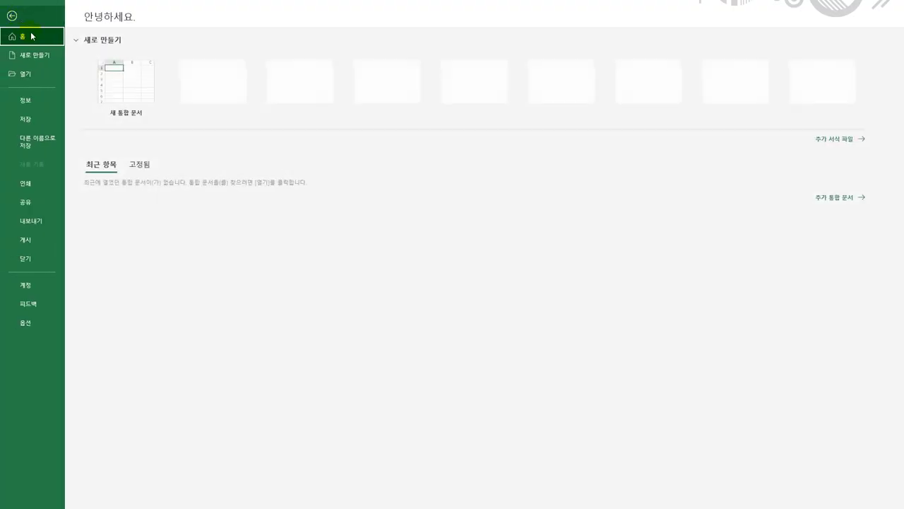
left_click(43, 188)
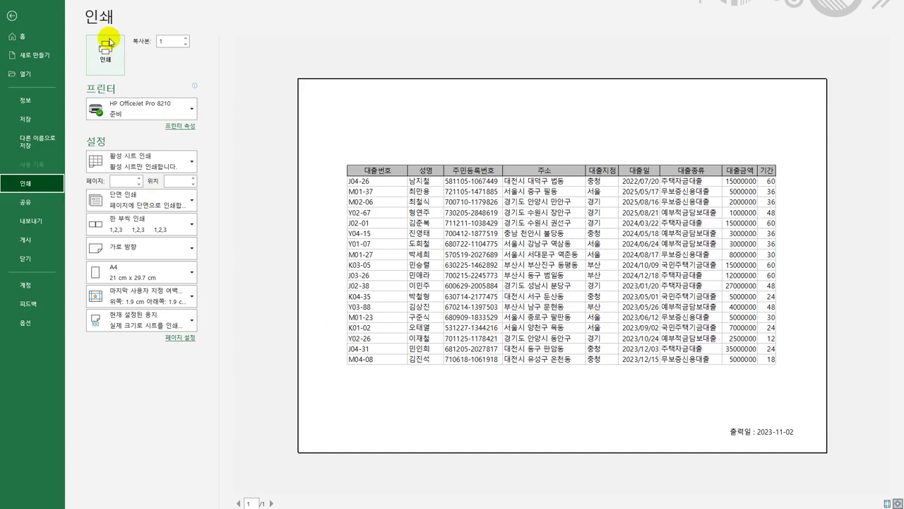
left_click(11, 17)
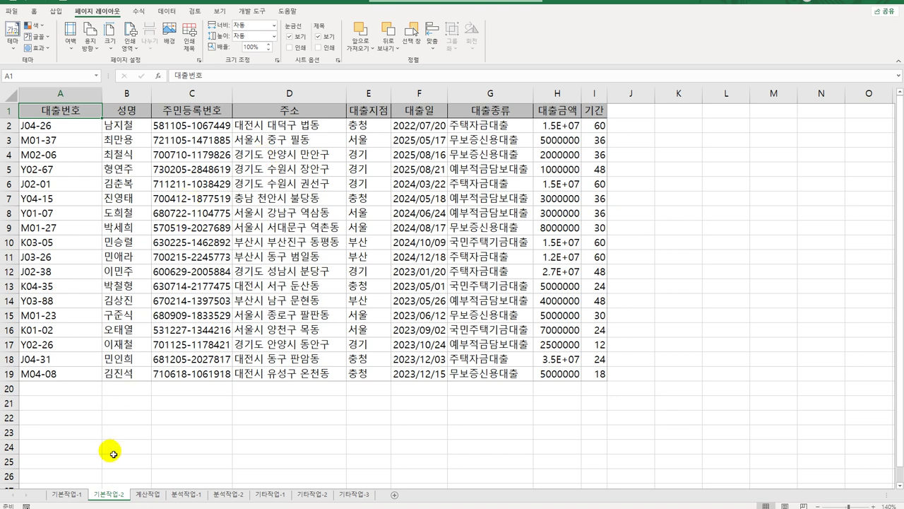
On sheet 계산작업, examine the region and customer-grade headings of [표1] alongside the columns of [표5]
left_click(147, 494)
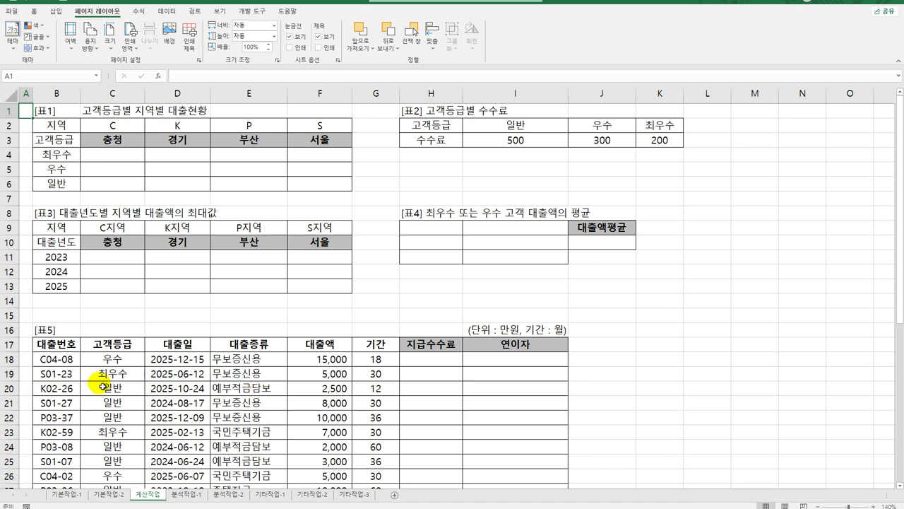
left_click(75, 346)
left_click(141, 345)
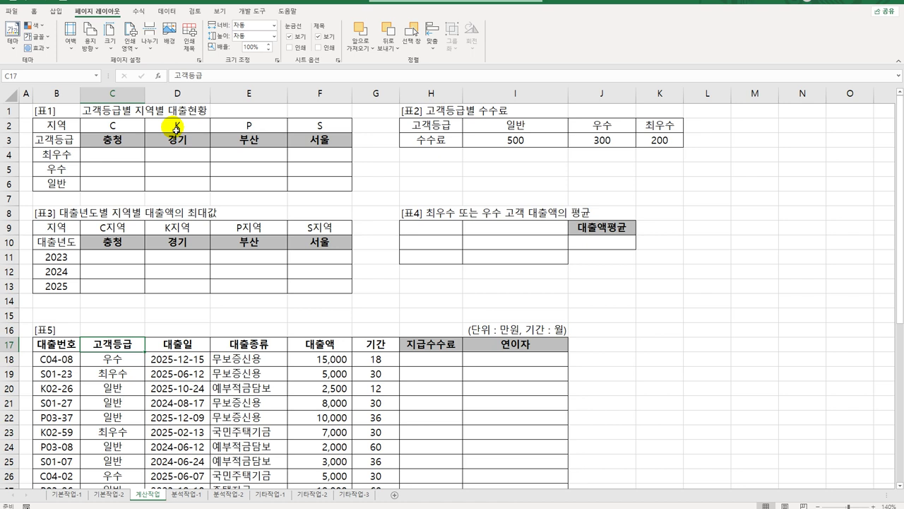
left_click_drag(113, 154, 296, 189)
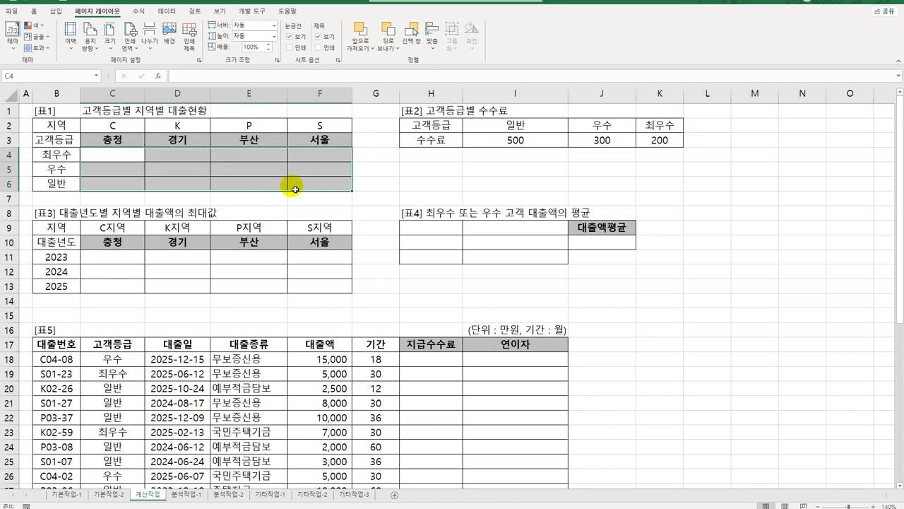
left_click(118, 131)
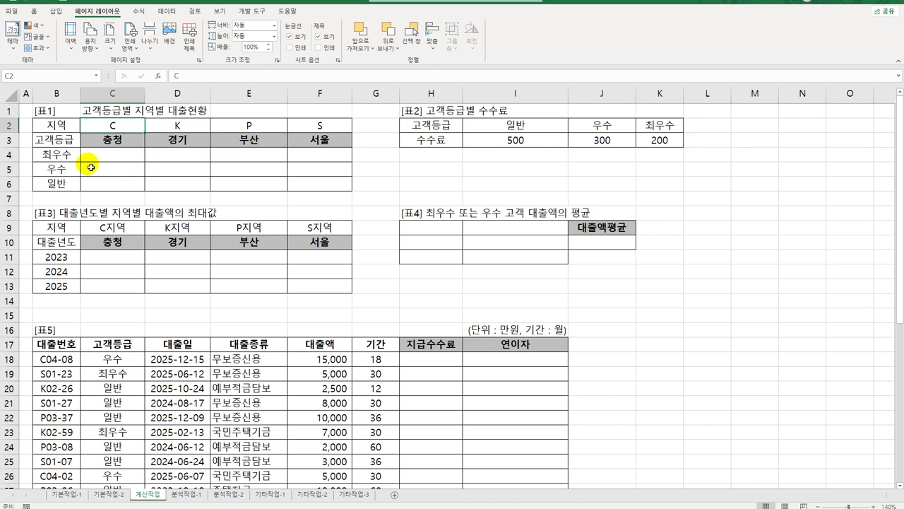
left_click(55, 155)
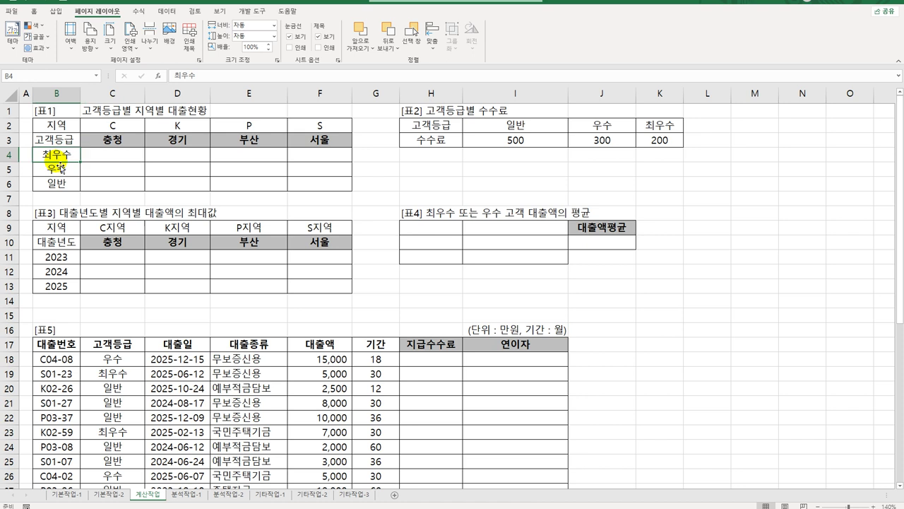
left_click(114, 142)
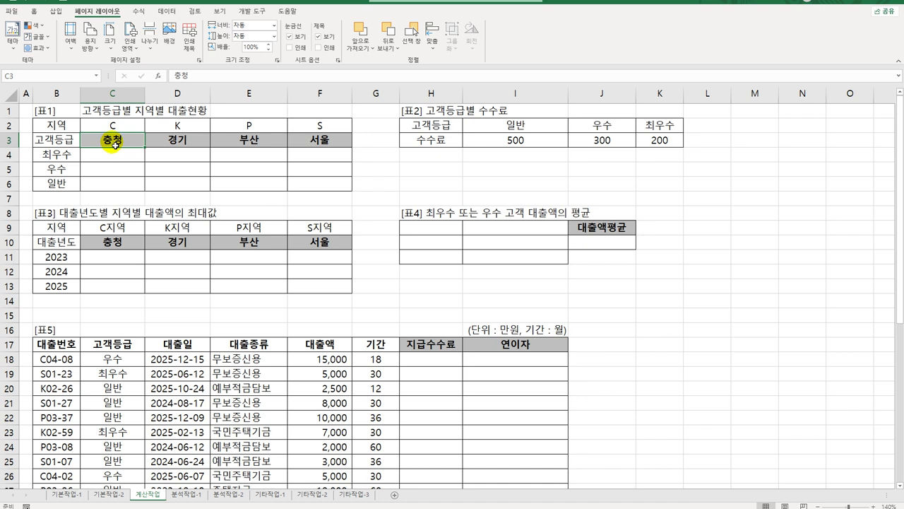
Start the formula in C4 of [표1] as =TEXT( ,"0.0%"), leaving the value argument blank
left_click(124, 158)
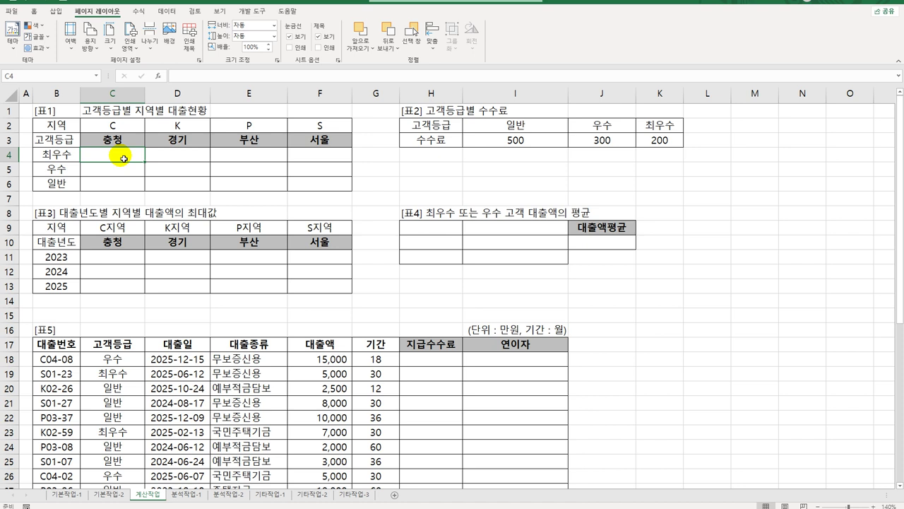
type("=")
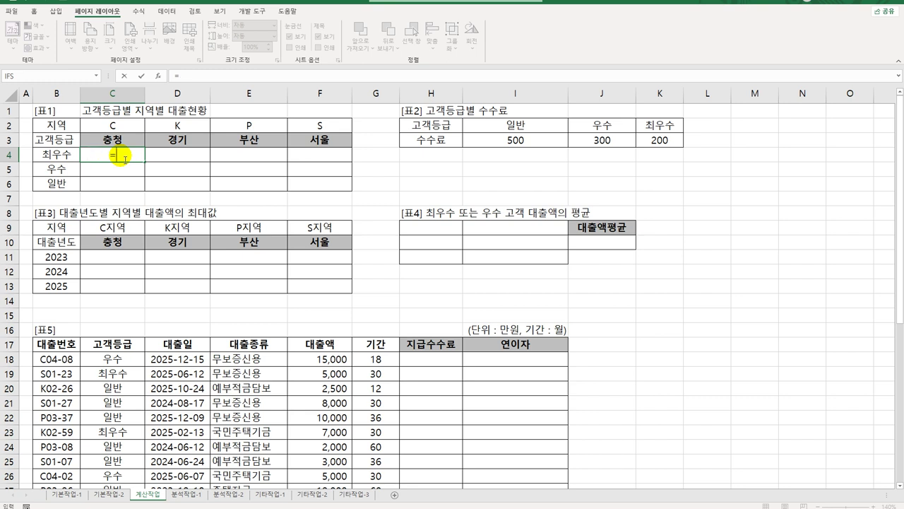
type("text")
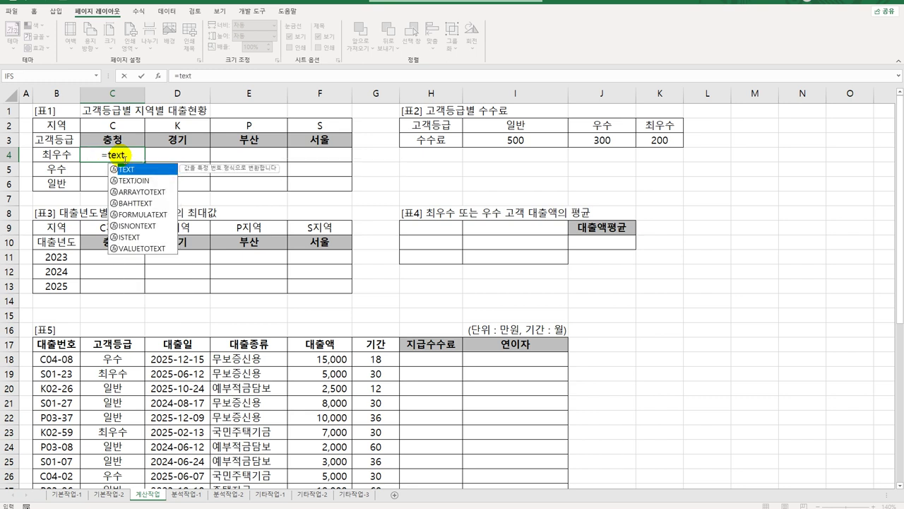
key("Tab")
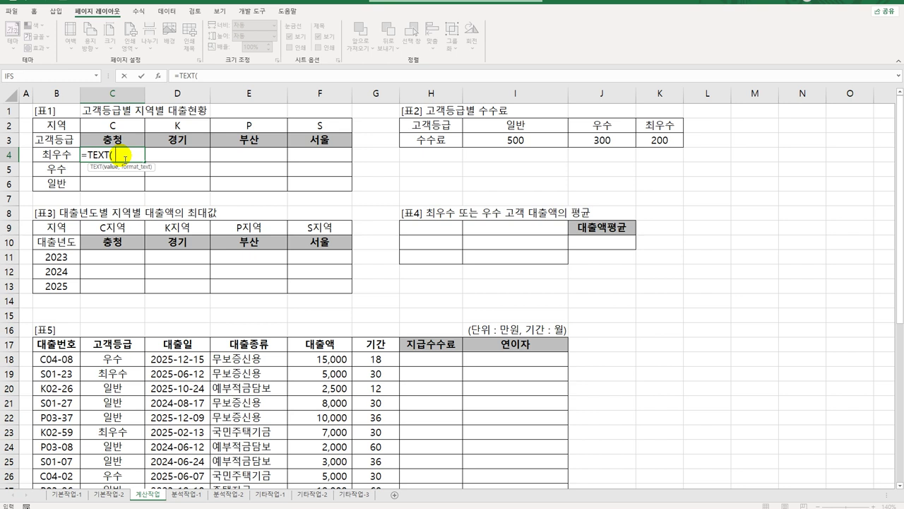
type(",")
type("\"0.0%")
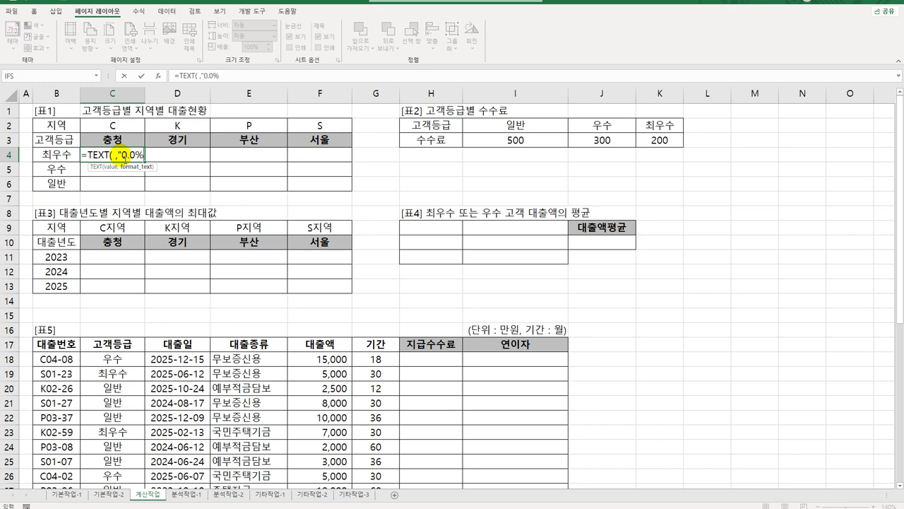
type("\"")
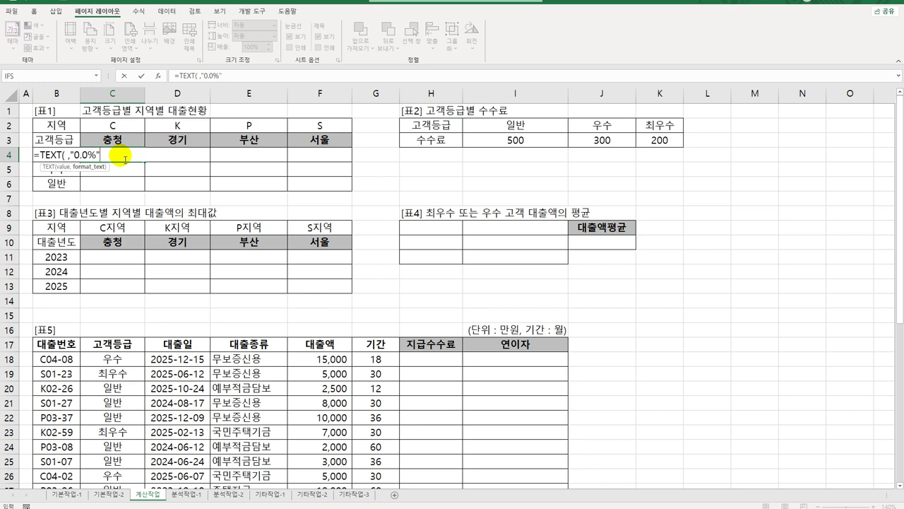
type(")")
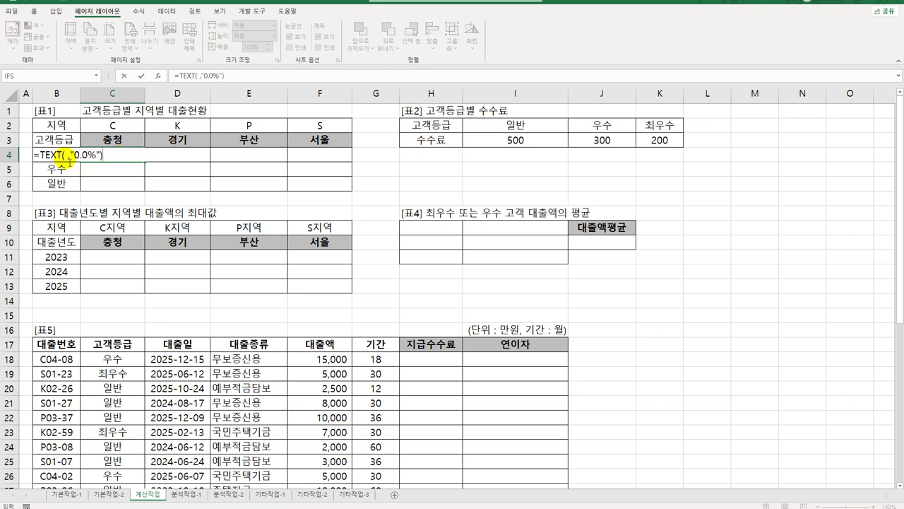
Fill the TEXT value argument with COUNT(IF(( ) * ( ),1)), leaving both condition brackets empty
left_click(66, 154)
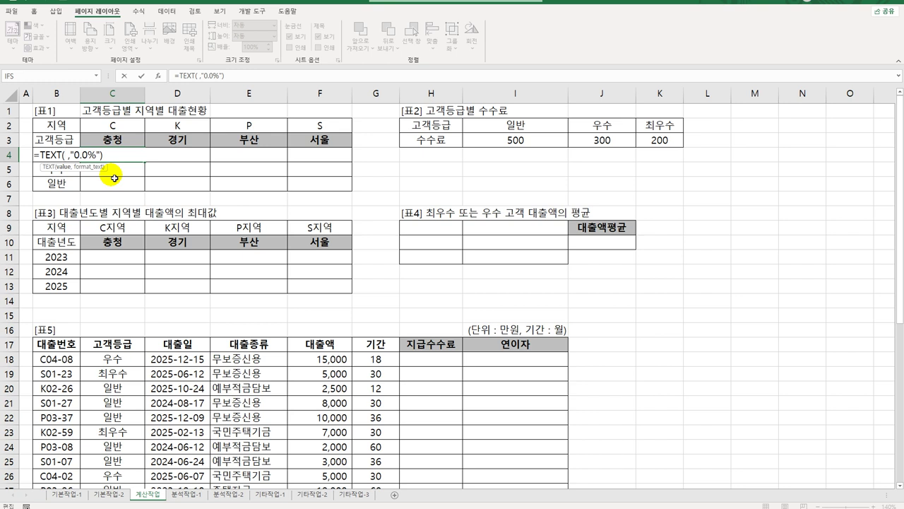
type("coun")
double_click(113, 177)
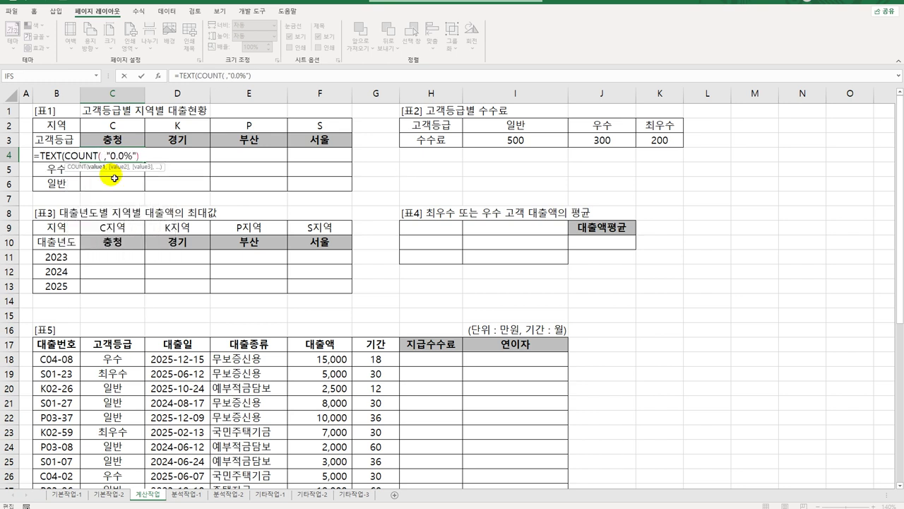
type("if")
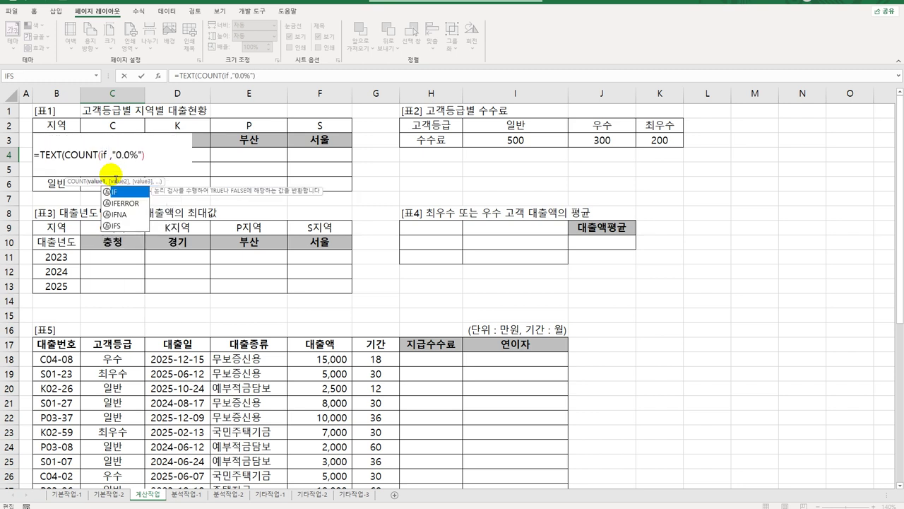
key("Tab")
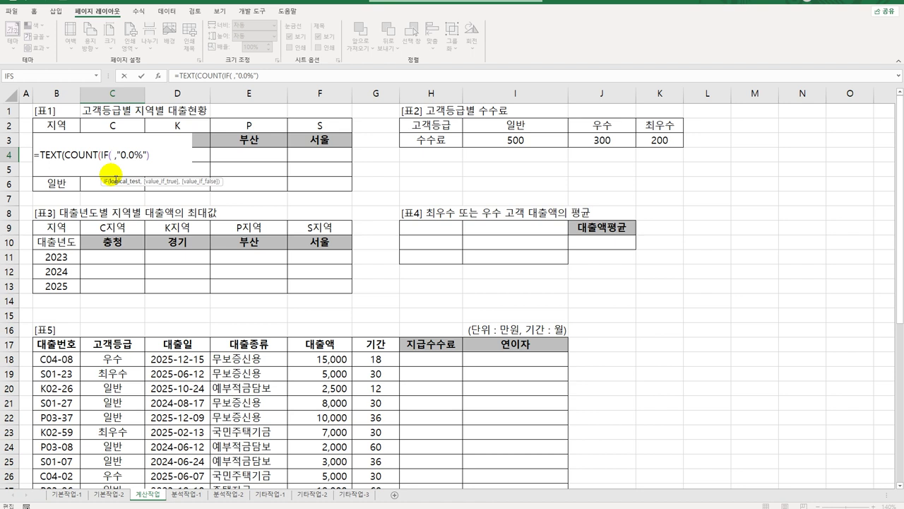
type("( ) * ")
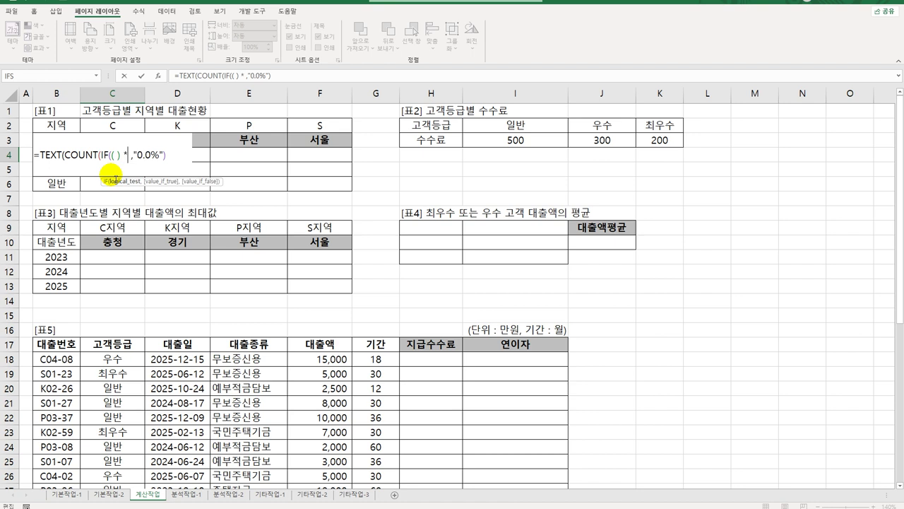
type("( )")
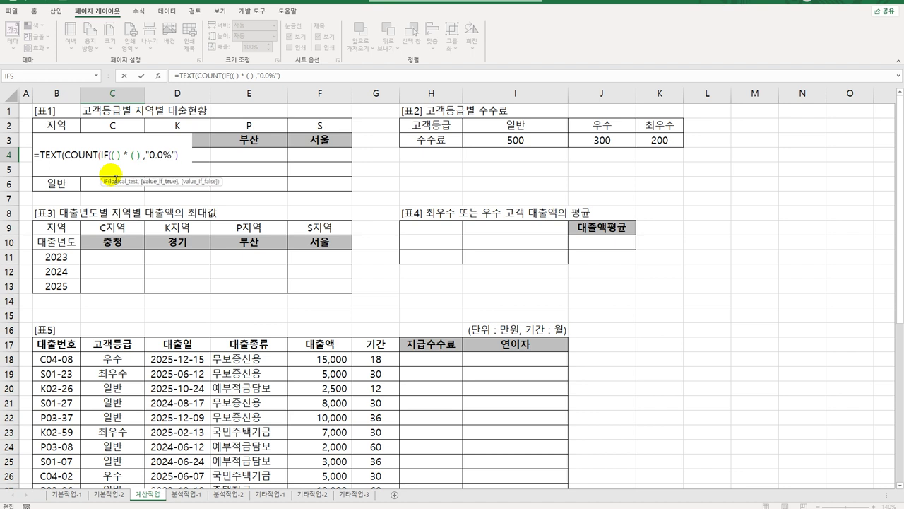
type(",")
type("1)")
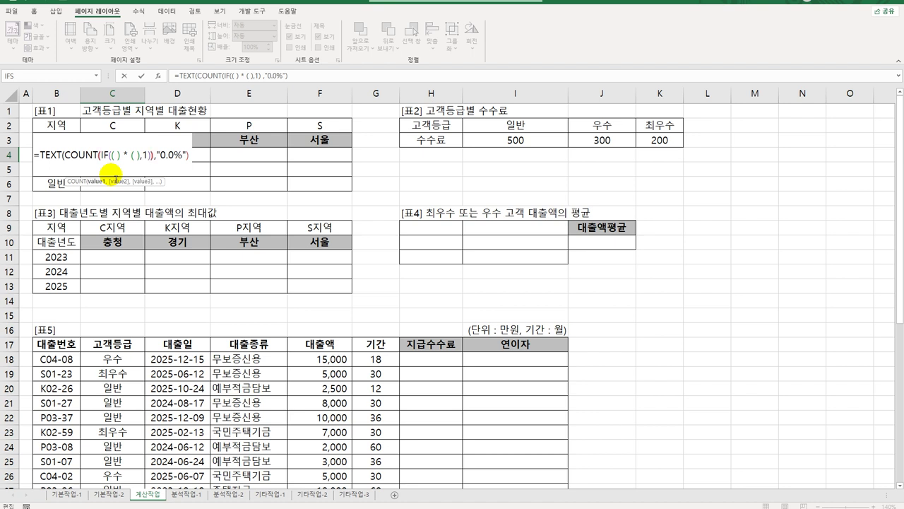
type(")")
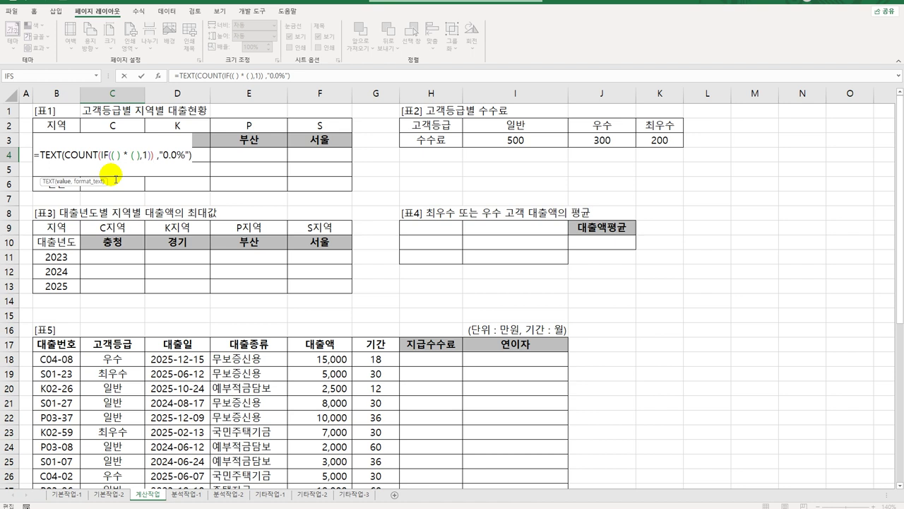
Divide the COUNT part of the C4 formula by COUNTA over the absolute range $C$18:$C$44, leaving its closing bracket off
type("/")
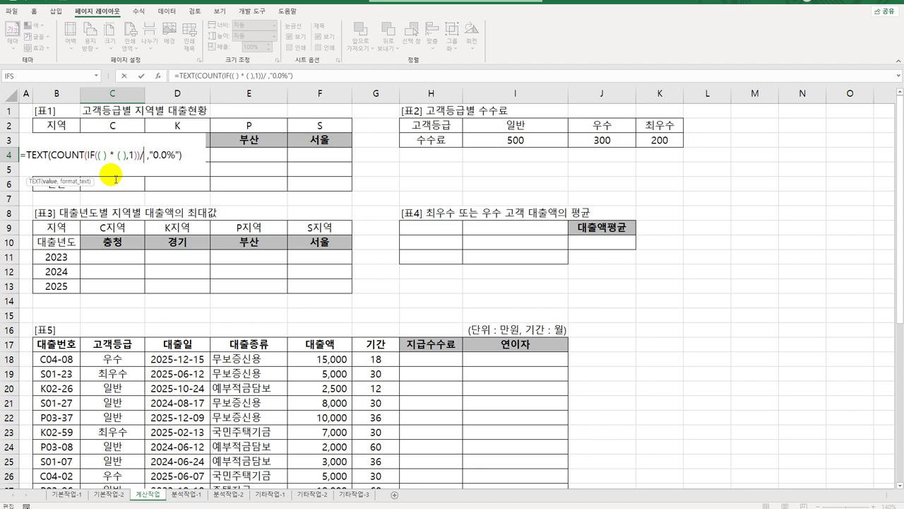
type("count")
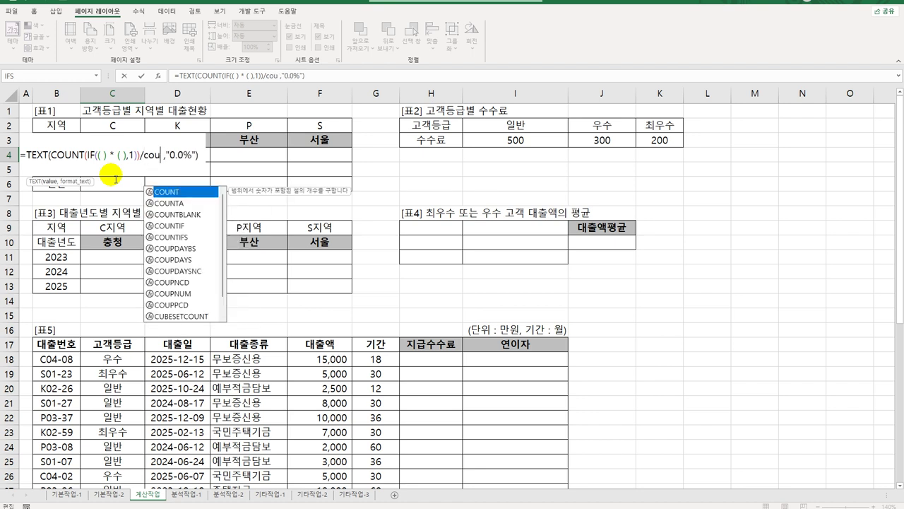
type("a")
key("Tab")
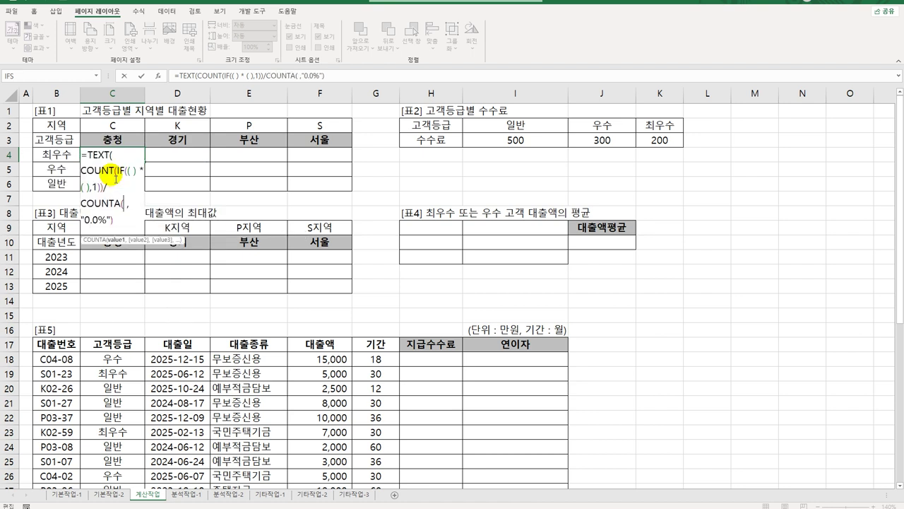
left_click(125, 364)
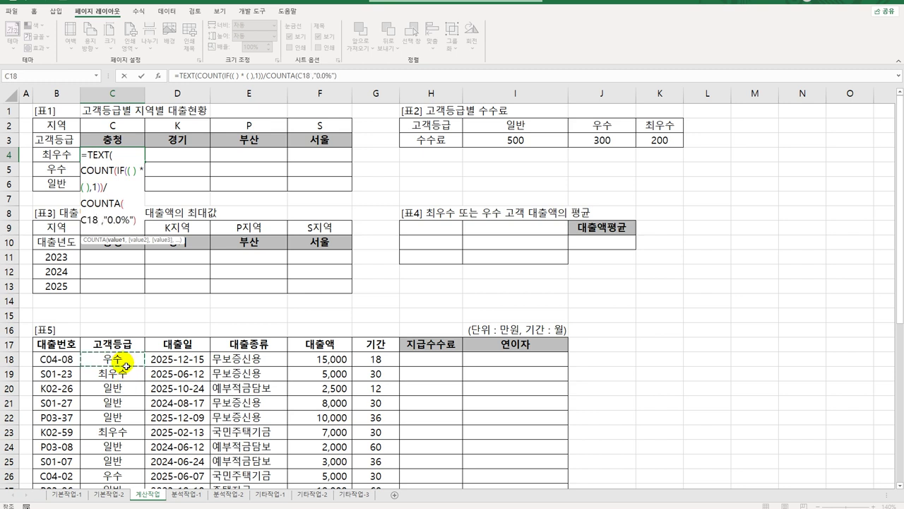
left_click_drag(125, 364, 111, 463)
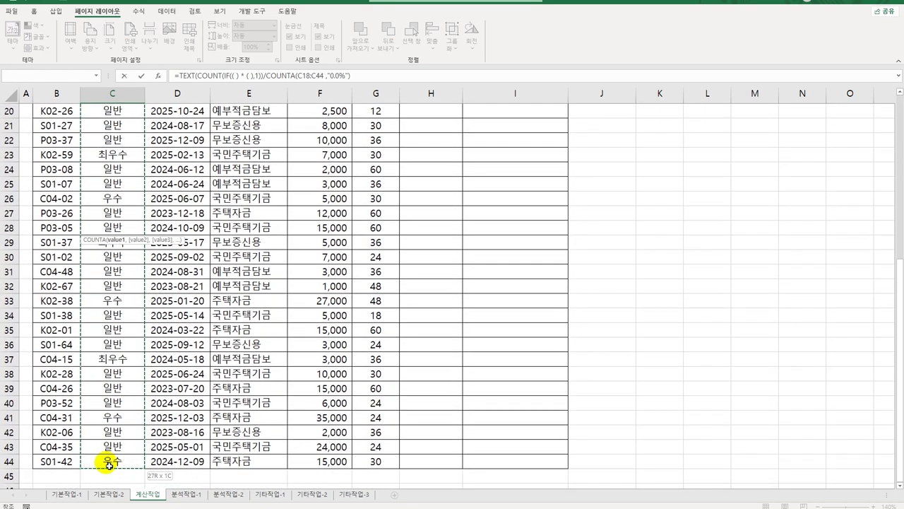
scroll(134, 399, "up", 6)
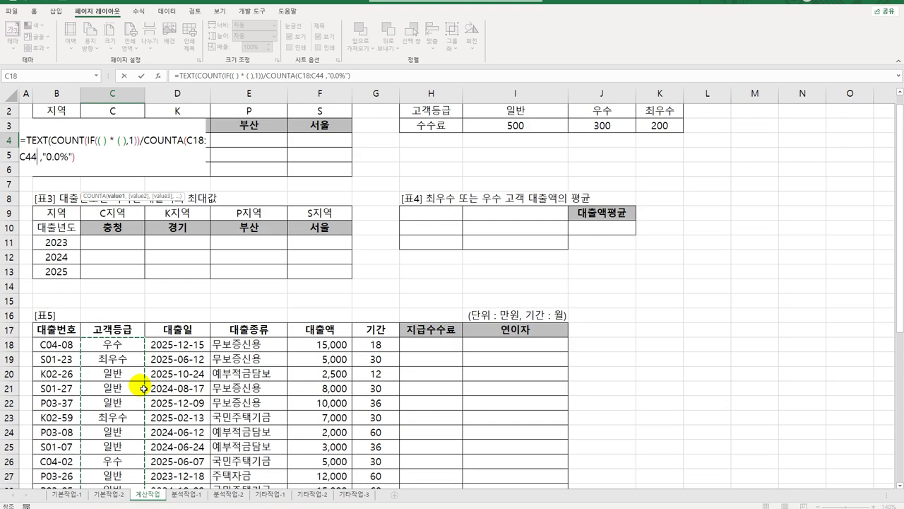
key("F4")
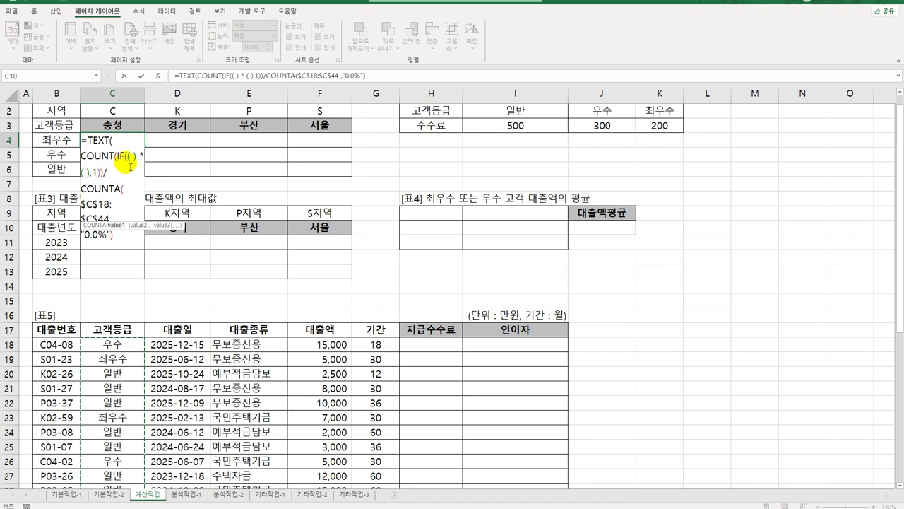
Fill the first IF condition with $C$18:$C$44=$B4, matching the customer grades of [표5] to the row heading
left_click(131, 159)
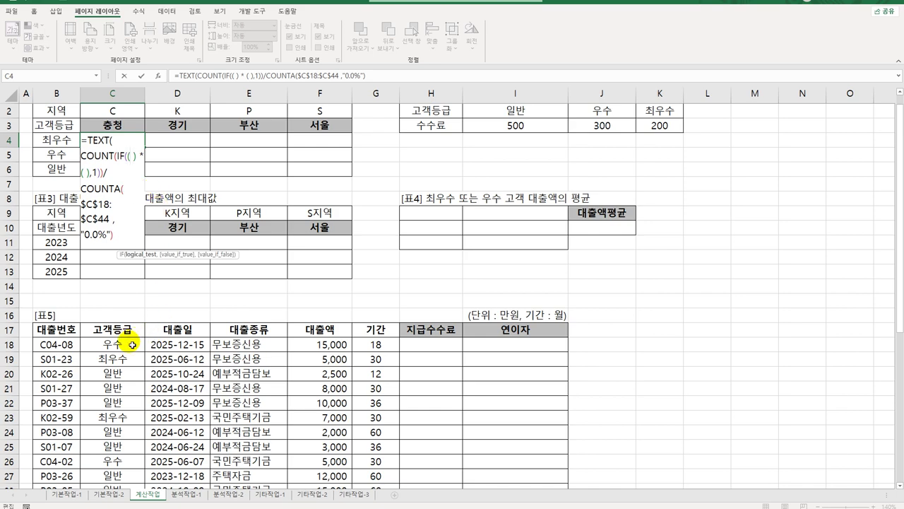
left_click_drag(132, 344, 115, 462)
key("F4")
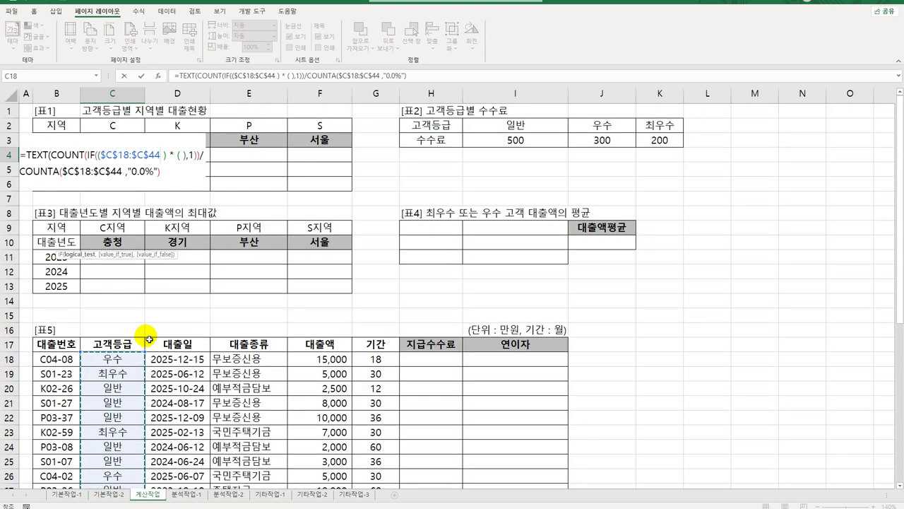
type("=")
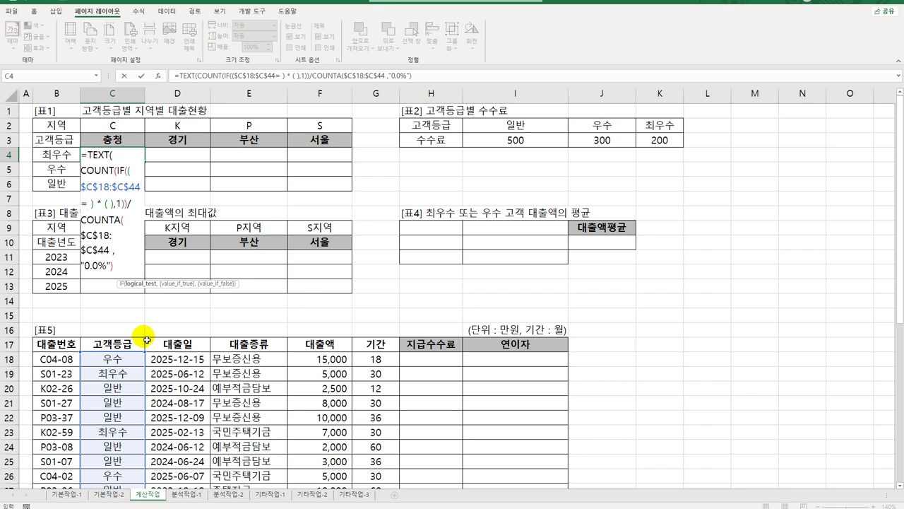
left_click(55, 159)
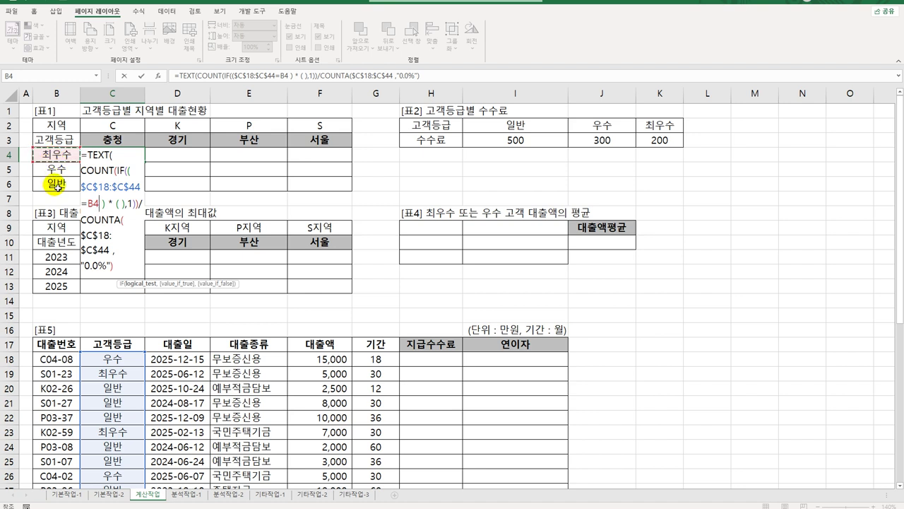
key("F4")
key("F4")
key("F4")
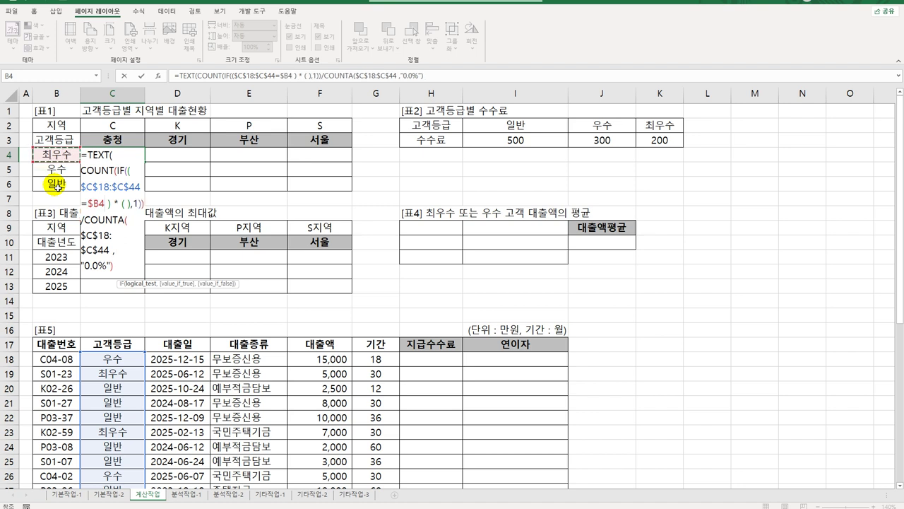
Fill the second IF condition with LEFT($B$18:$B$44,1)=C$2, matching the first letter of 대출번호 to the region code
left_click(124, 204)
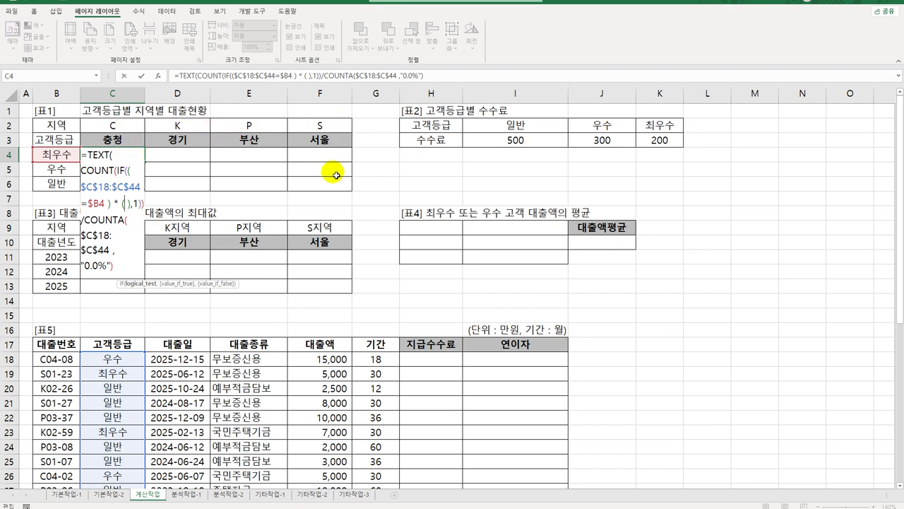
type("lef")
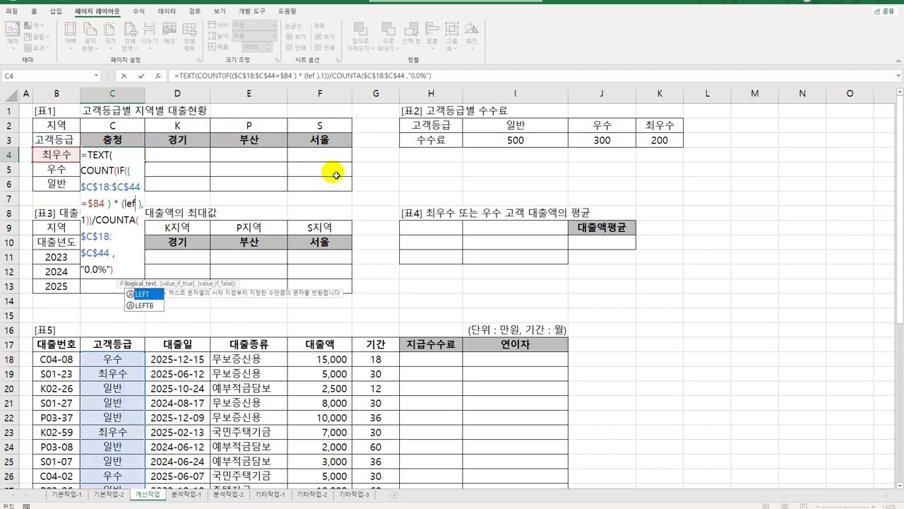
key("Tab")
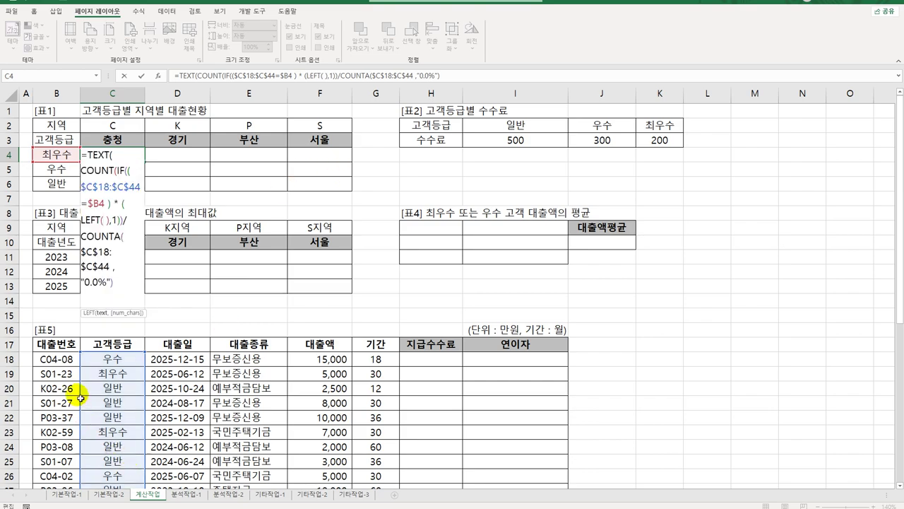
left_click_drag(60, 361, 63, 462)
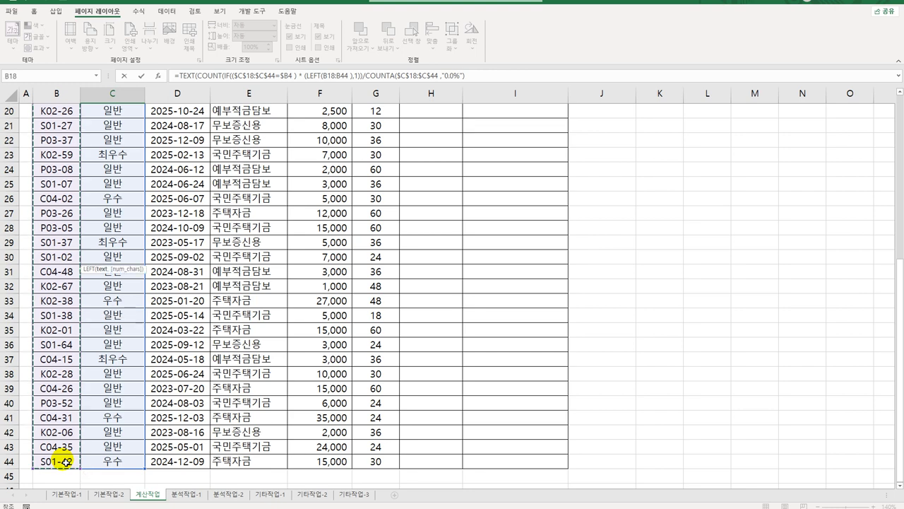
key("F4")
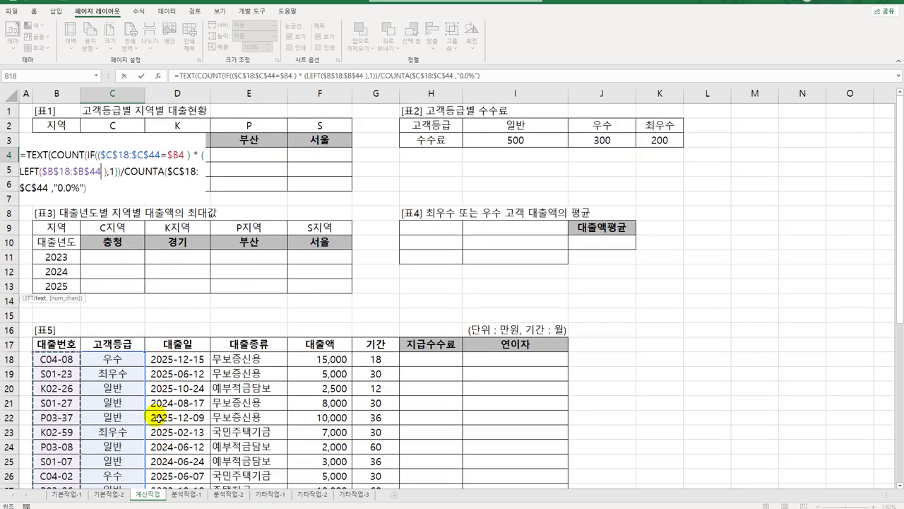
type(",1)")
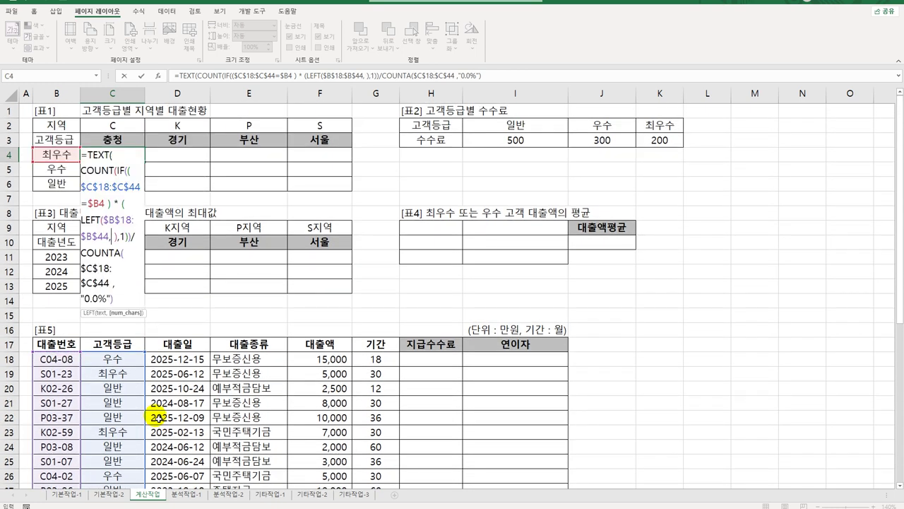
type("=")
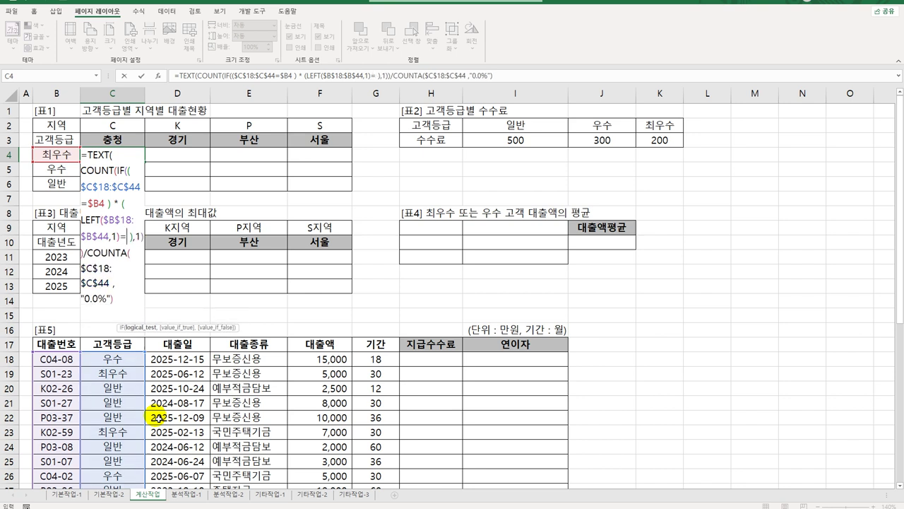
left_click(131, 126)
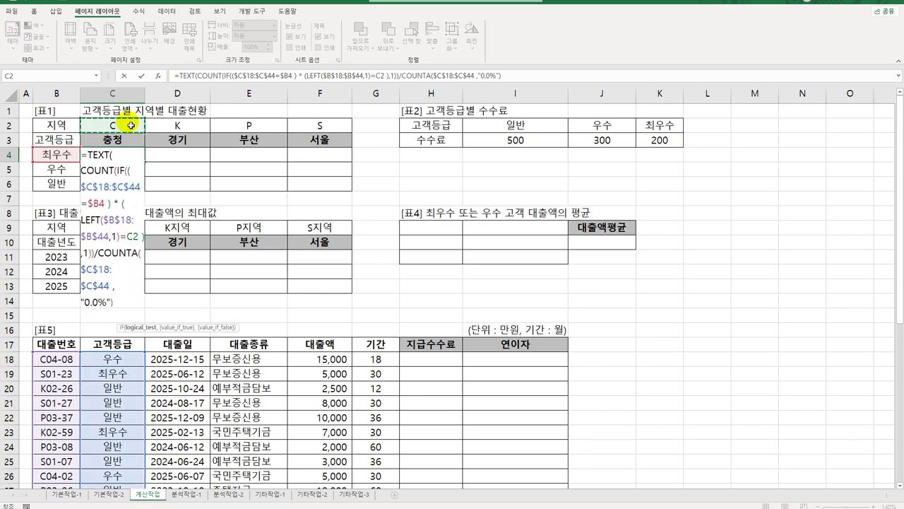
key("F4")
key("F4")
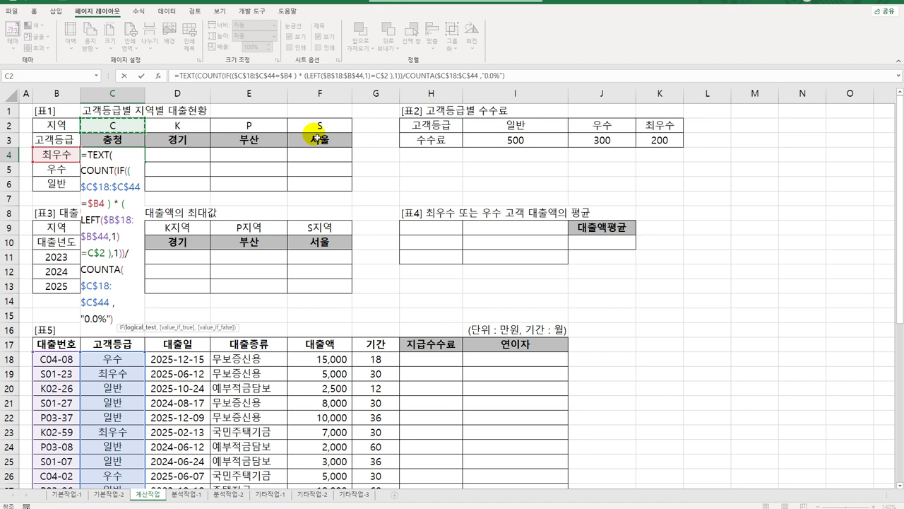
Close the COUNTA bracket after $C$44, enter C4 as an array formula, and fill it across C4:F6
key("Return")
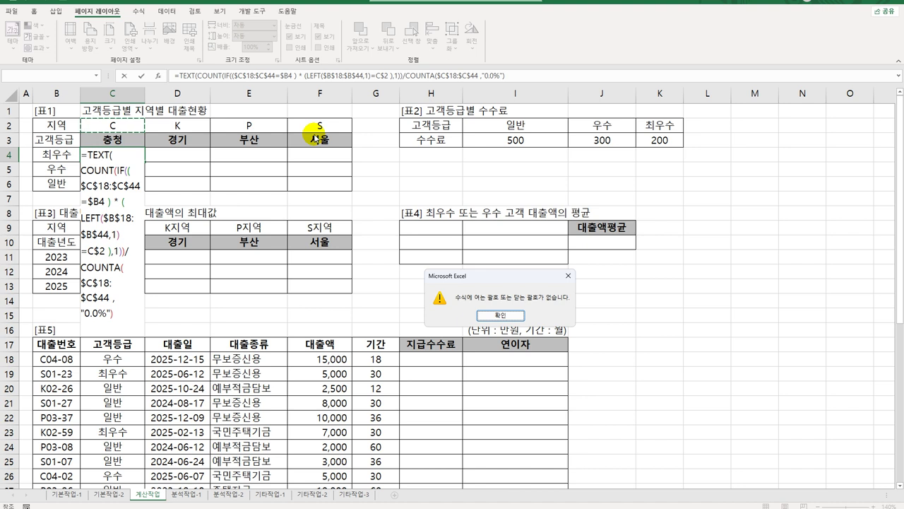
key("Return")
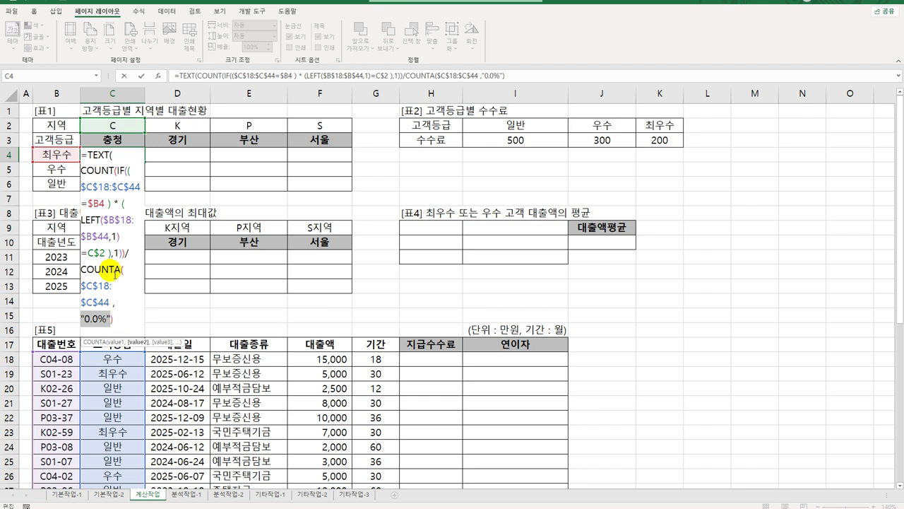
left_click(113, 303)
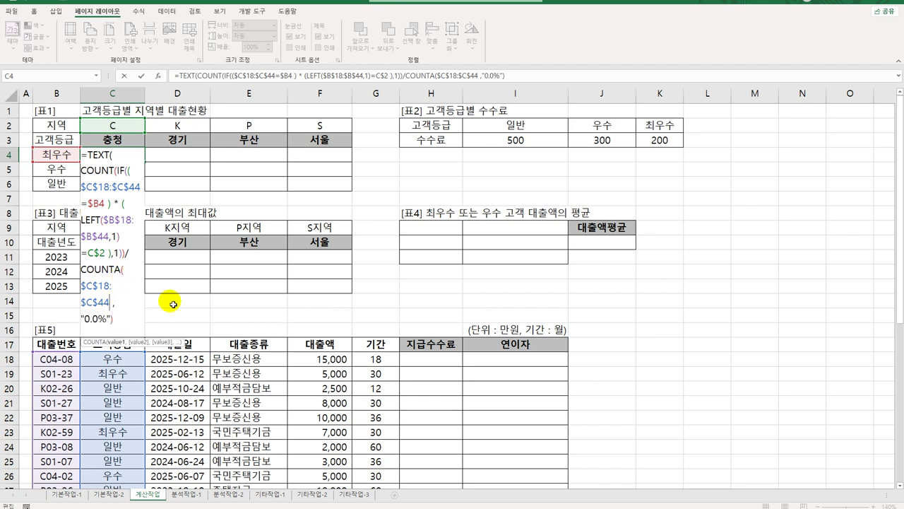
type(")")
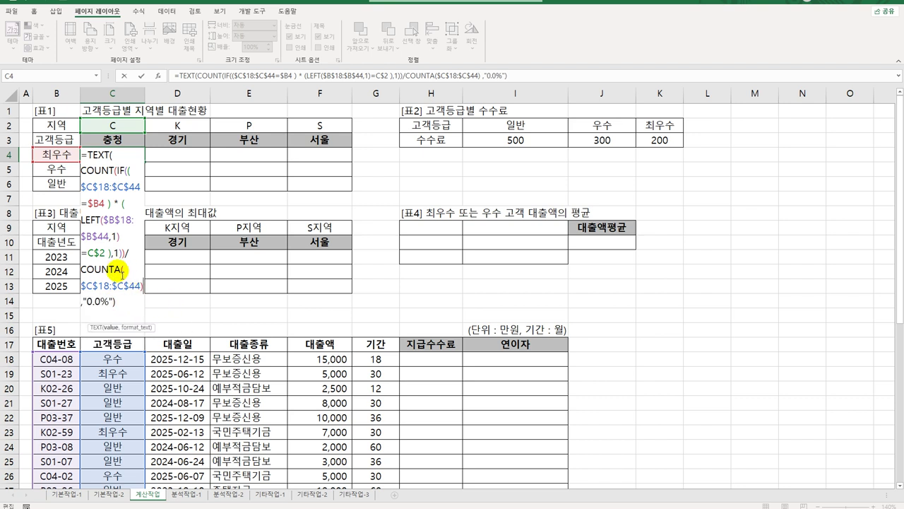
left_click(118, 301)
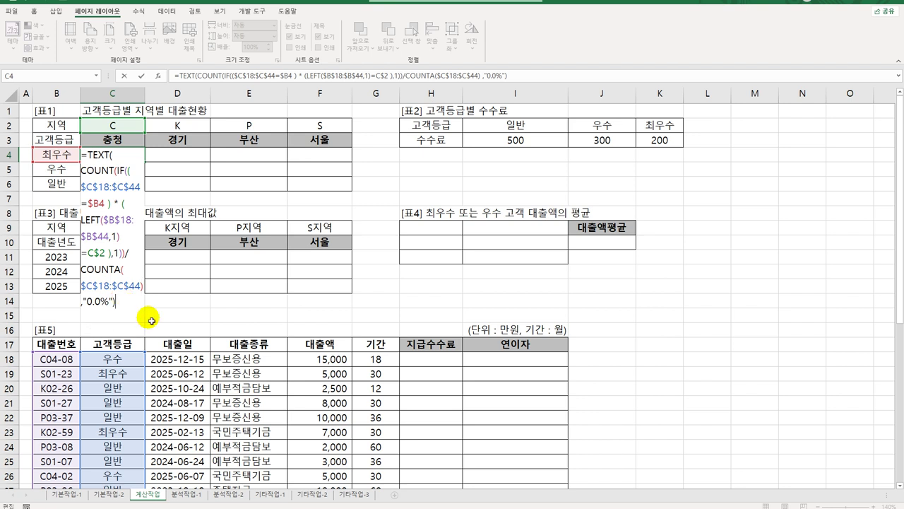
key("ctrl+shift+Return")
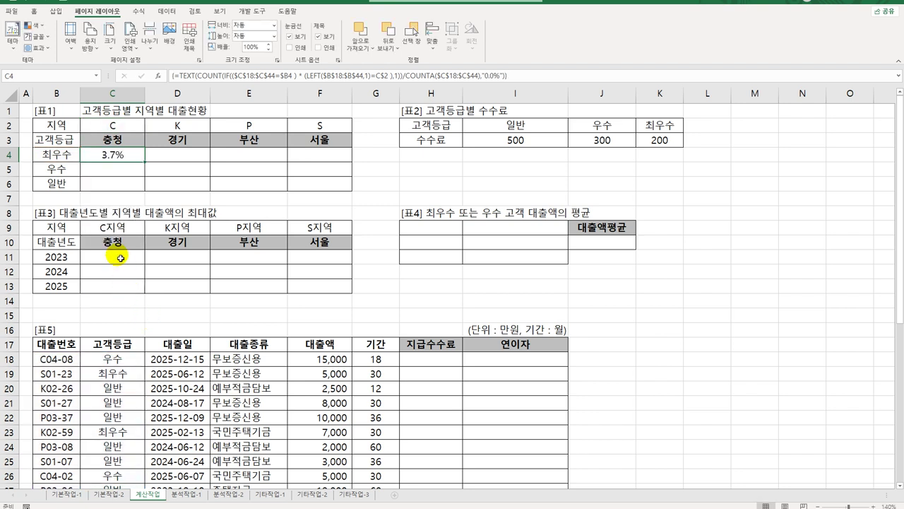
left_click_drag(145, 161, 349, 191)
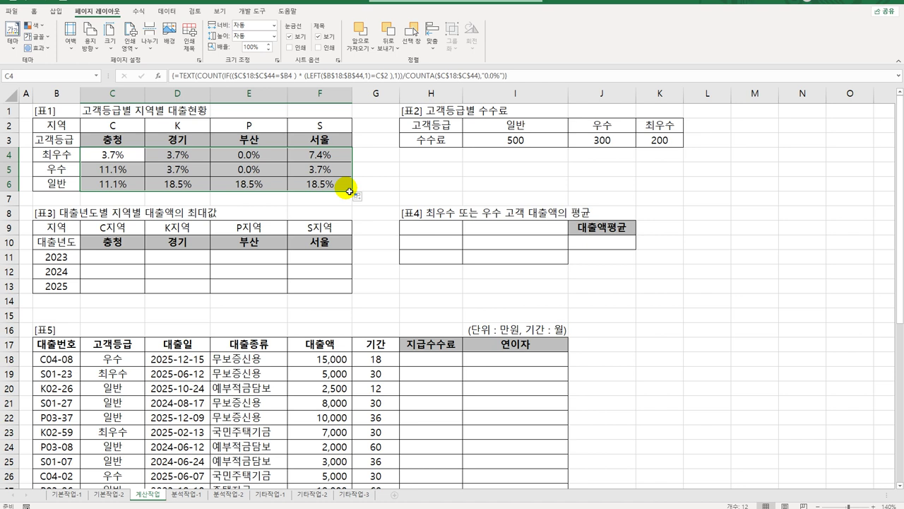
Examine the empty result range C11:F13 of [표3] and compare its region headings in row 9 with the region codes of [표1]
left_click(127, 261)
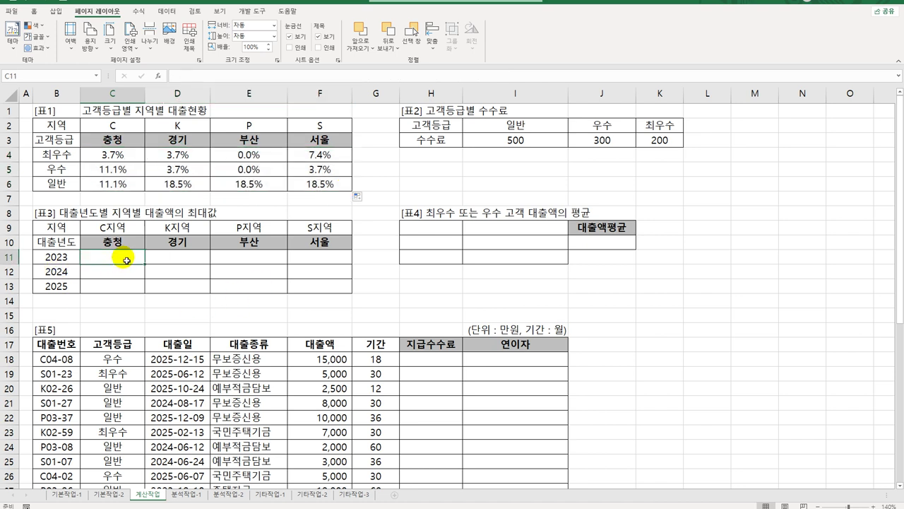
left_click_drag(127, 261, 302, 285)
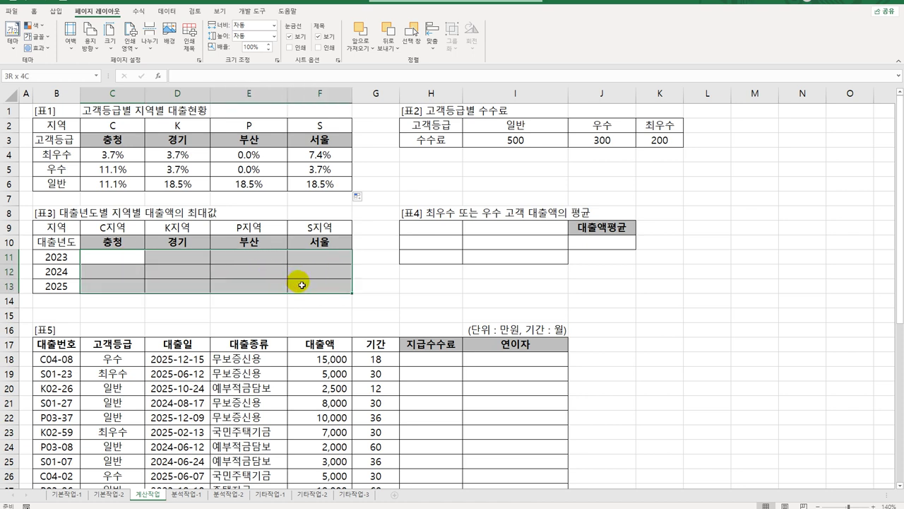
left_click_drag(302, 284, 301, 285)
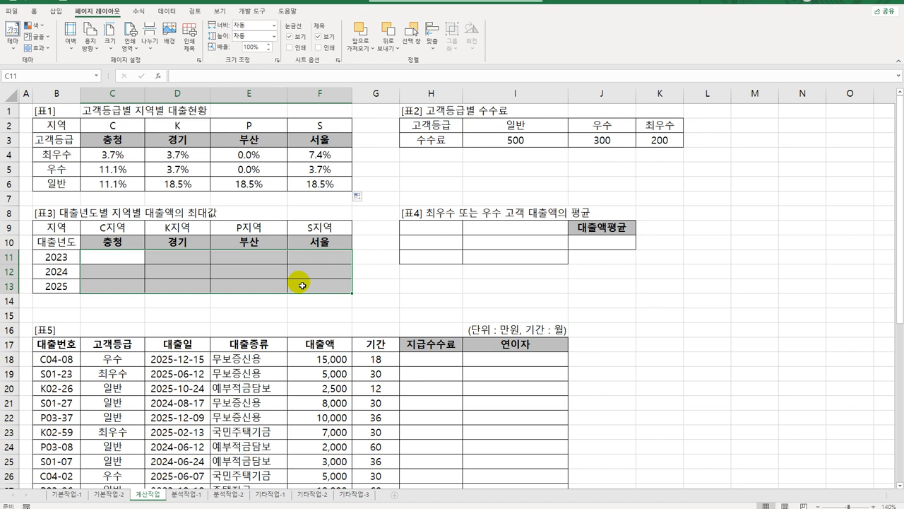
left_click(115, 228)
left_click(173, 227)
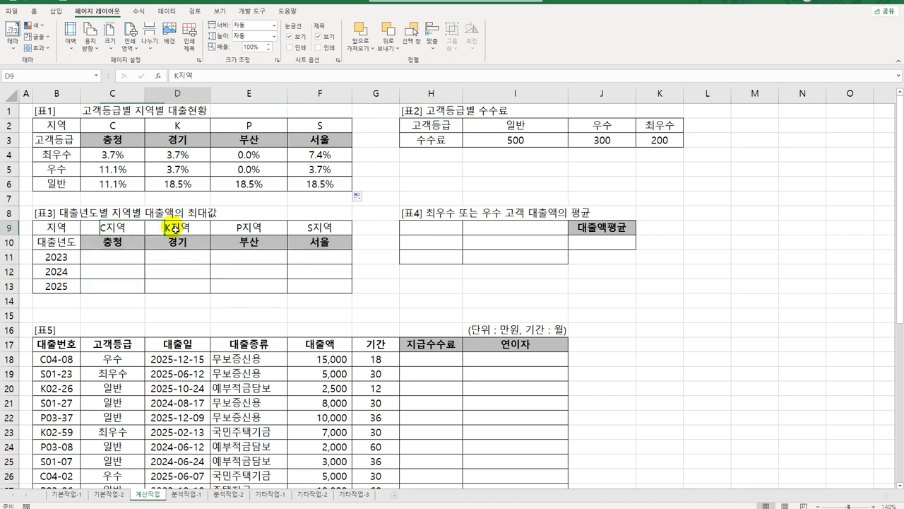
left_click(250, 235)
left_click(329, 229)
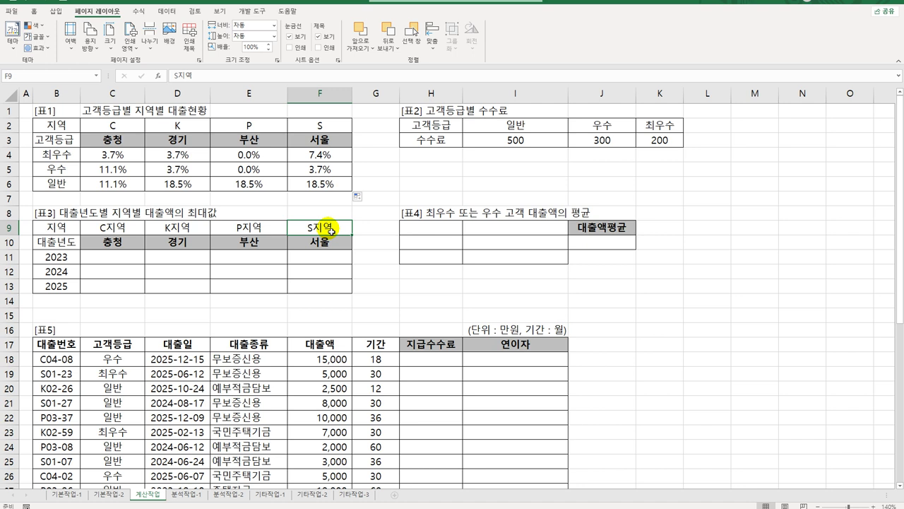
left_click(128, 129)
left_click(169, 128)
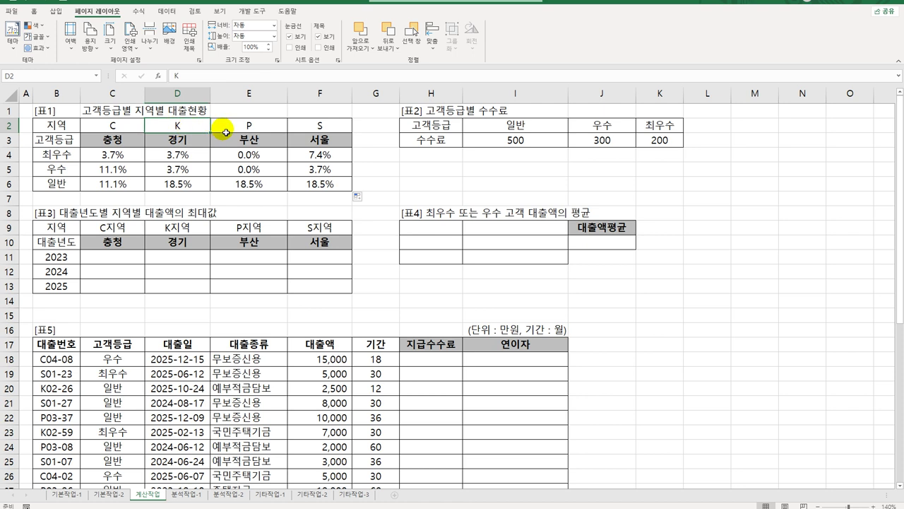
left_click(132, 233)
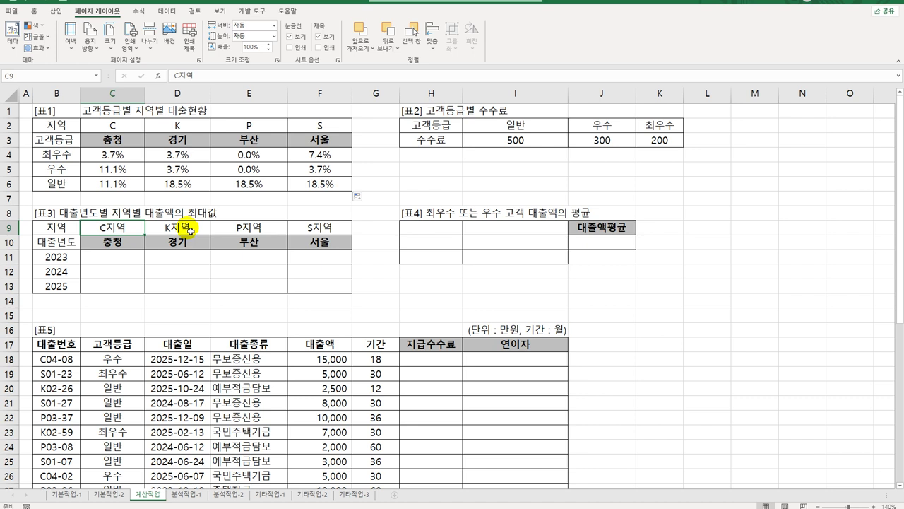
Start a MAX formula in C11 of [표3] with two empty bracketed conditions multiplied together, followed by another multiplication sign
left_click(115, 260)
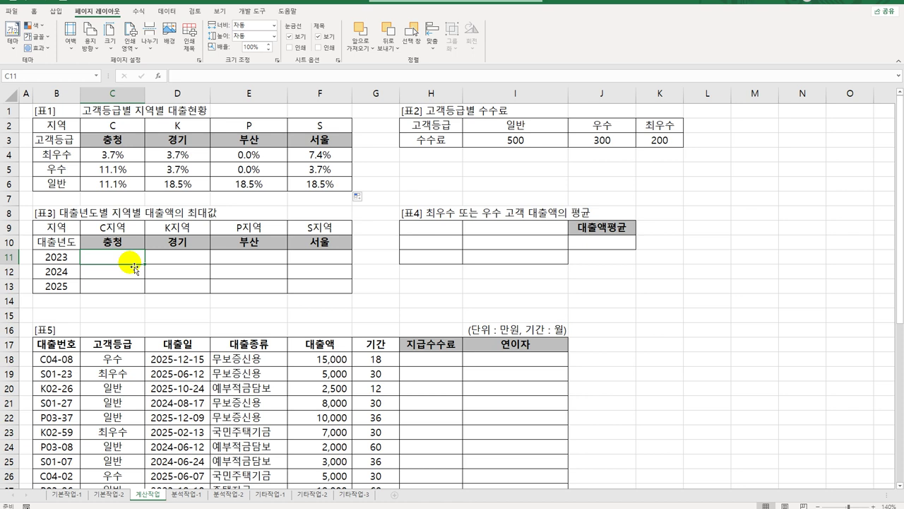
type("=")
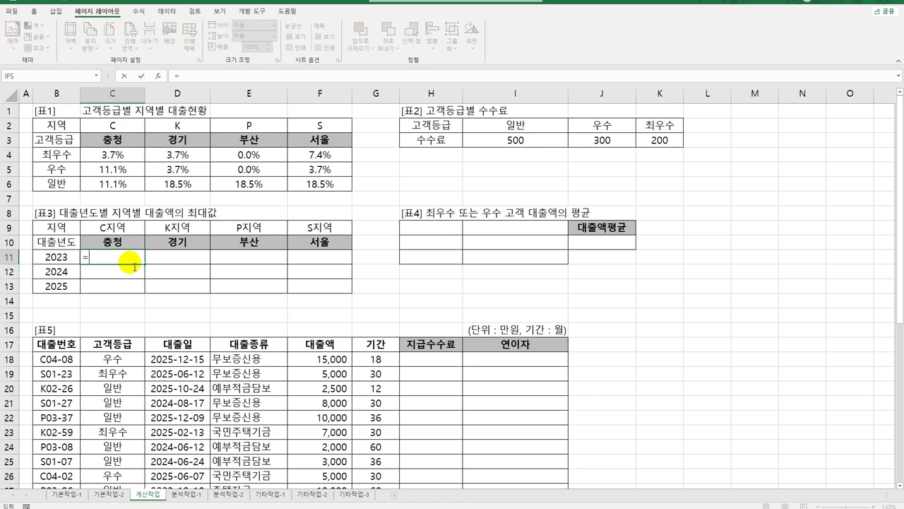
type("m")
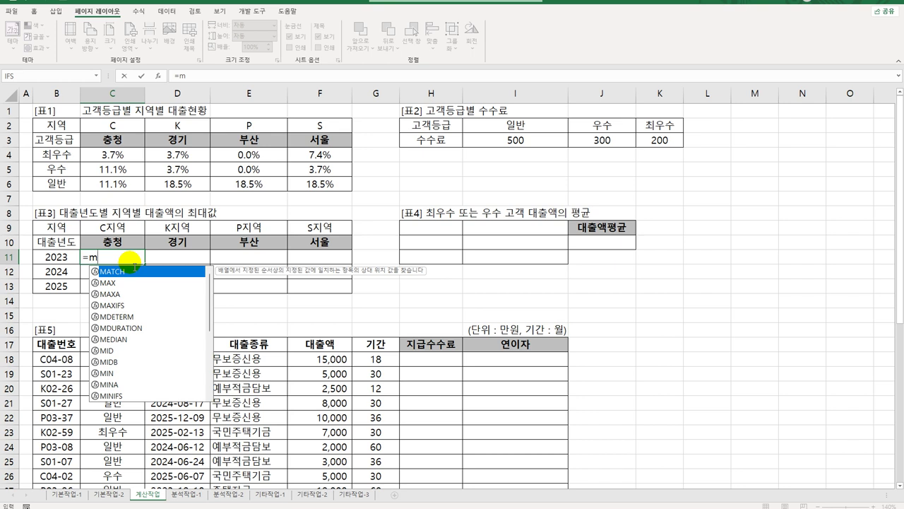
key("Down")
key("Tab")
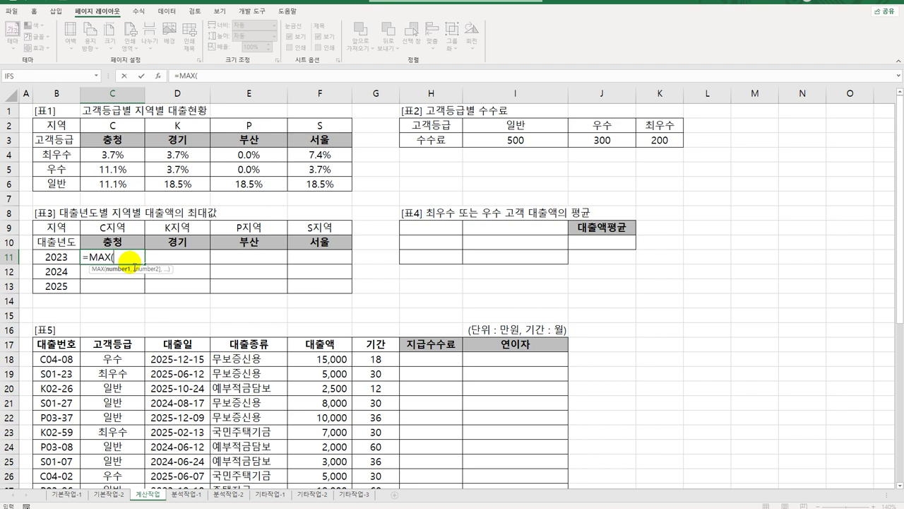
type("(")
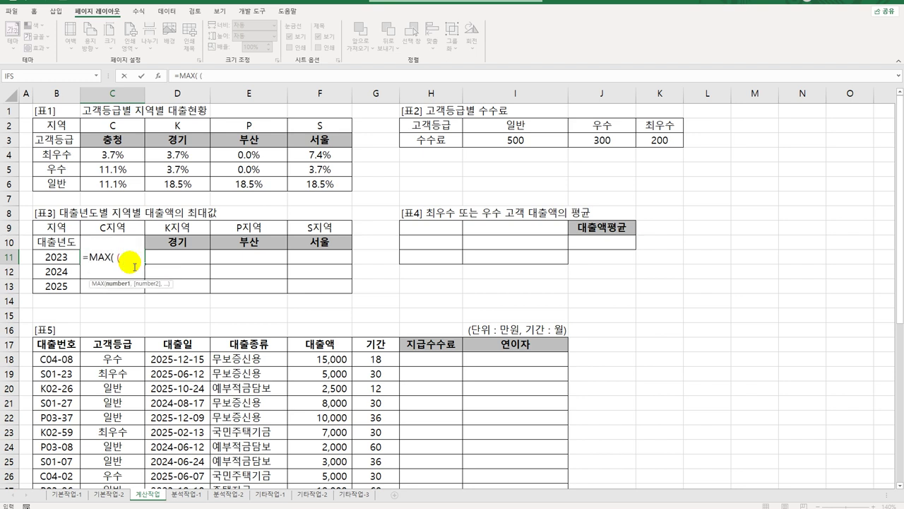
type(" ) * (")
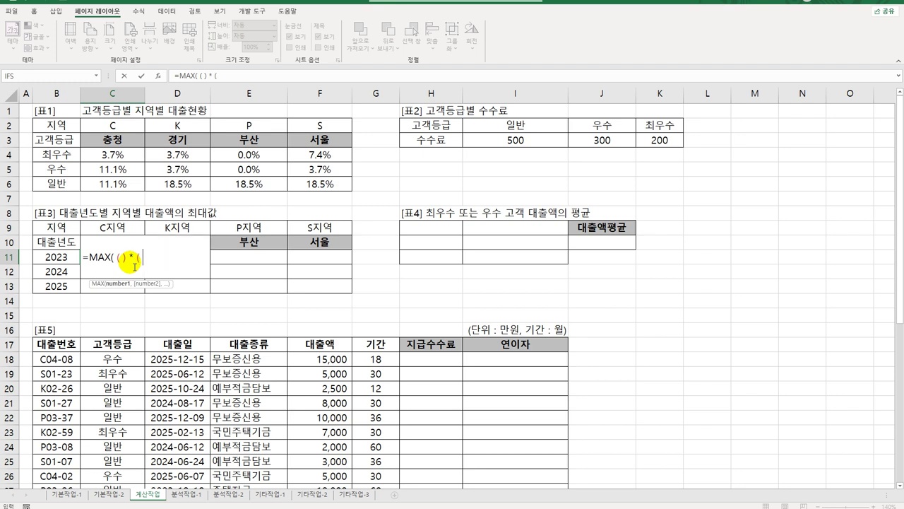
type(" ) *")
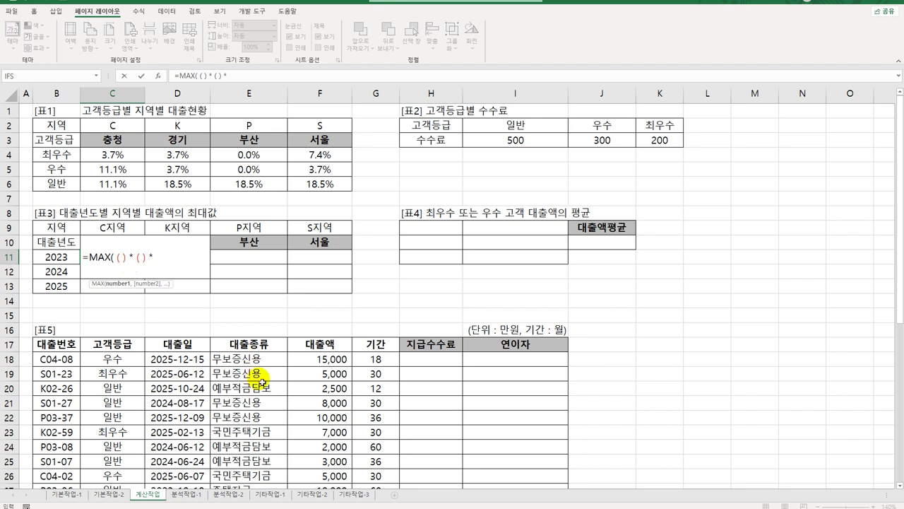
Add the 대출액 range $F$18:$F$44 as the last factor and close the MAX bracket
left_click_drag(322, 362, 328, 468)
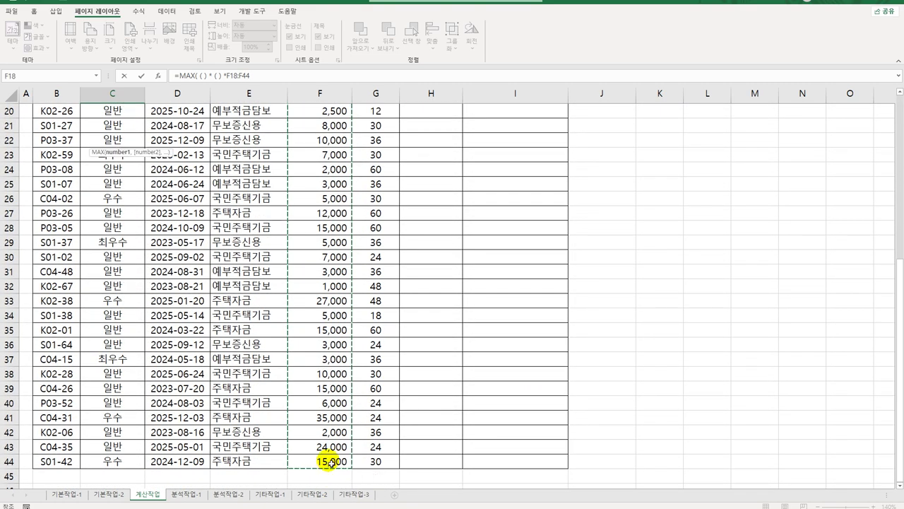
scroll(339, 417, "up", 6)
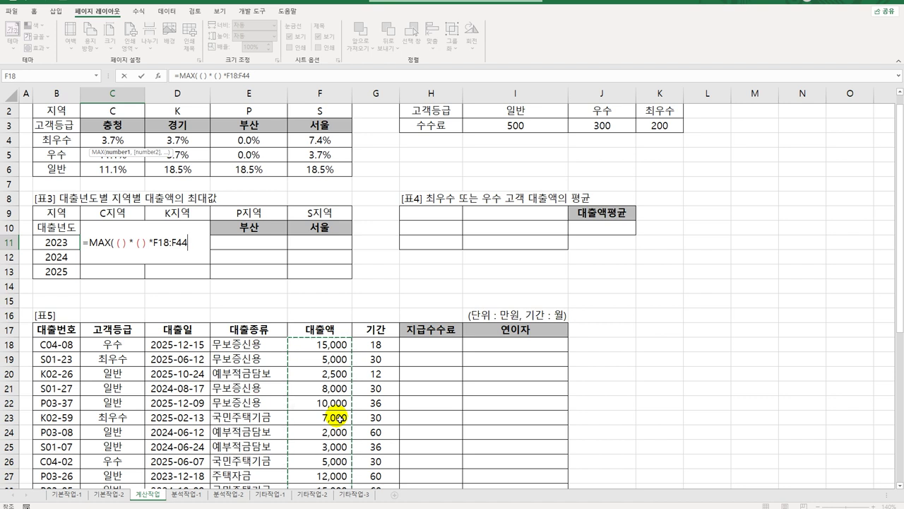
key("F4")
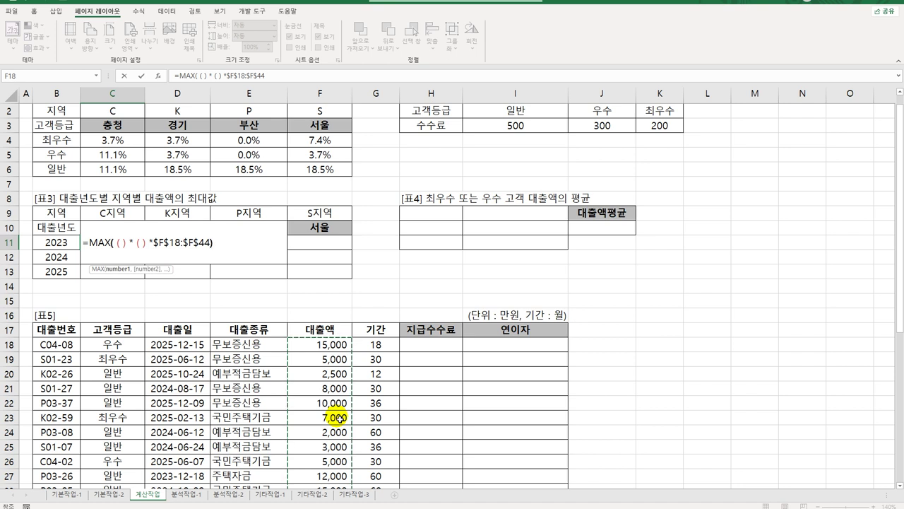
type(")")
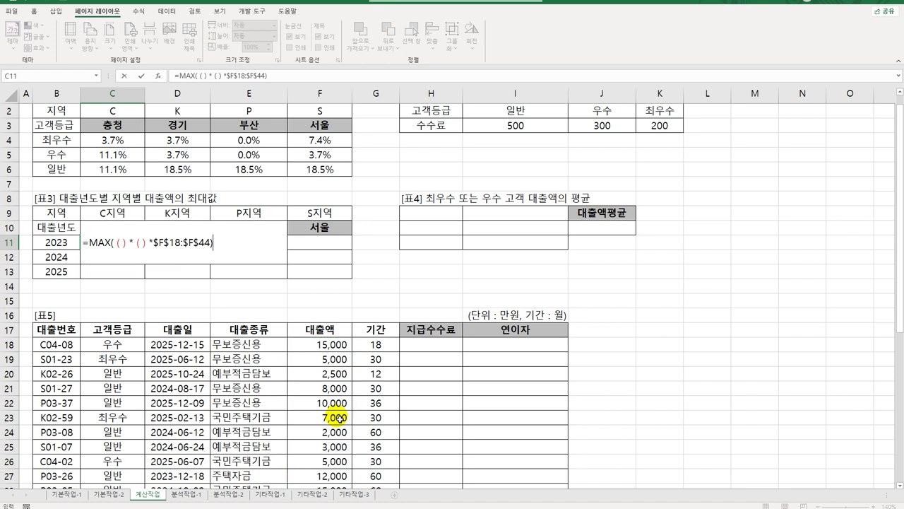
Fill the first MAX condition with YEAR($D$18:$D$44)=$B11, matching the year of 대출일 to the row heading
left_click(121, 242)
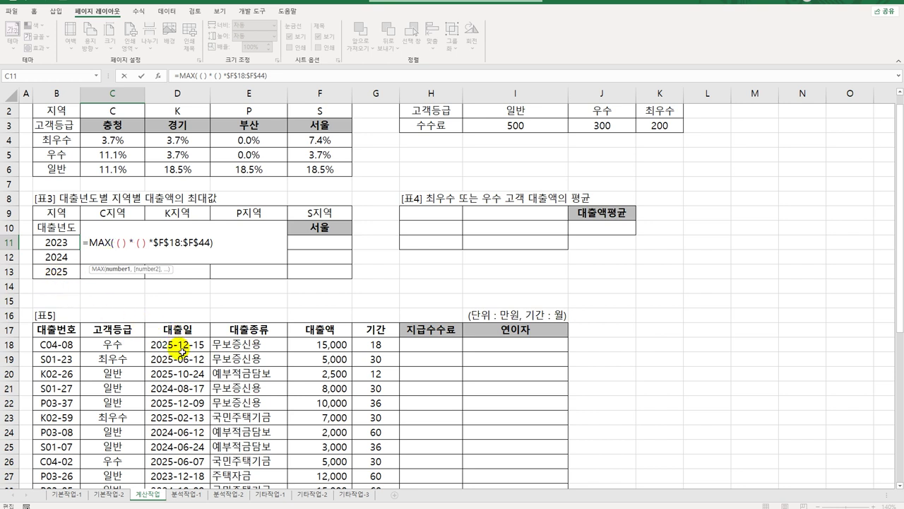
type("ea")
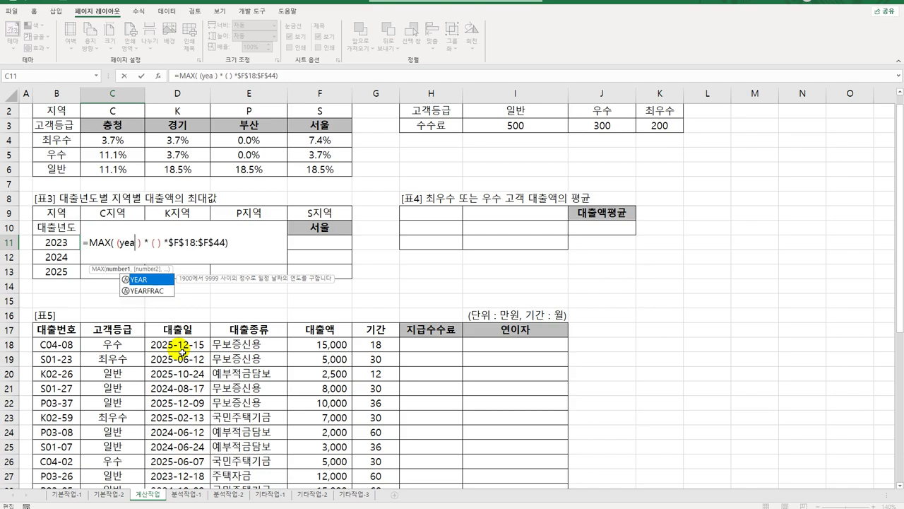
key("Tab")
left_click_drag(183, 351, 189, 460)
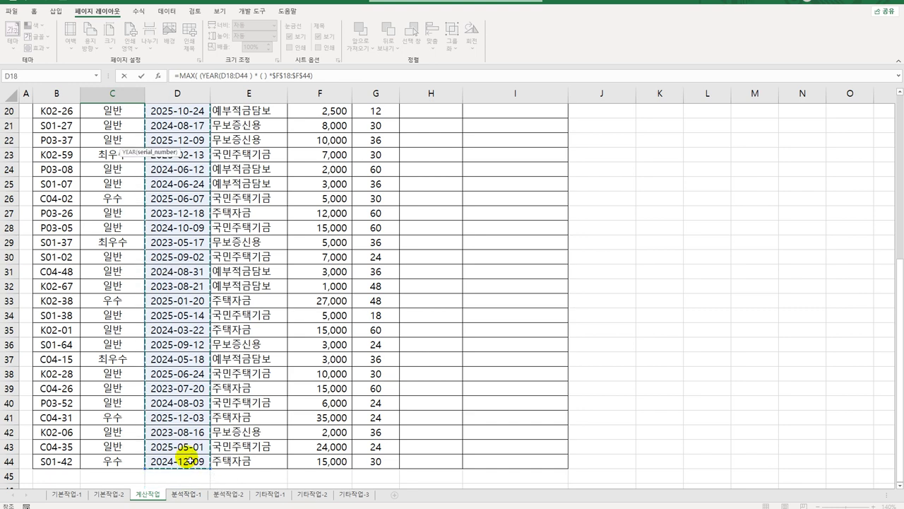
key("F4")
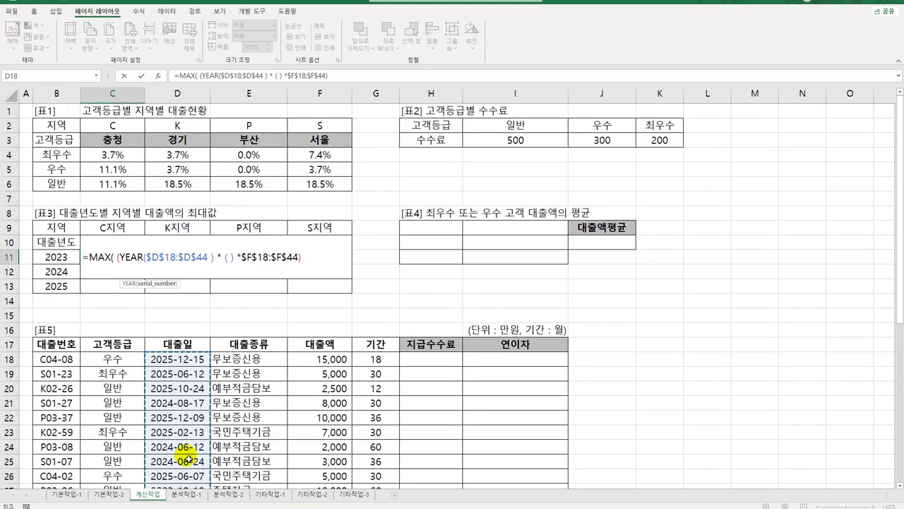
type(")")
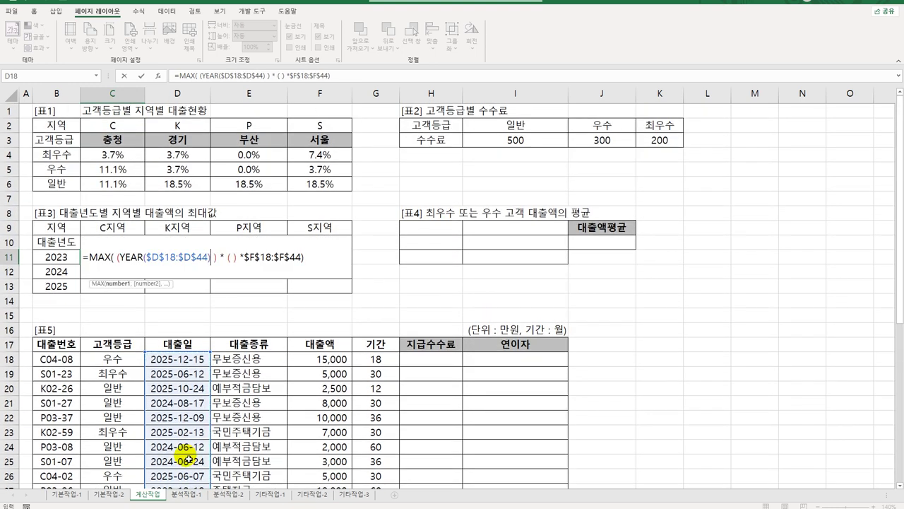
type("=")
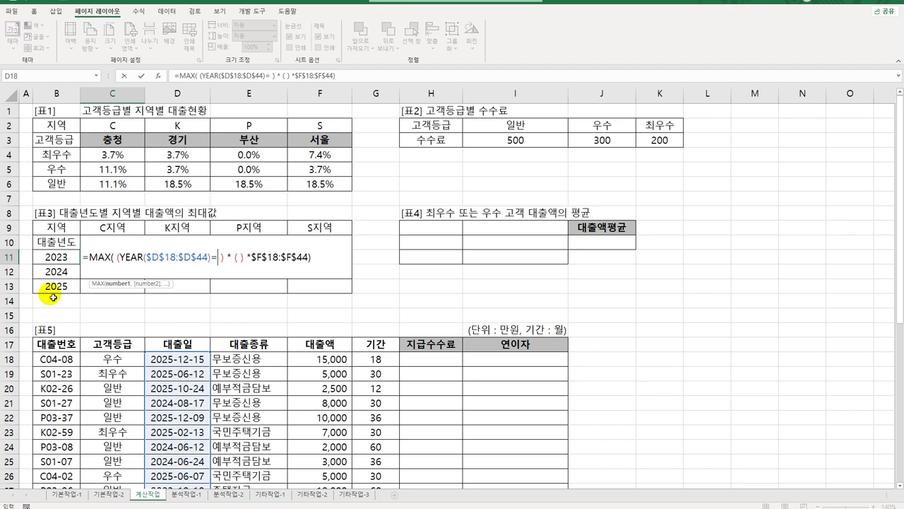
left_click(52, 258)
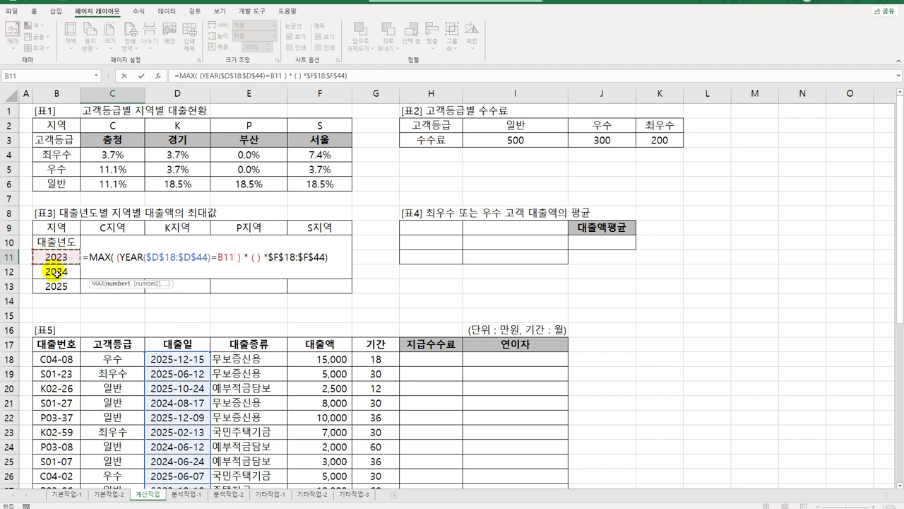
key("F4")
key("F4")
key("F4")
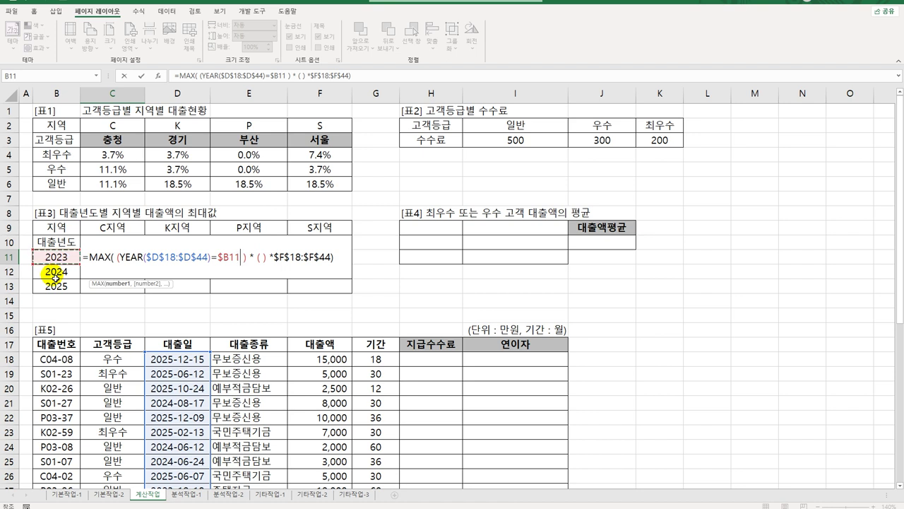
Begin the second MAX condition with LEFT($B$18:$B$44,1), extracting the first letter of 대출번호
left_click(263, 257)
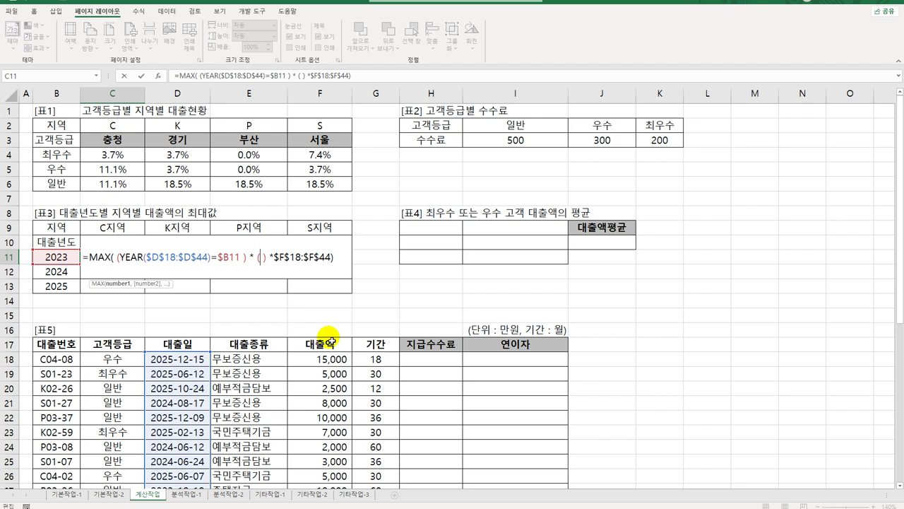
type("left")
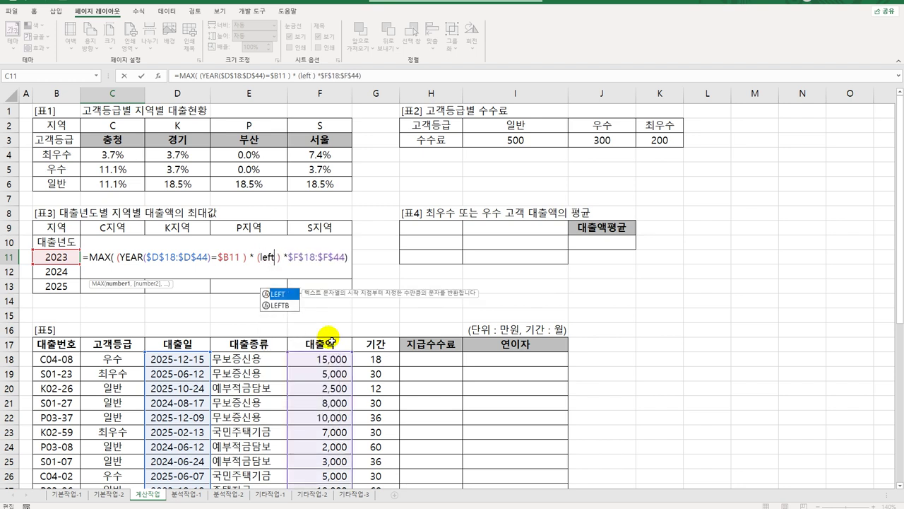
key("Tab")
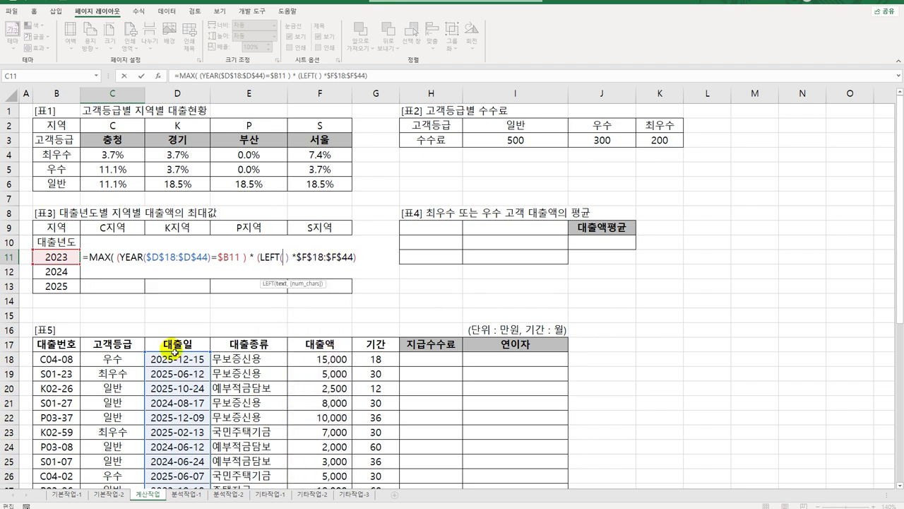
left_click_drag(60, 357, 73, 467)
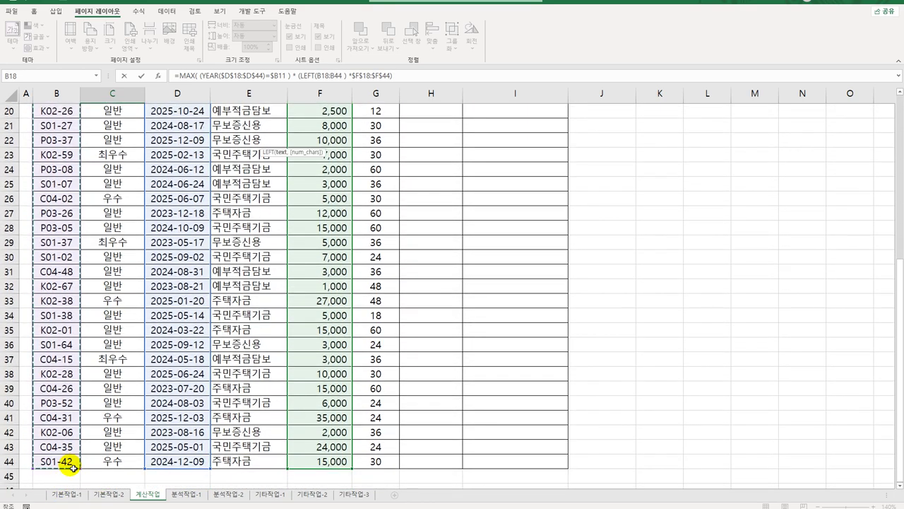
key("F4")
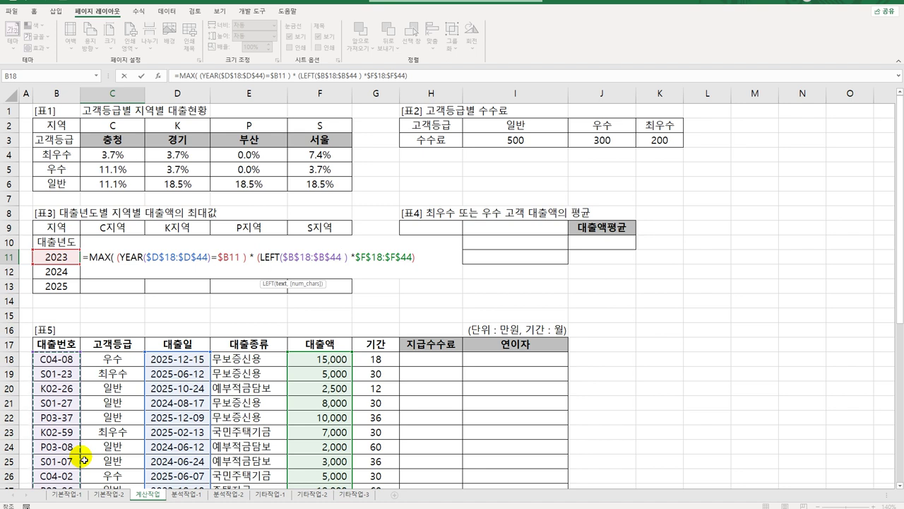
type(",1)")
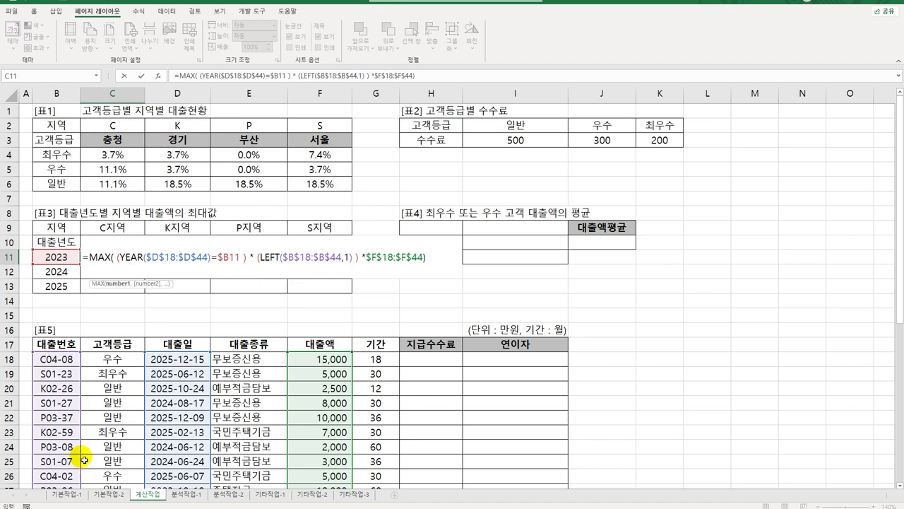
Append &"지역" to the LEFT result and set it equal to the region heading C$9
type("&\"ㅈ")
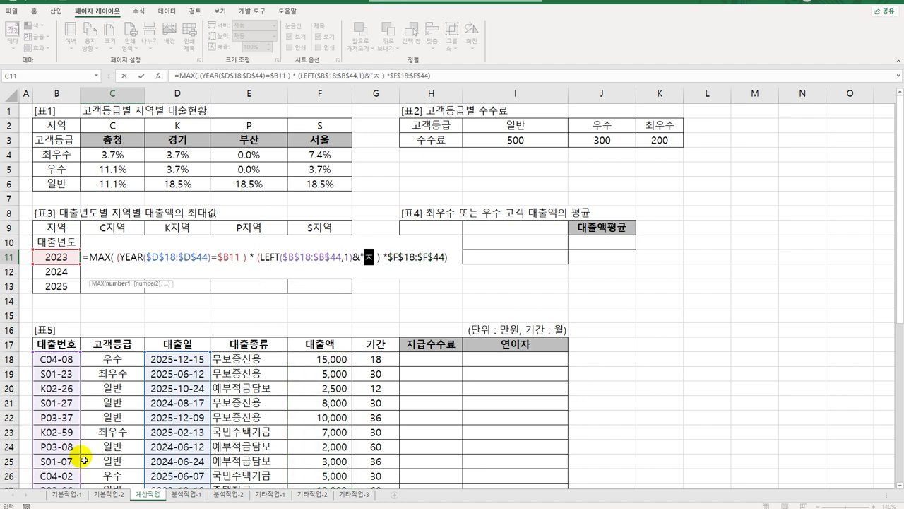
type("ㅣ역\"")
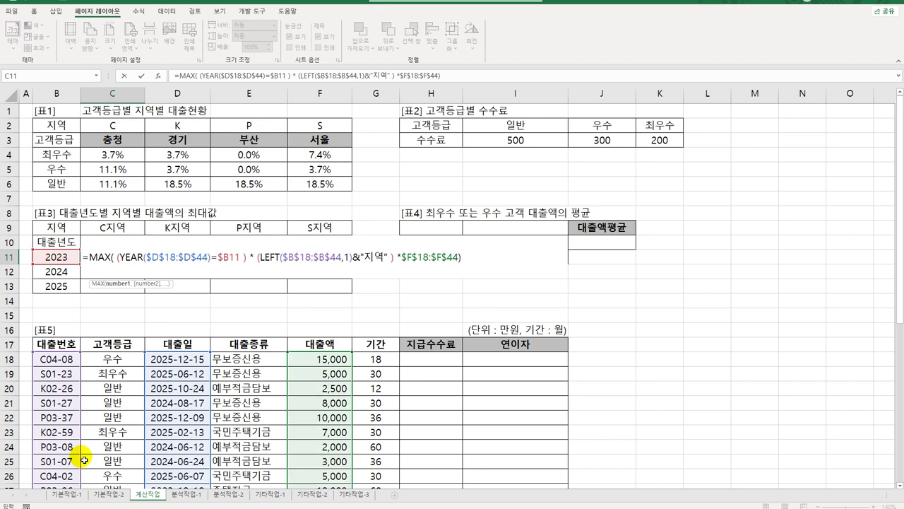
type("=")
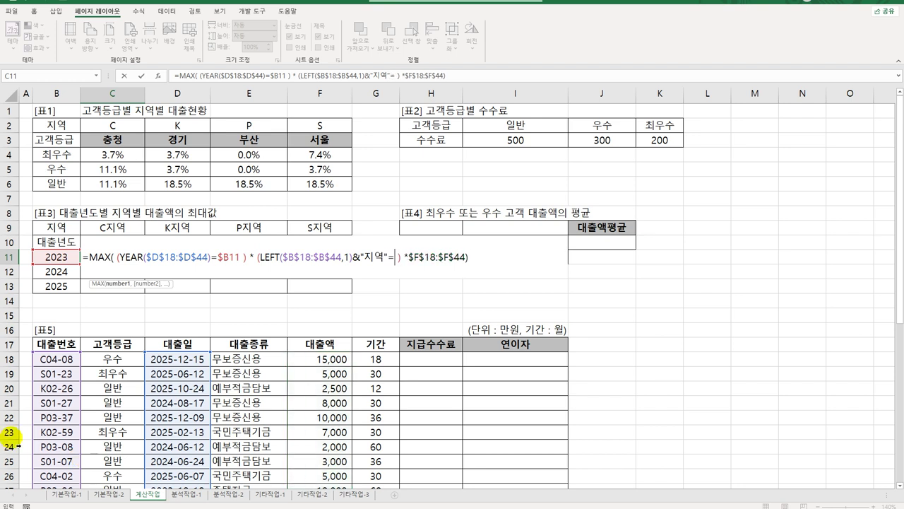
left_click(121, 231)
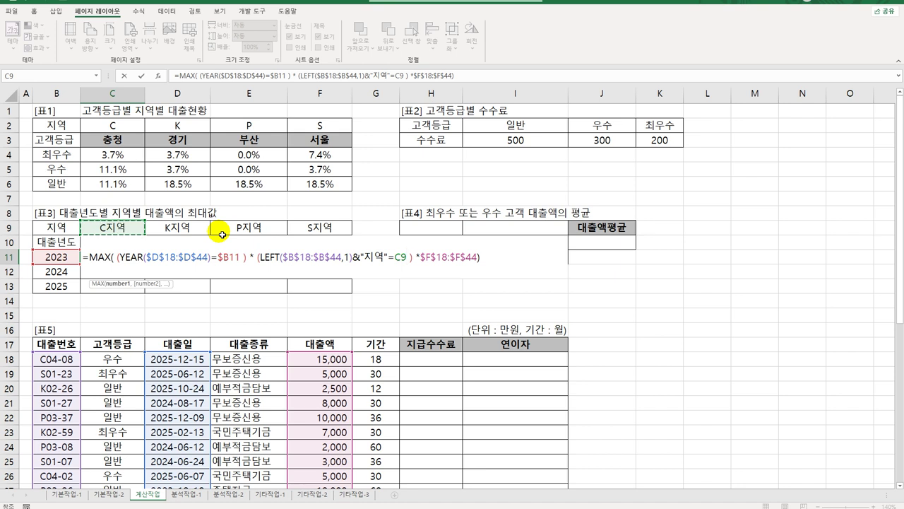
key("F4")
key("F4")
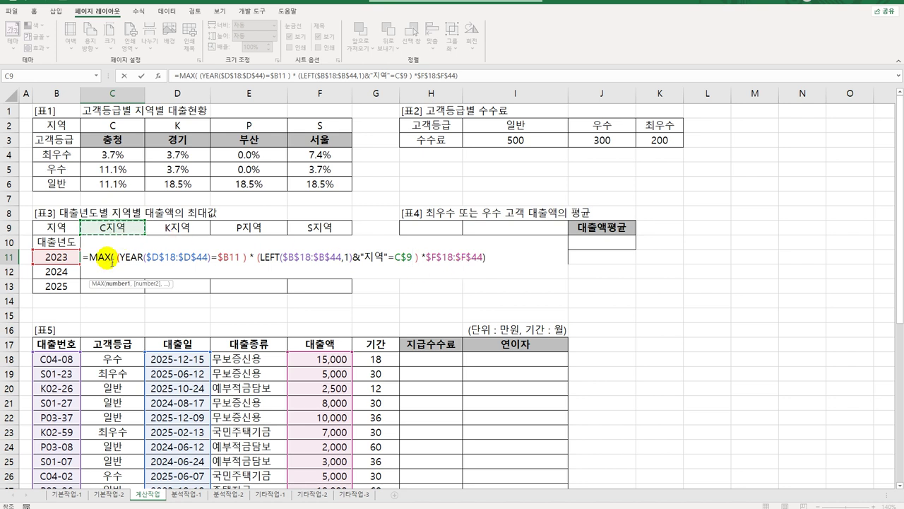
Enter the MAX formula in C11 as an array formula and fill it across C11:F13
left_click(489, 257)
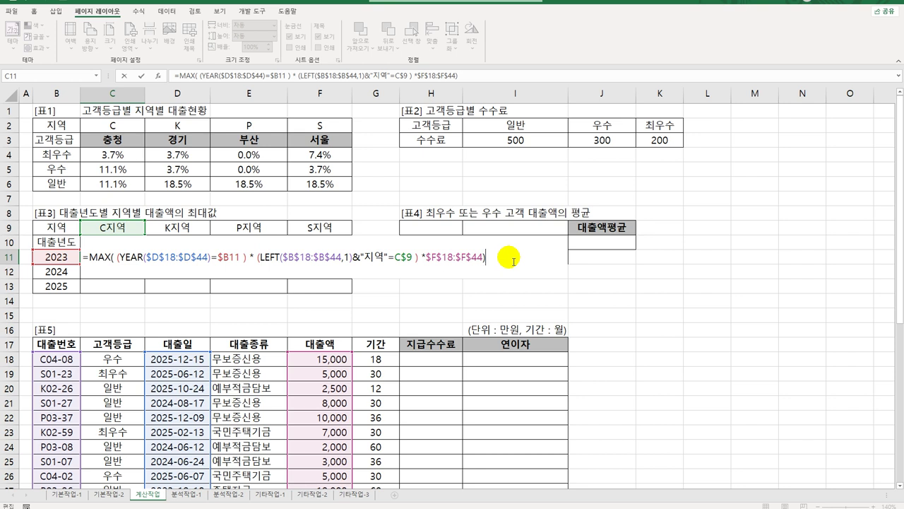
key("ctrl+shift+Return")
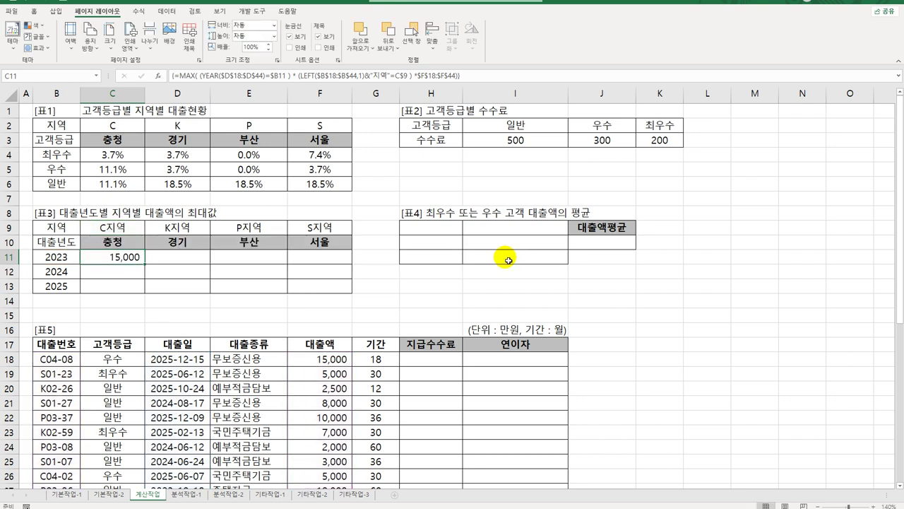
left_click_drag(144, 264, 332, 296)
left_click(332, 288)
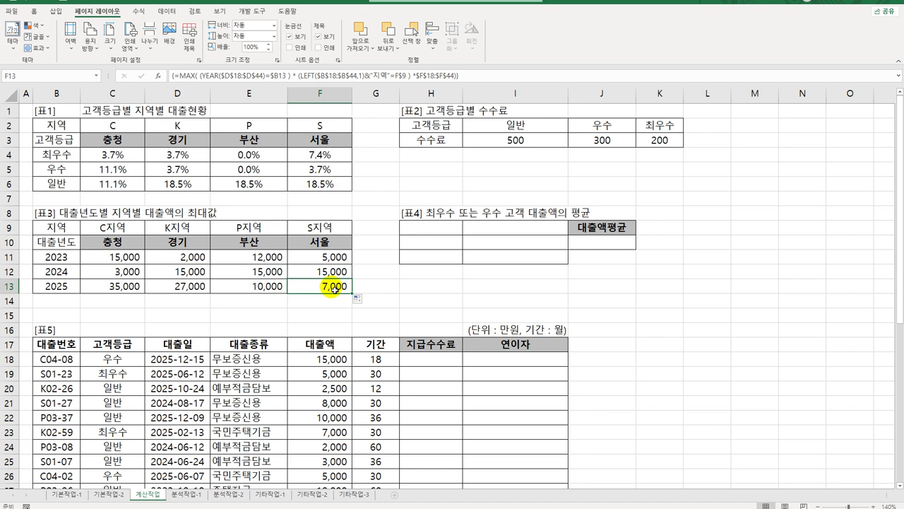
left_click(67, 351)
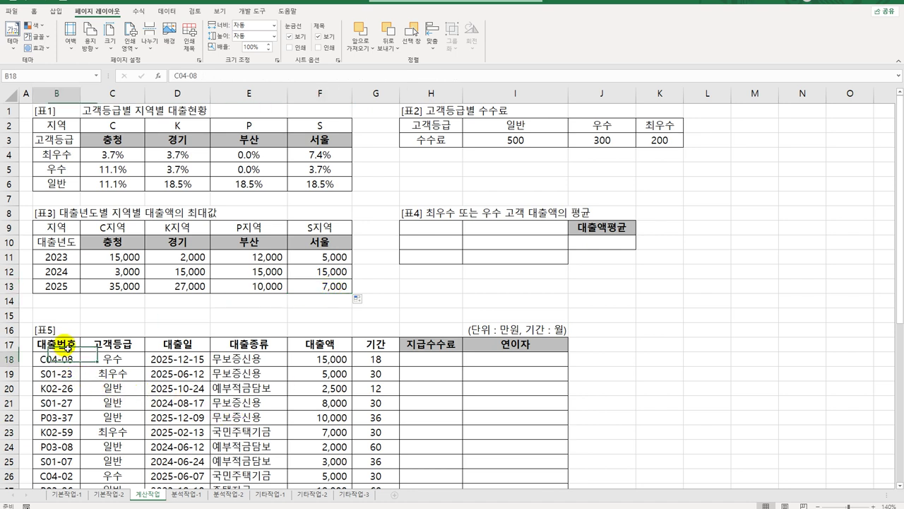
left_click(65, 346)
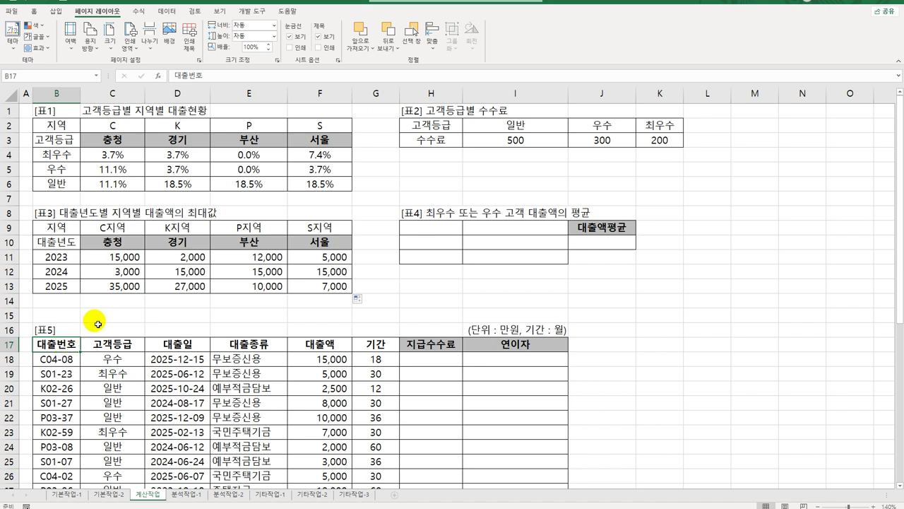
Copy the 고객등급 heading with the values 최우수 and 우수 from [표5] into H9:H11 of [표4]
left_click(597, 247)
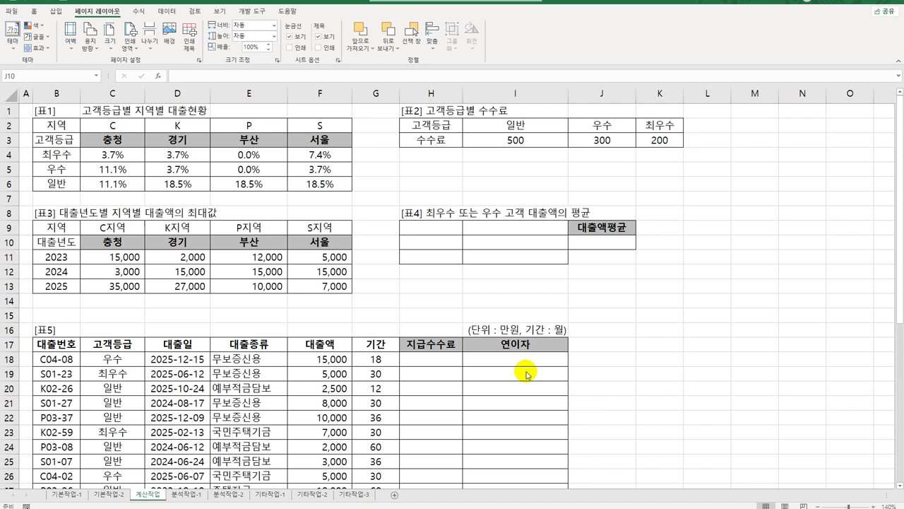
left_click(132, 347)
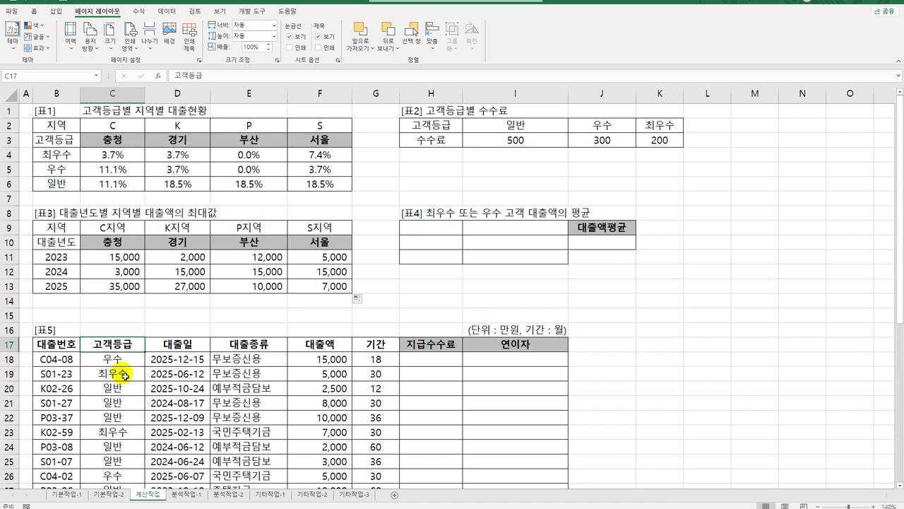
left_click(124, 376, "ctrl")
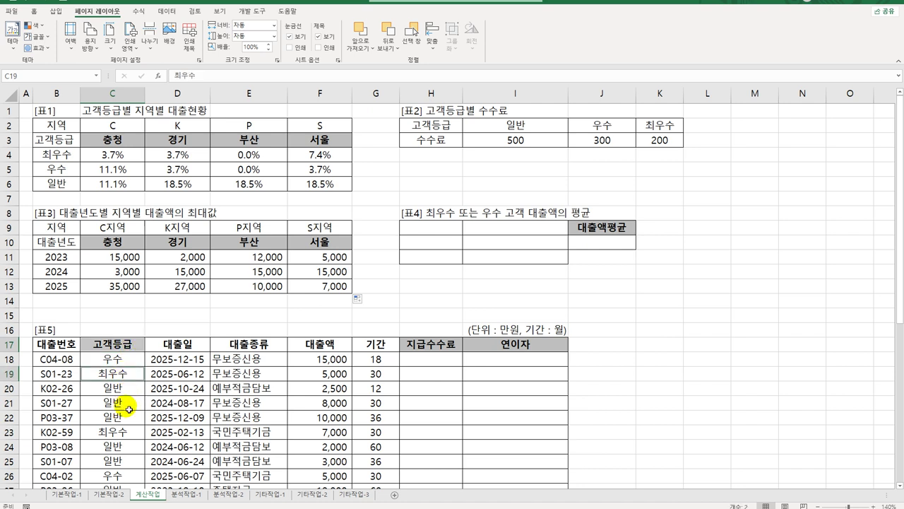
left_click(125, 476, "ctrl")
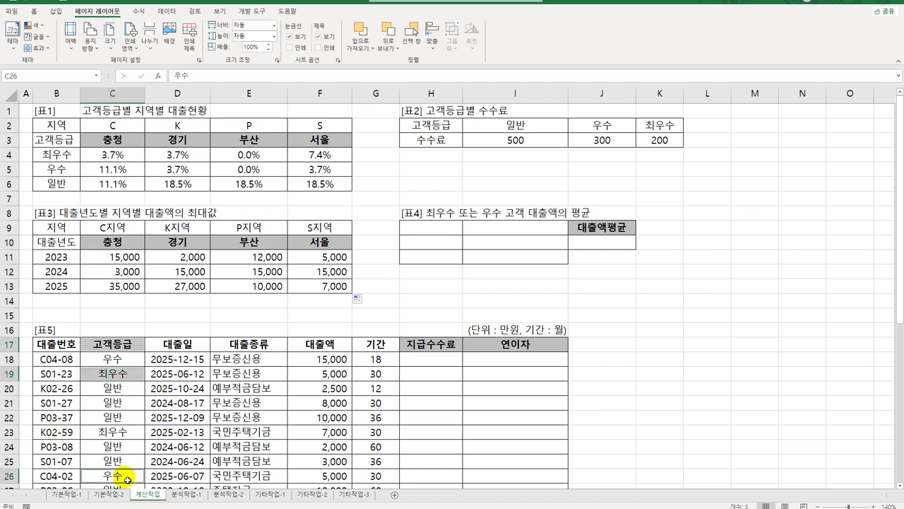
key("ctrl+c")
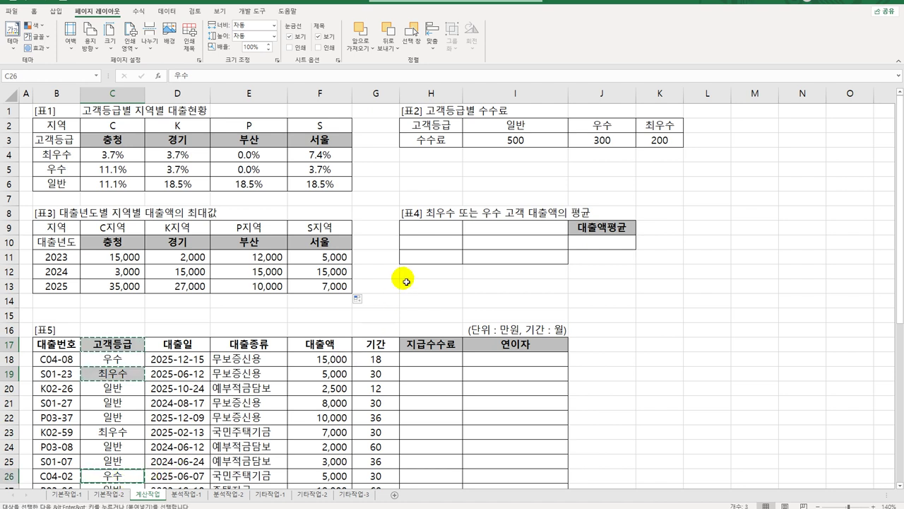
left_click(430, 227)
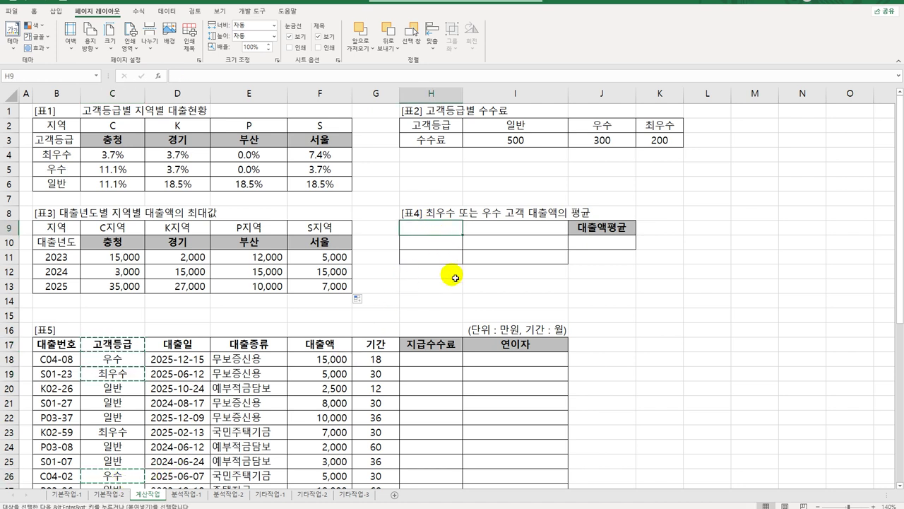
key("ctrl+v")
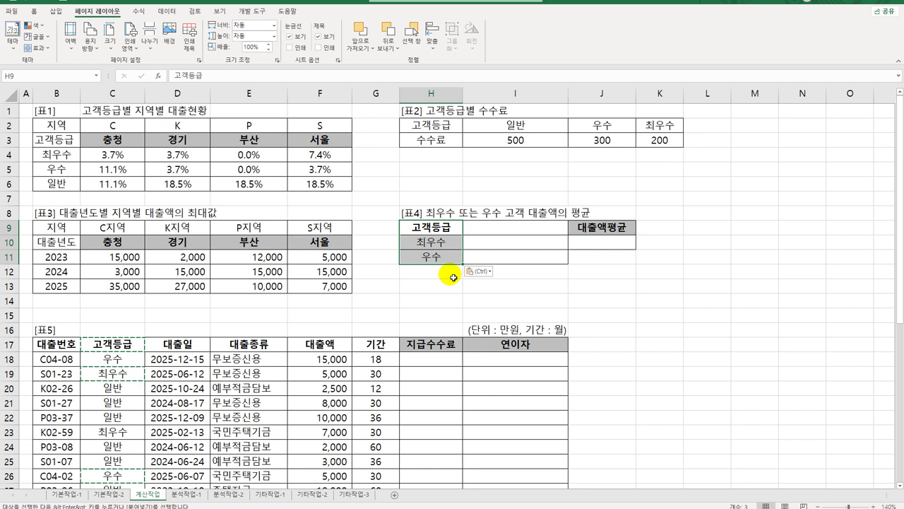
Enter 조건 as the heading of the second criteria column in I9 of [표4]
left_click(493, 234)
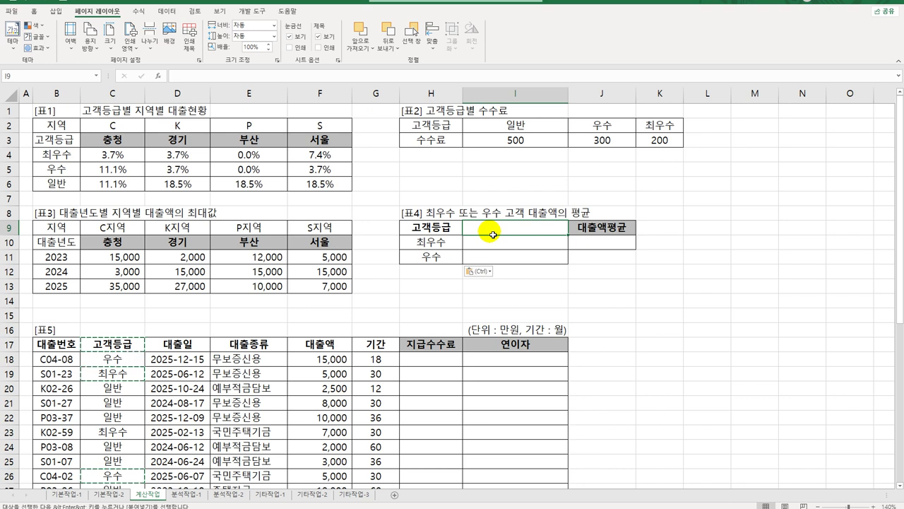
left_click_drag(407, 243, 484, 245)
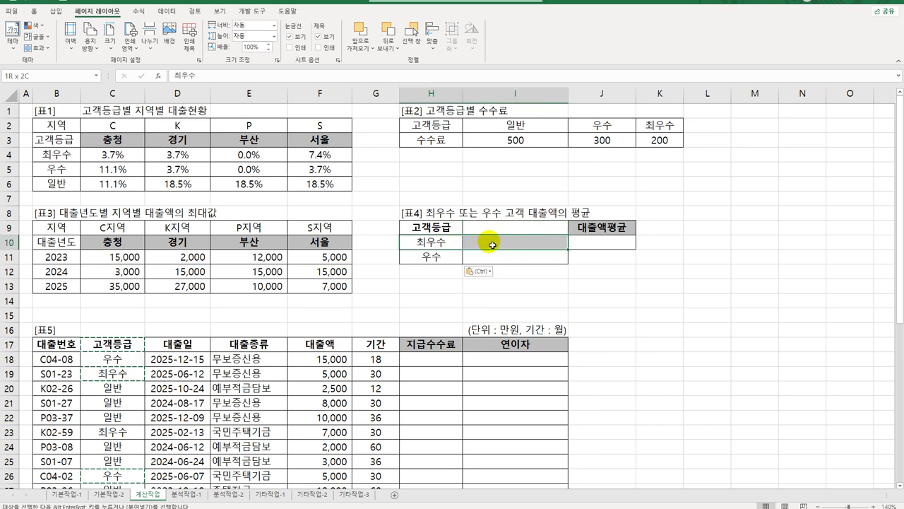
left_click(494, 245)
left_click(502, 232)
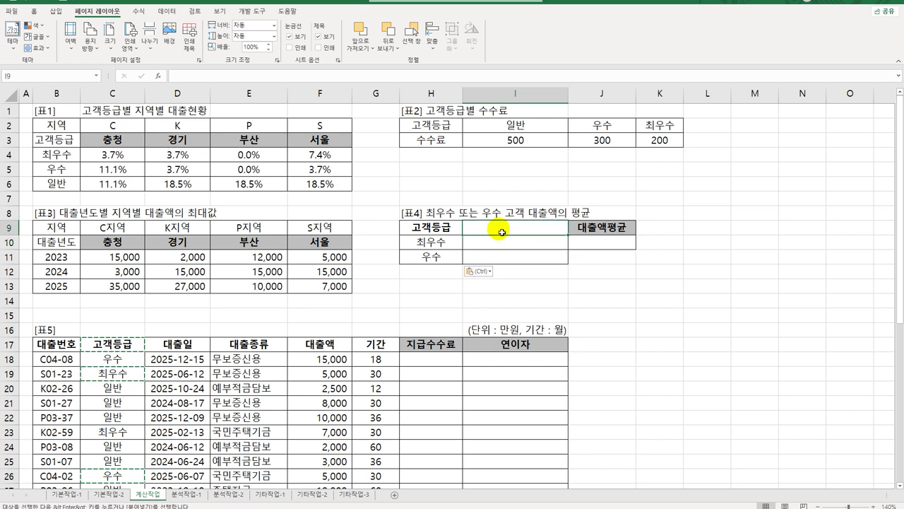
type("조건")
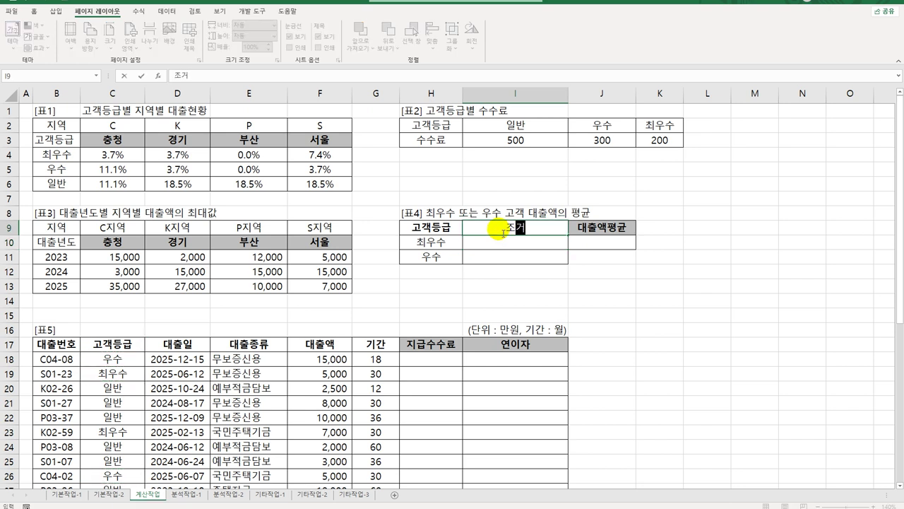
key("Return")
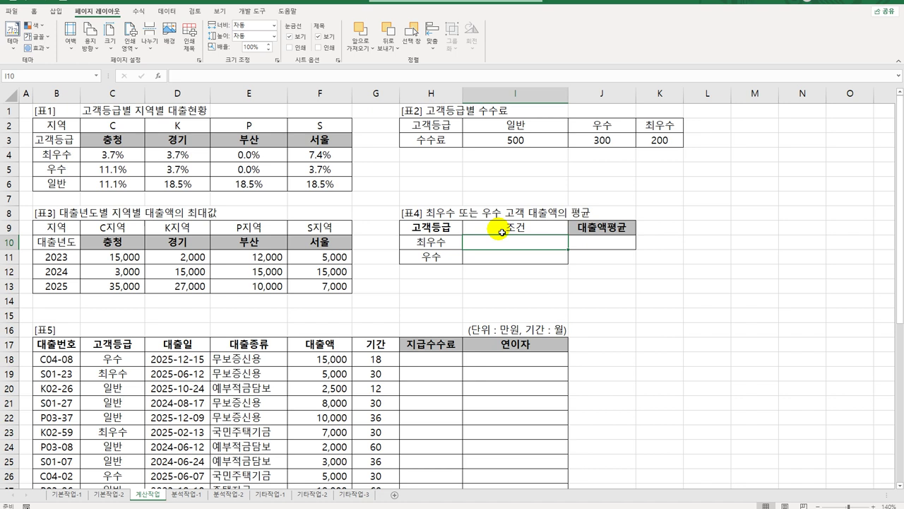
Begin the 최우수 condition in I10 with =F18<=MODE.SNGL(, comparing the first 대출액 with the mode
type("=")
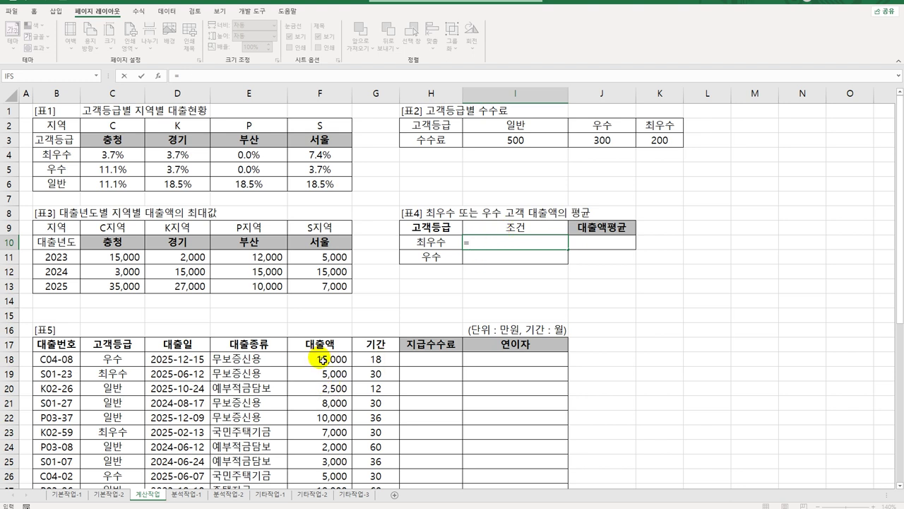
left_click(320, 359)
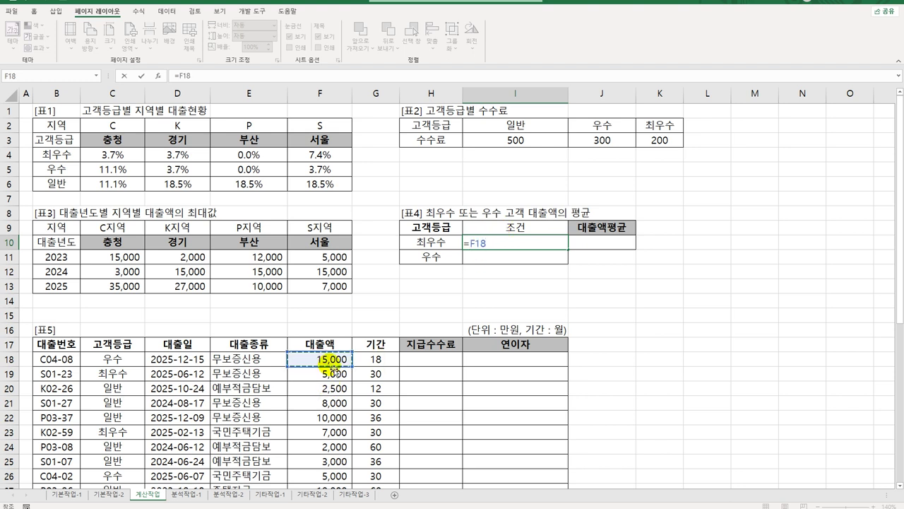
type("<=")
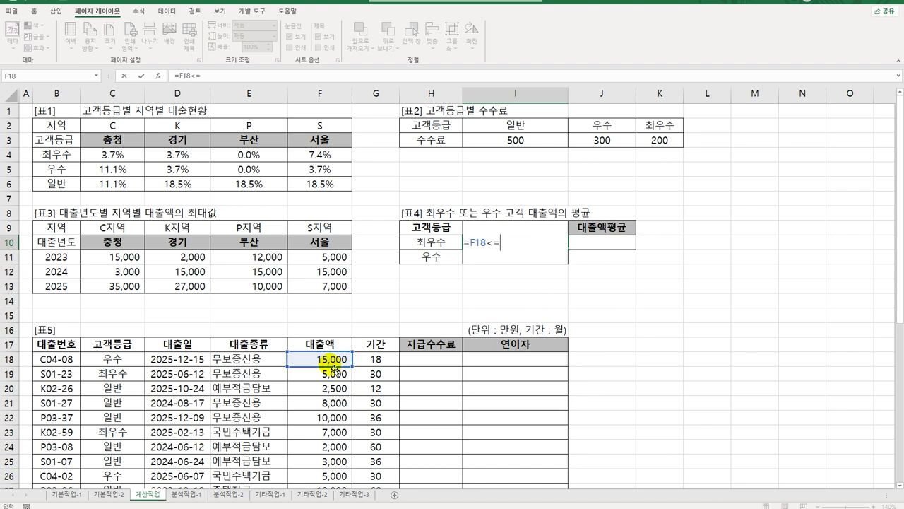
type("ㅡ")
key("BackSpace")
key("Hangul")
type("mo")
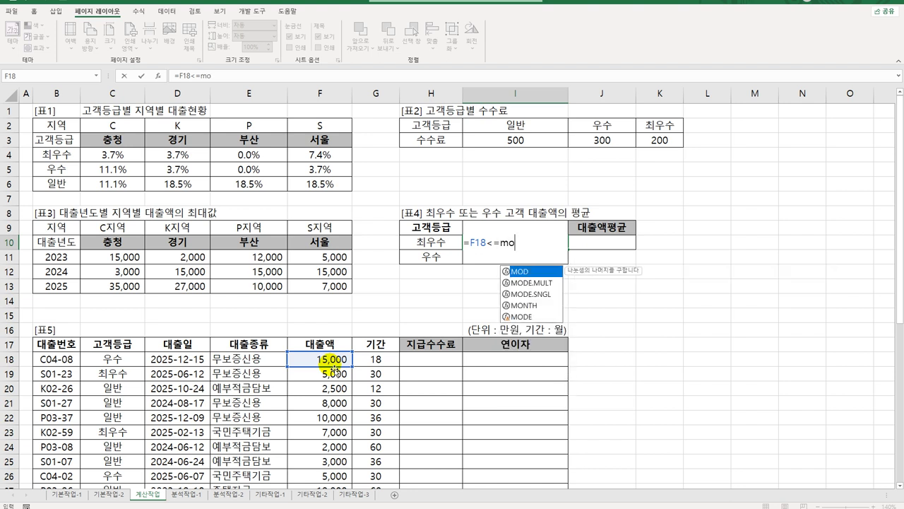
key("Down")
key("Down")
key("Tab")
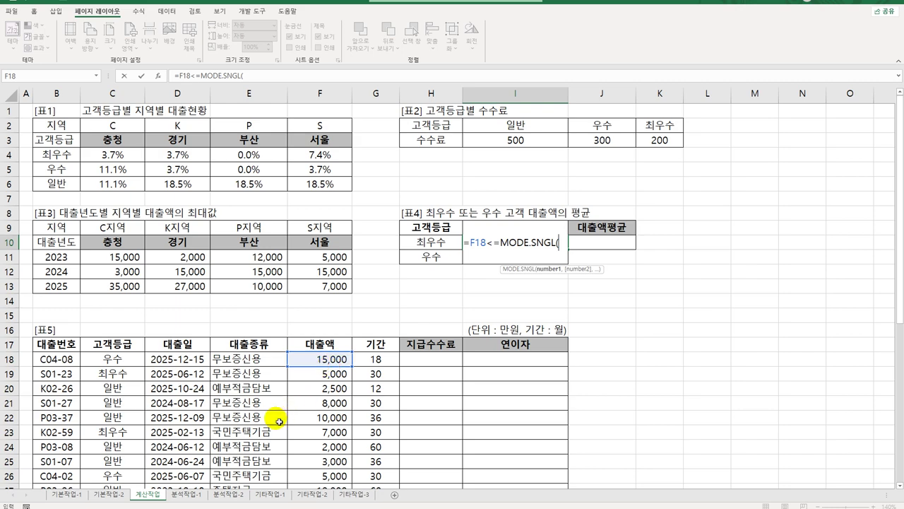
Complete the MODE.SNGL condition in I10 with the absolute 대출액 range $F$18:$F$44
left_click(342, 360)
left_click_drag(343, 361, 338, 469)
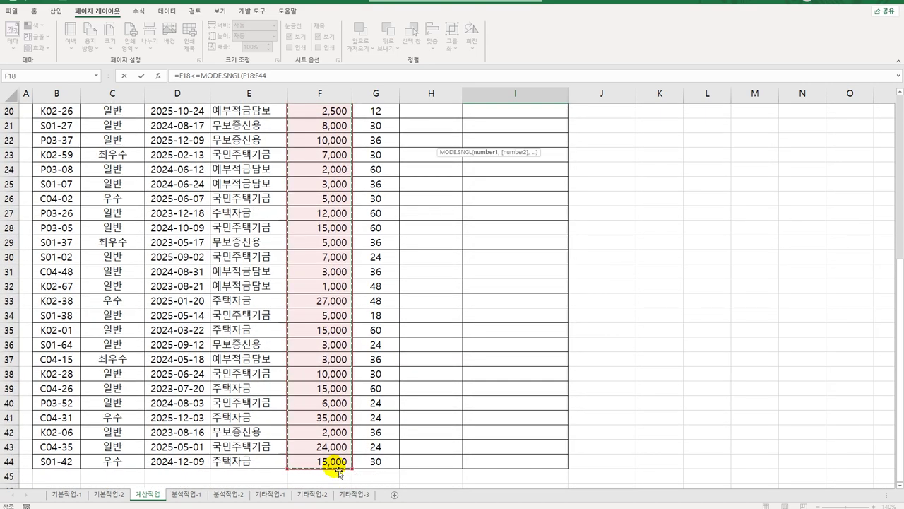
key("F4")
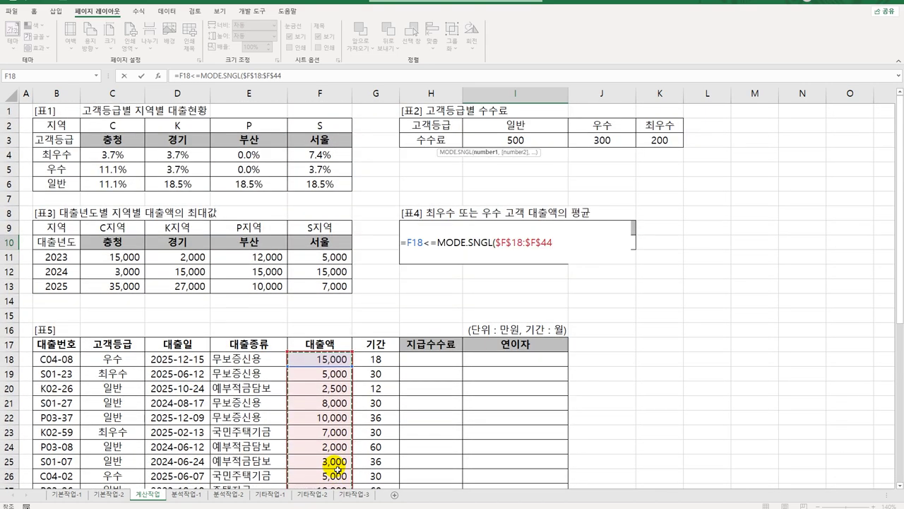
type(")")
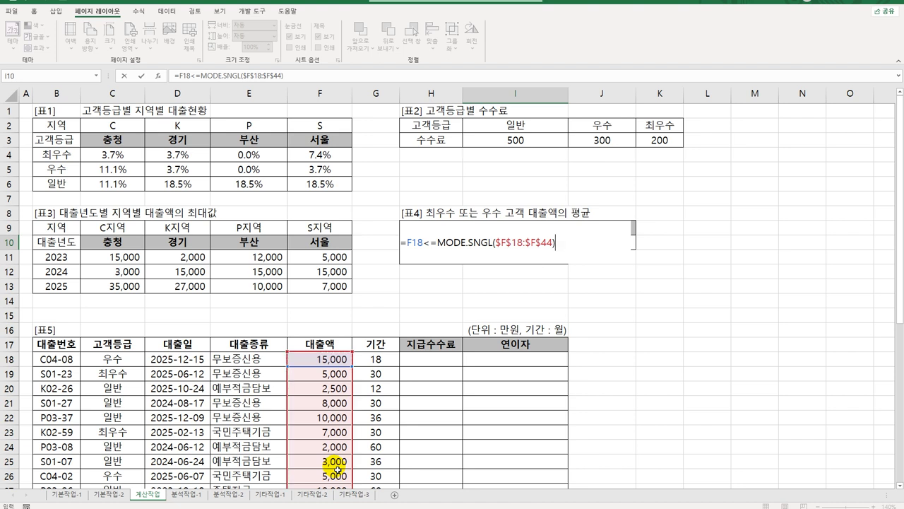
key("Return")
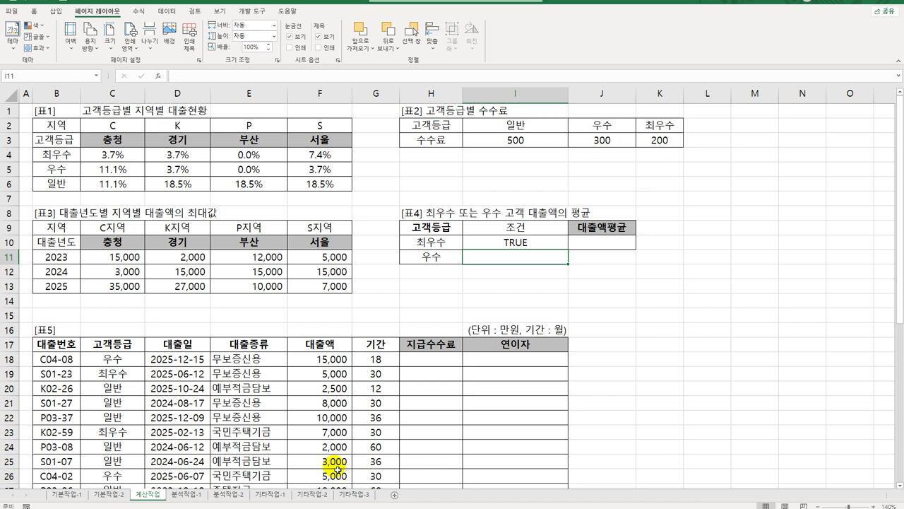
Enter the 우수 condition =F18<=MODE.SNGL($F$18:$F$44) in I11
type("=")
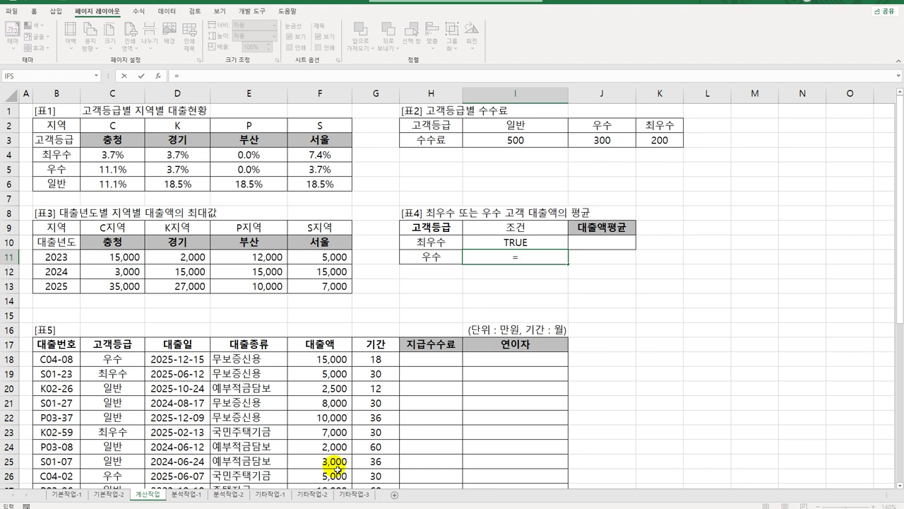
left_click(329, 359)
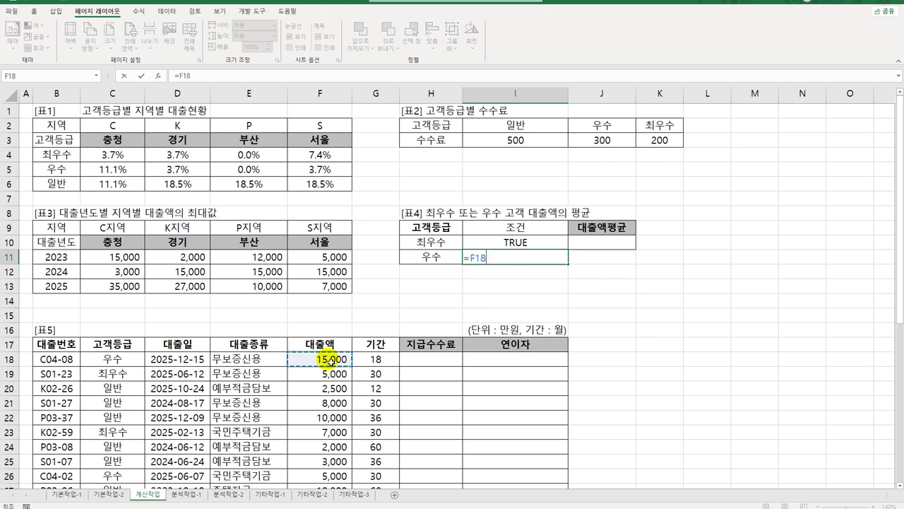
type("<=")
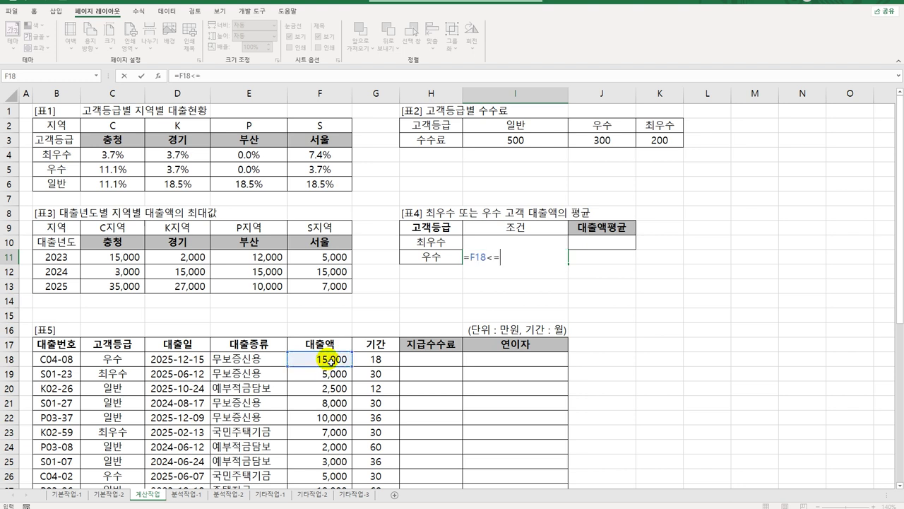
type("mode.")
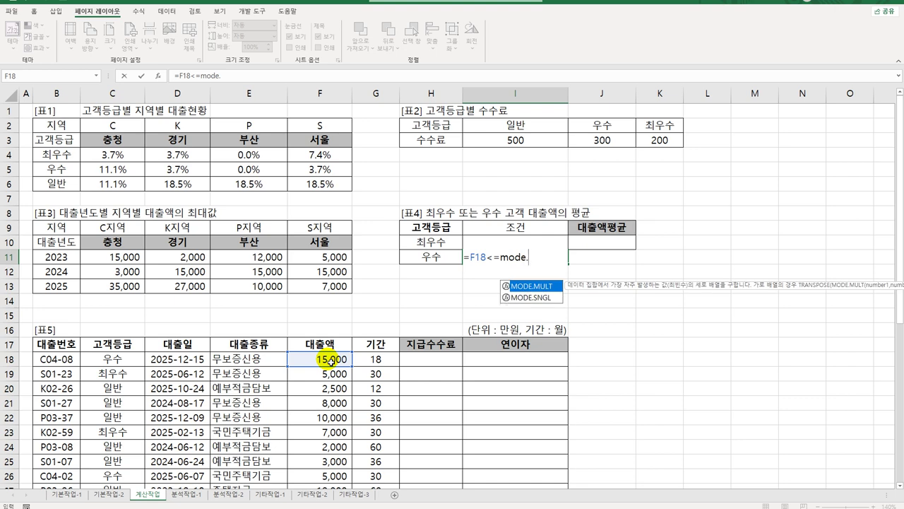
key("Down")
key("Tab")
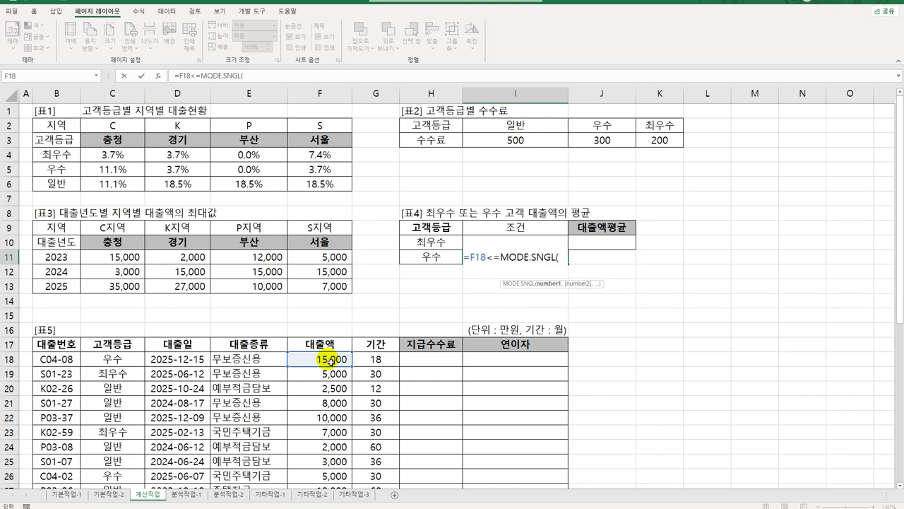
left_click_drag(330, 359, 327, 450)
key("F4")
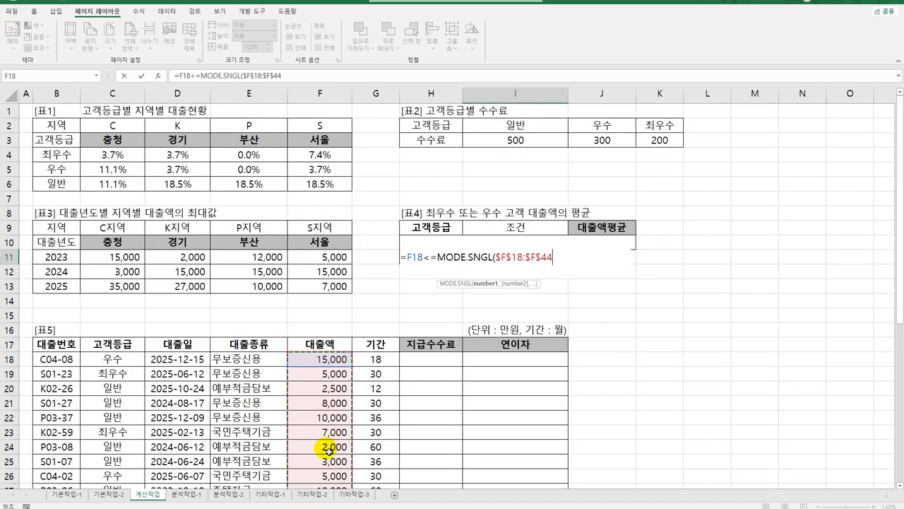
type(")")
key("Return")
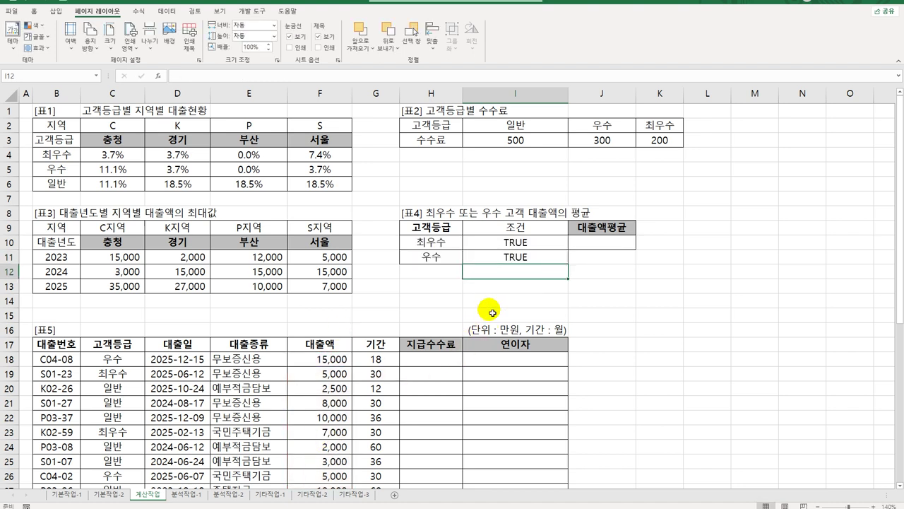
Start a TEXT formula for 대출액평균 in J10 with the value left blank and the format "#,##0만원"
left_click(607, 246)
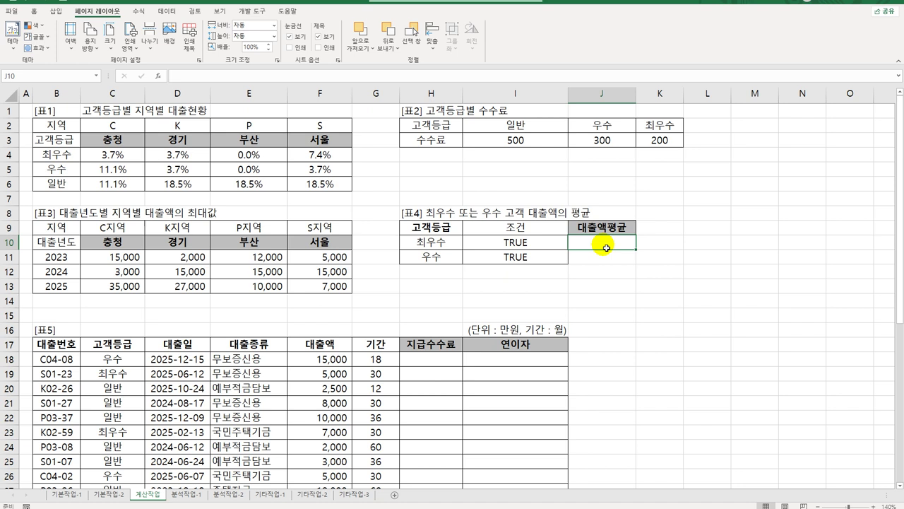
type("=text")
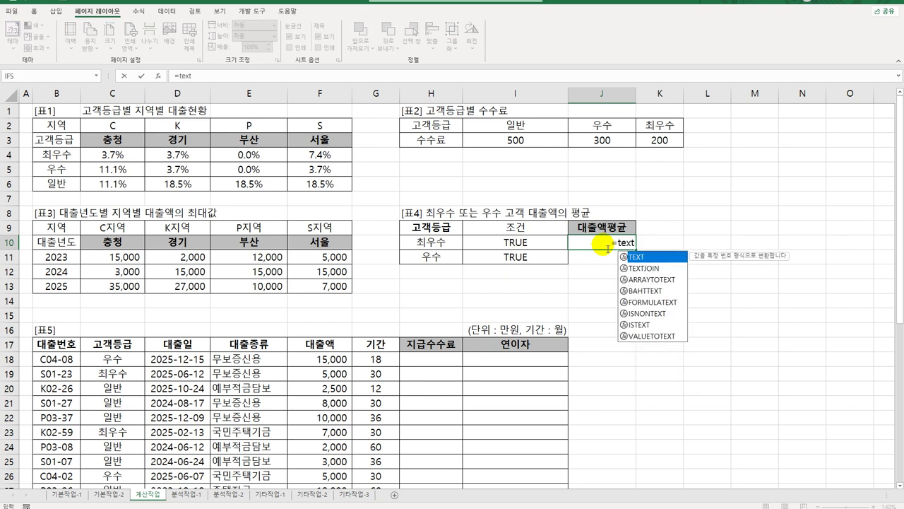
key("Tab")
type(",")
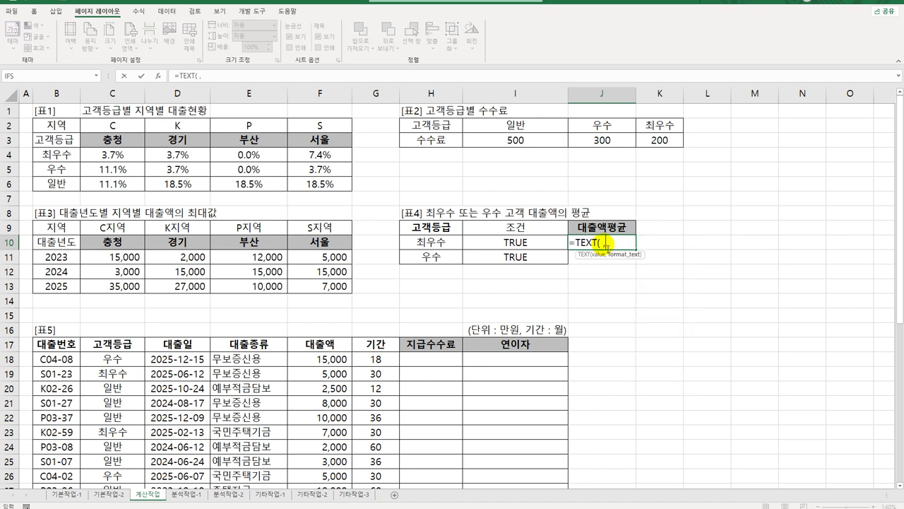
type("\"")
type("#,##")
type("0마")
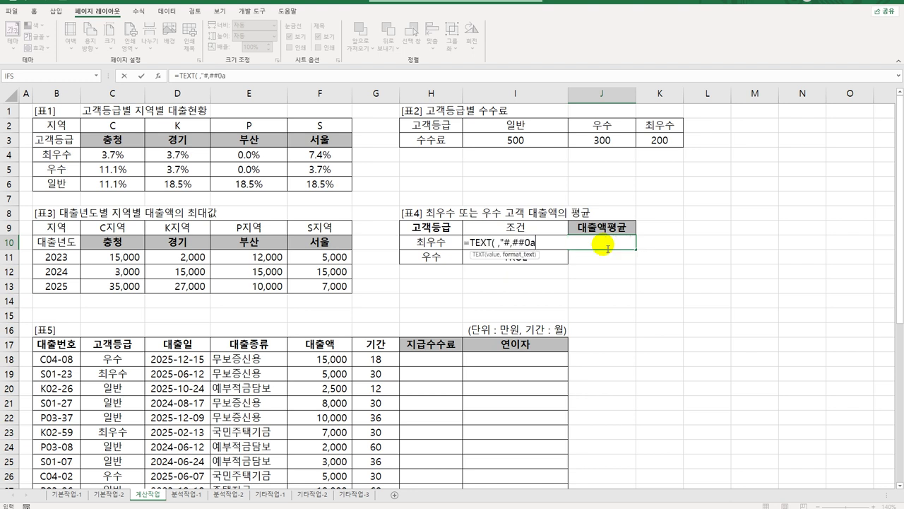
type("만원\"")
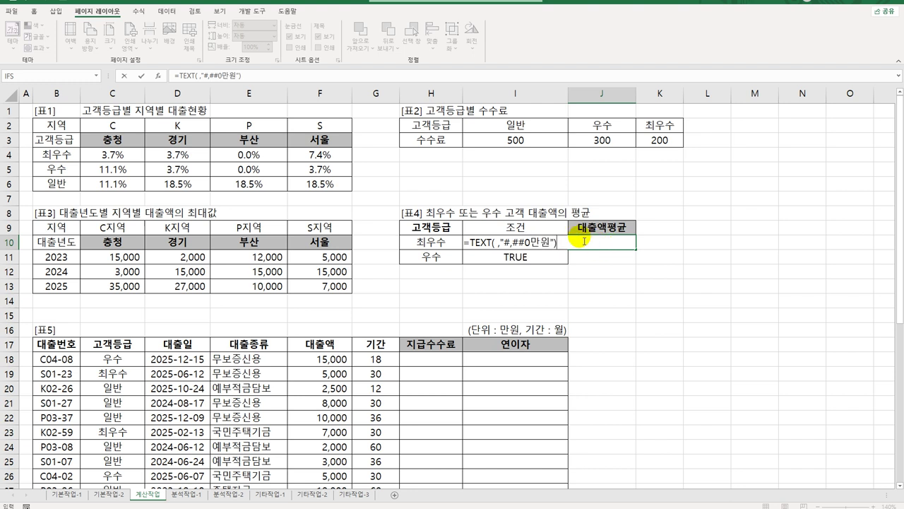
Nest DAVERAGE as the value of the TEXT formula in J10, with the [표5] range B17:I44 as its database
left_click(500, 245)
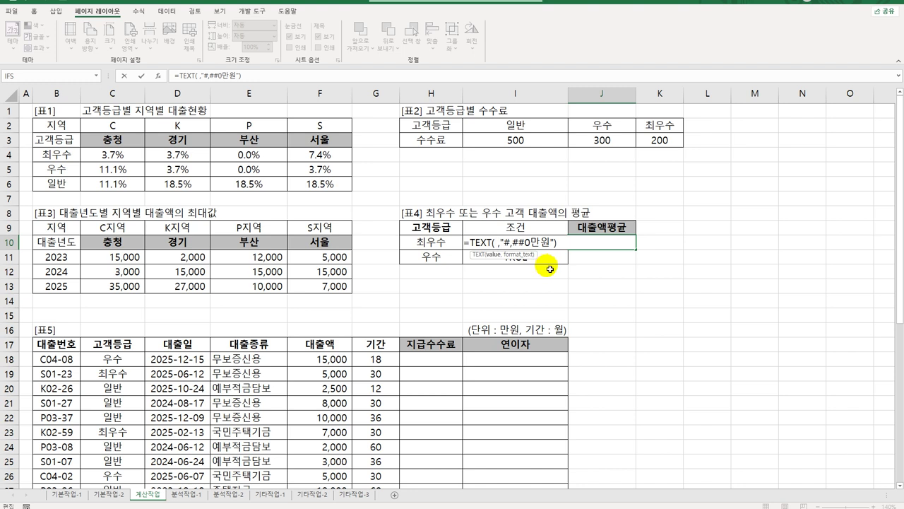
type("dav")
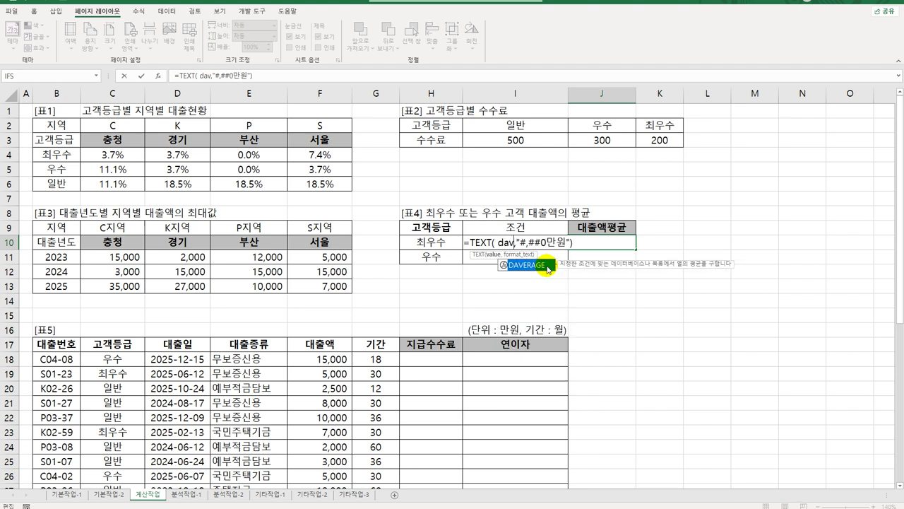
key("Tab")
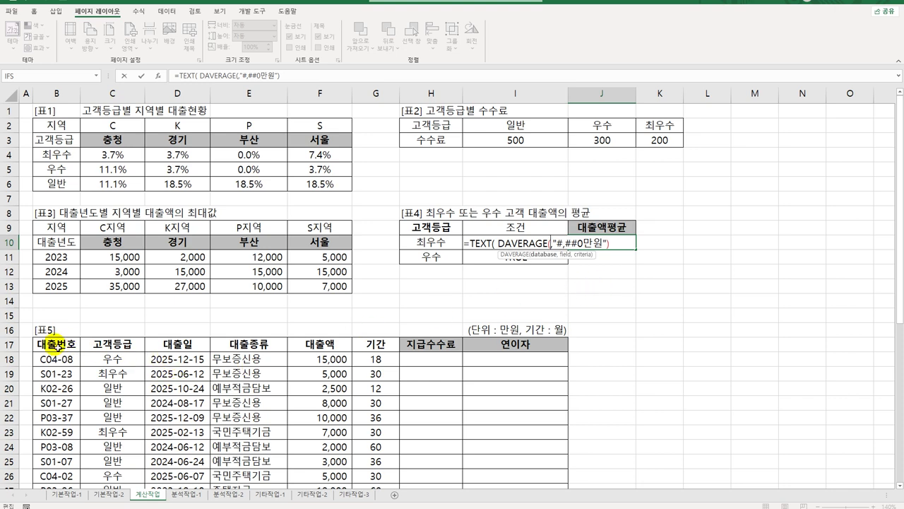
left_click_drag(80, 346, 523, 488)
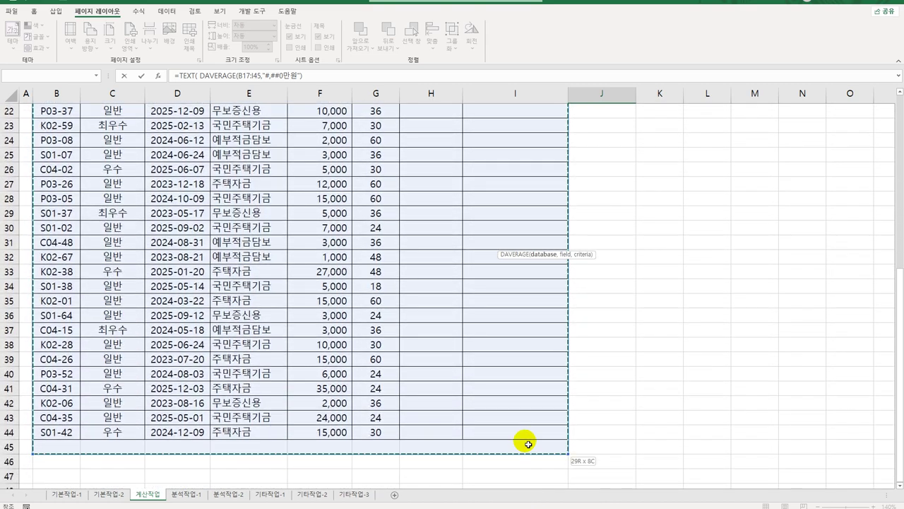
scroll(524, 423, "up", 2)
scroll(524, 423, "up", 4)
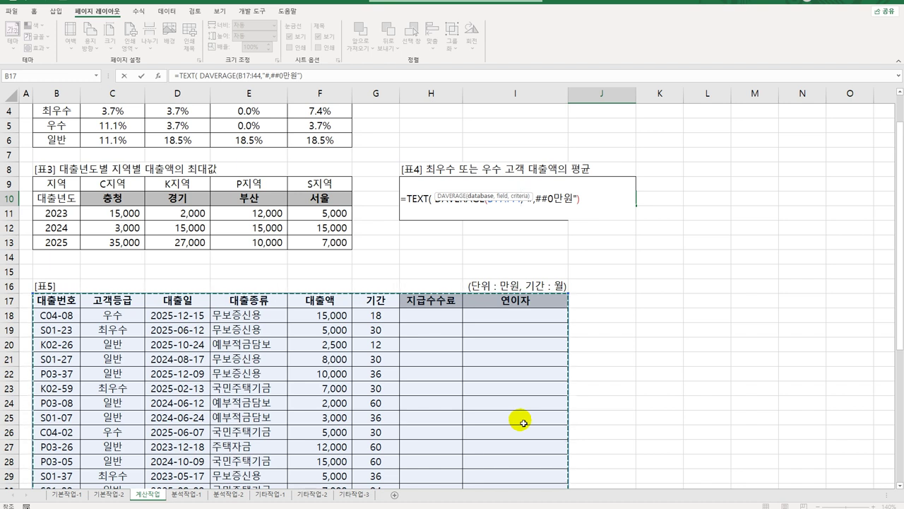
Complete DAVERAGE in J10 with the 대출액 header F17 as the field and H9:I11 as the criteria
type(",")
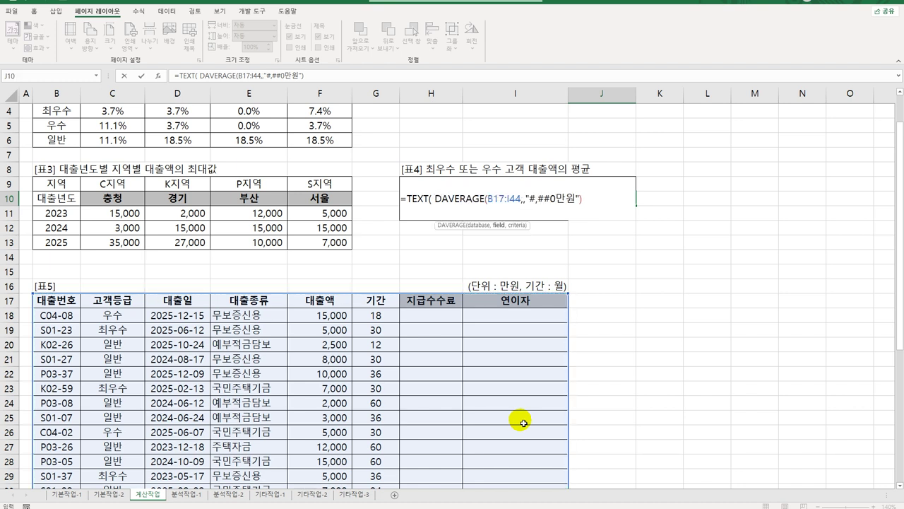
left_click(327, 300)
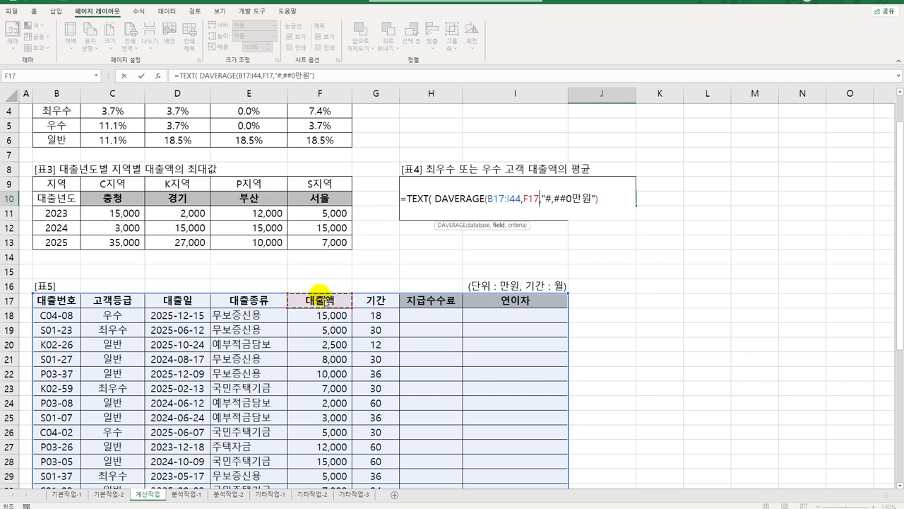
type(",")
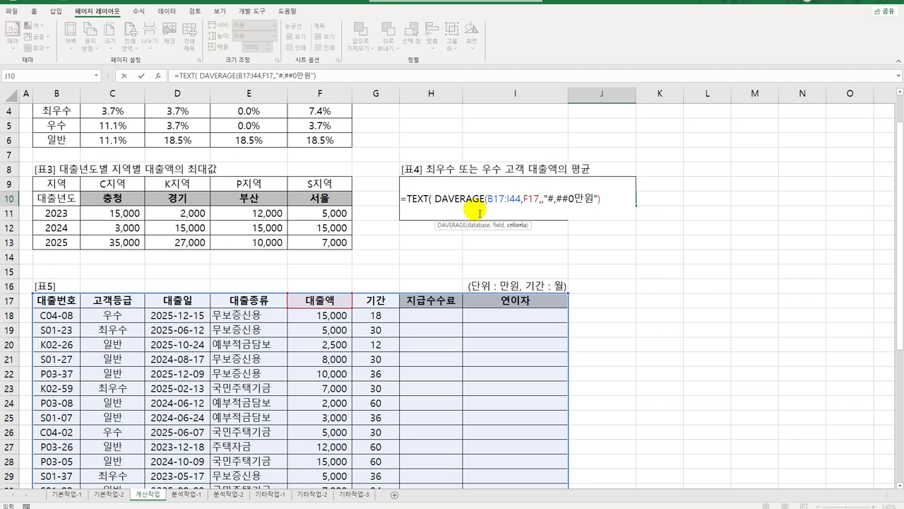
type("h")
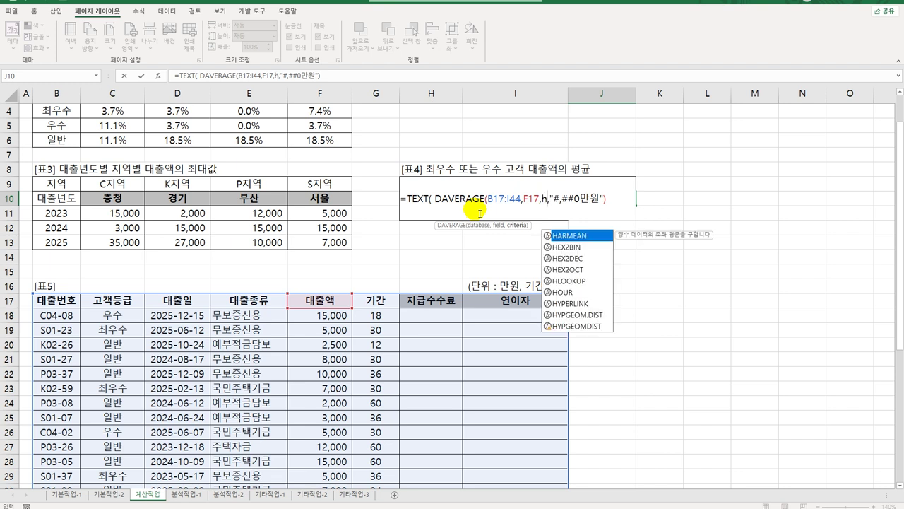
type("9:i1")
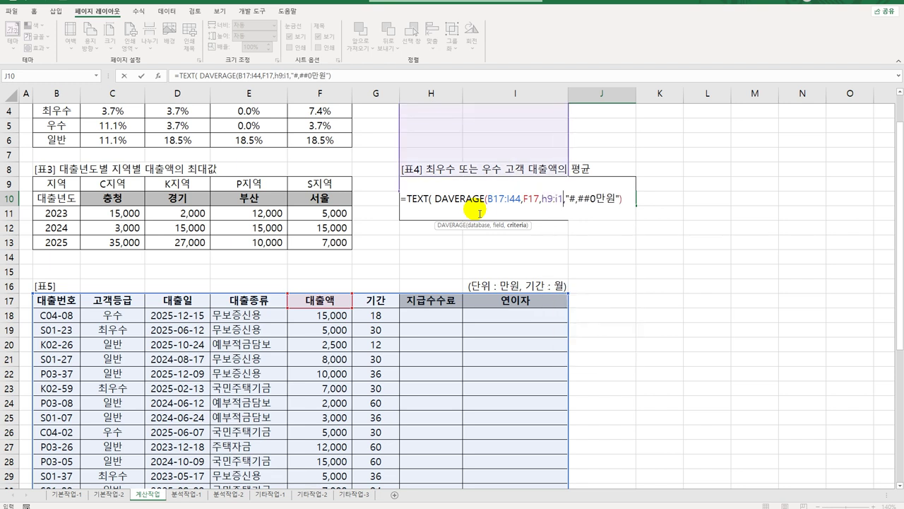
type("1")
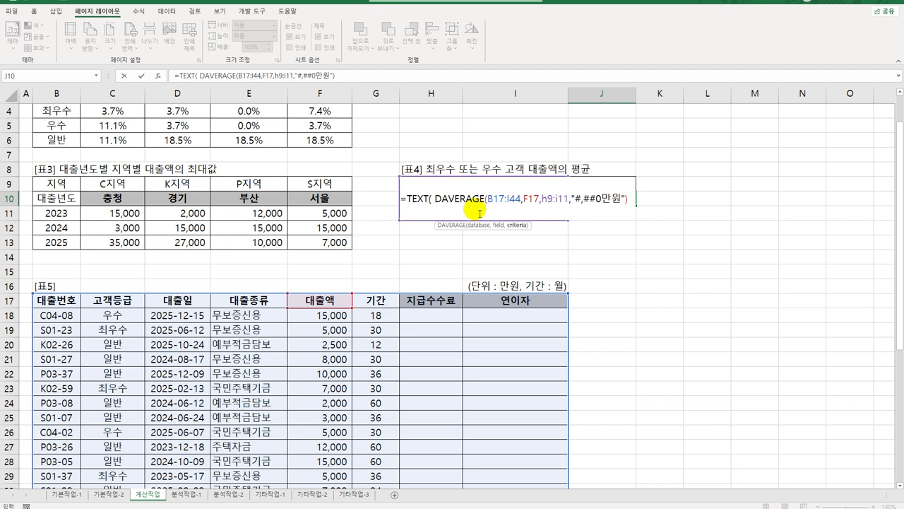
type(")")
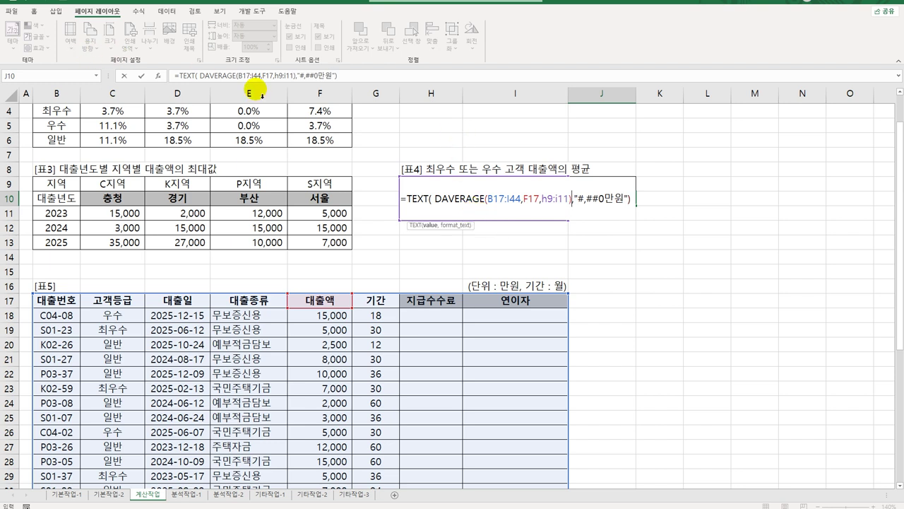
Open DAVERAGE's function arguments, reselect H9:I11 as the criteria range, and enter the J10 formula
left_click(283, 75)
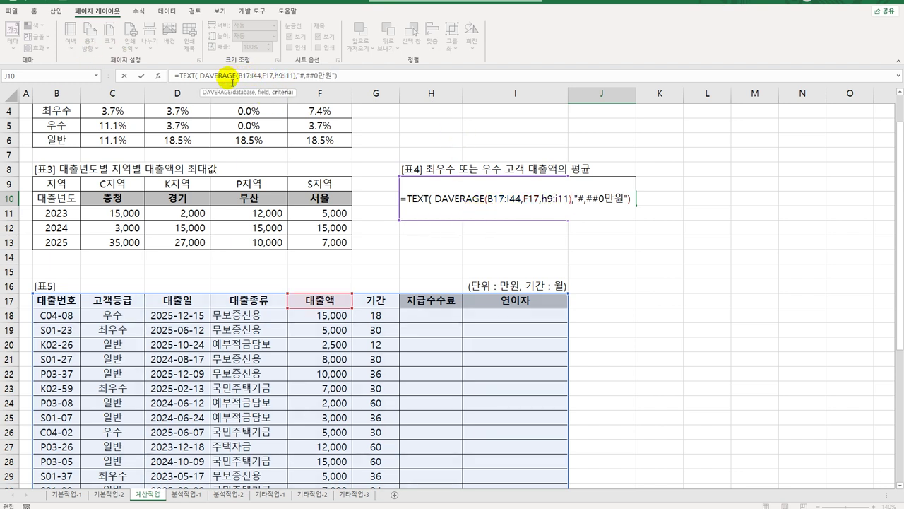
left_click(230, 78)
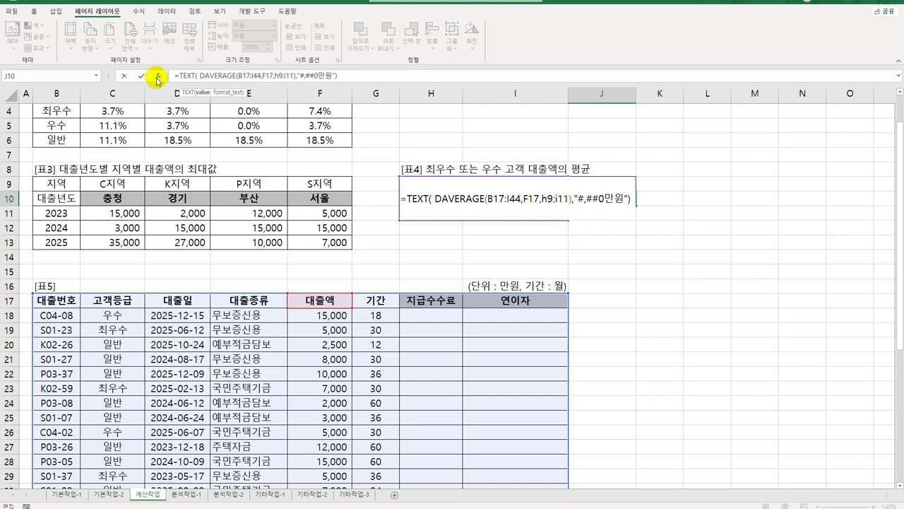
left_click(158, 76)
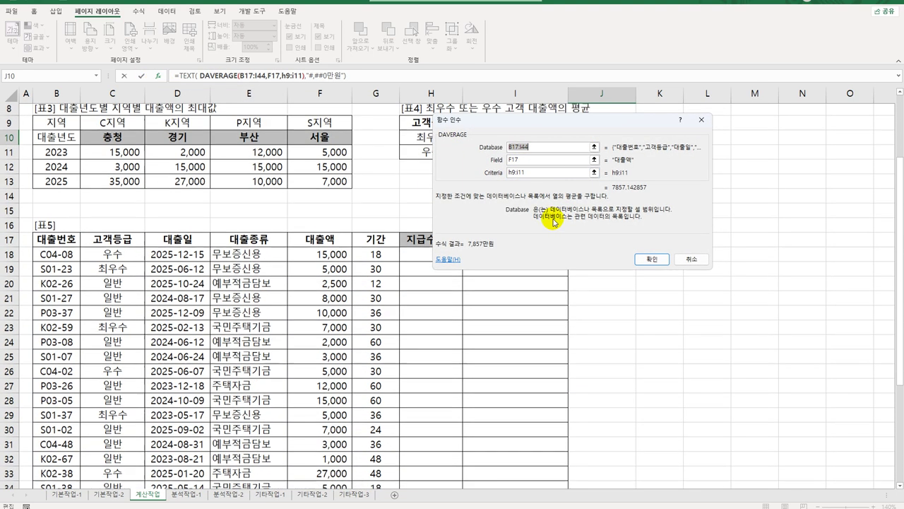
left_click_drag(543, 120, 592, 246)
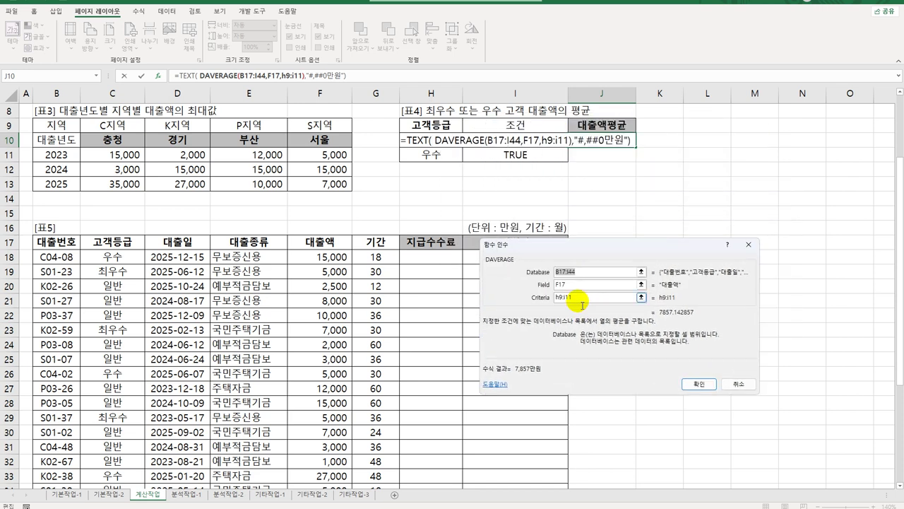
left_click_drag(578, 296, 554, 298)
left_click_drag(438, 124, 504, 154)
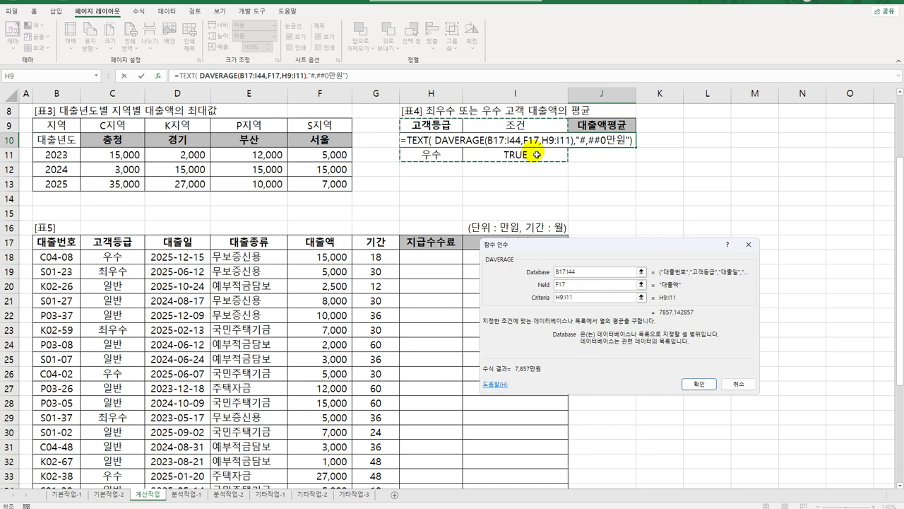
left_click(695, 385)
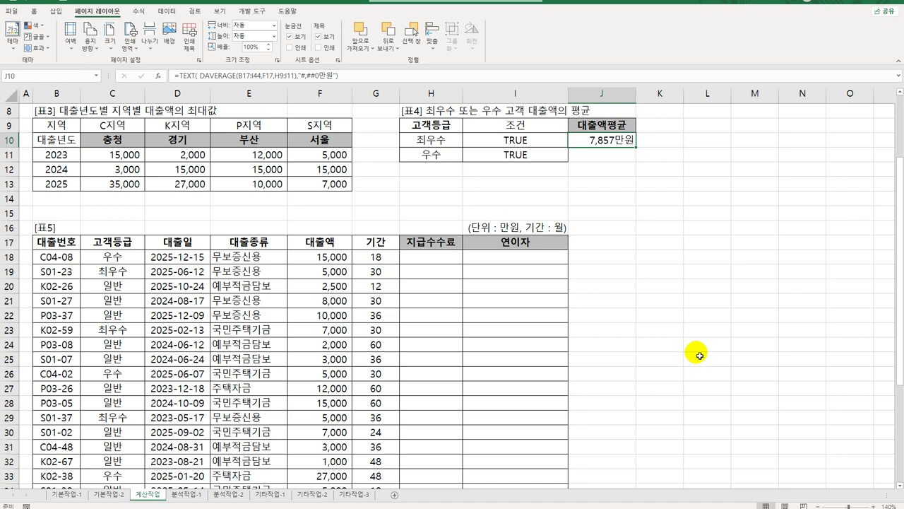
Examine the 지급수수료 column H18:H44 in [표5] and the fee table H2:K3 in [표2]
left_click(424, 258)
scroll(425, 276, "down", 6)
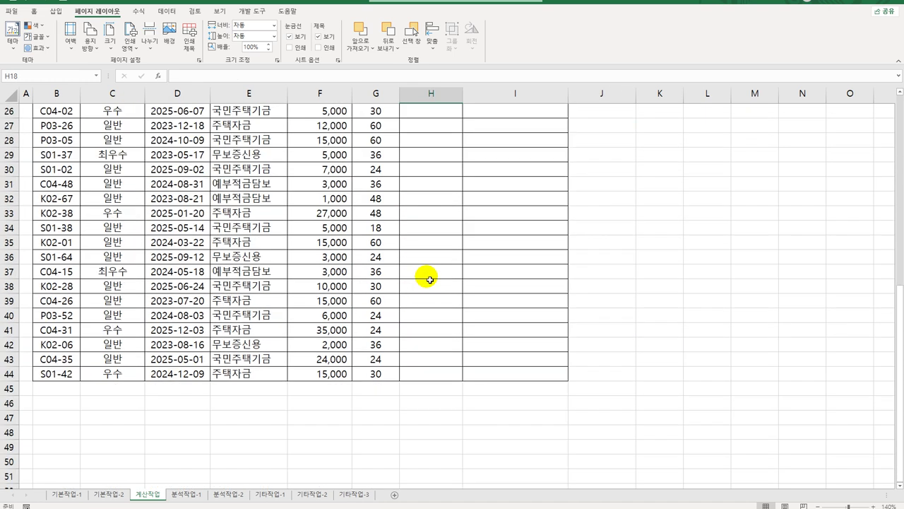
left_click(429, 378)
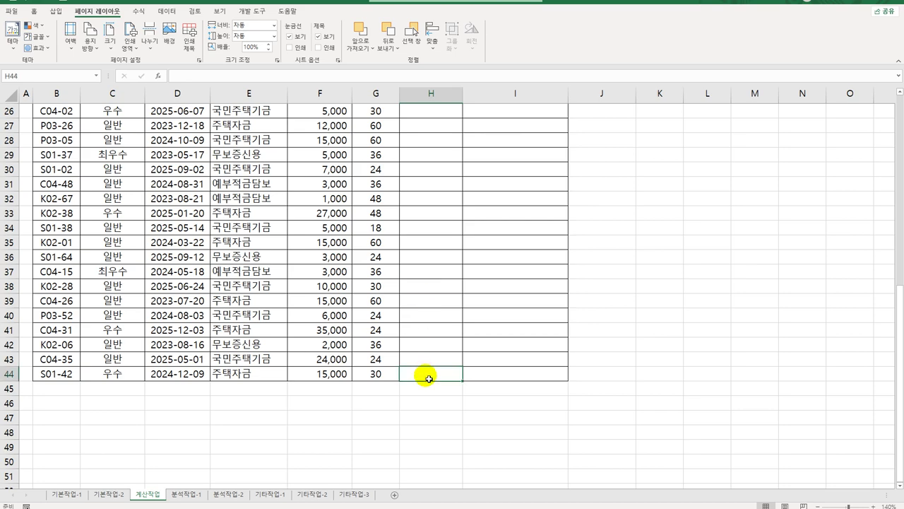
scroll(425, 371, "up", 5)
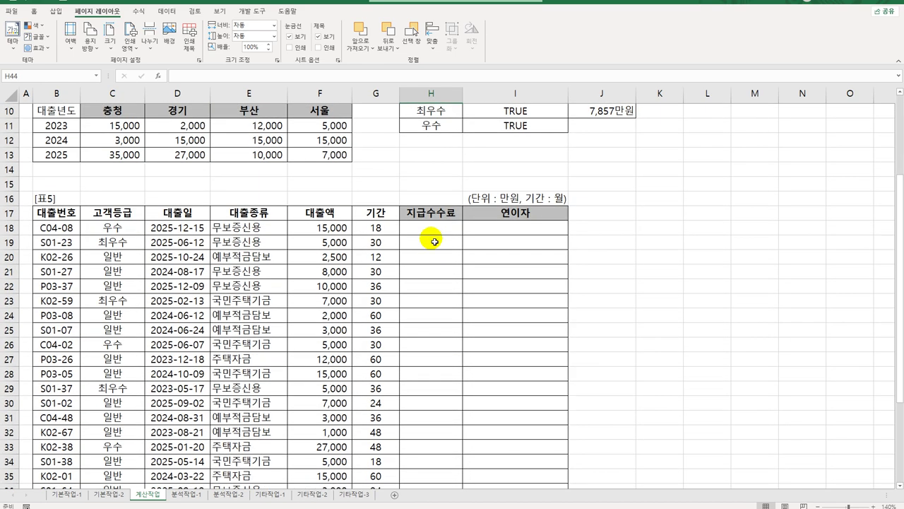
left_click(432, 229)
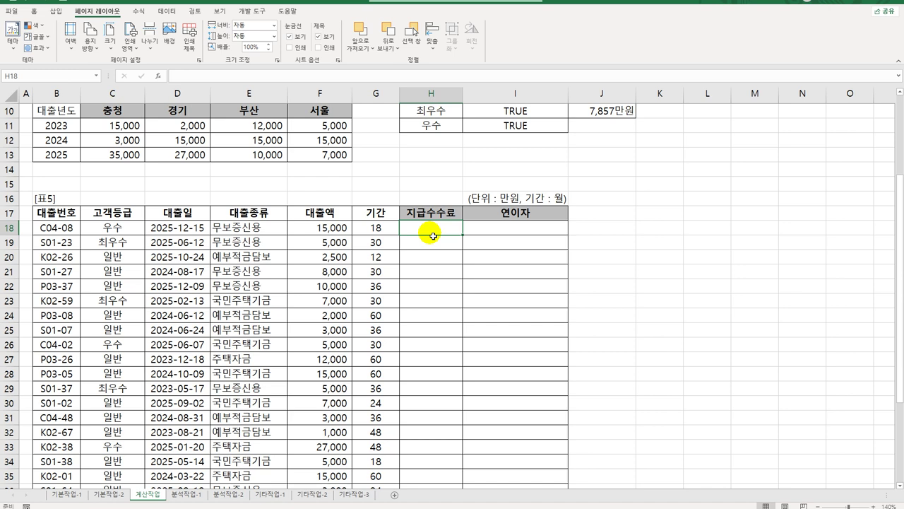
scroll(432, 233, "up", 3)
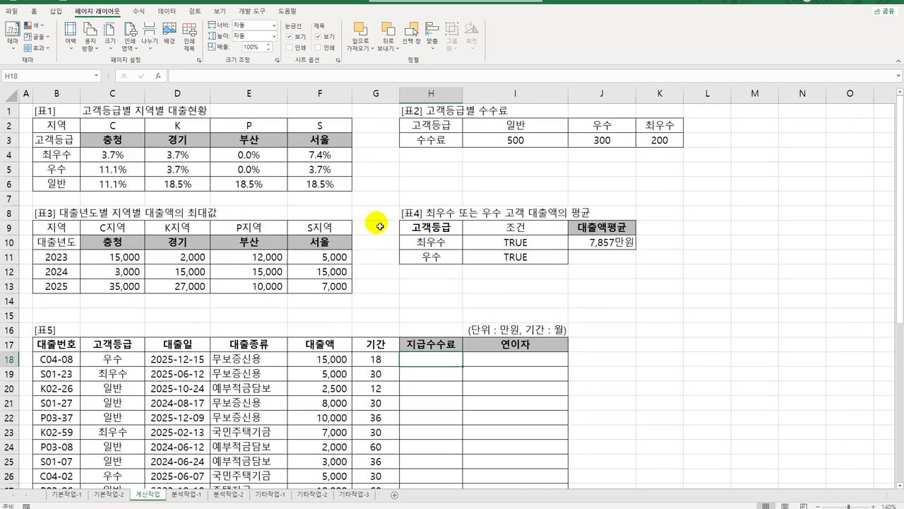
left_click(440, 125)
left_click_drag(440, 126, 659, 140)
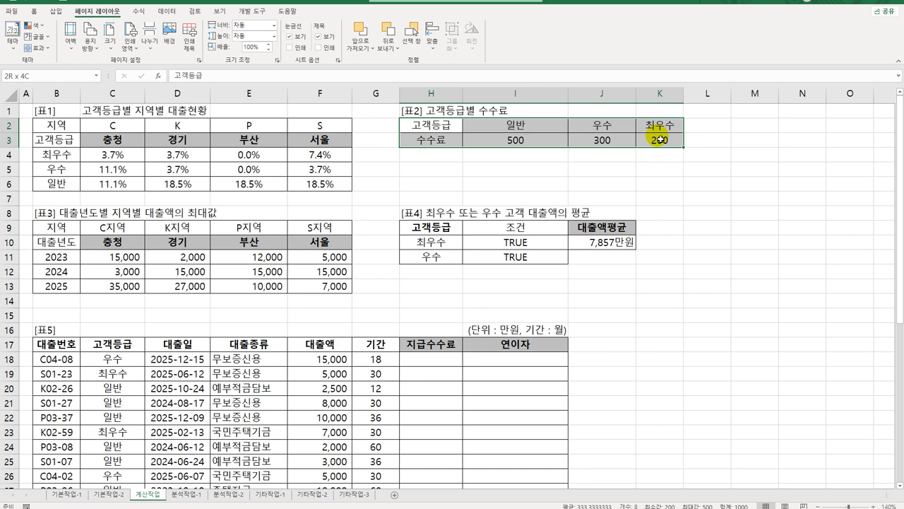
left_click_drag(660, 139, 659, 139)
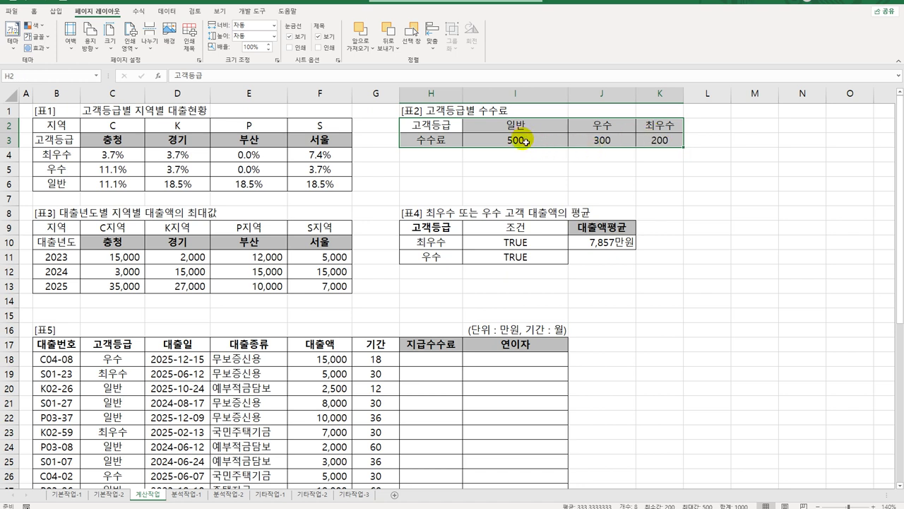
Begin the 지급수수료 formula in H18 with XLOOKUP, using the customer grade in C18 as the lookup value
left_click(436, 362)
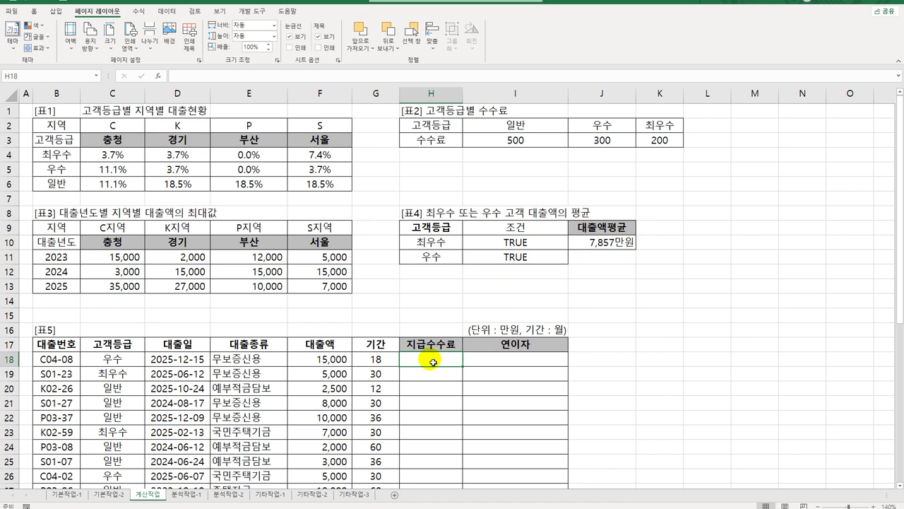
type("=")
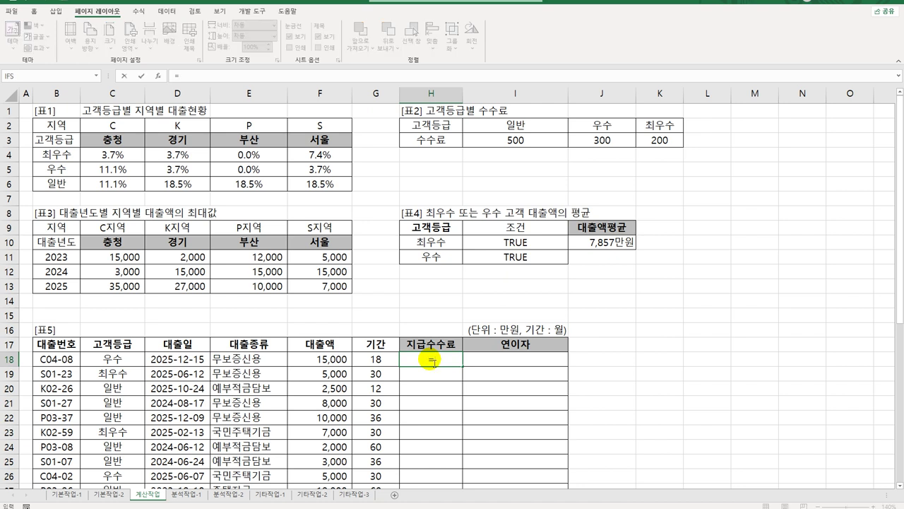
type("xl")
key("Tab")
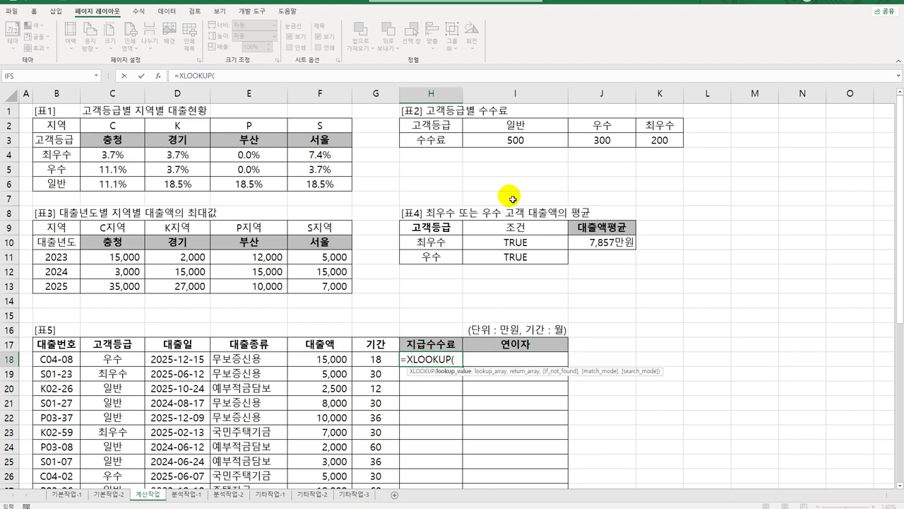
left_click(115, 361)
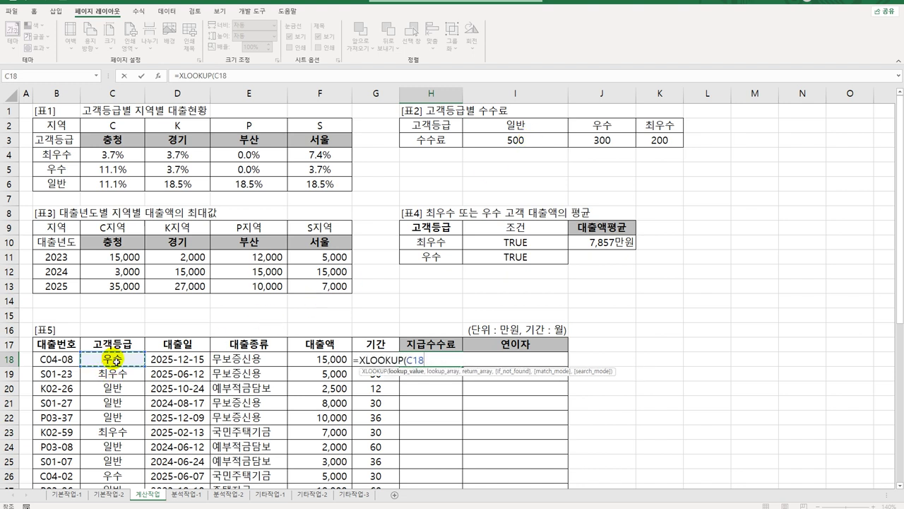
type(",")
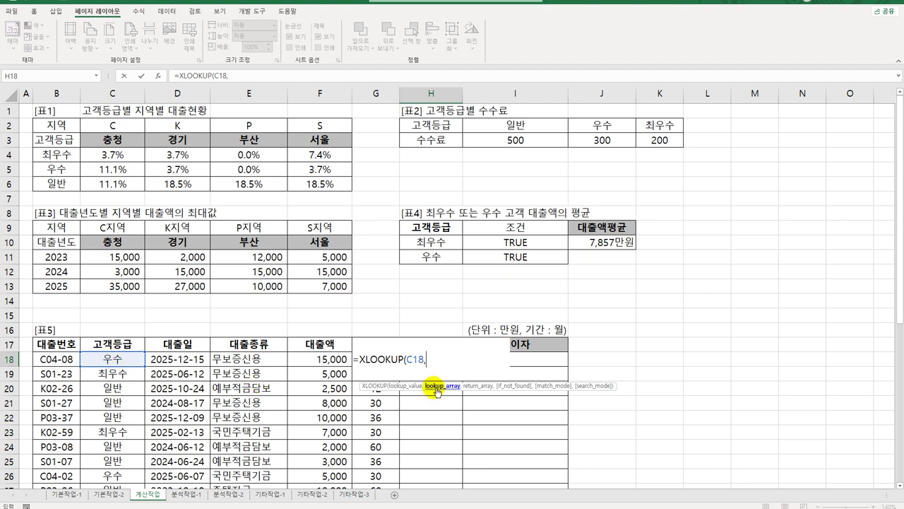
Complete the XLOOKUP in H18 with $I$2:$K$2 as the lookup array and $I$3:$K$3 as the return array
left_click_drag(508, 133, 640, 130)
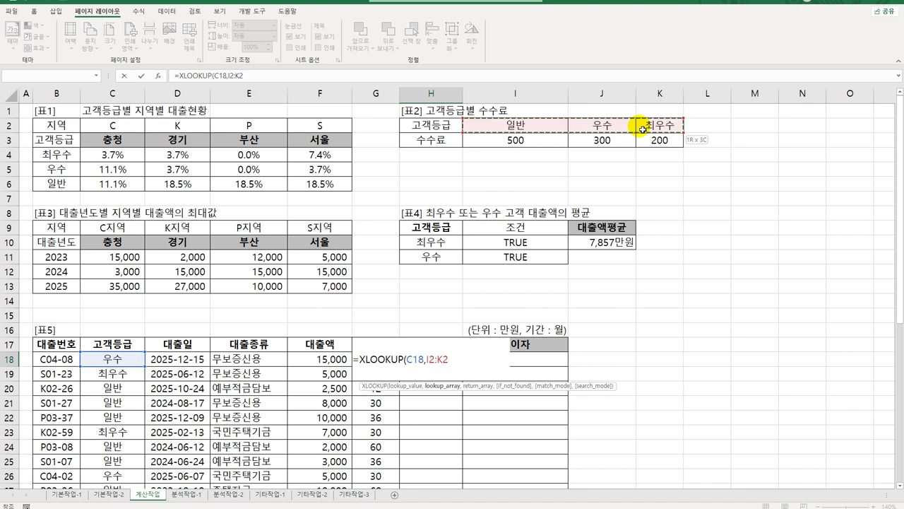
left_click_drag(643, 130, 643, 129)
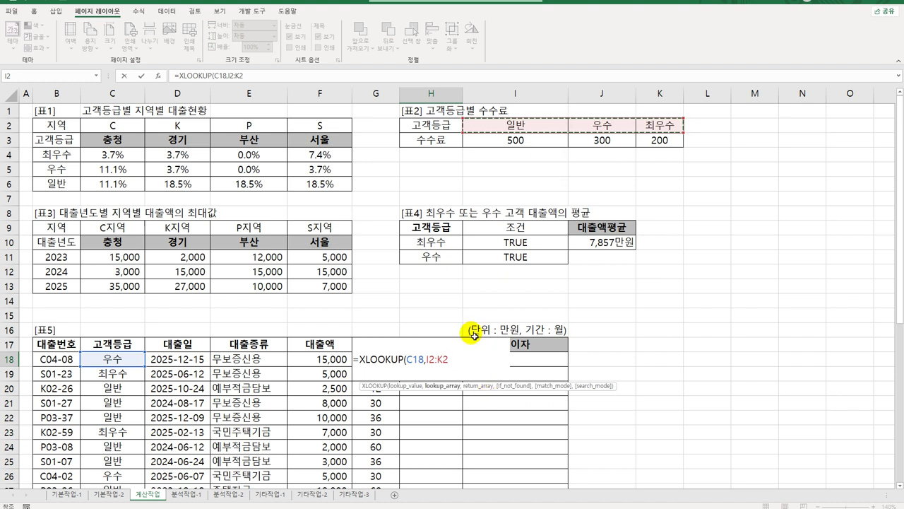
key("F4")
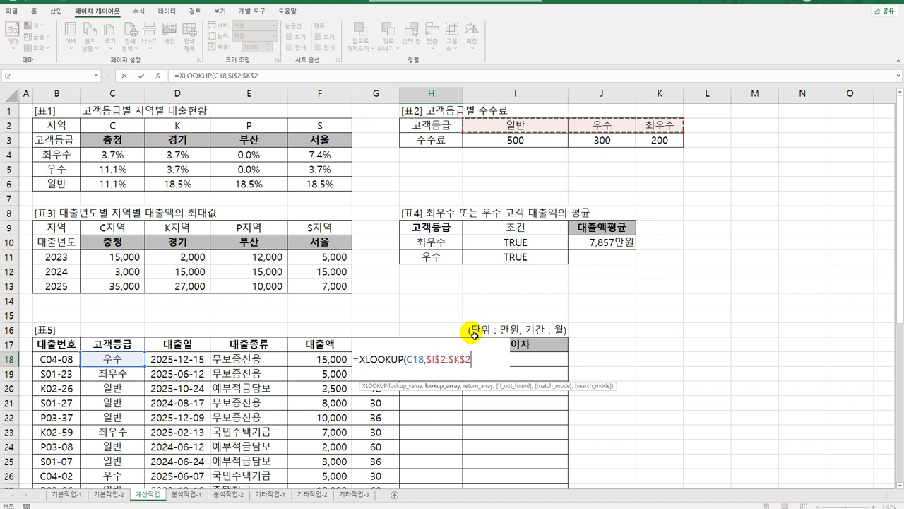
type(",")
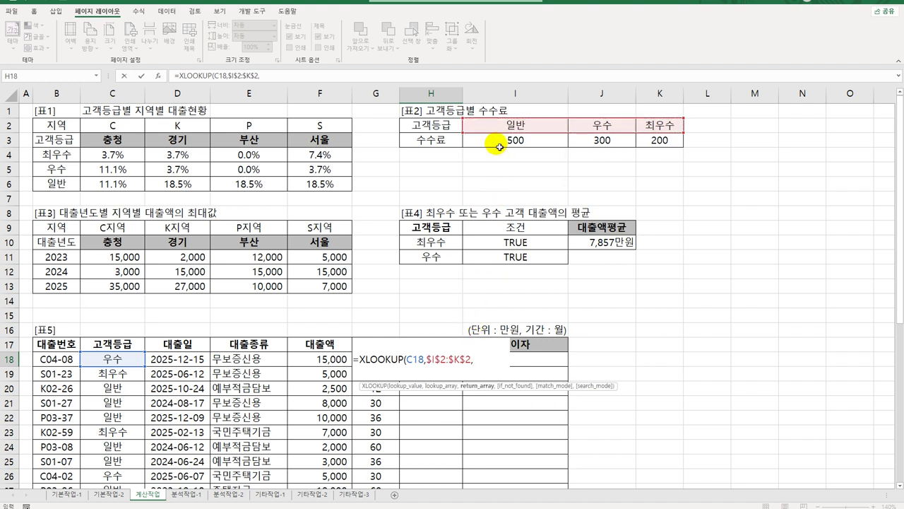
left_click_drag(500, 147, 645, 142)
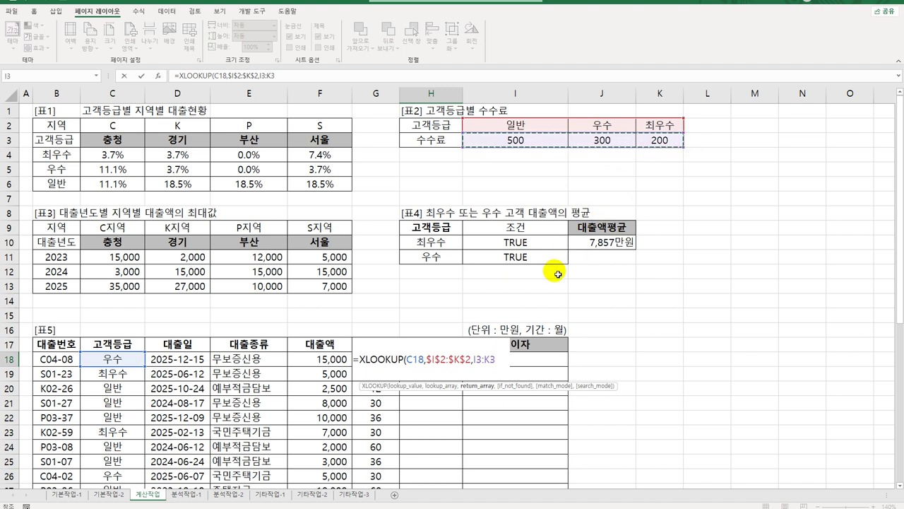
key("F4")
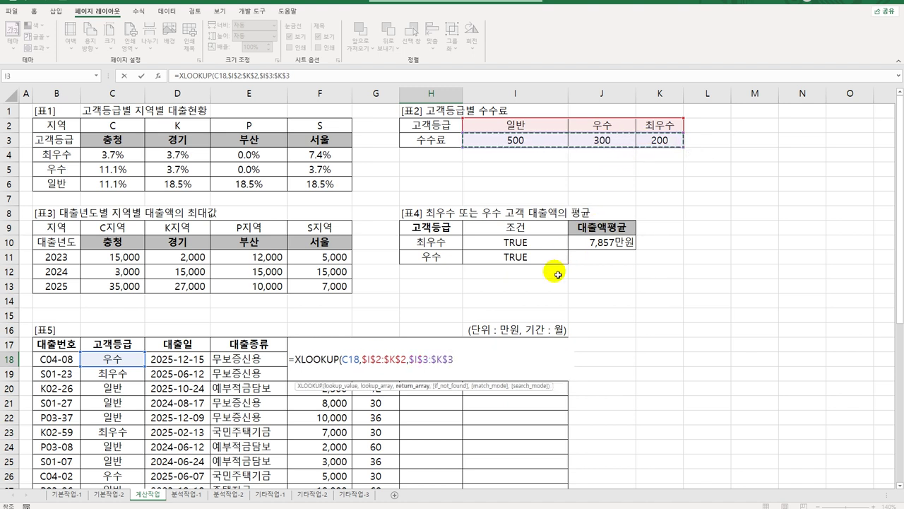
type(")")
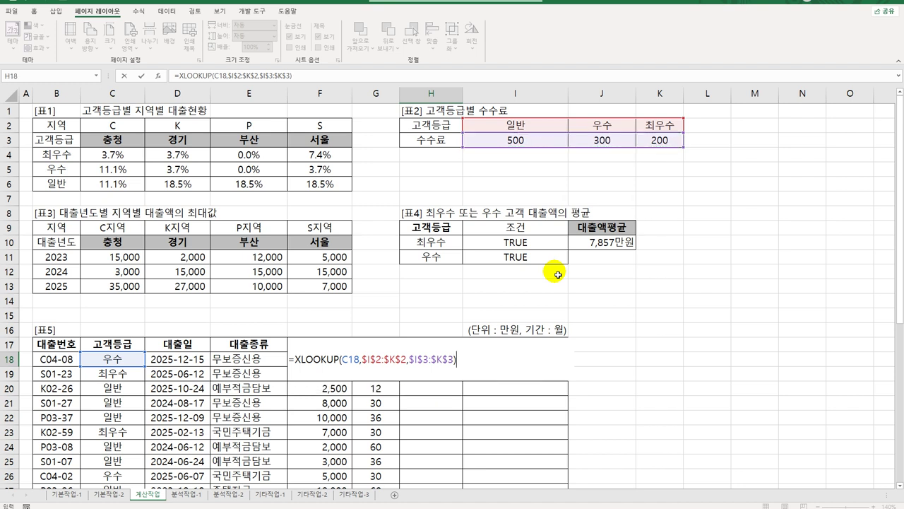
key("Return")
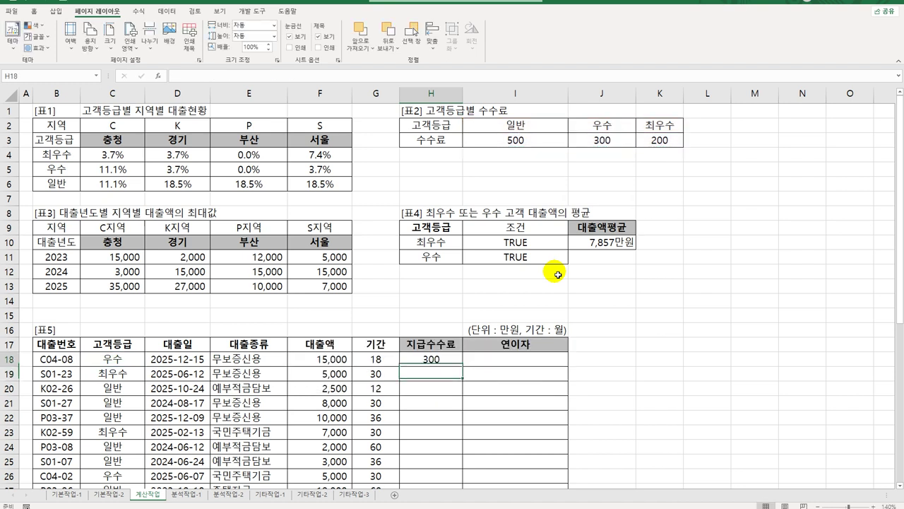
Fill the H18 지급수수료 formula down to H44 and check the filled column
key("Up")
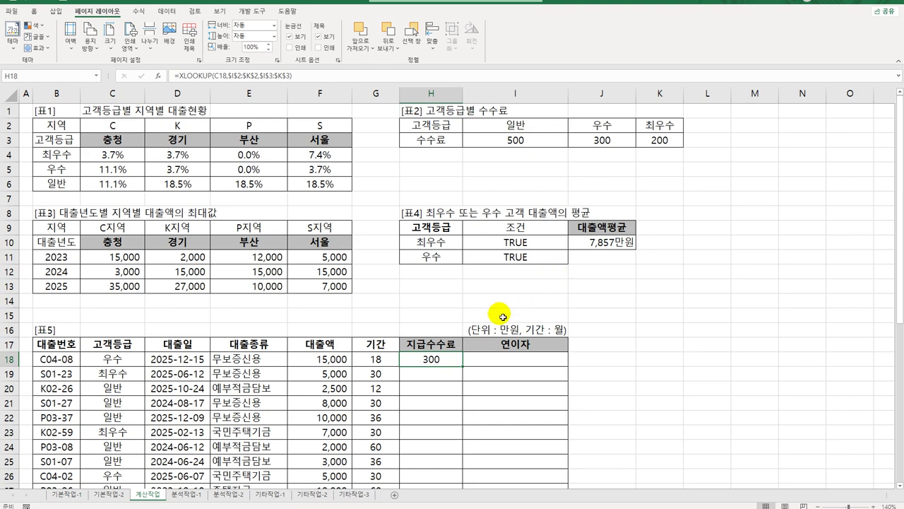
double_click(464, 367)
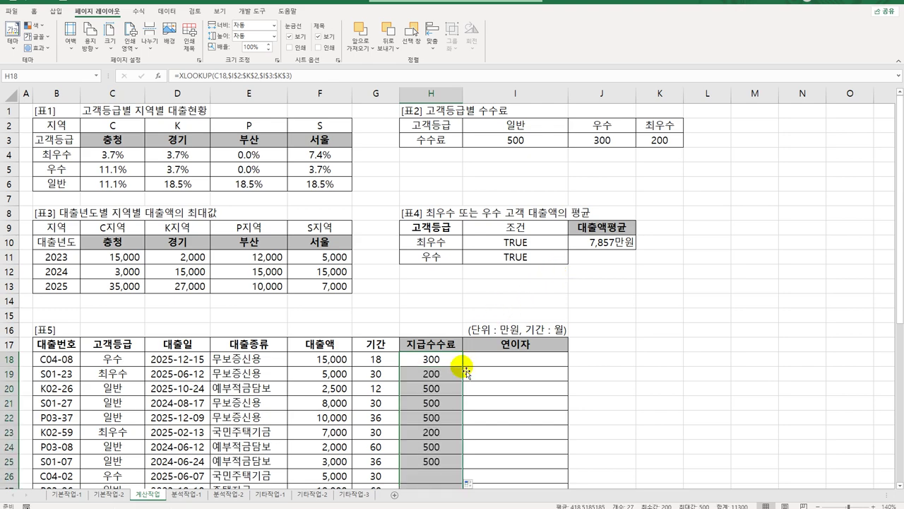
scroll(452, 366, "down", 5)
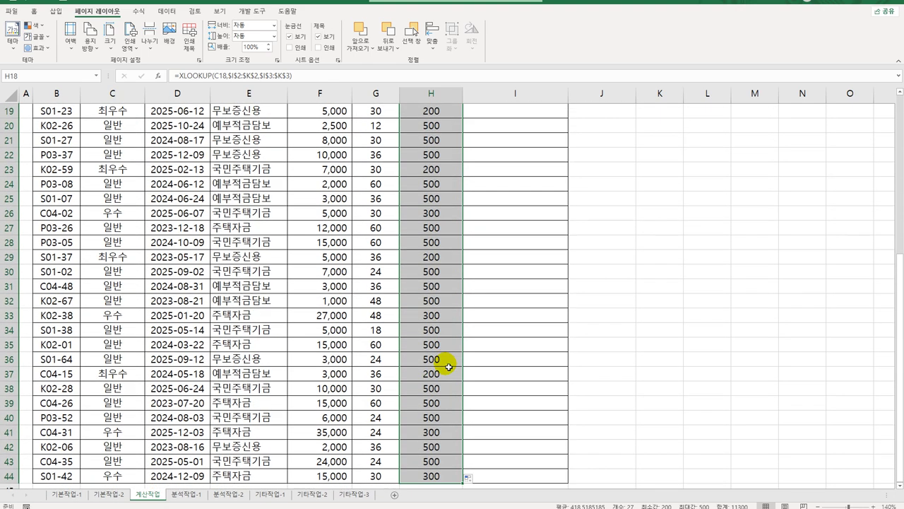
Extend the H18 지급수수료 formula by adding the start of an IF function after the XLOOKUP with a plus sign
scroll(448, 367, "up", 3)
double_click(452, 229)
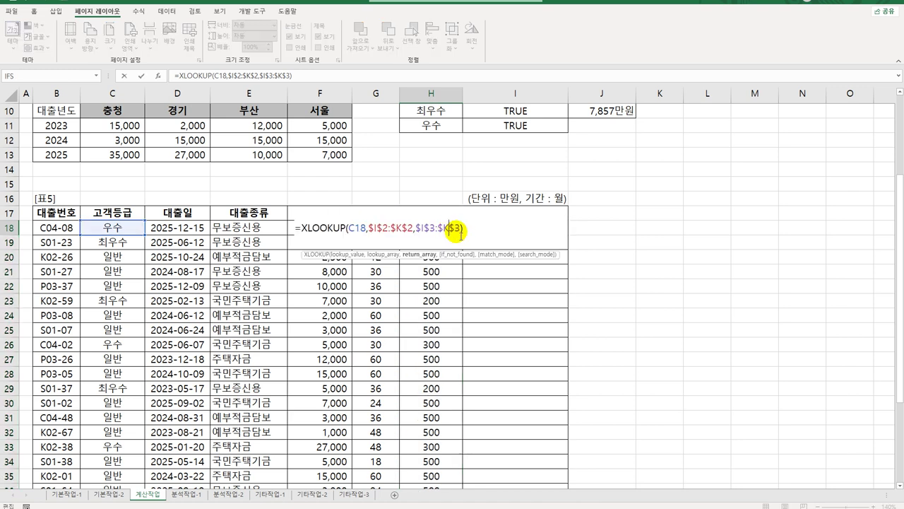
type("+")
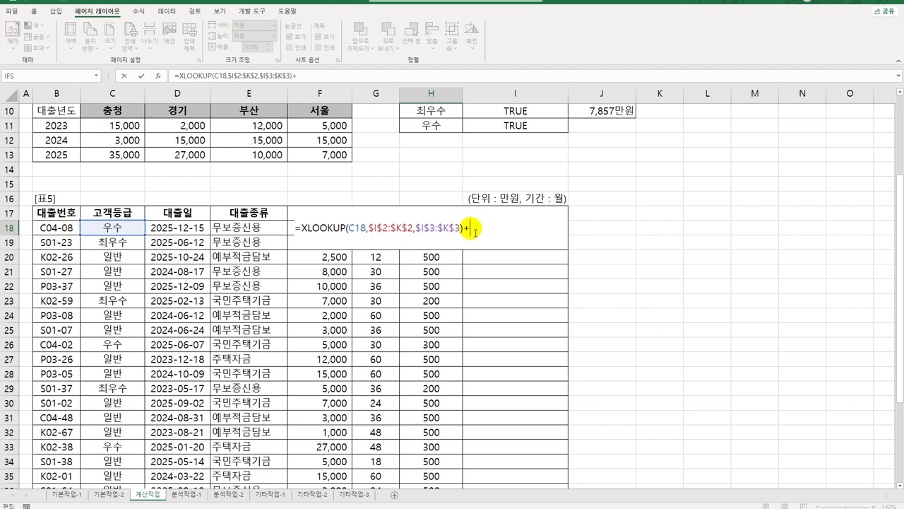
type("IF(")
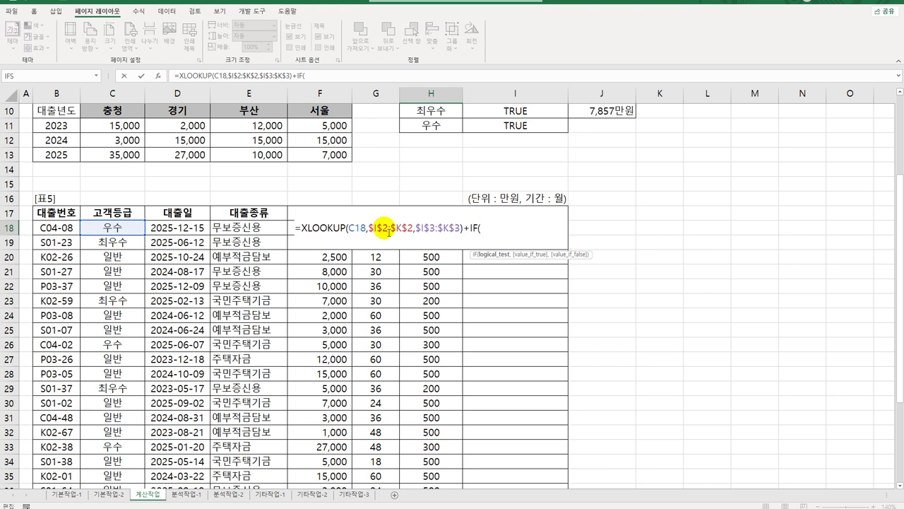
Complete the H18 formula by adding IF(G18>=30,50) to the XLOOKUP result
left_click(386, 256)
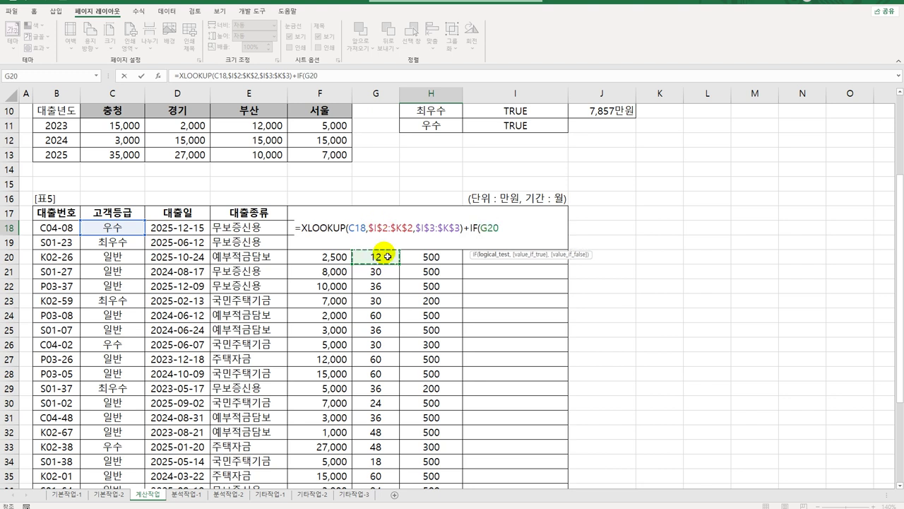
key("Up")
key("Up")
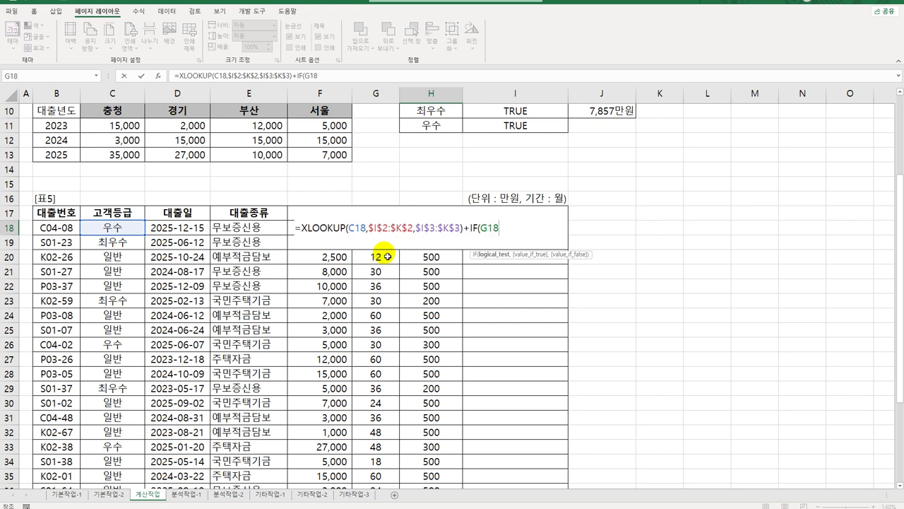
type(">=30,50)")
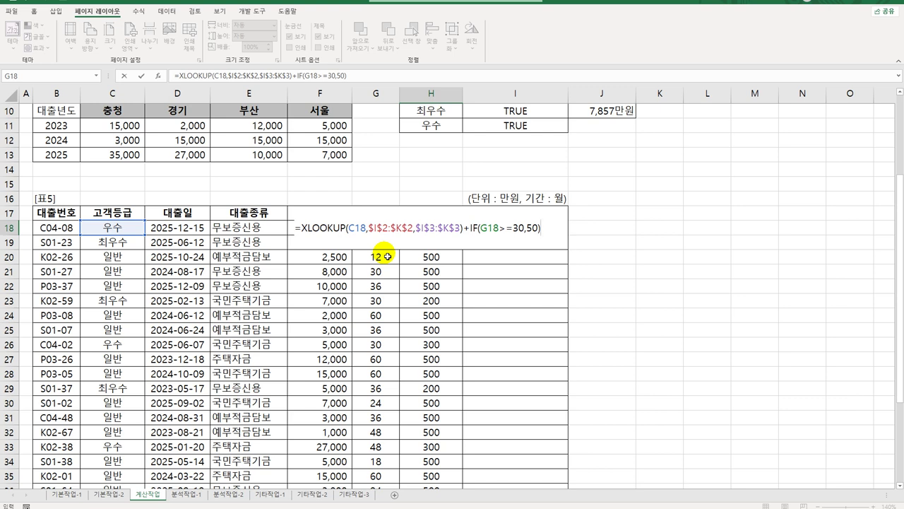
key("Return")
Fill the H18 formula down the 지급수수료 column of 표5 and check the formulas in several rows
left_click(428, 227)
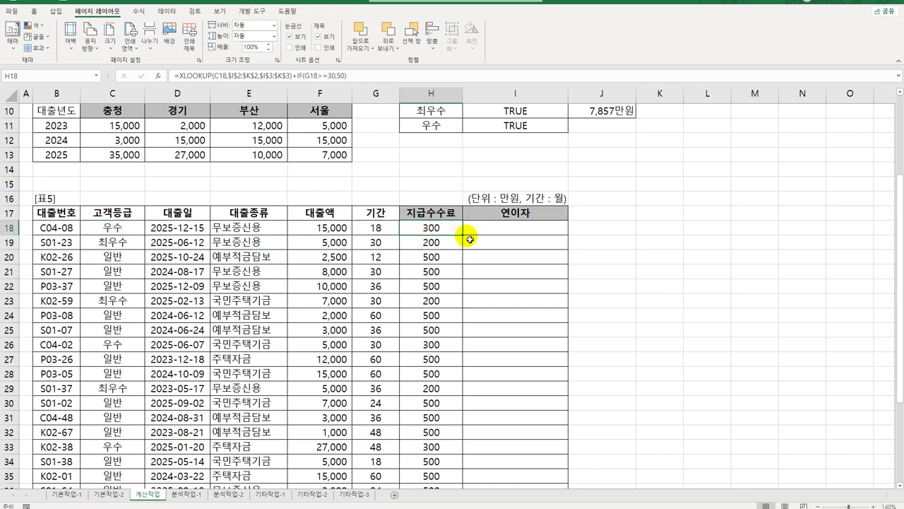
double_click(463, 235)
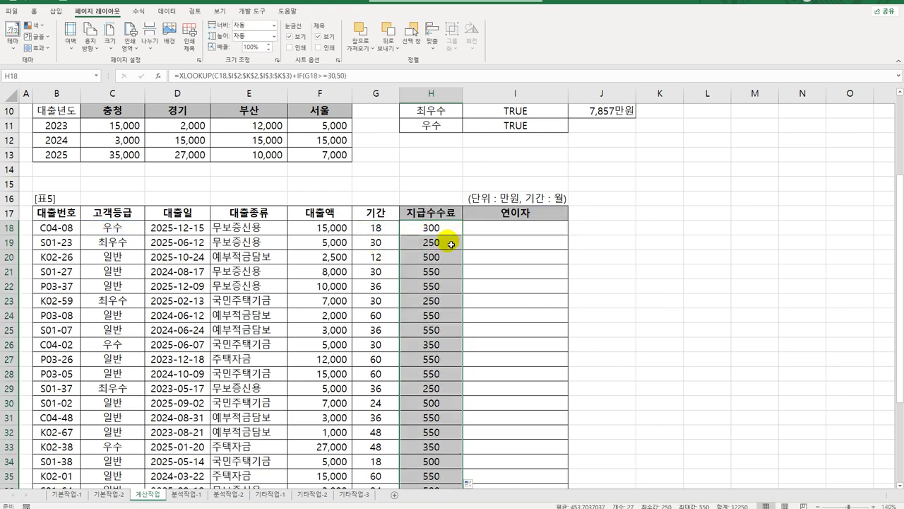
left_click(418, 243)
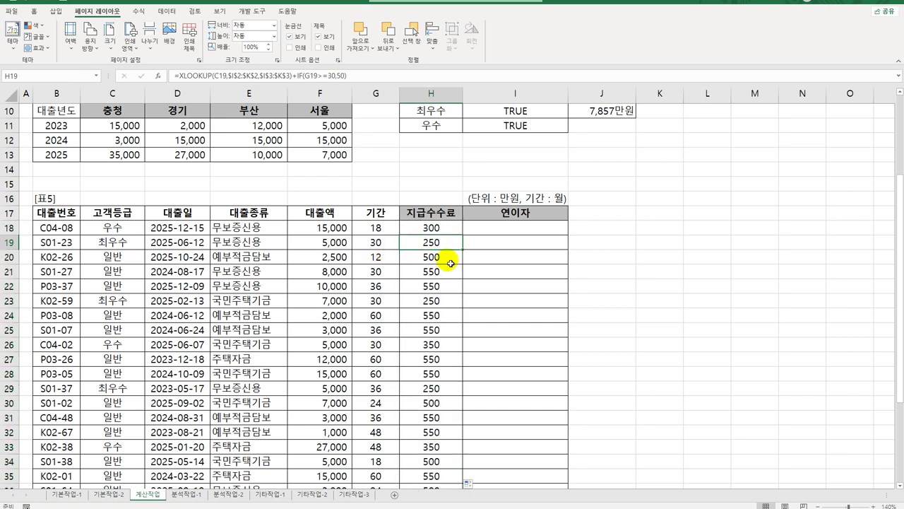
left_click(440, 274)
left_click(441, 284)
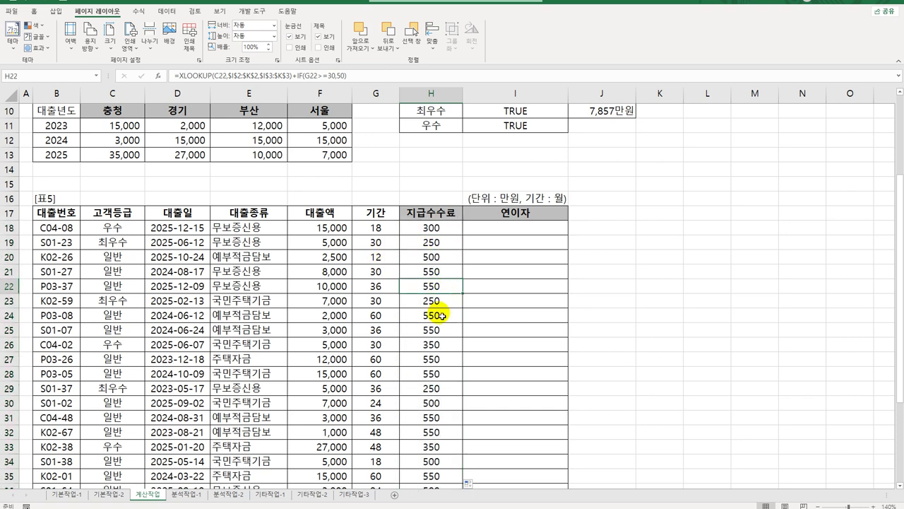
left_click(458, 231)
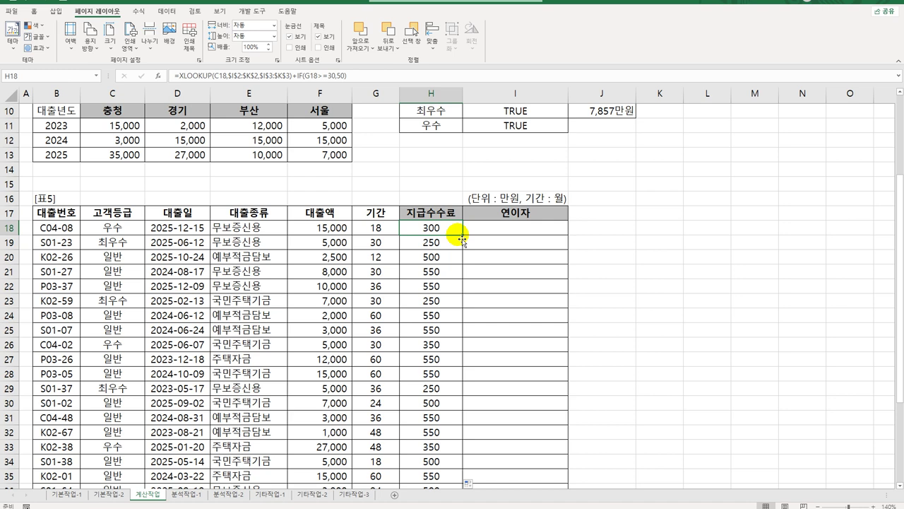
Select cell I18, then open the Visual Basic editor and insert a new module
left_click(475, 230)
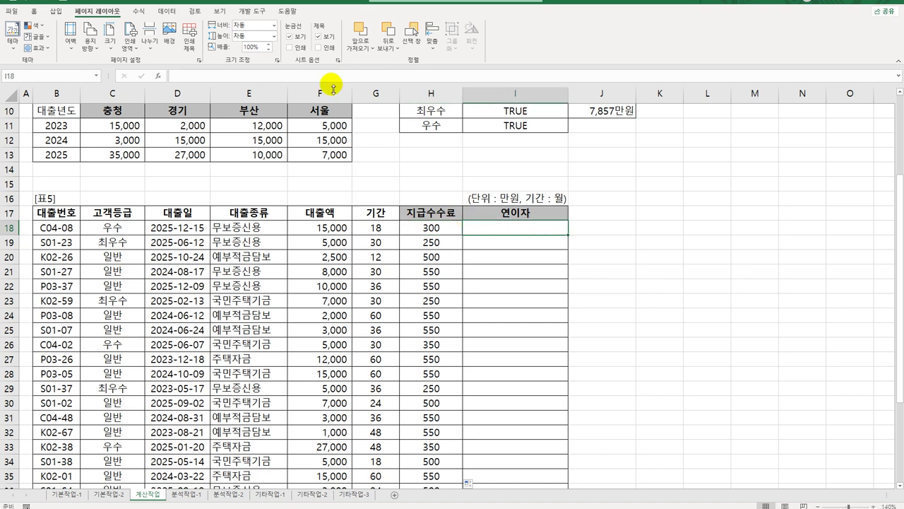
left_click(252, 11)
left_click(14, 44)
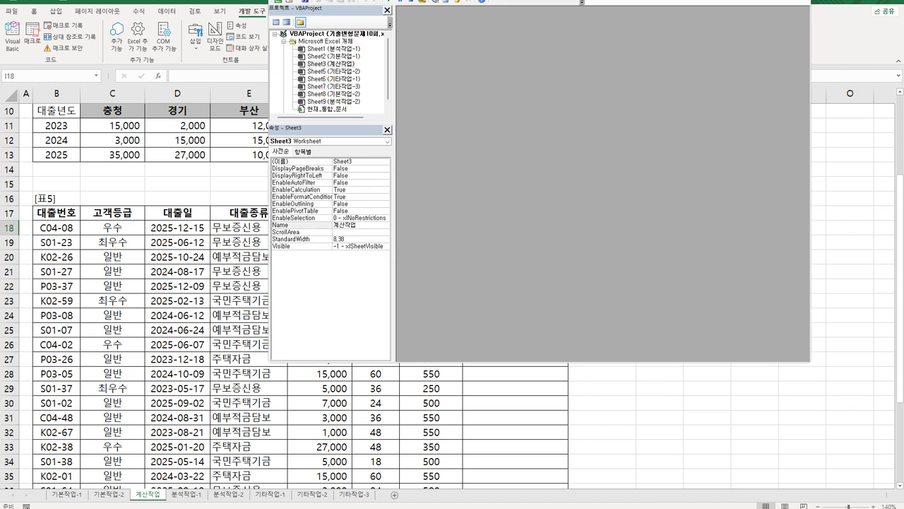
left_click(352, 2)
left_click(385, 17)
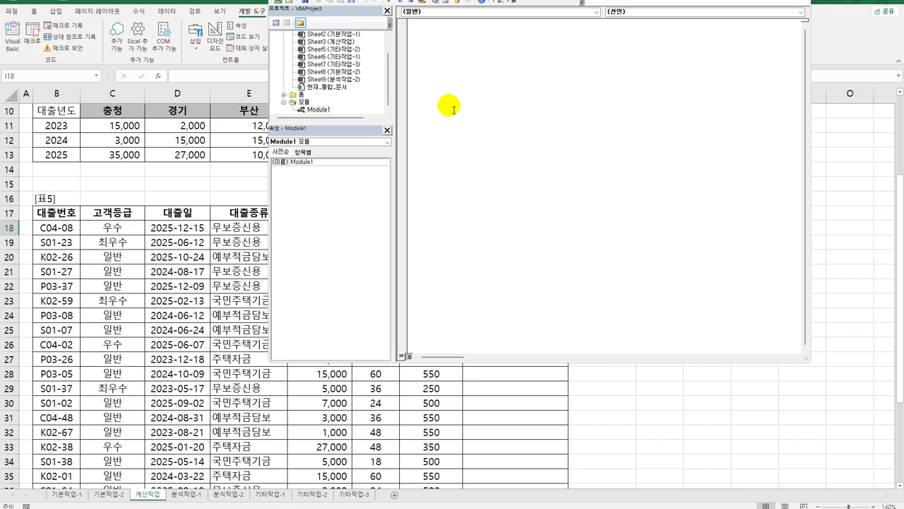
Declare the public function fn연이자 with the arguments 대출액 and 기간 in the new module
type("pu")
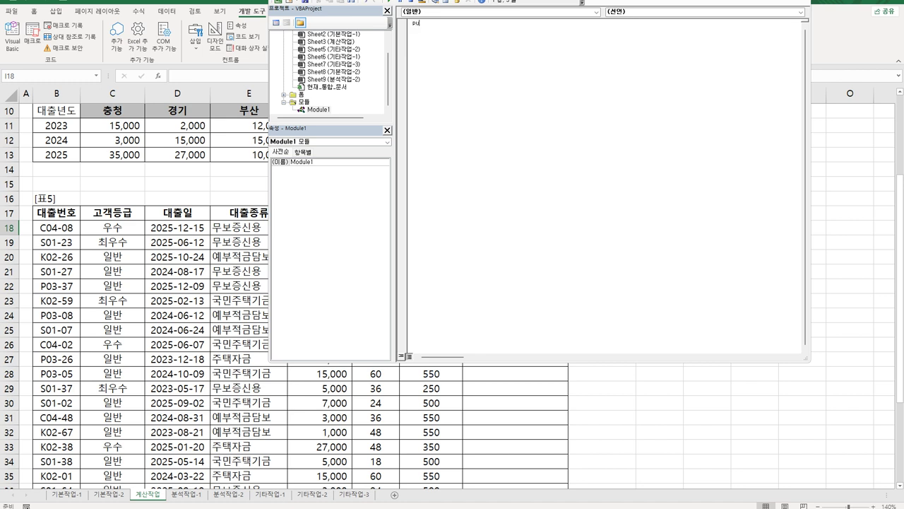
type("blic function fn연이자(매출액, ㄱ기간)")
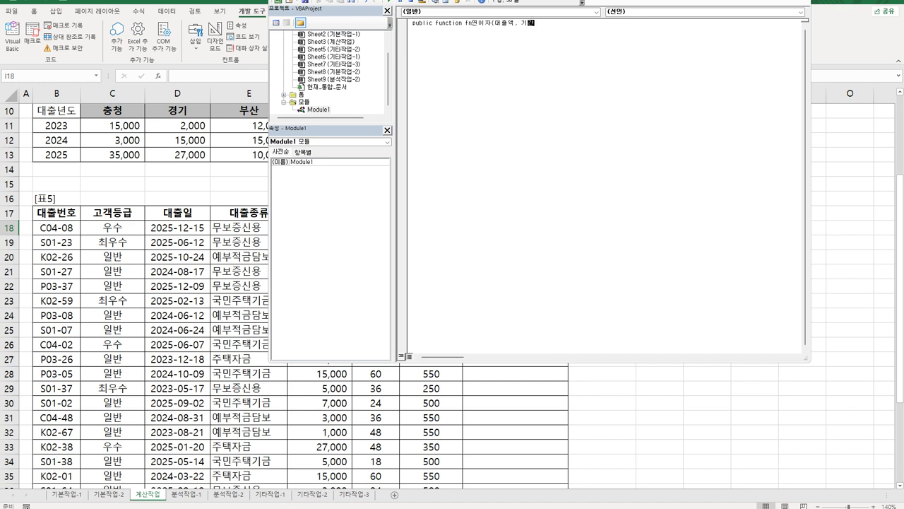
key("Return")
Add an If branch to fn연이자 that returns 대출액 * 0.06 when 기간 >= 20
key("Tab")
type("if 기간 >=20 ")
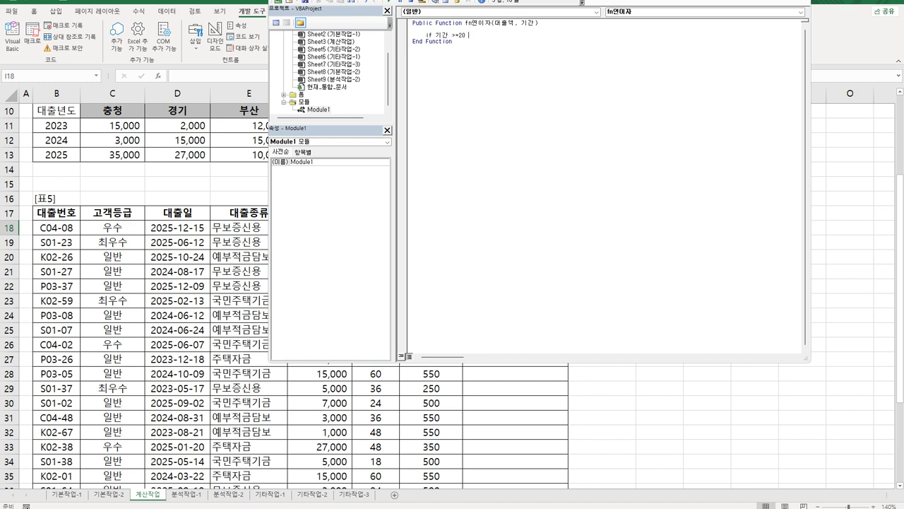
type("Then")
key("Return")
type("fn연이자 =")
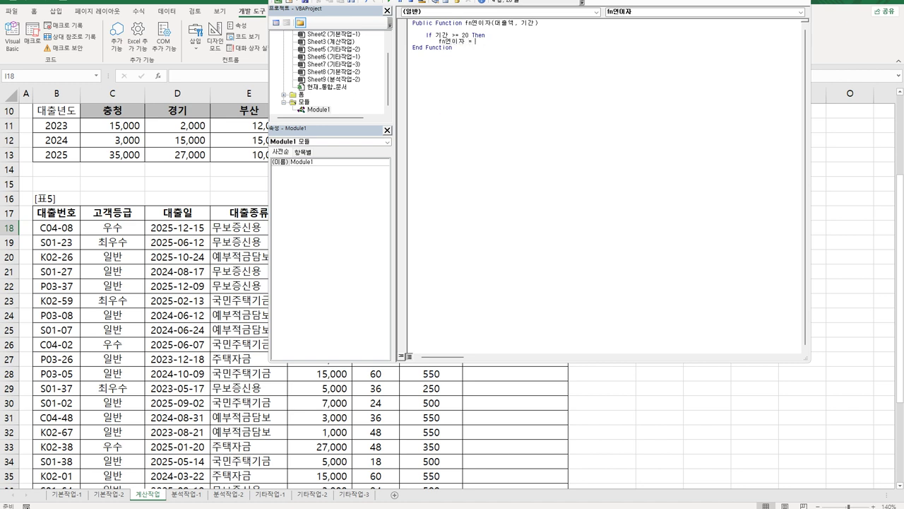
type(" ㅎ대출ㅇ액 + 0.06")
key("Return")
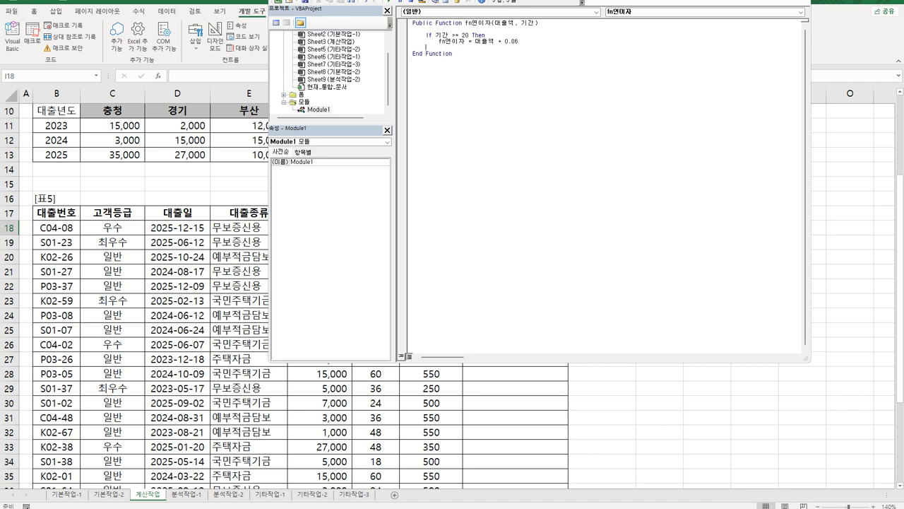
Add an Else branch that returns 대출액 * 0.07 and close the block with End If
type("else")
key("Return")
left_click_drag(426, 41, 519, 41)
left_click(439, 47)
key("ctrl+v")
key("shift+Left")
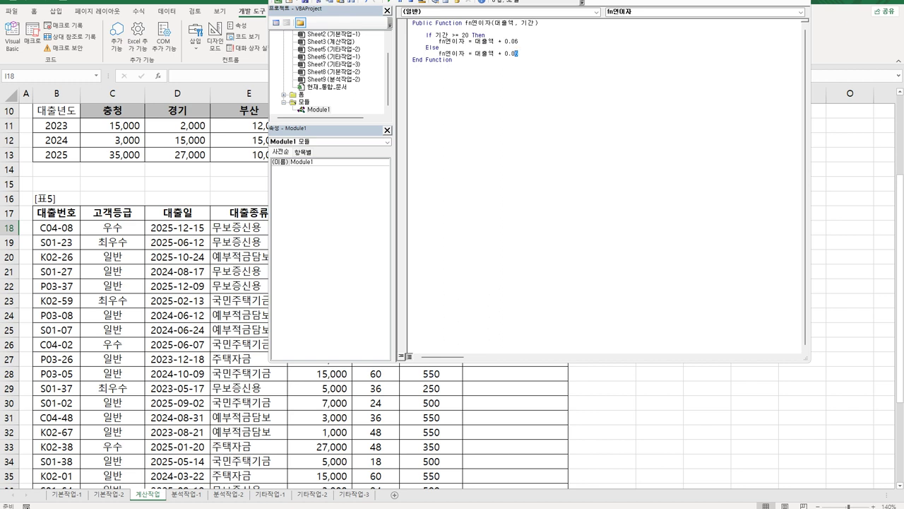
type("7")
key("Return")
type("End If")
key("Return")
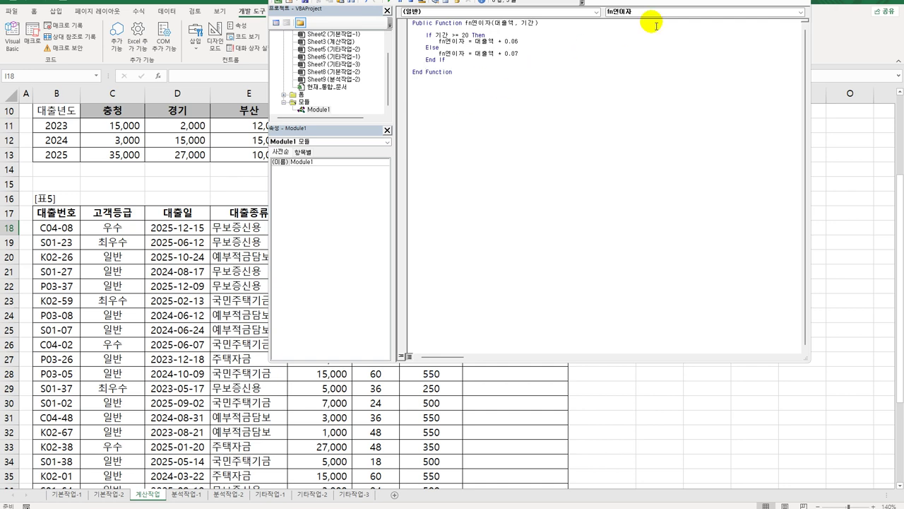
Return to the worksheet and insert the user-defined function fn연이자 in cell I18
key("alt+F11")
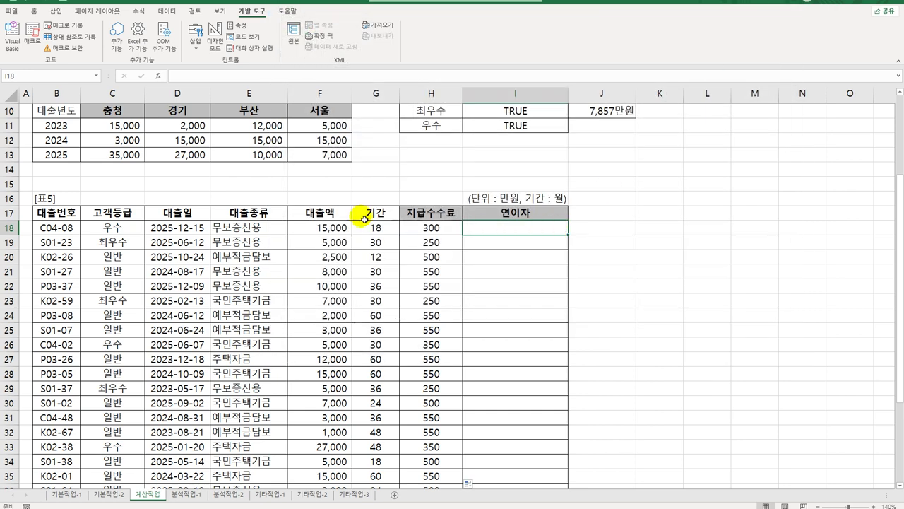
left_click(159, 76)
left_click(629, 272)
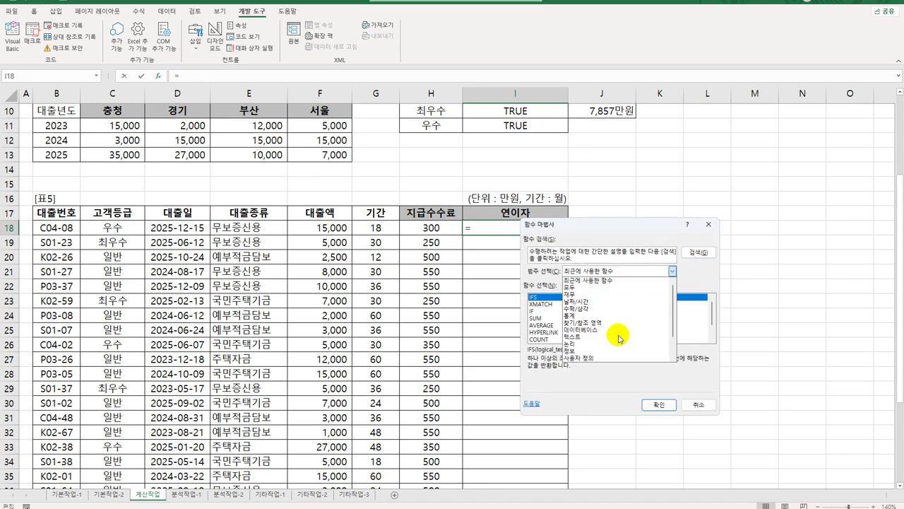
left_click(614, 357)
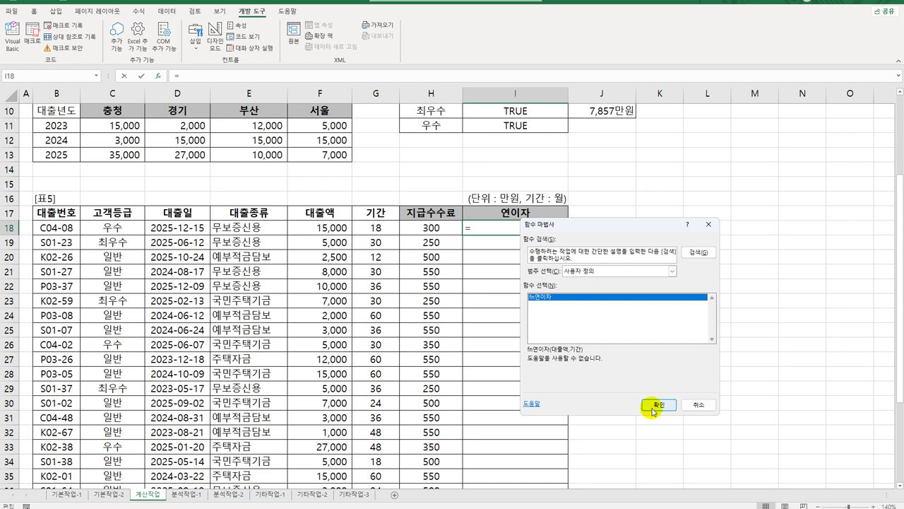
left_click(654, 405)
Set the 대출액 argument to F18 and 기간 to G18, and fill the formula down the 연이자 column
left_click(332, 229)
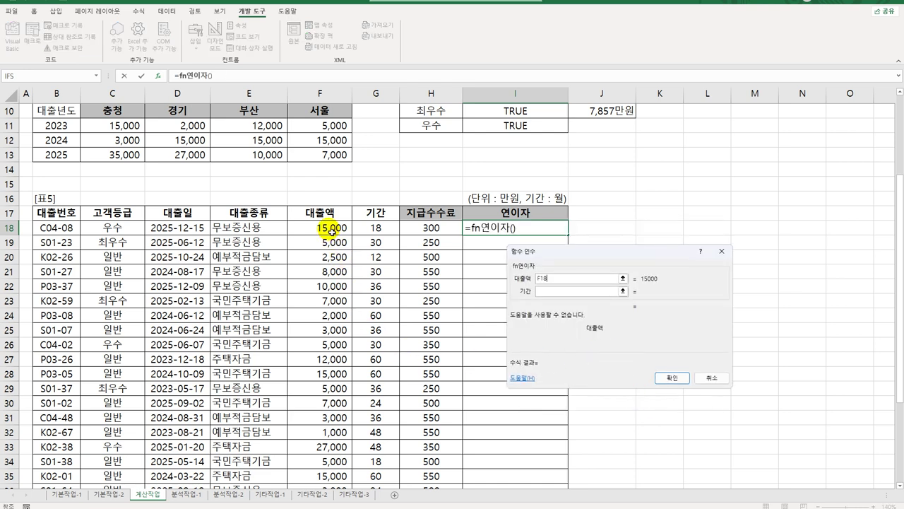
left_click(554, 290)
left_click(377, 229)
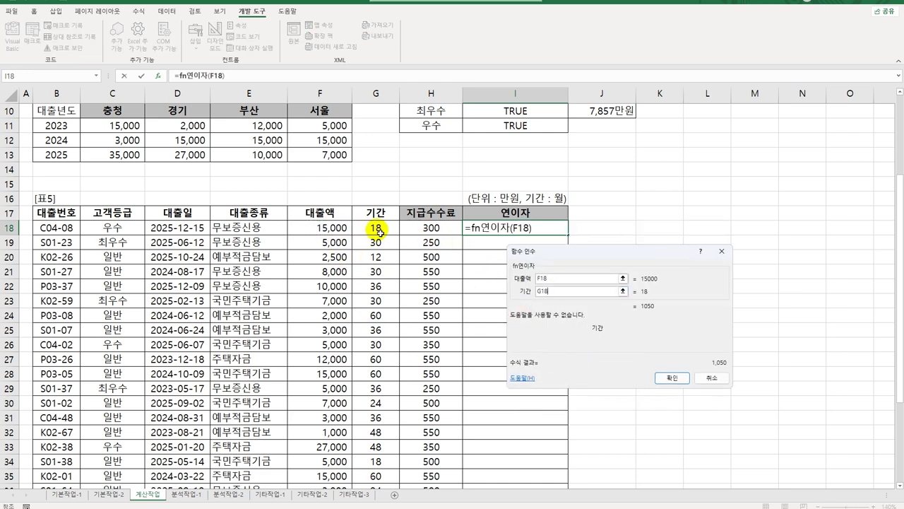
left_click(683, 381)
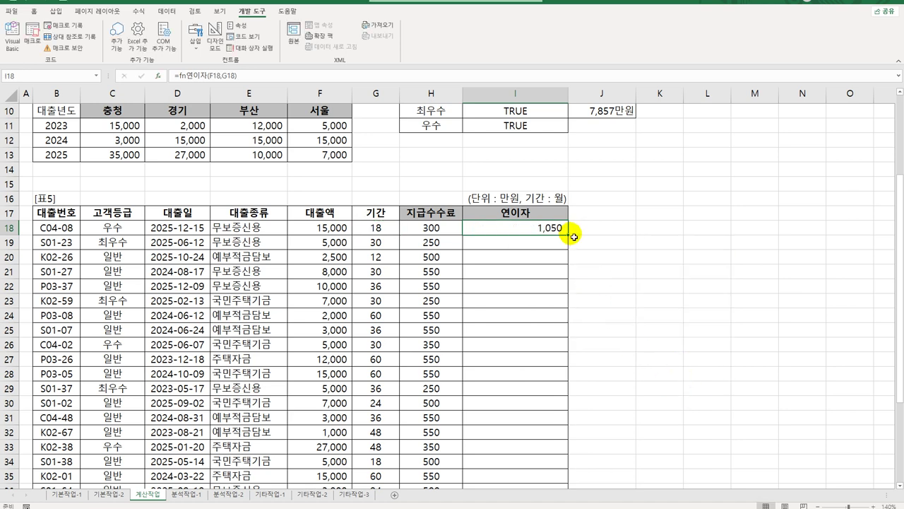
double_click(569, 238)
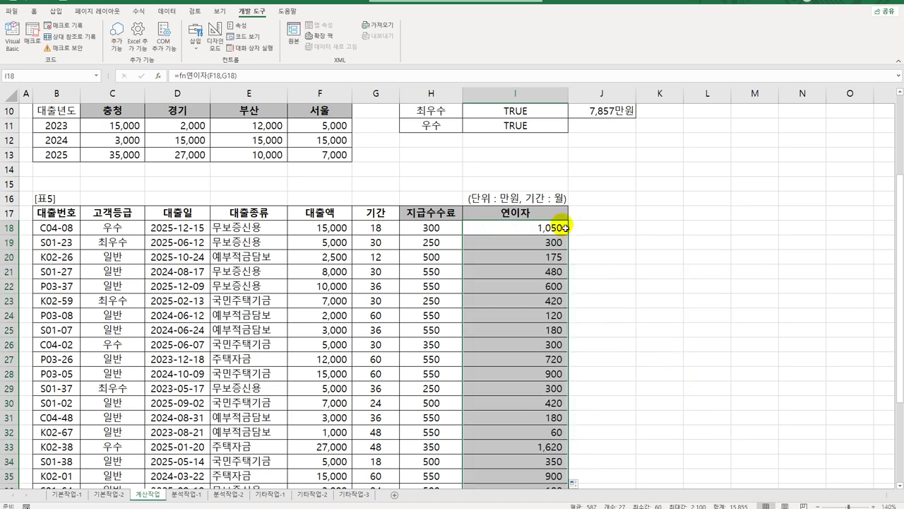
left_click(566, 227)
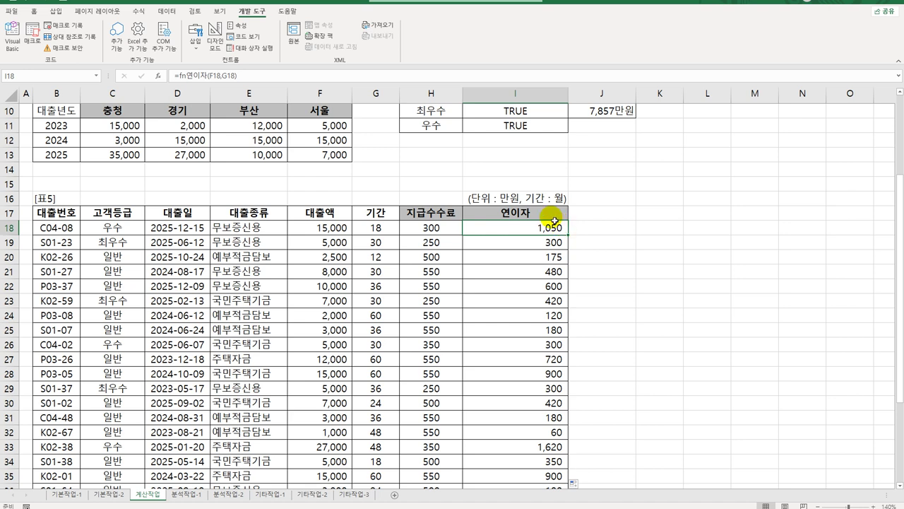
Switch to the 분석작업-1 sheet and select cell A4
left_click(201, 500)
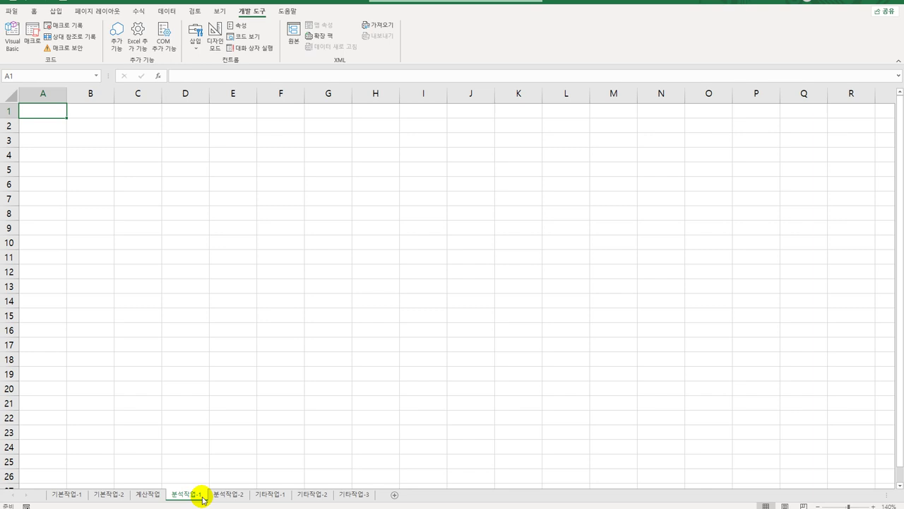
left_click(49, 154)
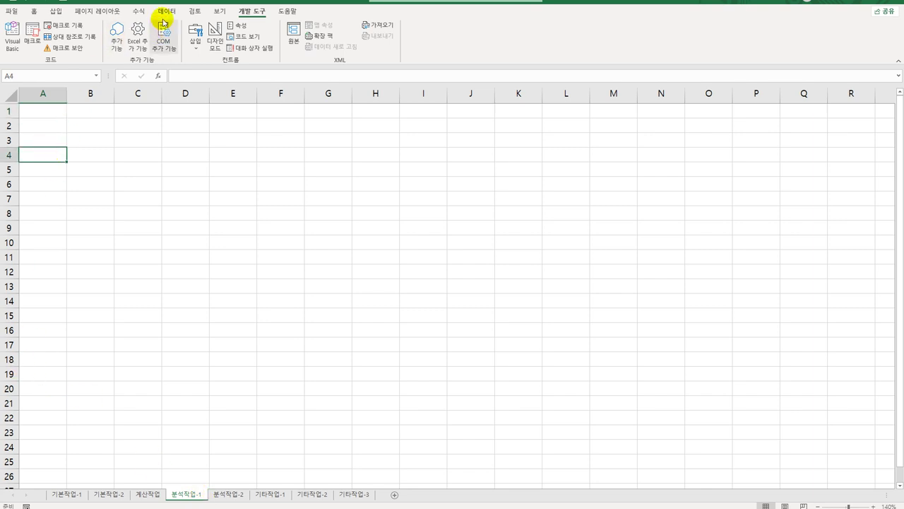
left_click(166, 11)
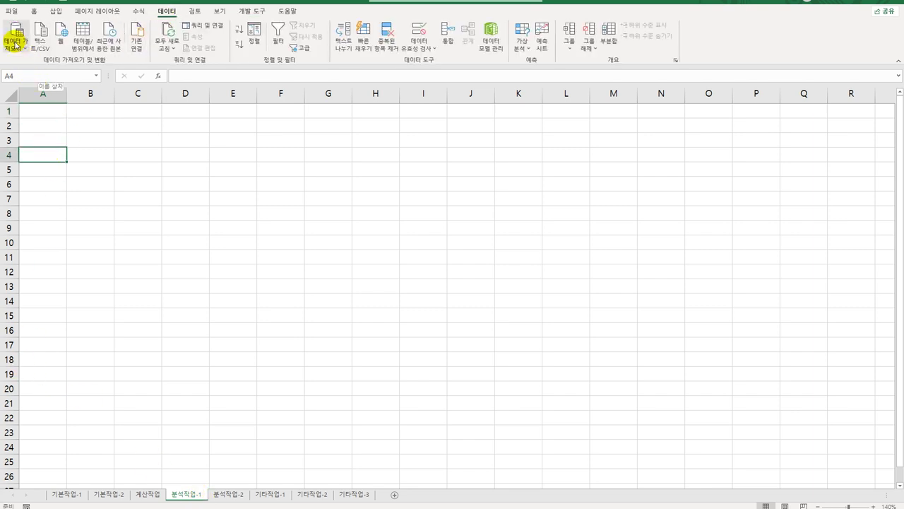
left_click(14, 44)
left_click(166, 12)
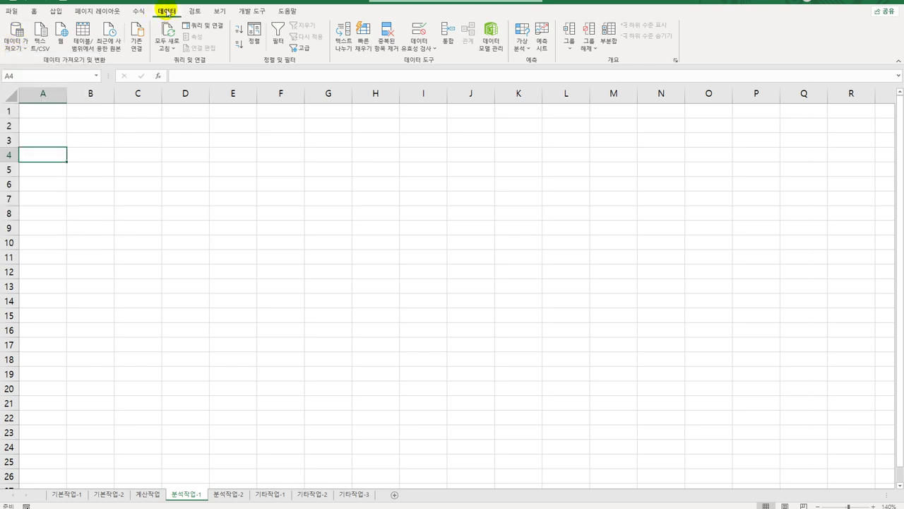
left_click(56, 11)
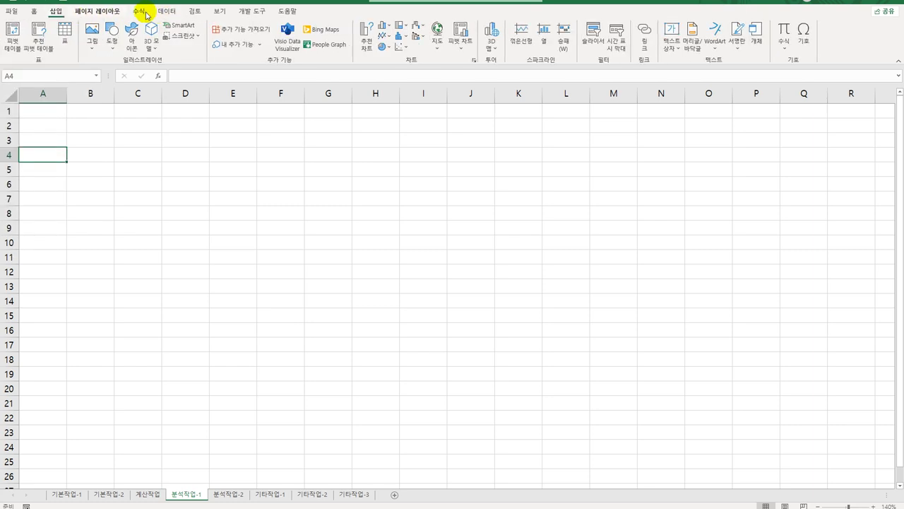
left_click(167, 12)
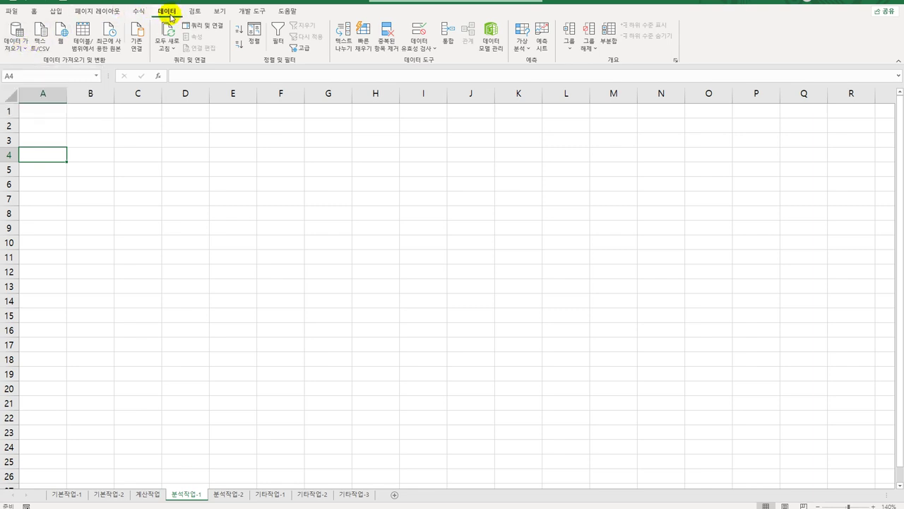
Start a PivotTable at A4 of the existing sheet, adding the data to the data model and using an external data source
left_click(56, 12)
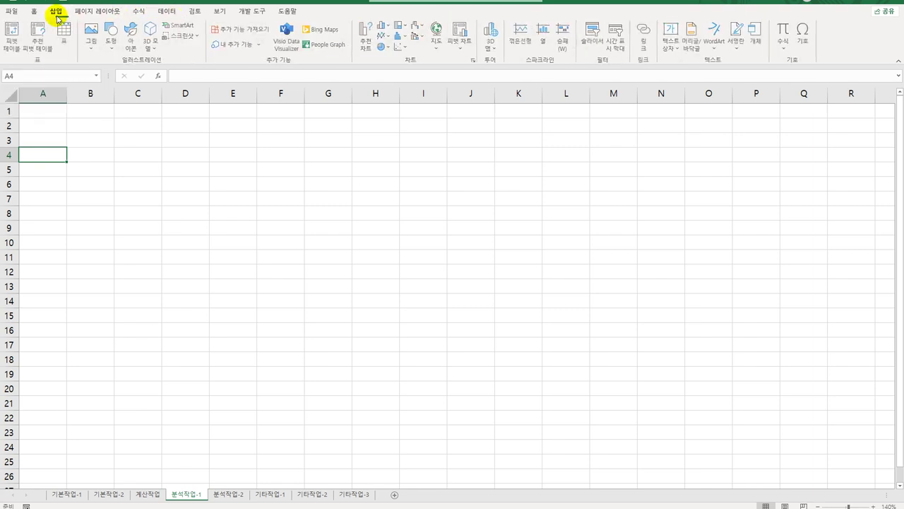
left_click(13, 47)
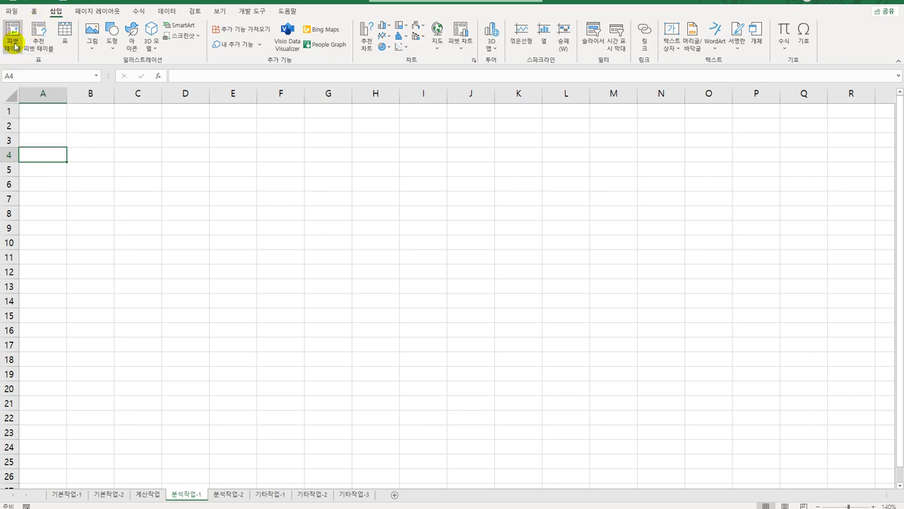
left_click_drag(581, 228, 300, 116)
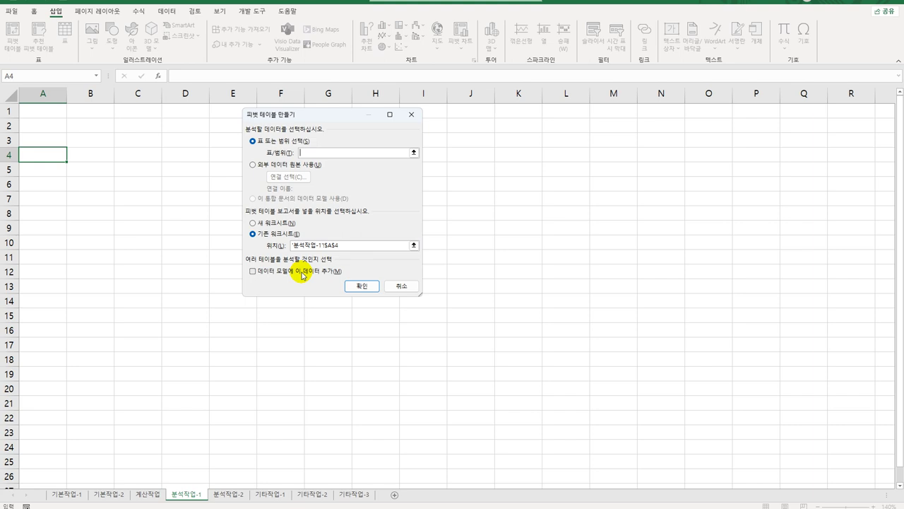
left_click(253, 272)
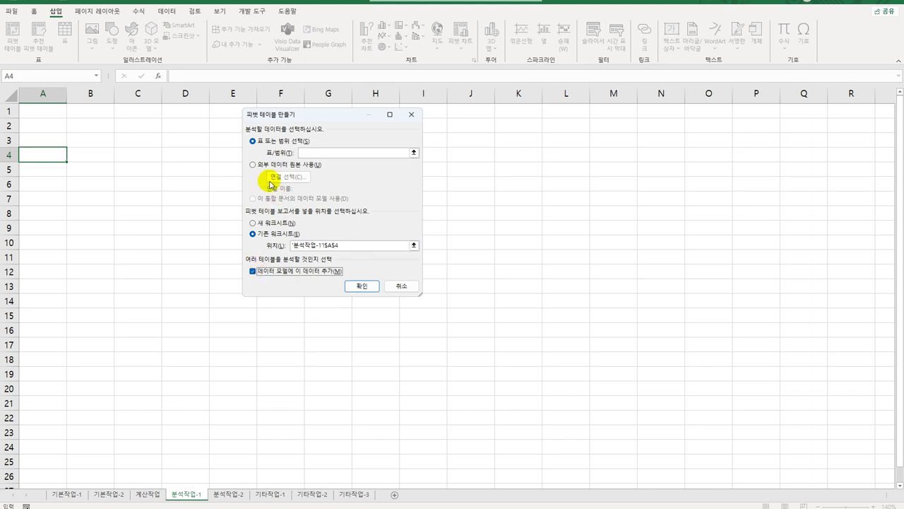
left_click(253, 167)
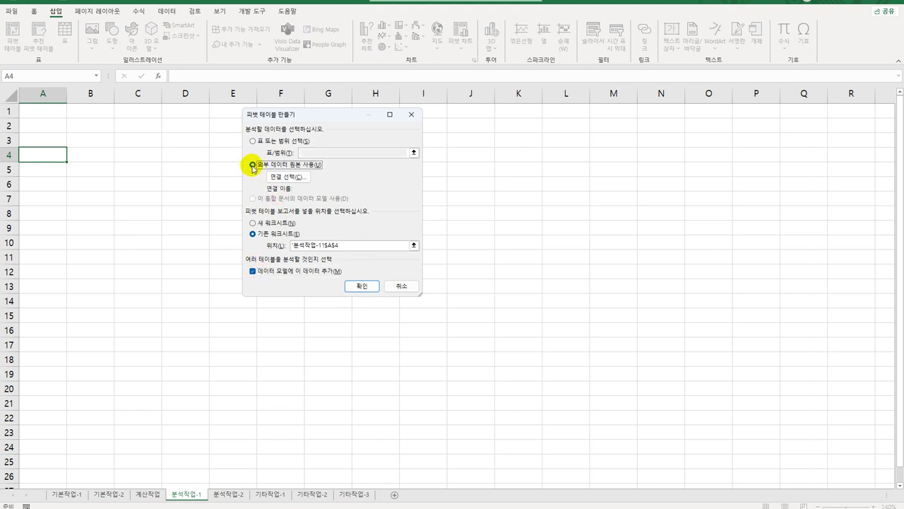
Choose the file 판매.csv from C:\컴활1급\1권_스프레드시트\기출변형문제 as the PivotTable's connection
left_click(287, 180)
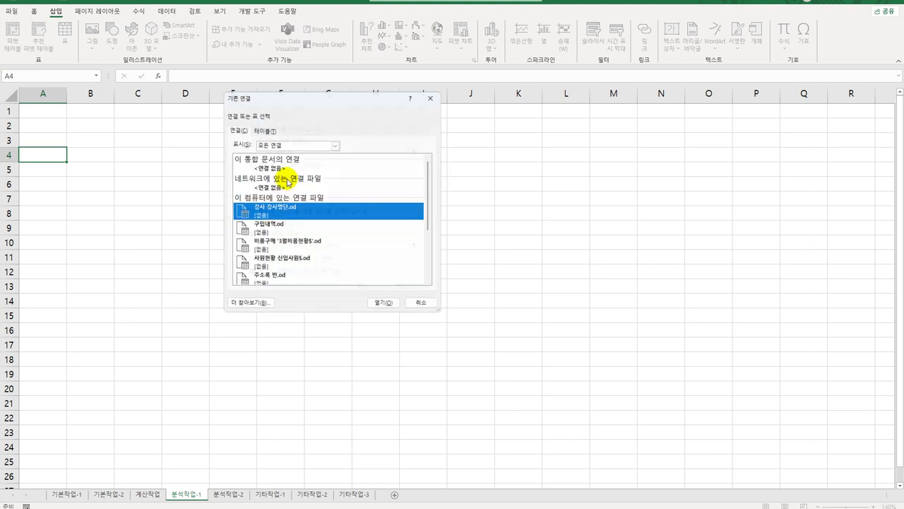
left_click(258, 309)
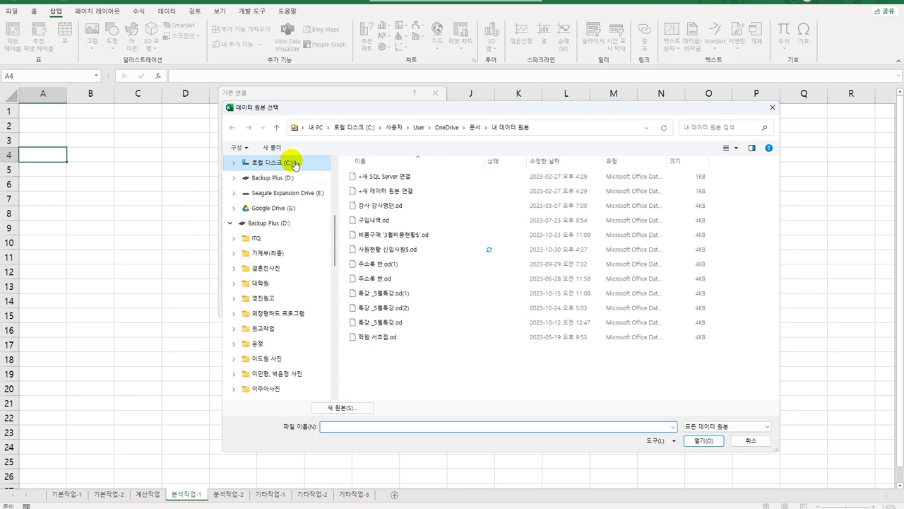
left_click(289, 162)
double_click(528, 248)
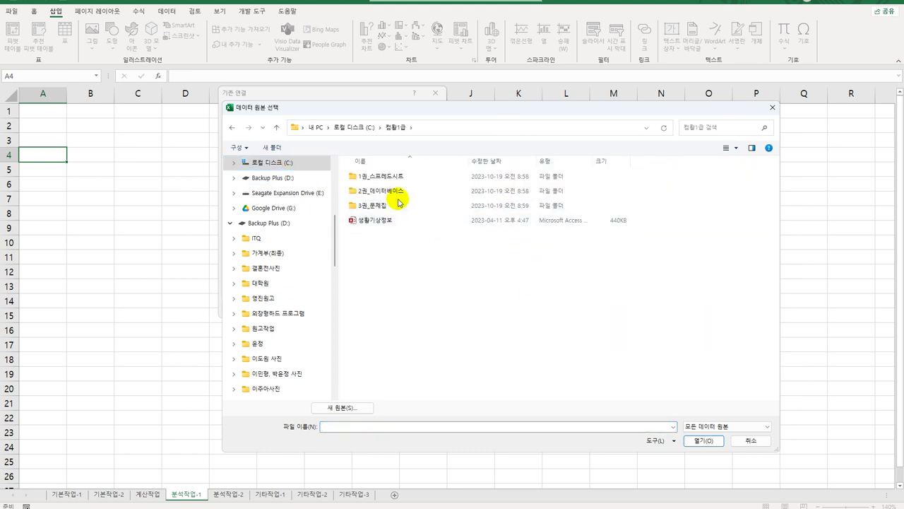
left_click(390, 179)
double_click(392, 181)
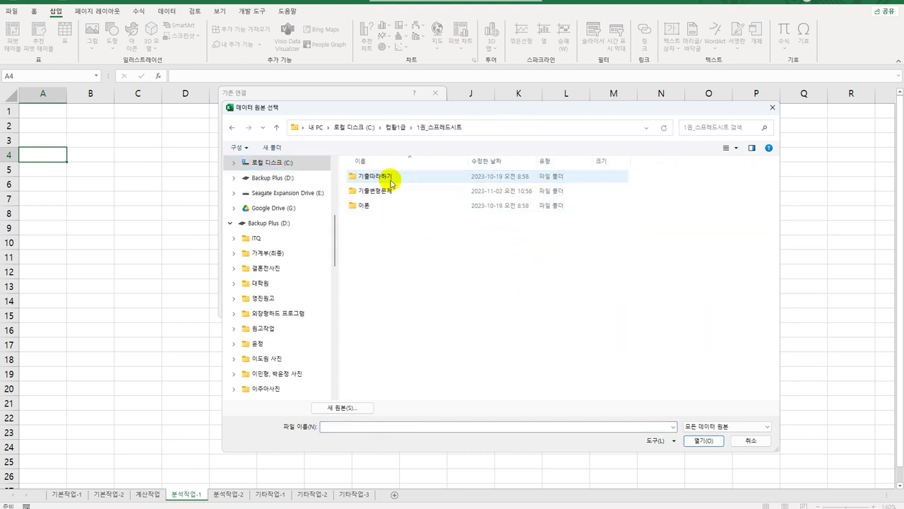
left_click(391, 193)
double_click(391, 192)
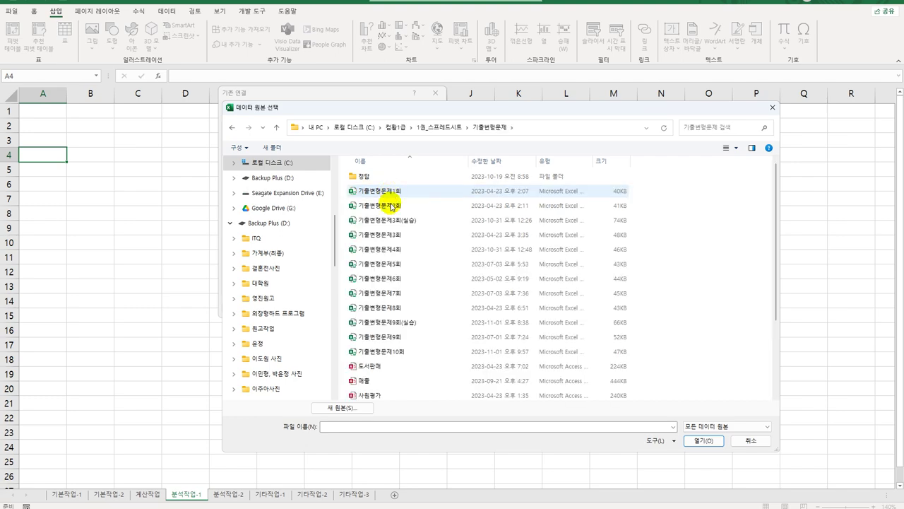
scroll(396, 307, "down", 3)
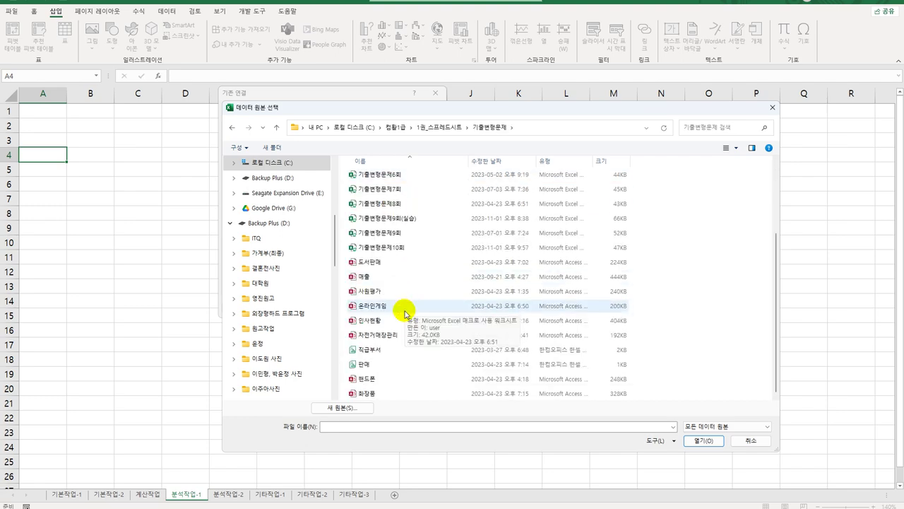
double_click(383, 364)
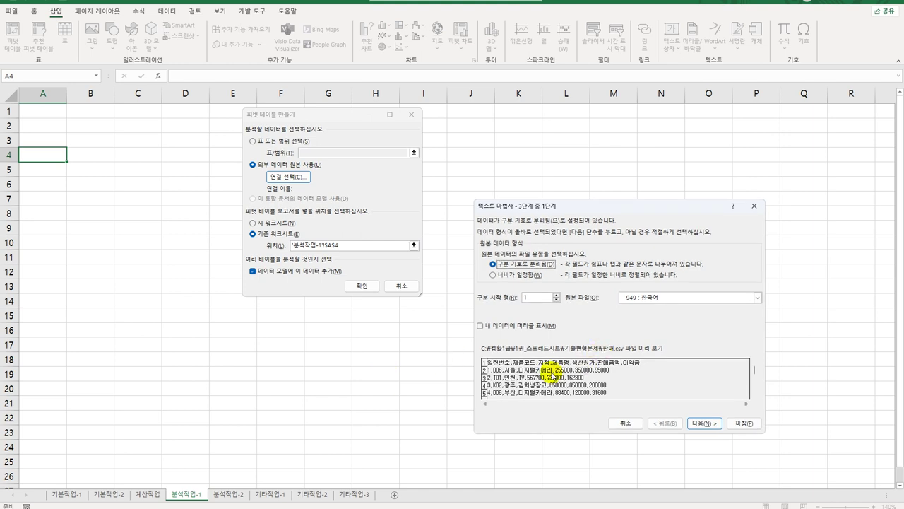
Mark the text data as having headers and make the comma the only delimiter instead of the tab
left_click(482, 325)
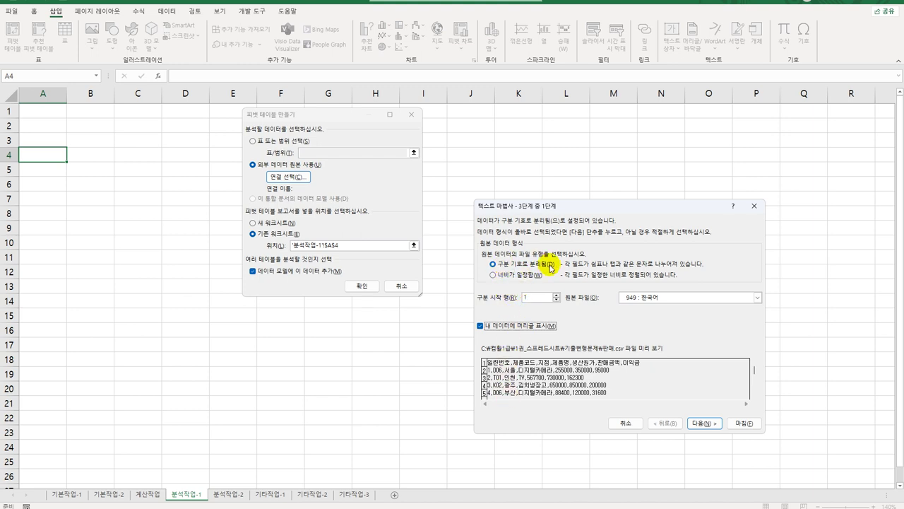
left_click(703, 424)
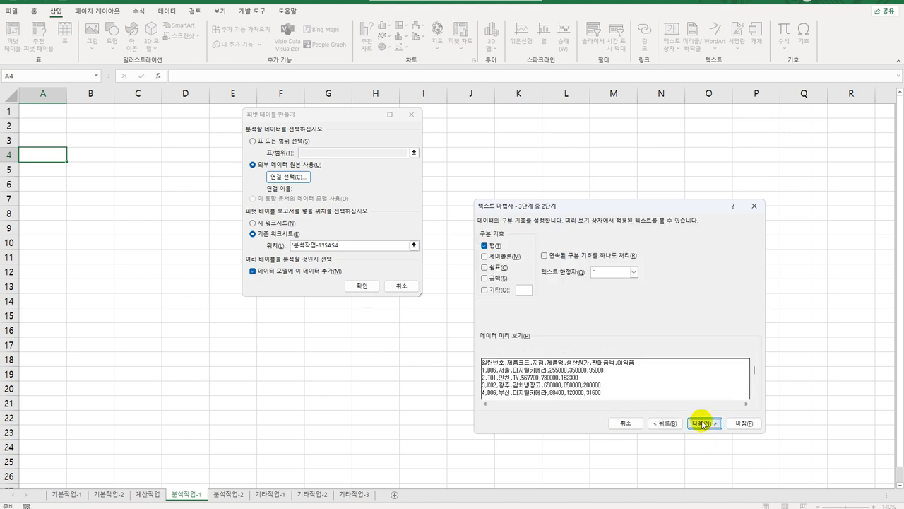
left_click(485, 245)
left_click(484, 267)
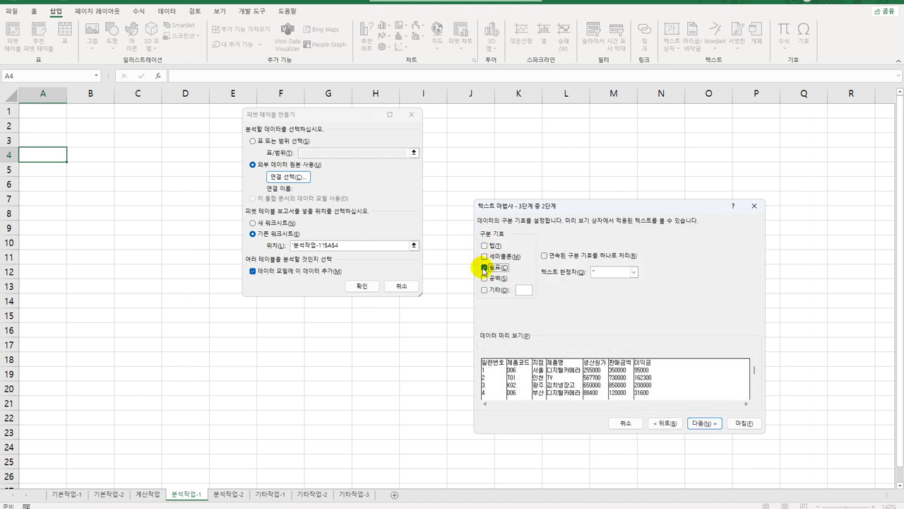
Exclude the 일련번호 column from the import, finish the text wizard and create the PivotTable
left_click(704, 424)
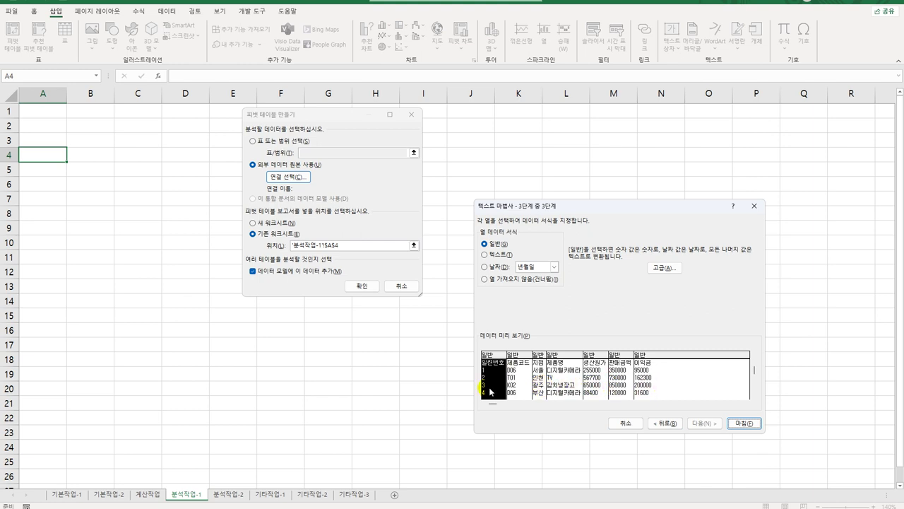
left_click(489, 282)
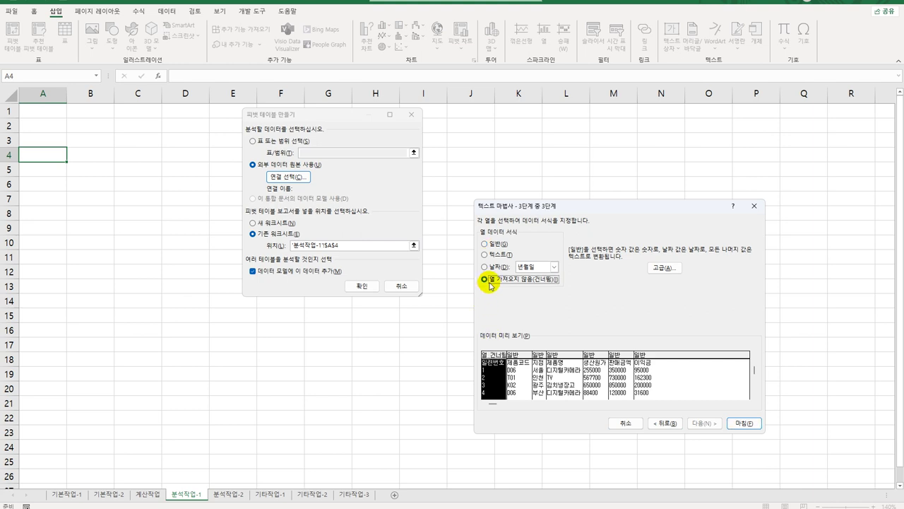
left_click(750, 424)
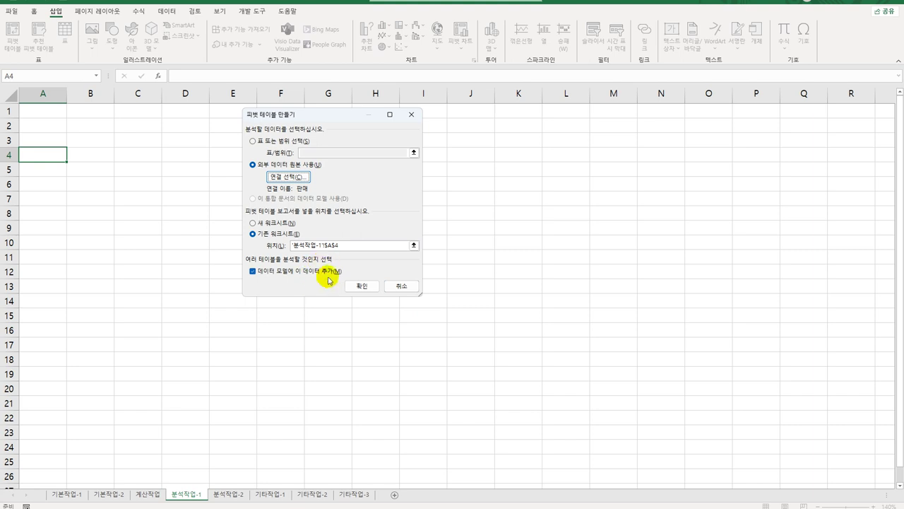
left_click(361, 286)
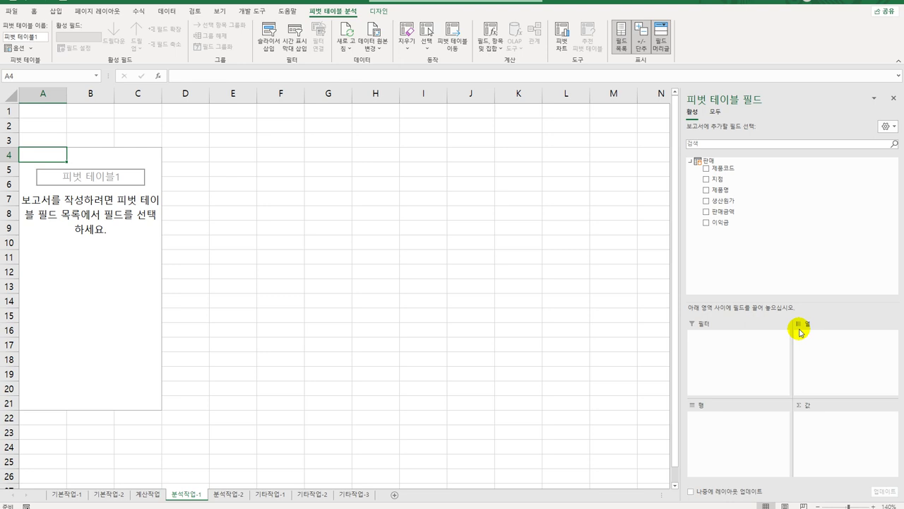
Place 제품코드 in the PivotTable's filter area, 지점 in the rows and 제품명 in the columns
left_click_drag(739, 171, 743, 357)
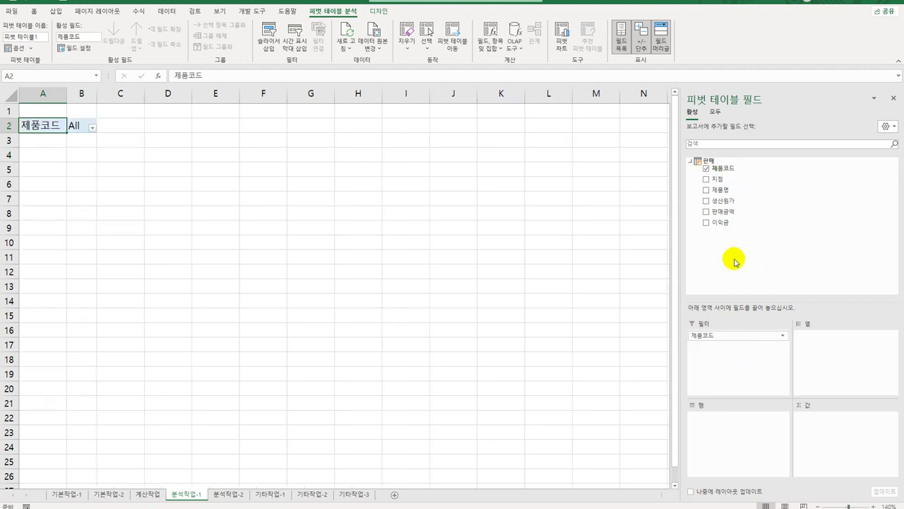
left_click_drag(741, 179, 745, 439)
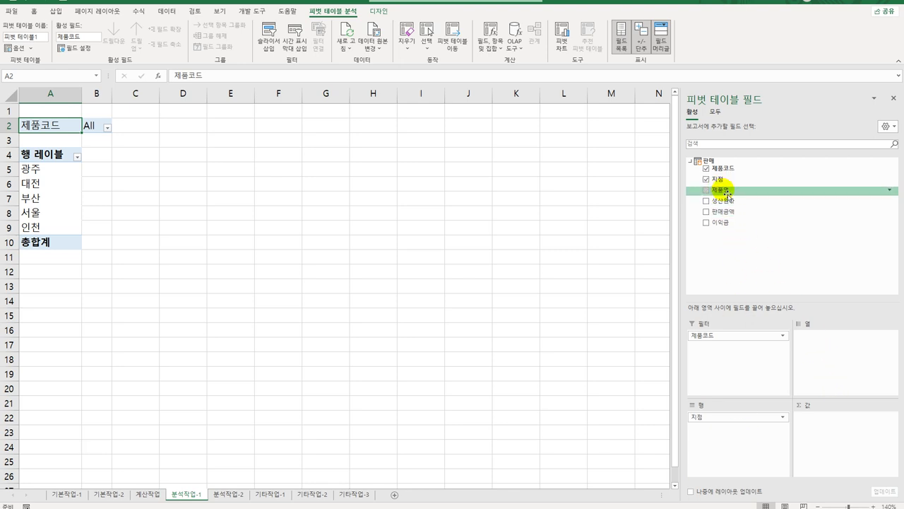
left_click_drag(721, 189, 809, 373)
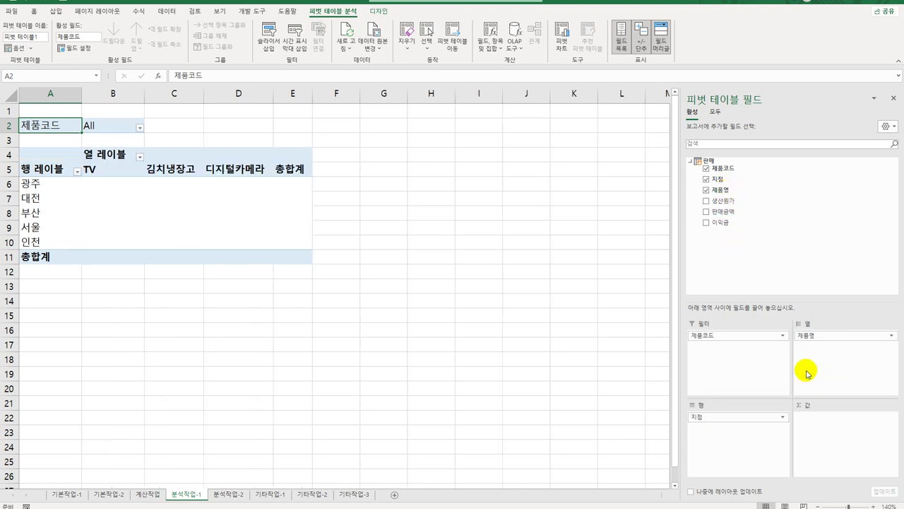
Add 생산원가, 판매금액 and 이익금 to the PivotTable's values area
left_click_drag(747, 202, 783, 342)
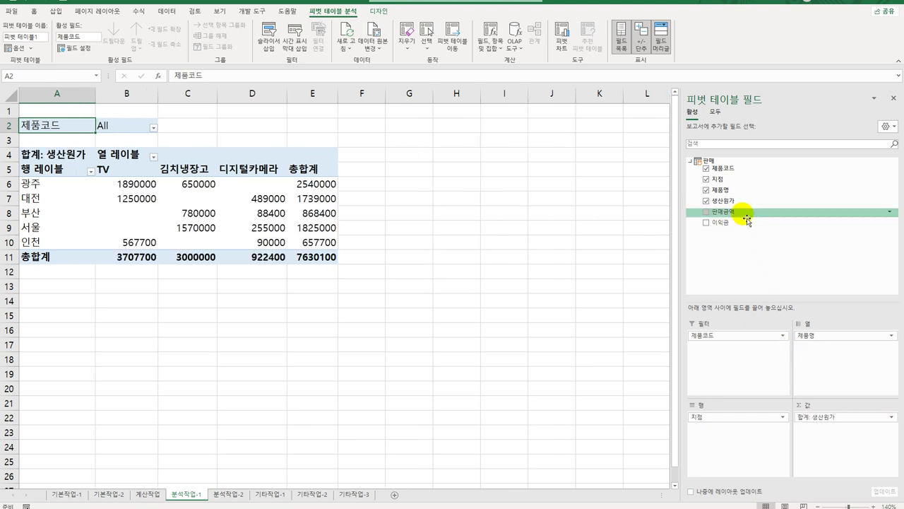
left_click_drag(746, 218, 835, 459)
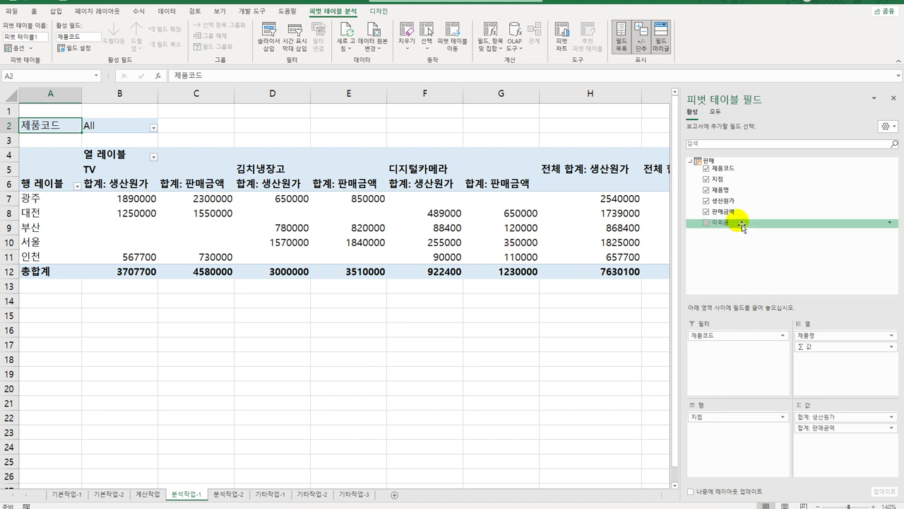
left_click_drag(742, 225, 833, 451)
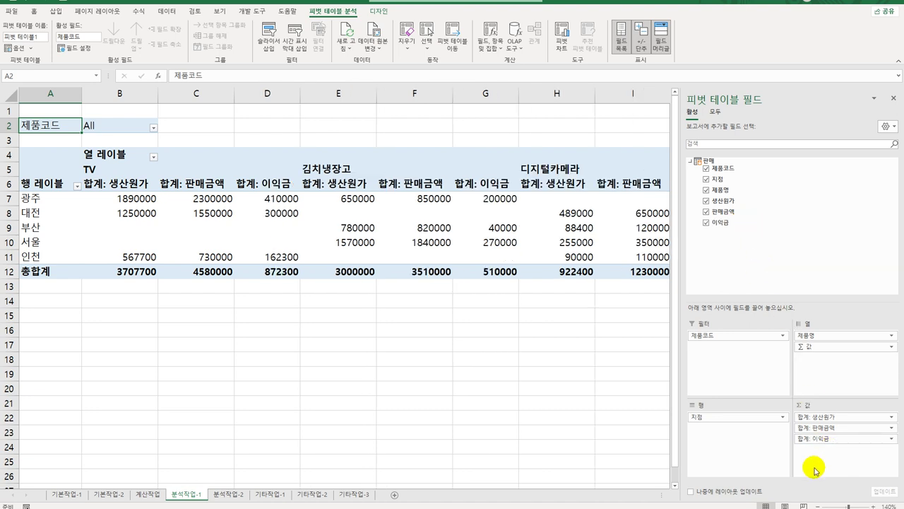
Show the PivotTable in tabular form and move the Σ 값 field from the columns to the rows below 지점
left_click(372, 14)
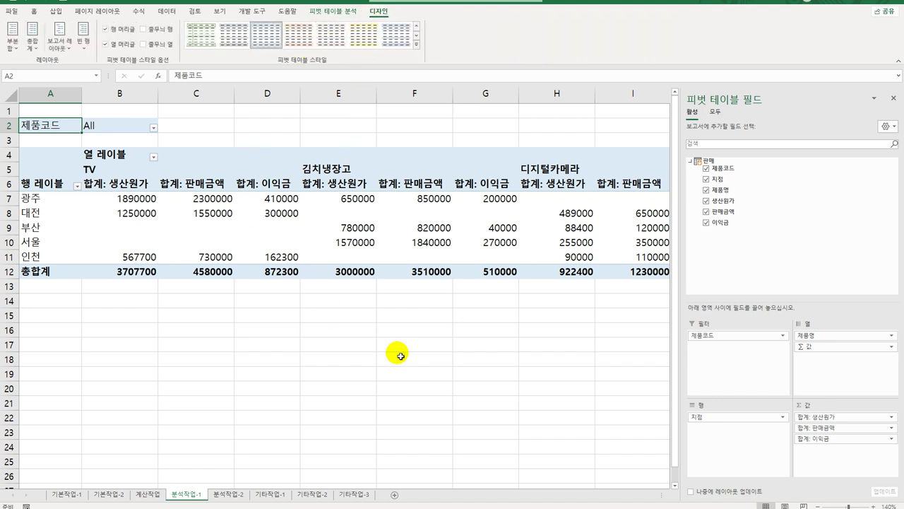
left_click(59, 35)
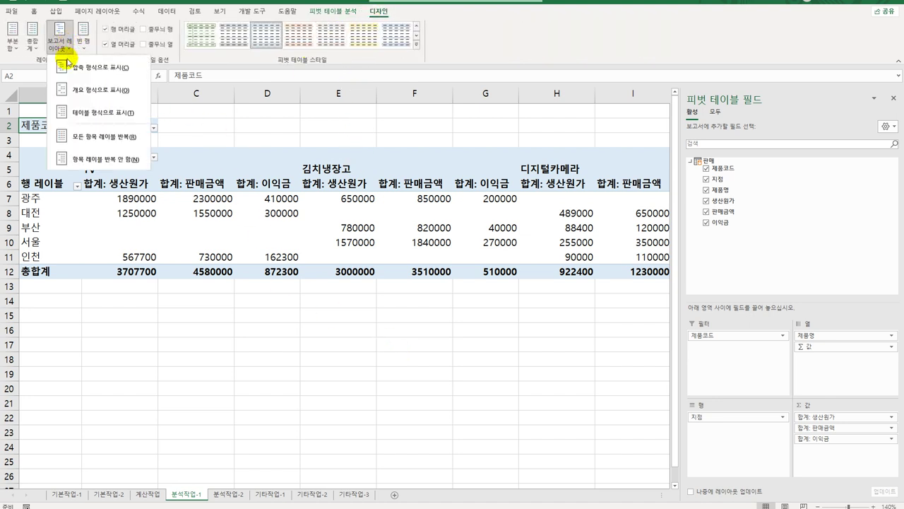
left_click(86, 118)
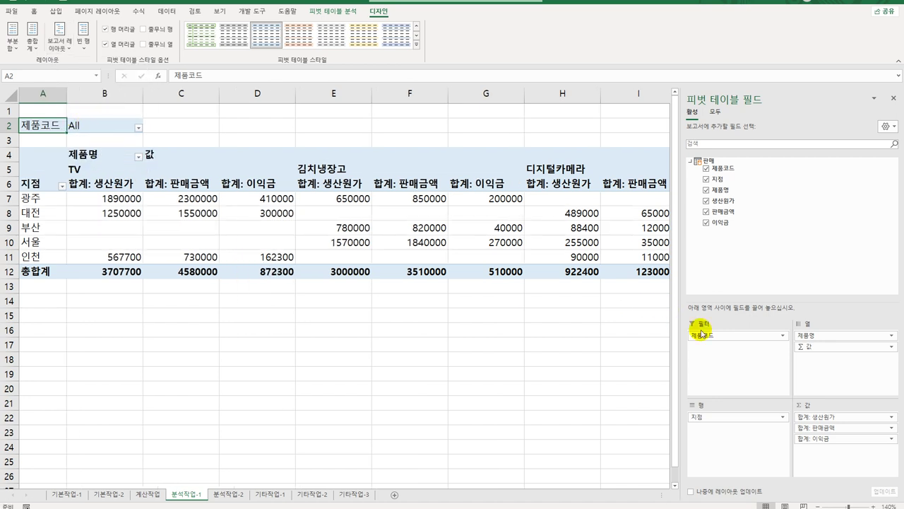
left_click_drag(702, 333, 745, 437)
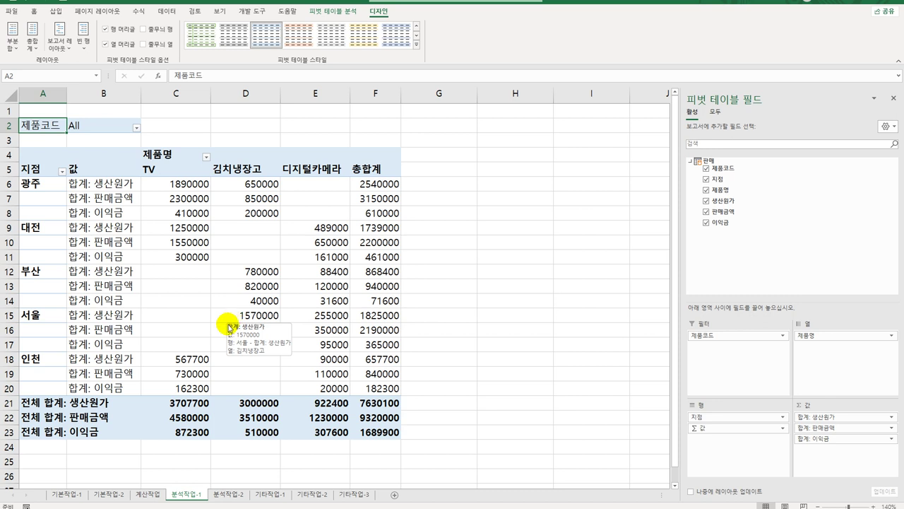
Summarize 생산원가 by average (평균) and format it as a number with thousands separators and 0 decimals
left_click(107, 185)
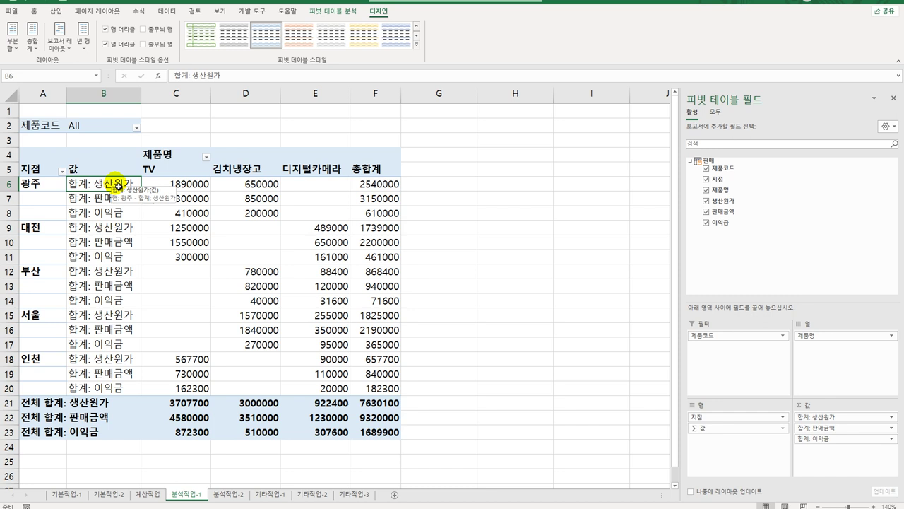
double_click(118, 186)
left_click(275, 226)
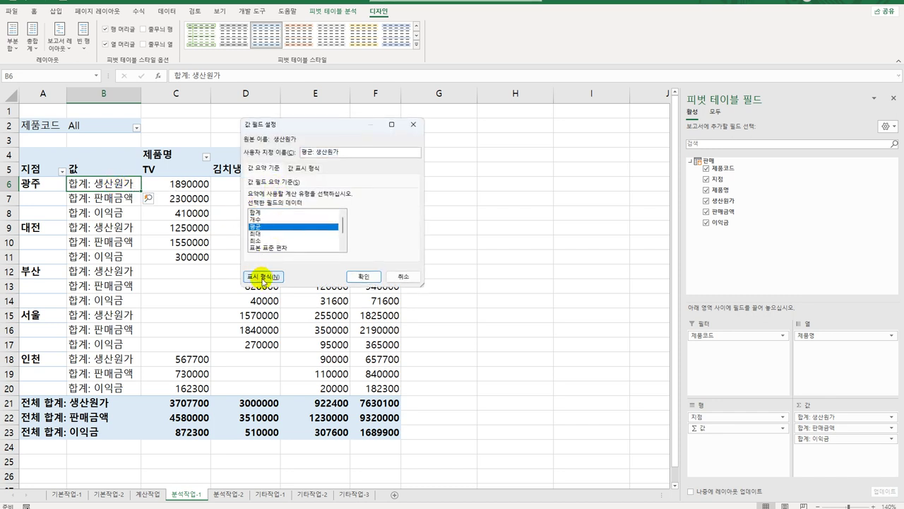
left_click(262, 277)
left_click(233, 128)
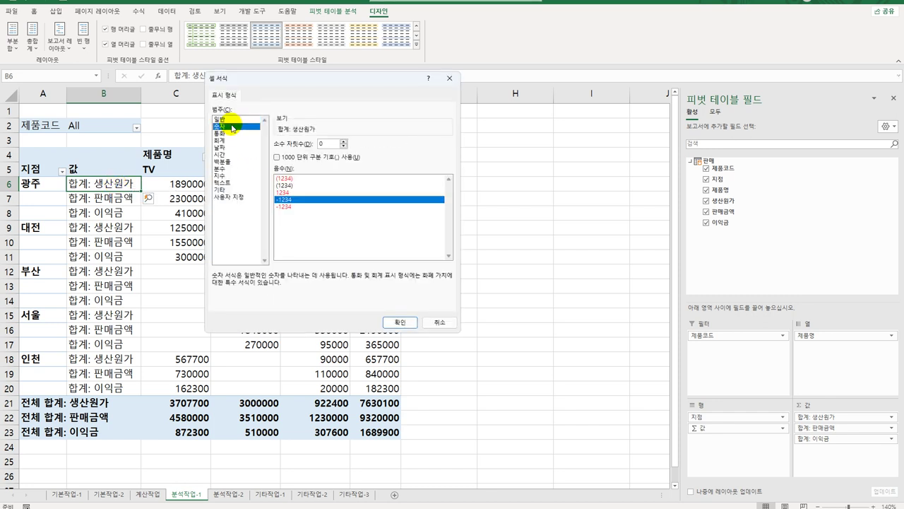
left_click(277, 157)
left_click_drag(337, 78, 446, 104)
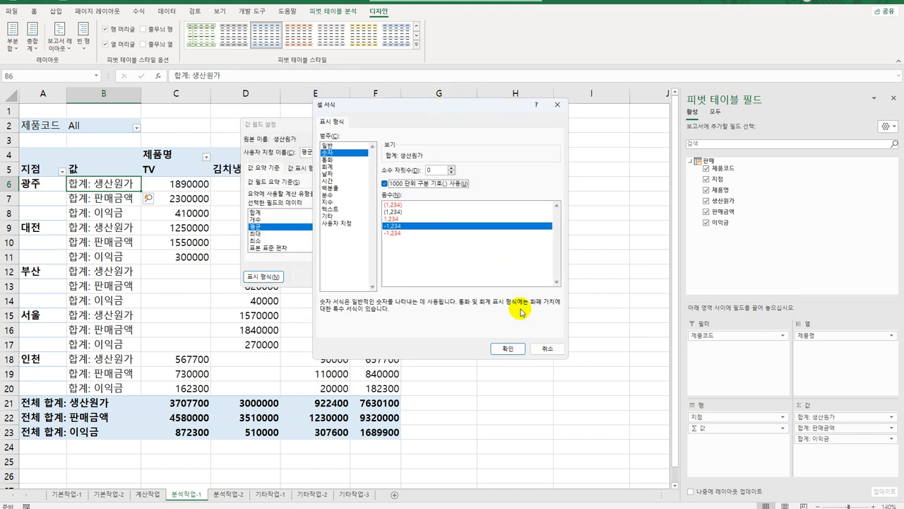
left_click(508, 348)
left_click(378, 284)
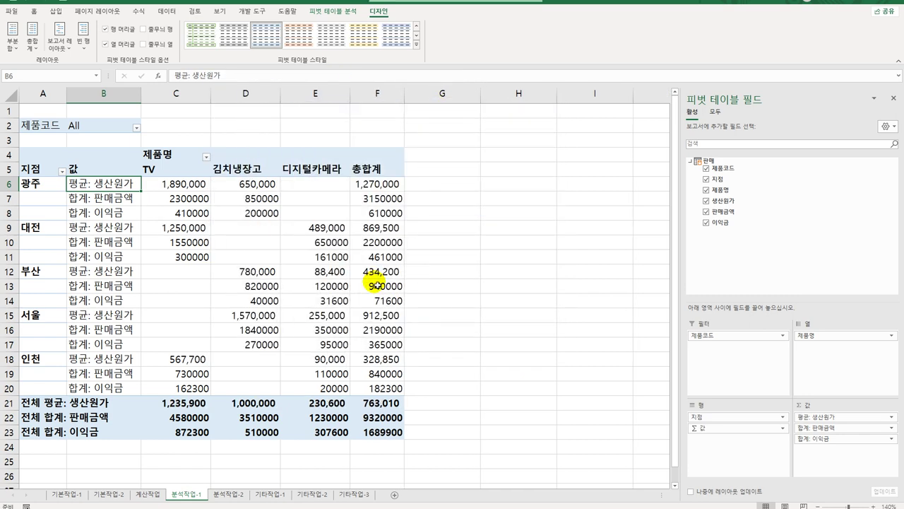
Summarize 판매금액 by average (평균) and format it as a number with thousands separators and 0 decimals
left_click(120, 201)
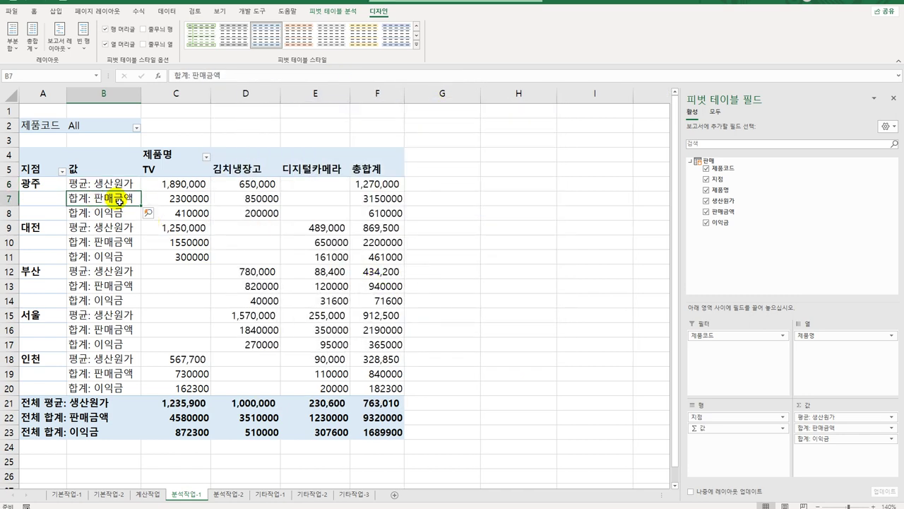
double_click(120, 200)
left_click(265, 227)
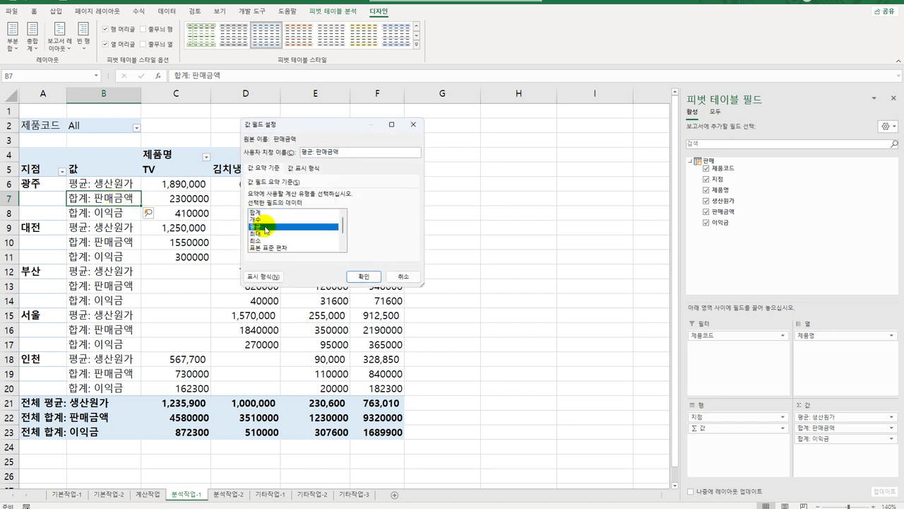
left_click(262, 277)
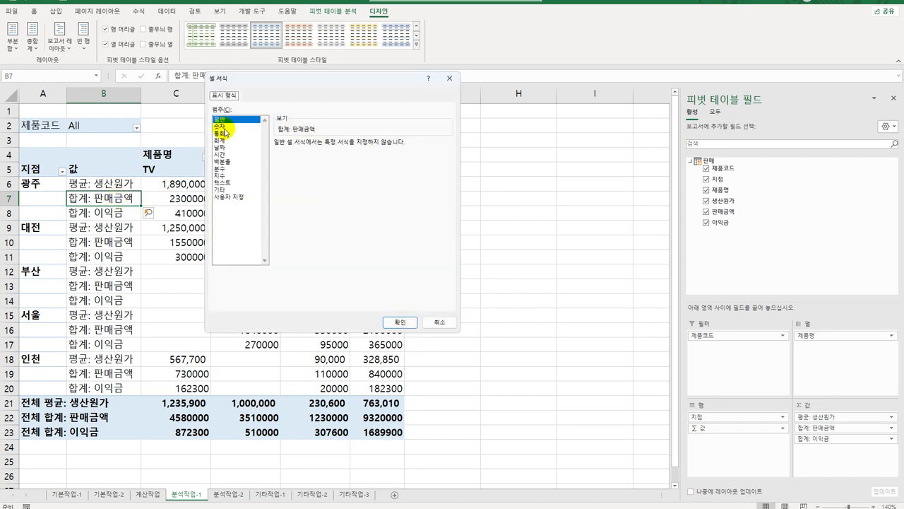
left_click(219, 126)
left_click(277, 157)
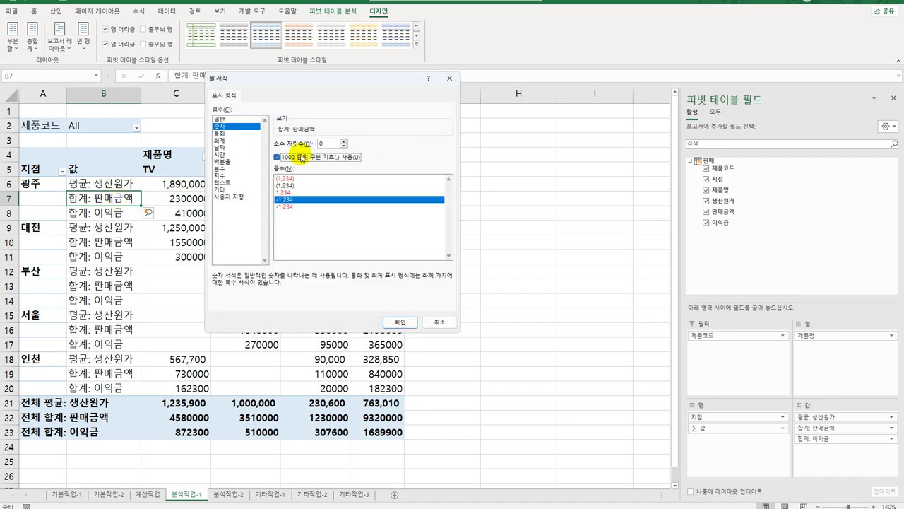
left_click(400, 322)
left_click(368, 275)
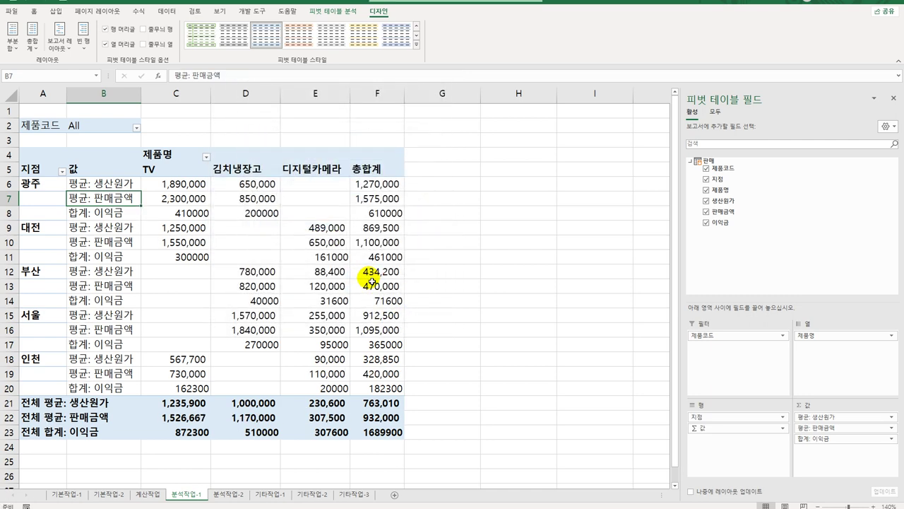
Summarize 이익금 by average (평균) and format it as a number with thousands separators and 0 decimals
left_click(124, 215)
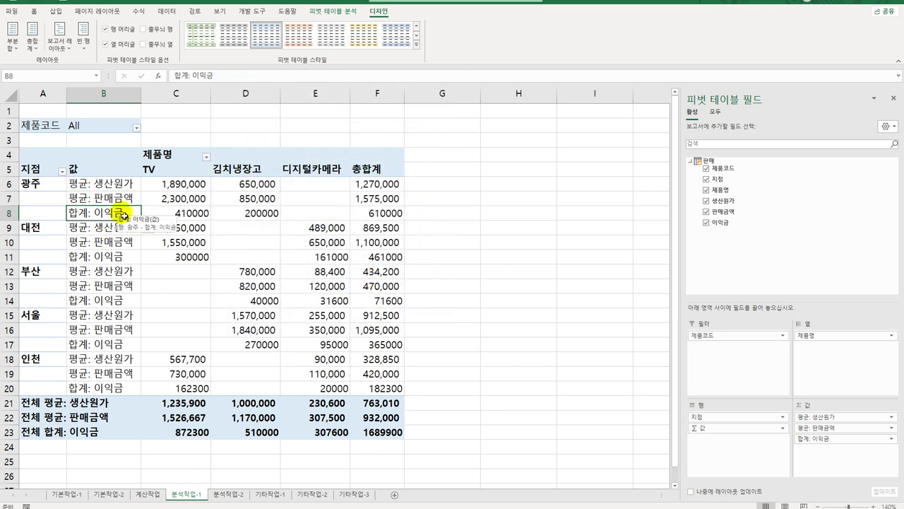
double_click(124, 215)
left_click(259, 227)
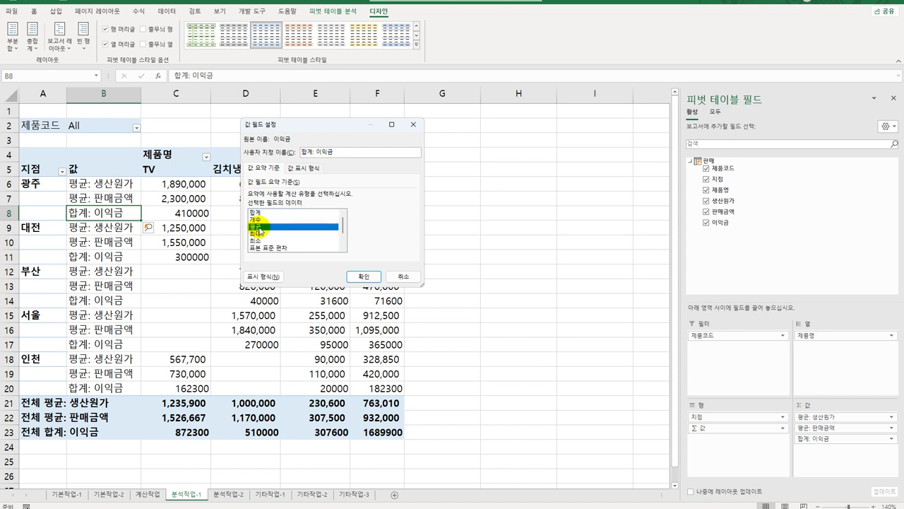
left_click(264, 276)
left_click(231, 126)
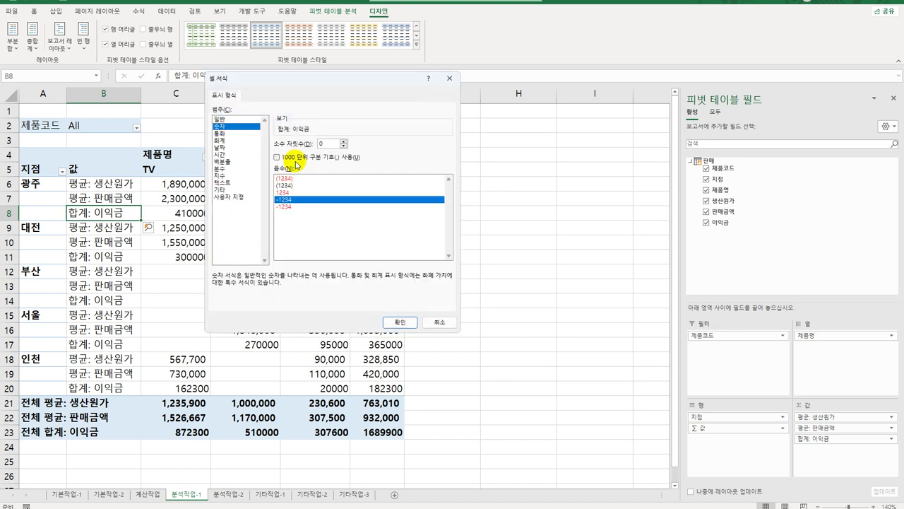
left_click(291, 156)
left_click(397, 324)
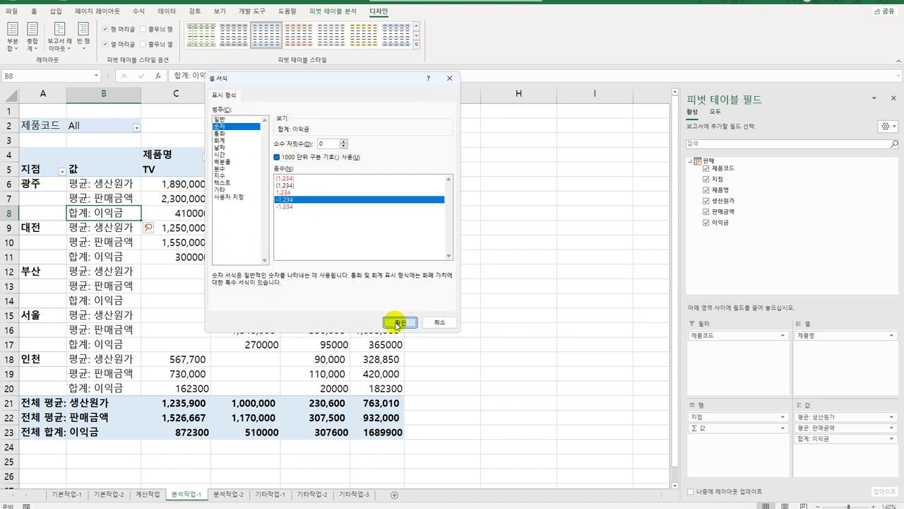
left_click(366, 282)
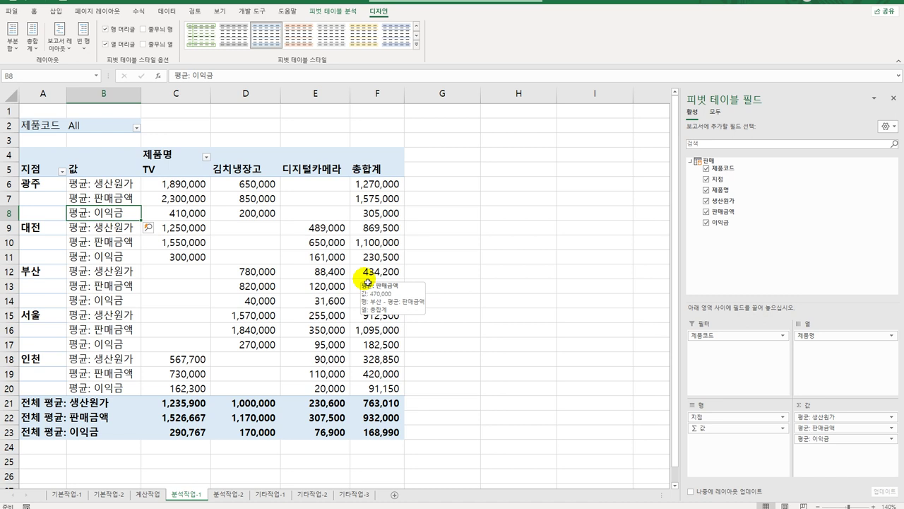
Move the 서울 item up two places in the PivotTable's 지점 rows so that it sits directly below 광주
left_click(44, 320)
right_click(44, 320)
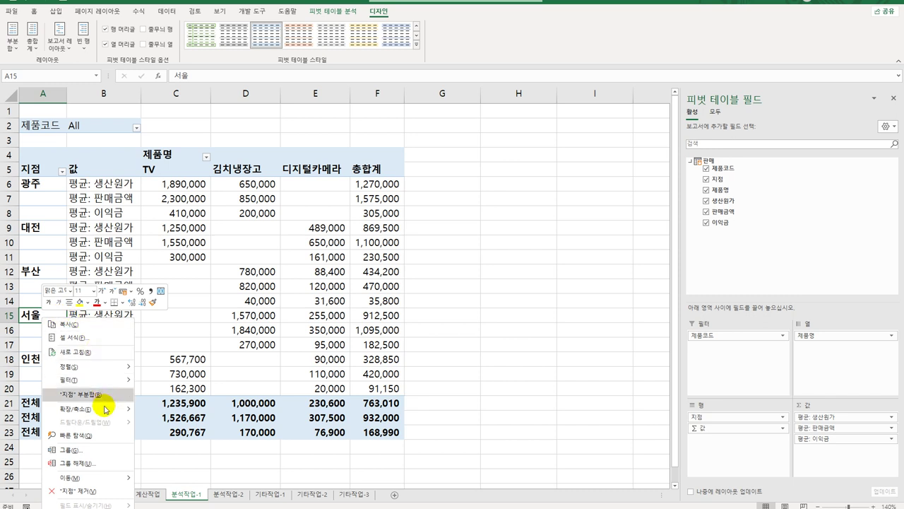
mouse_move(109, 479)
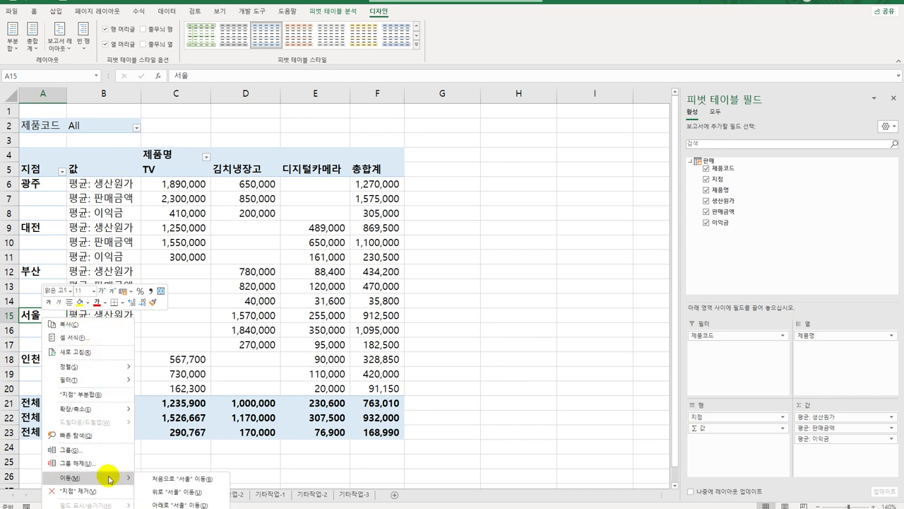
left_click(189, 491)
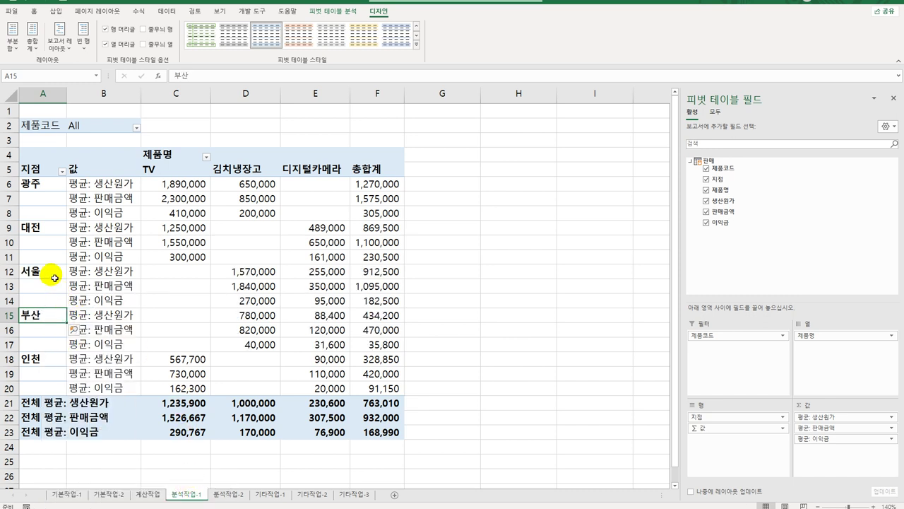
right_click(53, 277)
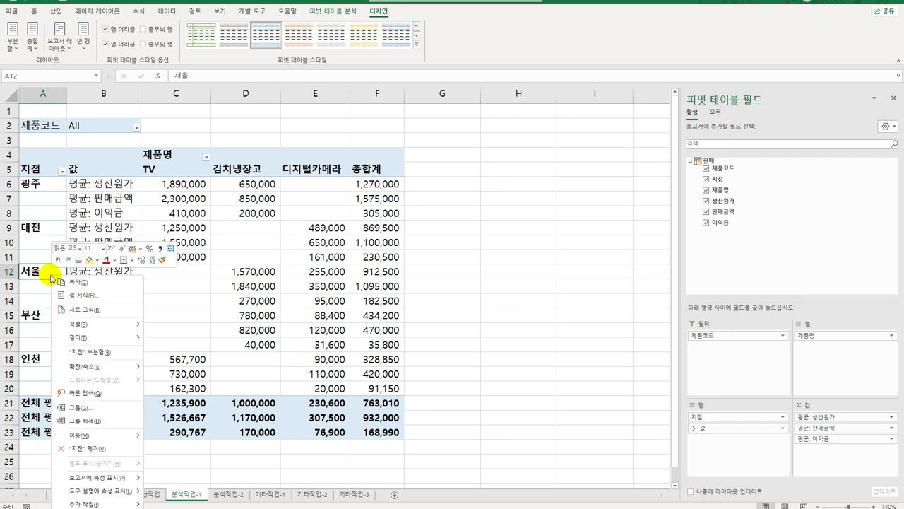
mouse_move(125, 434)
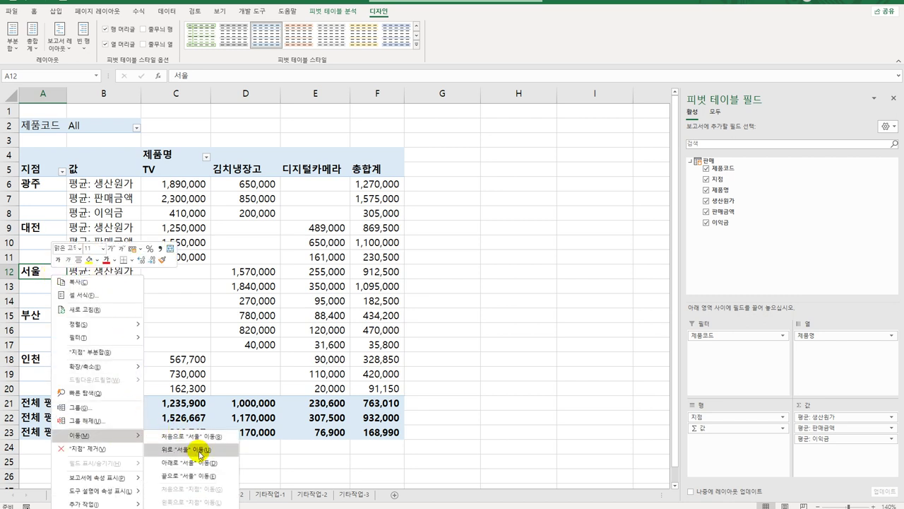
left_click(201, 455)
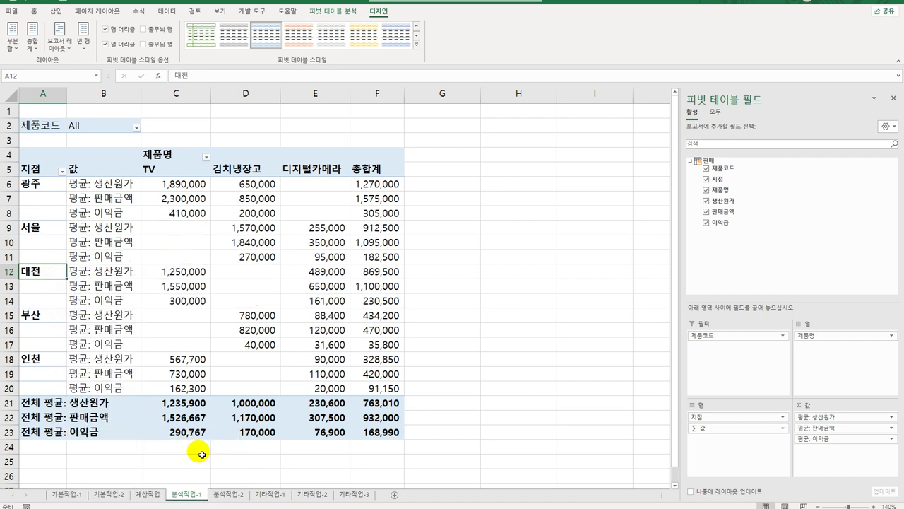
left_click(58, 230)
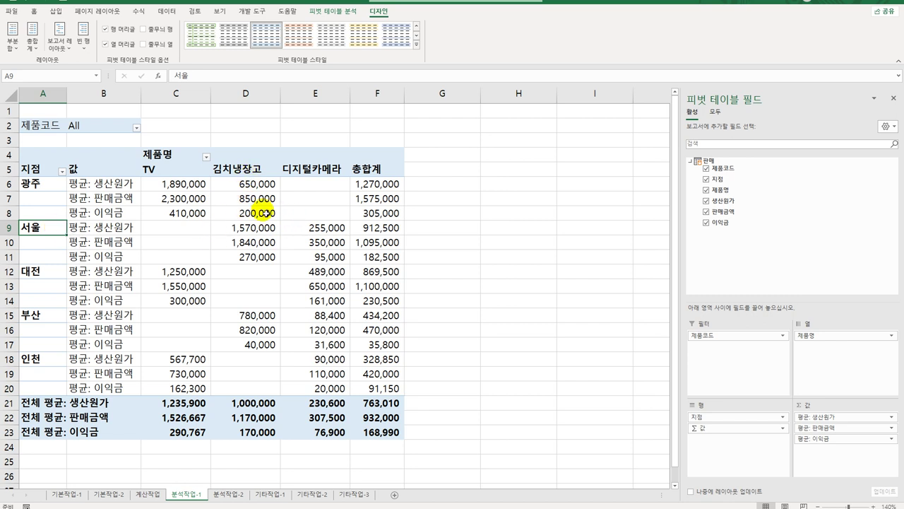
In the PivotTable options, show empty cells as * and merge and center the cells with labels
right_click(224, 190)
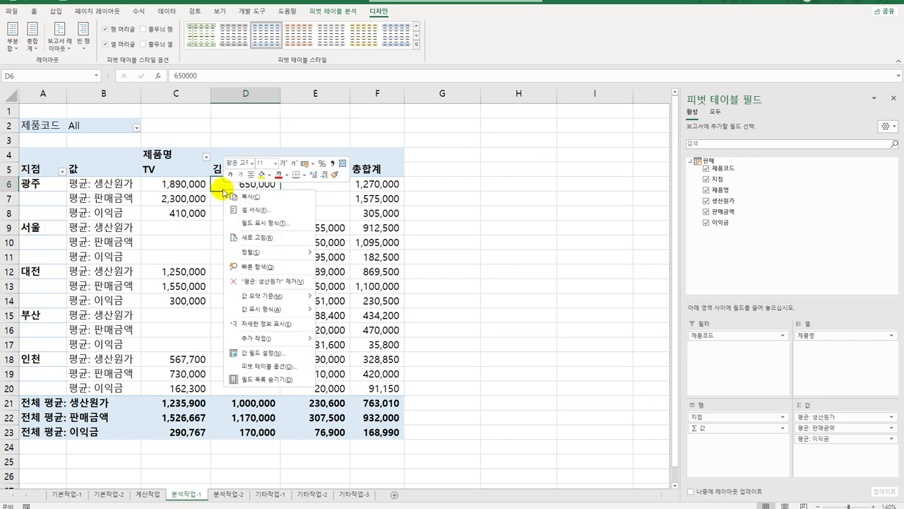
left_click(296, 367)
left_click_drag(297, 176, 430, 115)
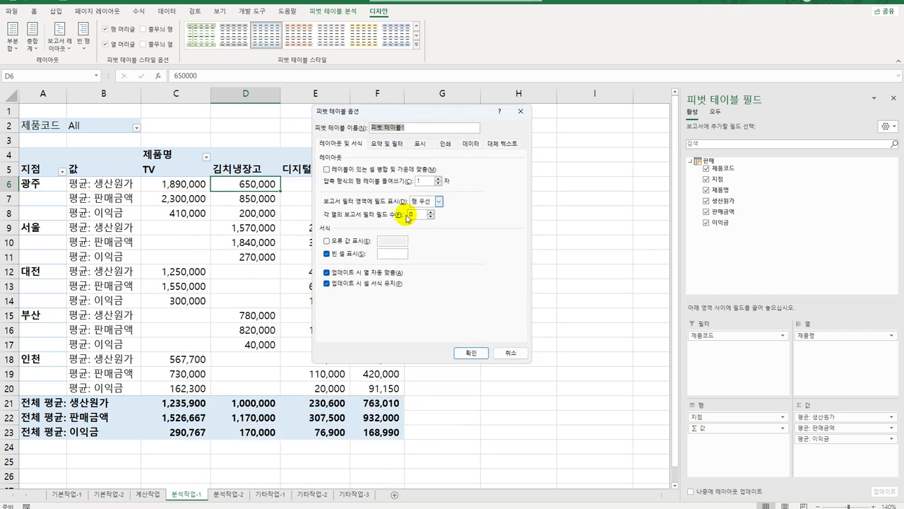
left_click(389, 255)
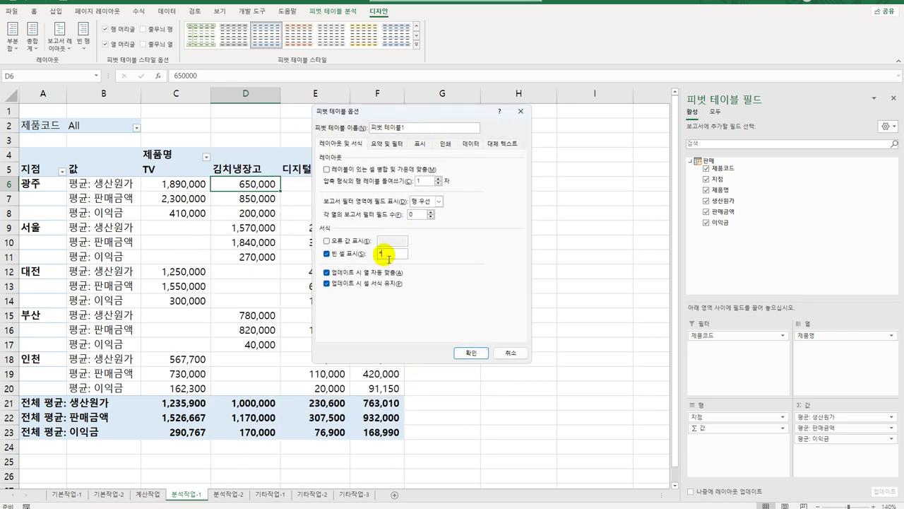
type("*")
left_click(339, 170)
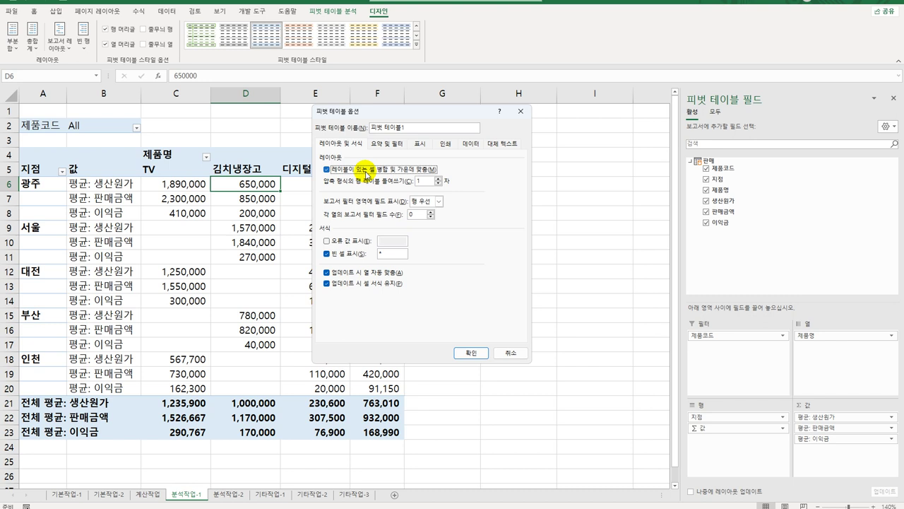
Turn off the PivotTable's row and column grand totals and apply the options
left_click(386, 145)
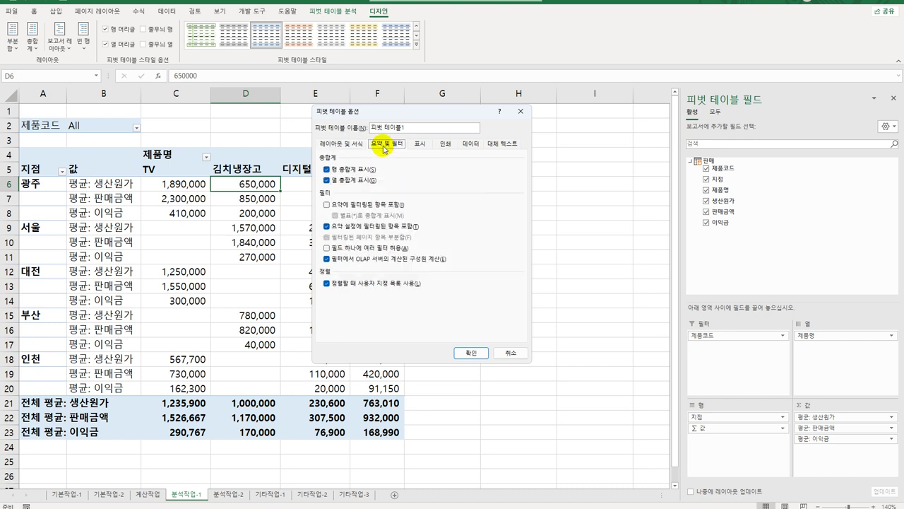
left_click(339, 171)
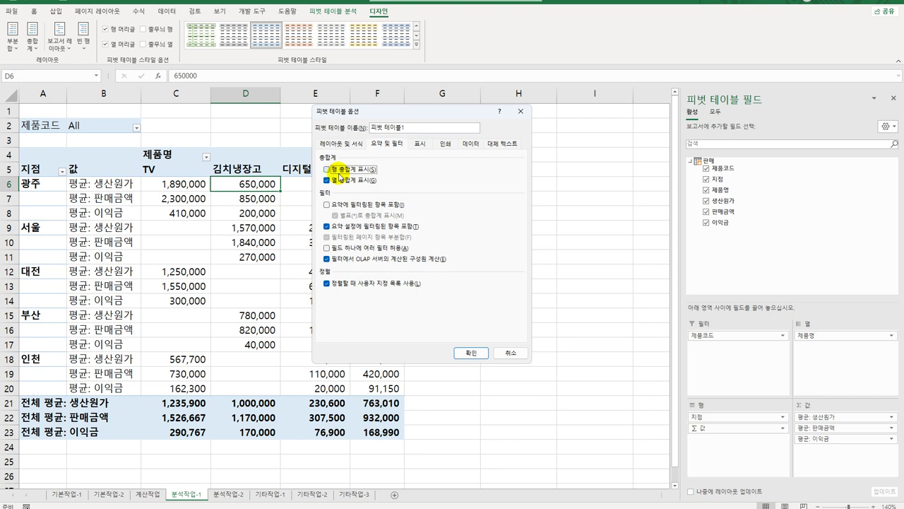
left_click(339, 182)
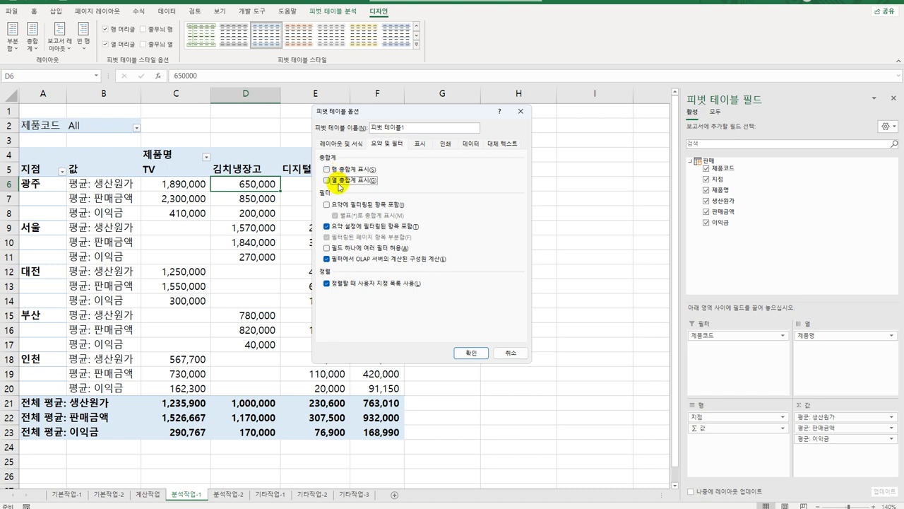
left_click(471, 353)
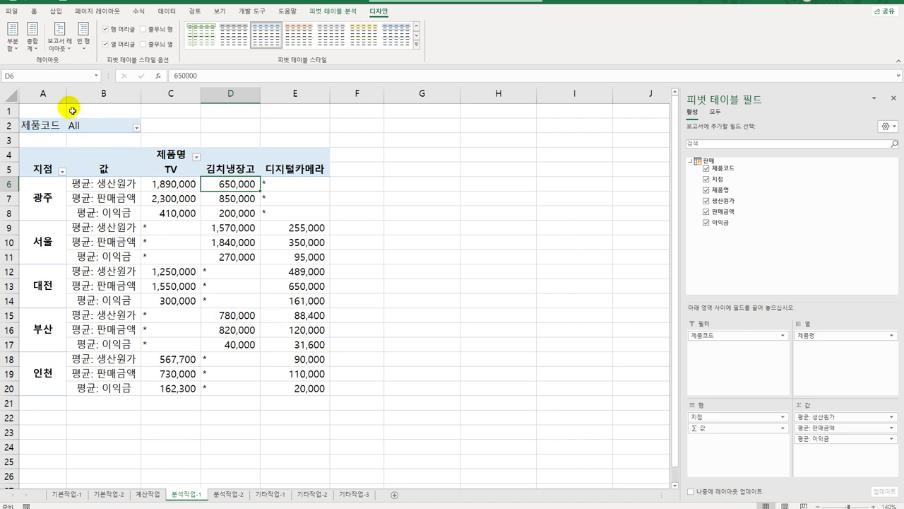
left_click(31, 48)
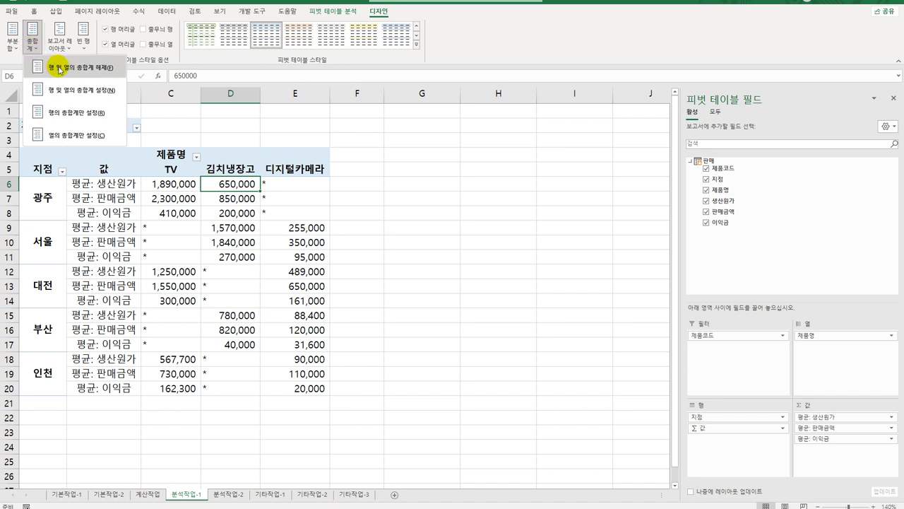
left_click(382, 258)
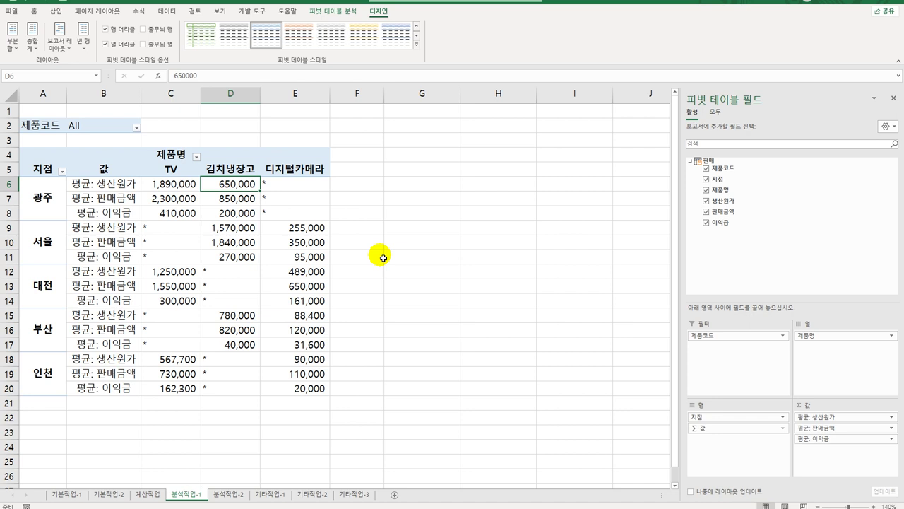
On the 분석작업-2 sheet, start a custom sort of 표1's range B4:D8 with the orientation set to left to right (왼쪽에서 오른쪽)
left_click(229, 496)
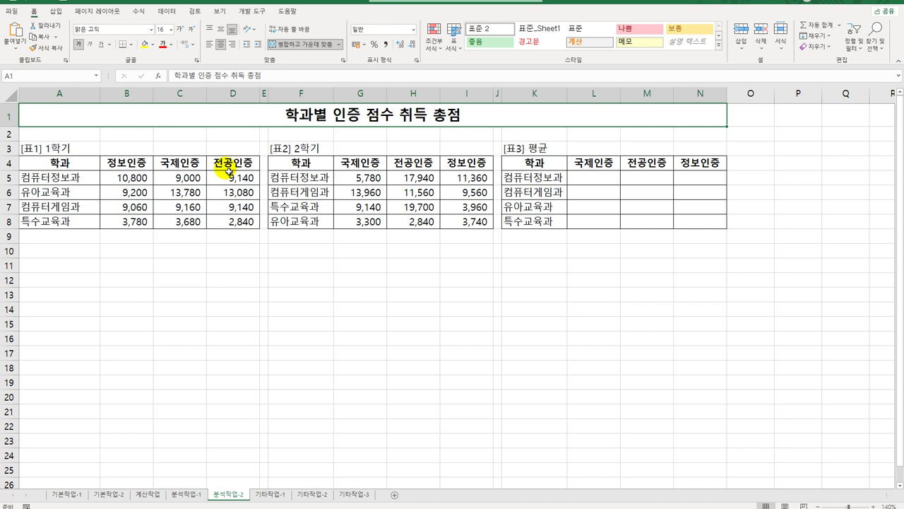
left_click_drag(131, 163, 233, 223)
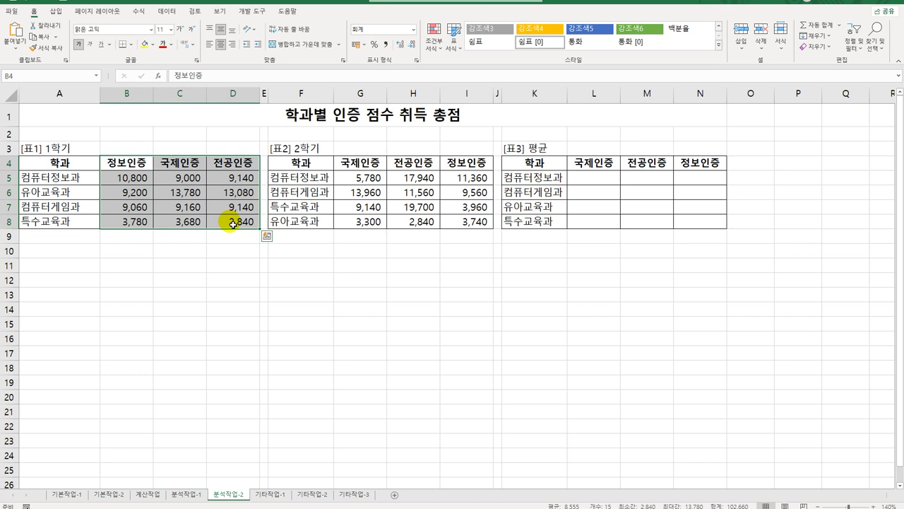
left_click(166, 11)
left_click(256, 45)
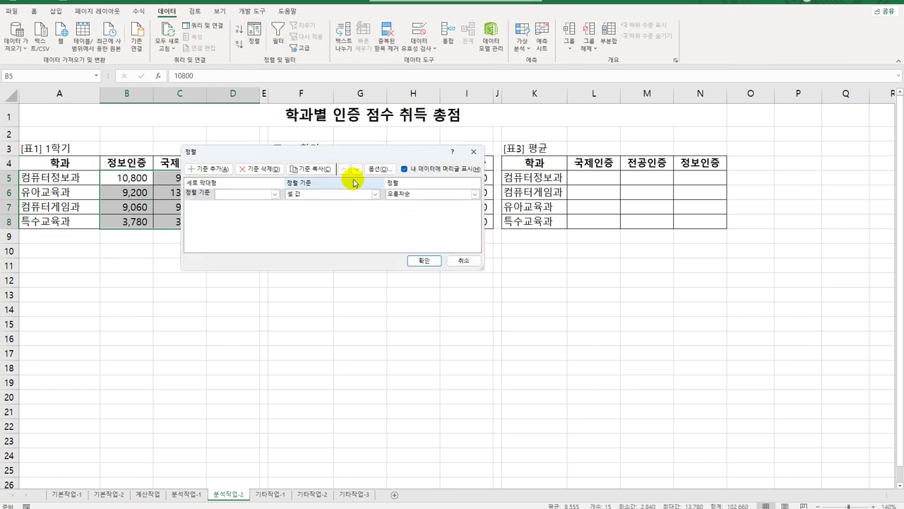
left_click_drag(353, 151, 465, 161)
left_click(486, 175)
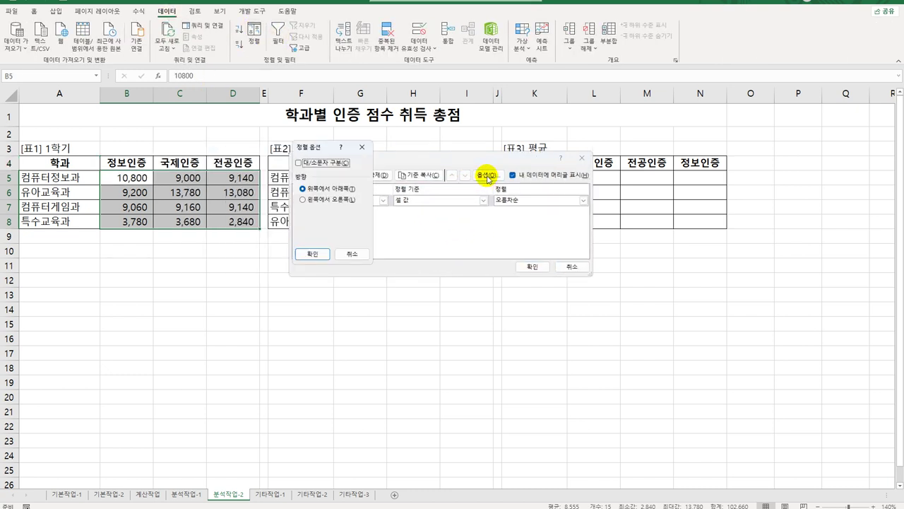
left_click_drag(313, 149, 387, 219)
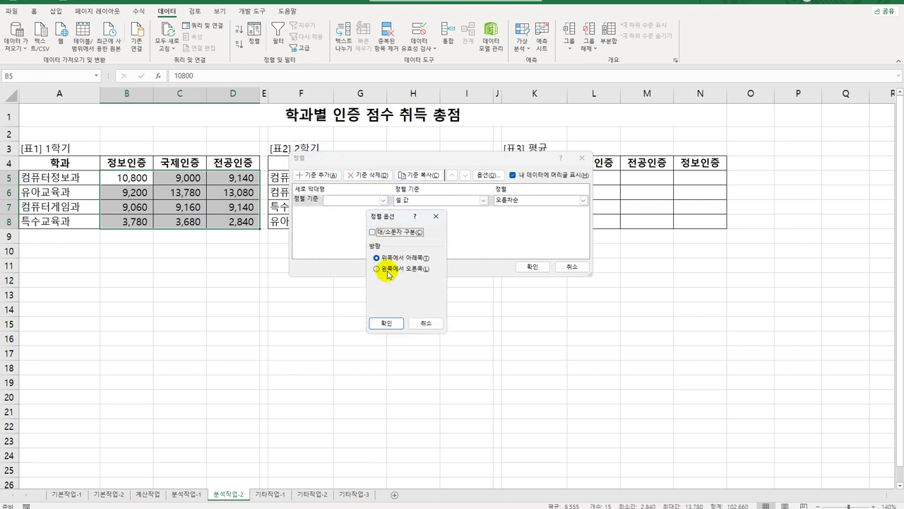
left_click(387, 270)
left_click(386, 323)
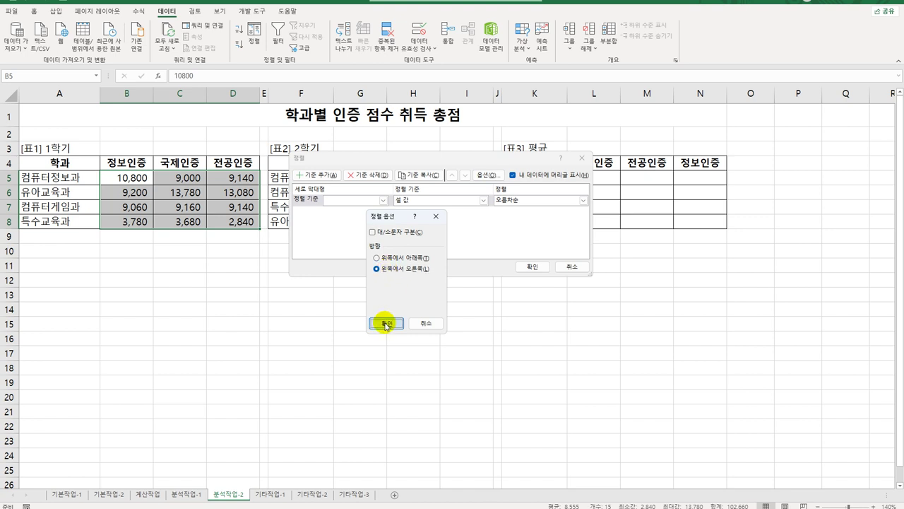
Set the sort key to 행 4 and add a custom order list with the entries 국제인증, 전공인증, 정보인증
left_click(384, 201)
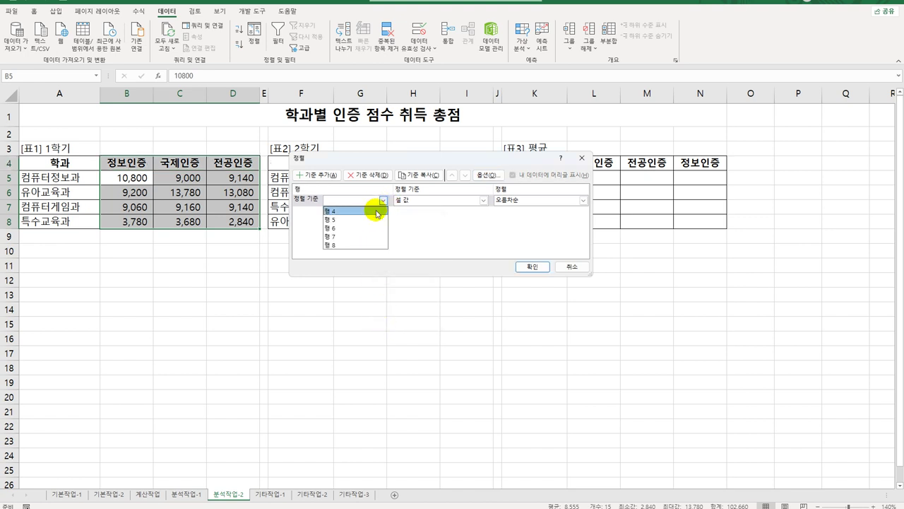
left_click(376, 210)
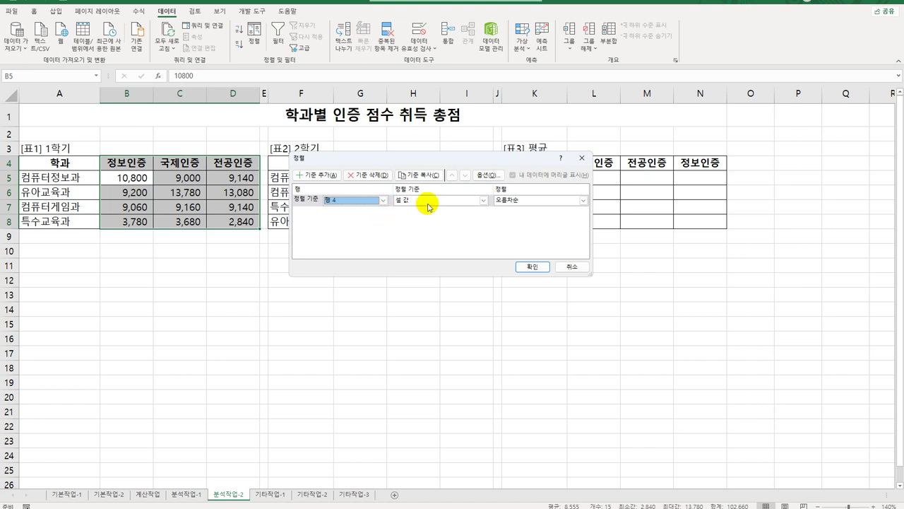
left_click(579, 201)
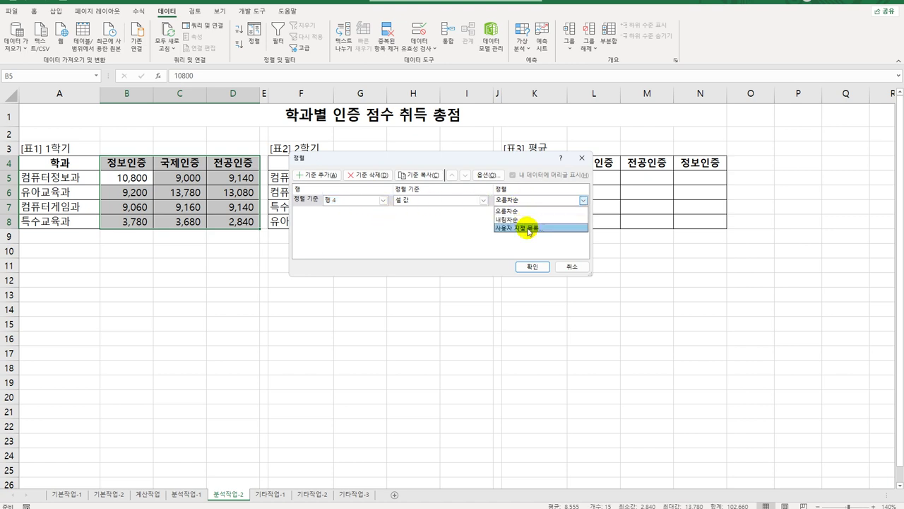
left_click(529, 229)
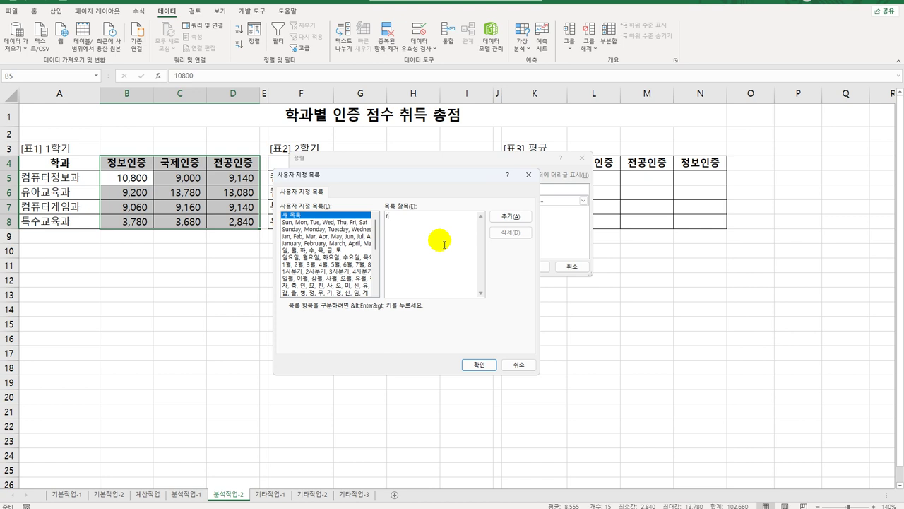
type("국제인증")
key("Return")
type("전공인")
type("증")
key("Return")
type("정보인증")
left_click(505, 219)
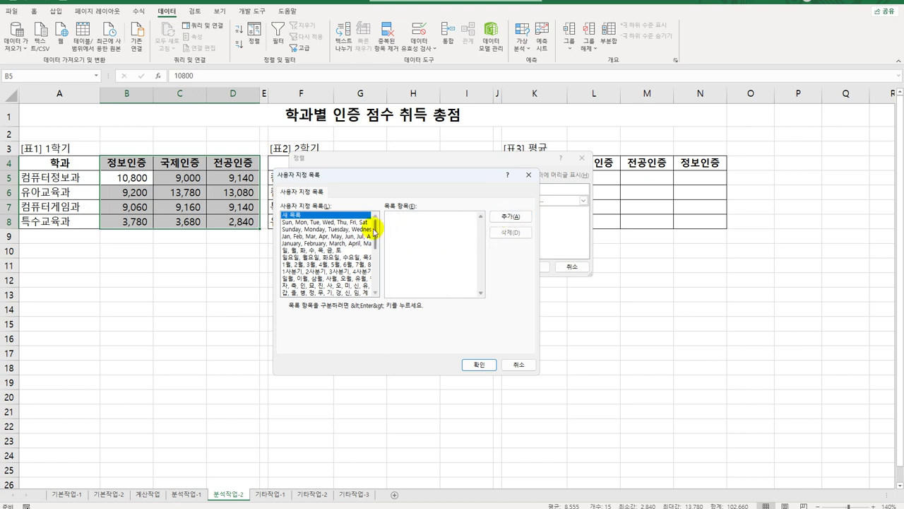
Choose the custom list 국제인증, 전공인증, 정보인증 as the sort order and apply the sort to 표1's columns
left_click_drag(375, 231, 370, 280)
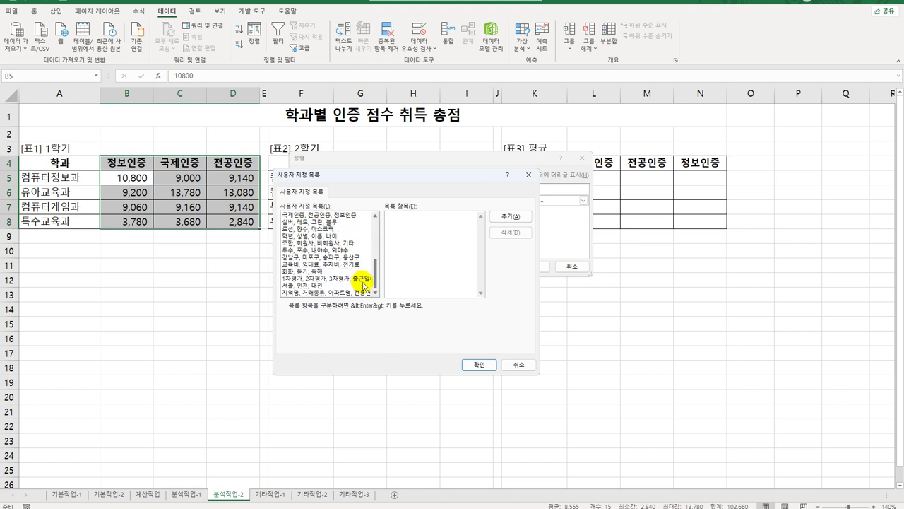
left_click(318, 214)
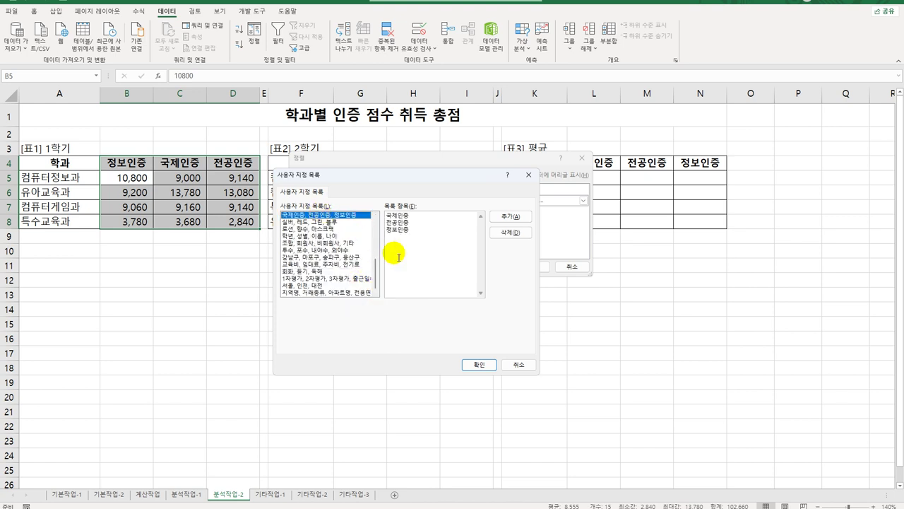
left_click(477, 364)
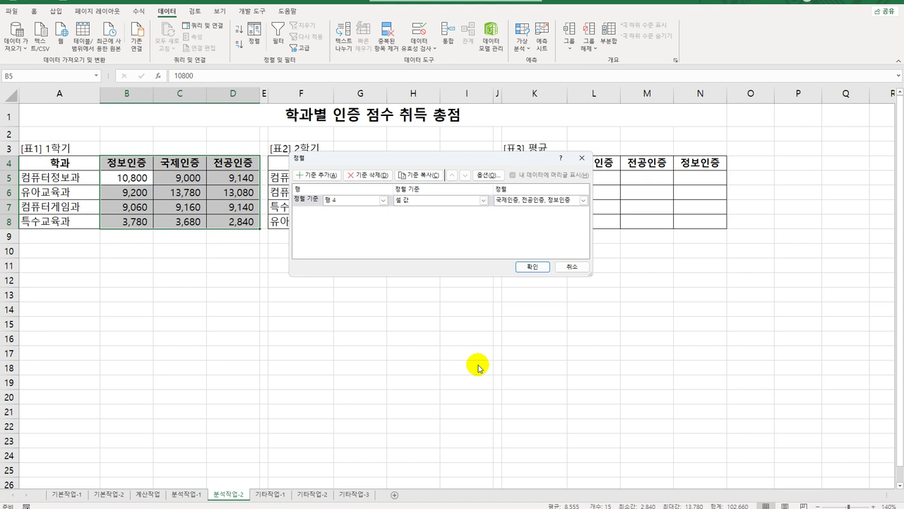
left_click(541, 266)
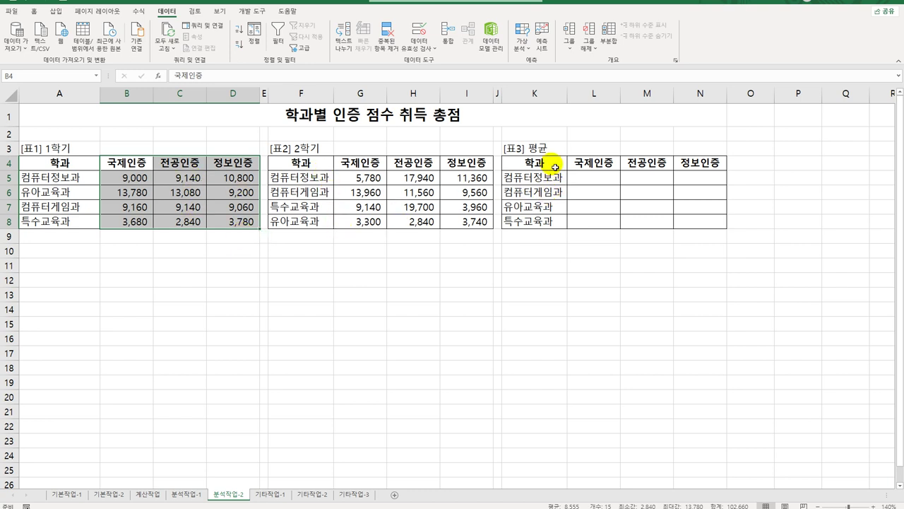
Start a data consolidation into 표3's range K4:N8 with the function set to average (평균)
left_click_drag(551, 167, 689, 222)
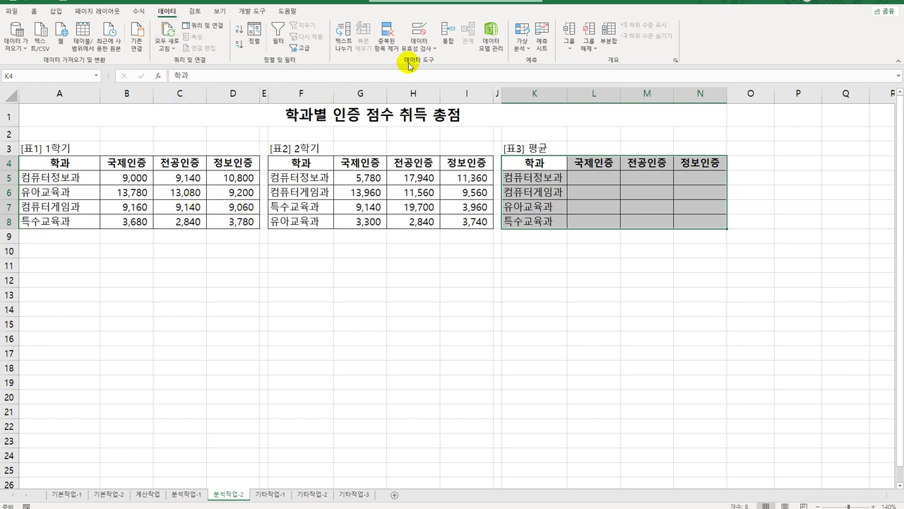
left_click(448, 32)
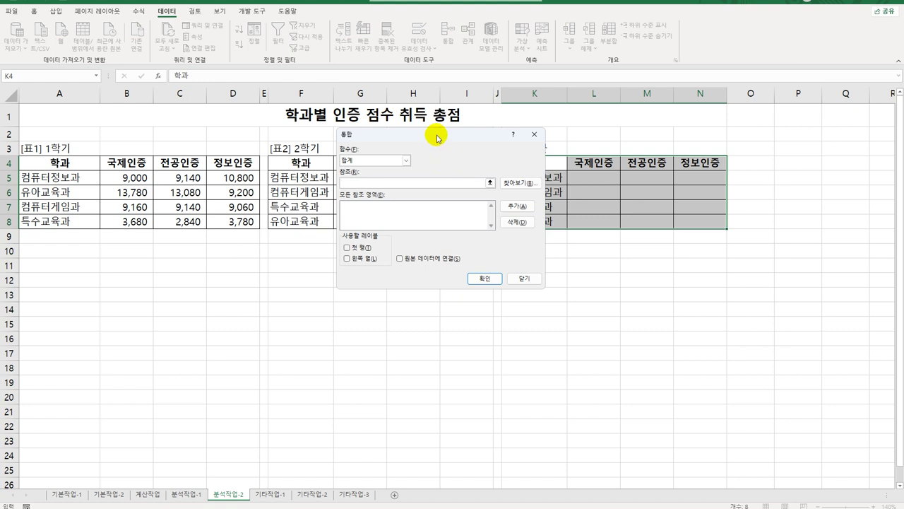
left_click_drag(434, 137, 330, 222)
left_click(279, 247)
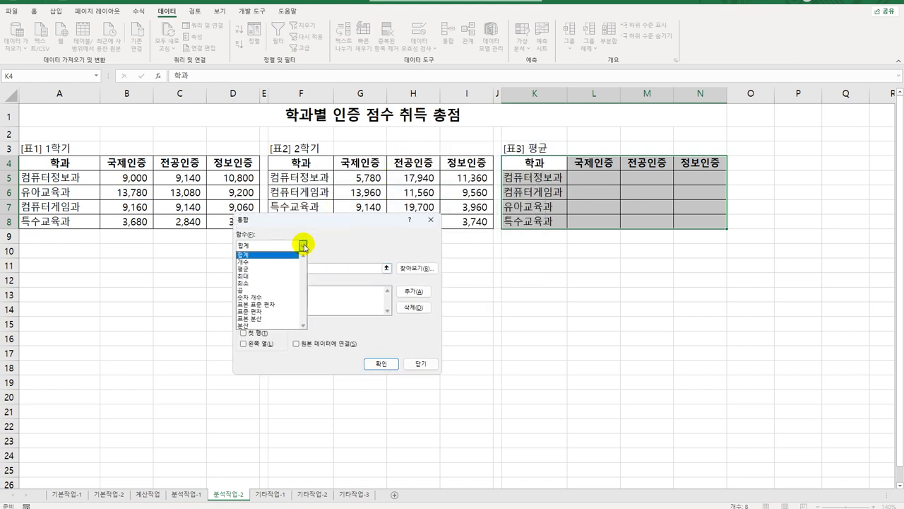
left_click(290, 269)
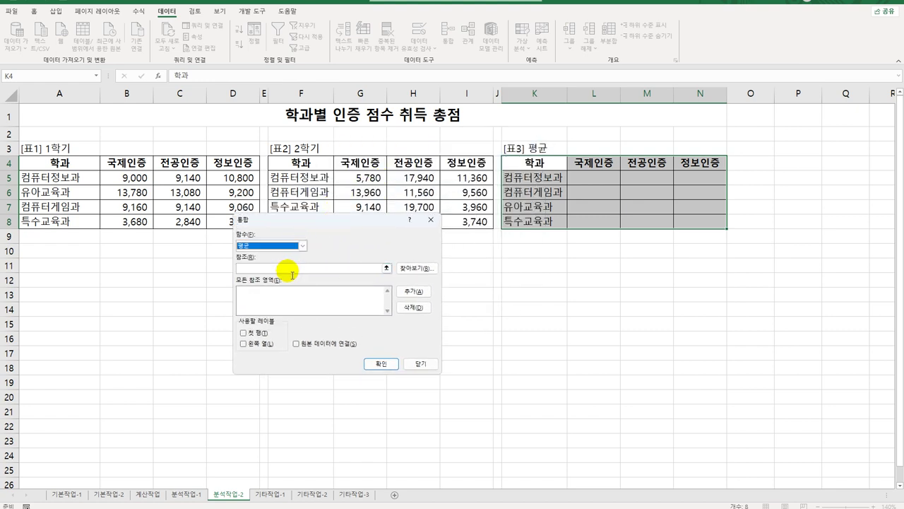
Add 표1's range A4:D8 and 표2's range F4:I8 as the consolidation references
left_click_drag(65, 170, 243, 225)
left_click(423, 293)
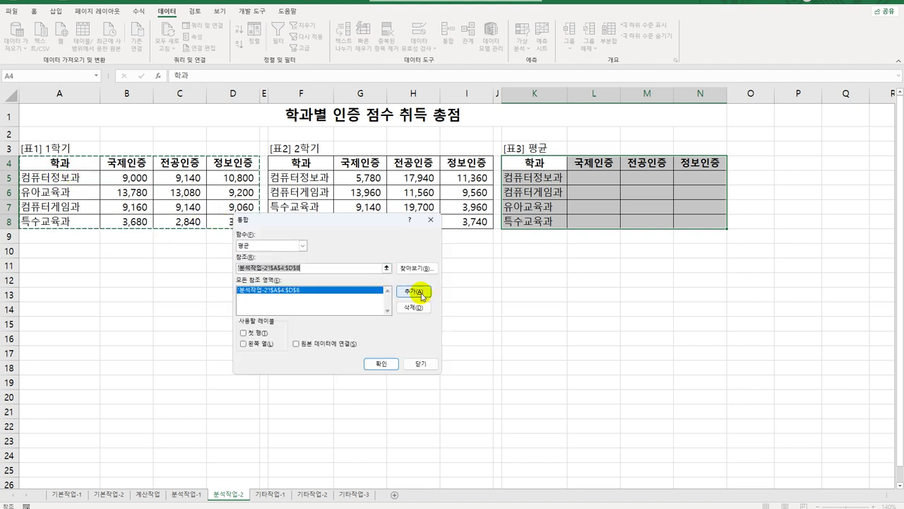
left_click_drag(325, 164, 468, 222)
left_click(417, 291)
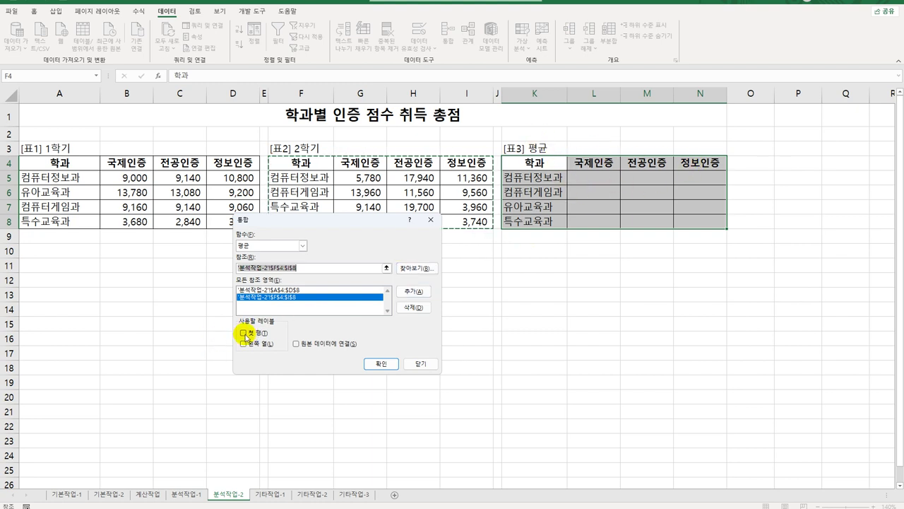
Use the top row (첫 행) and left column (왼쪽 열) as labels and run the consolidation into 표3
left_click(243, 332)
left_click(244, 344)
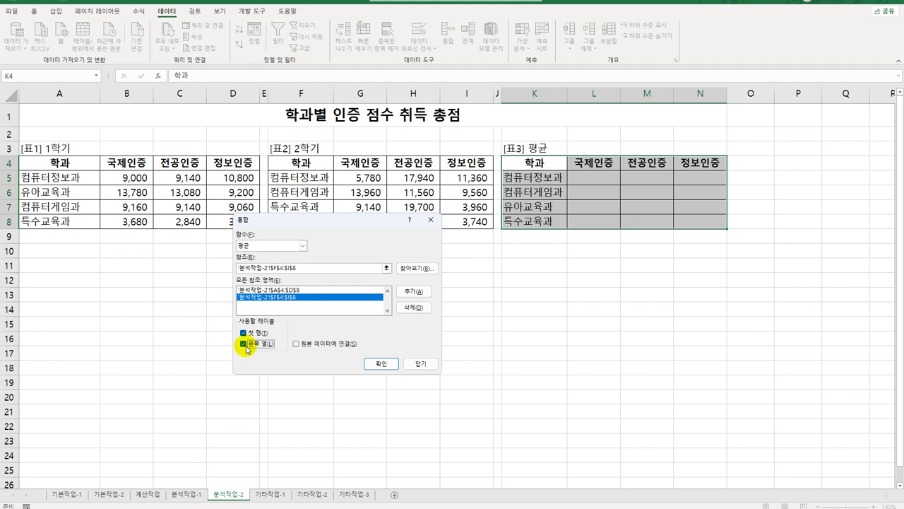
left_click(367, 365)
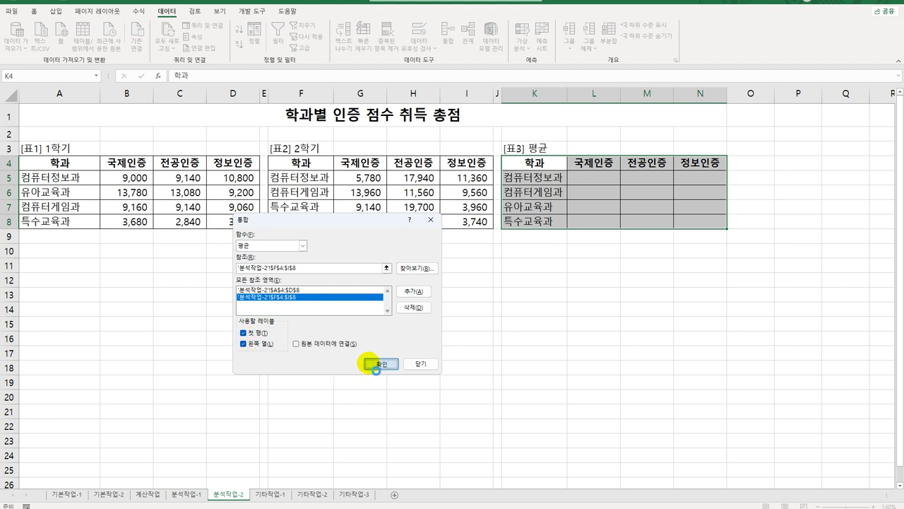
left_click(614, 224)
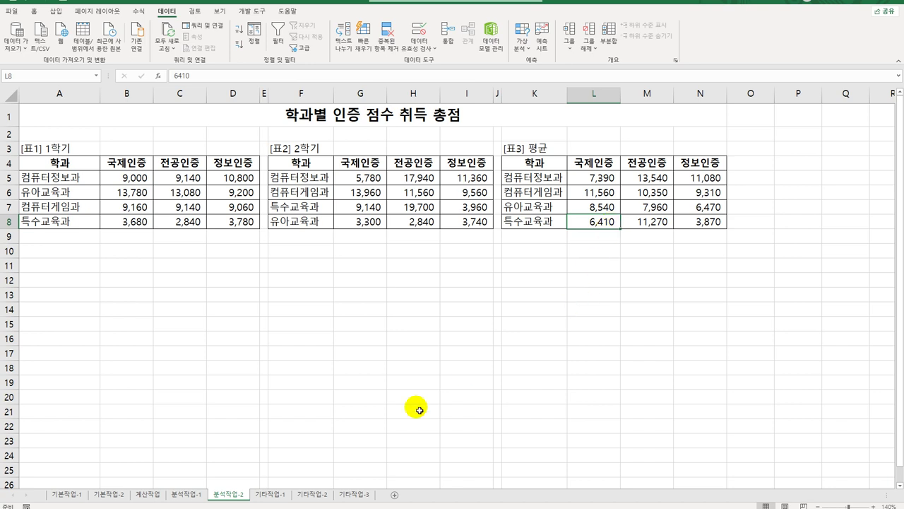
On the 기타작업-1 sheet, set the custom text angle of the chart's horizontal axis labels to 45°
left_click(260, 494)
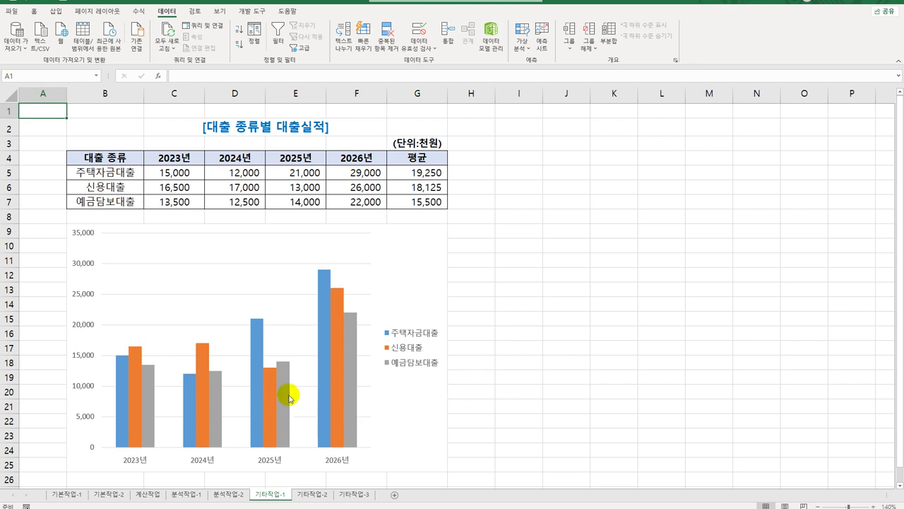
scroll(279, 364, "down", 3)
left_click(267, 332)
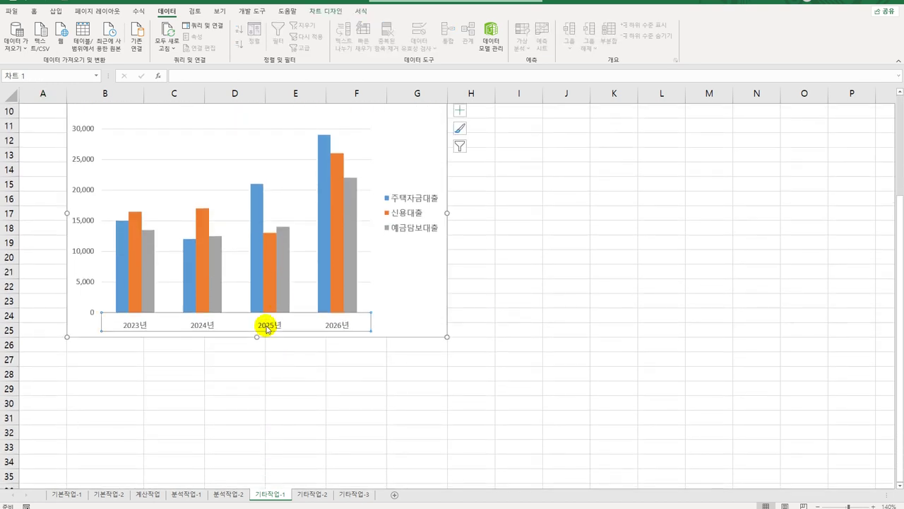
right_click(270, 330)
left_click(318, 458)
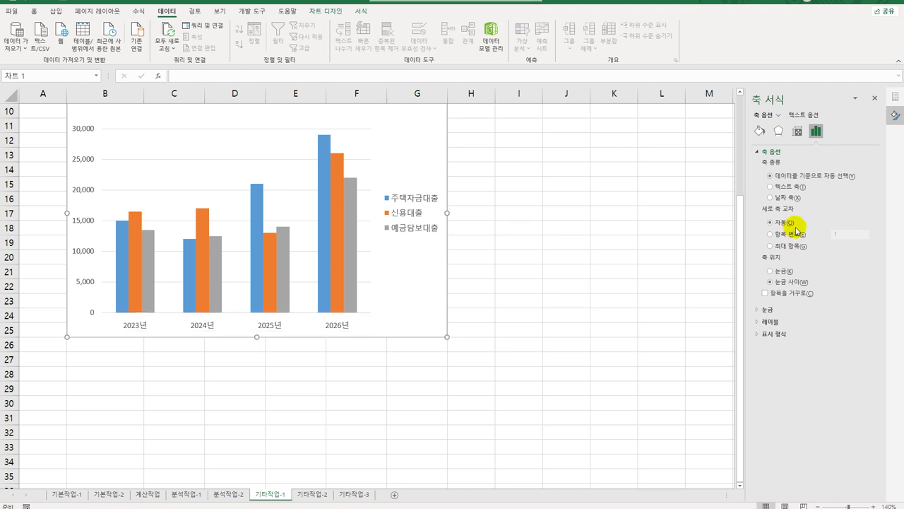
left_click(797, 132)
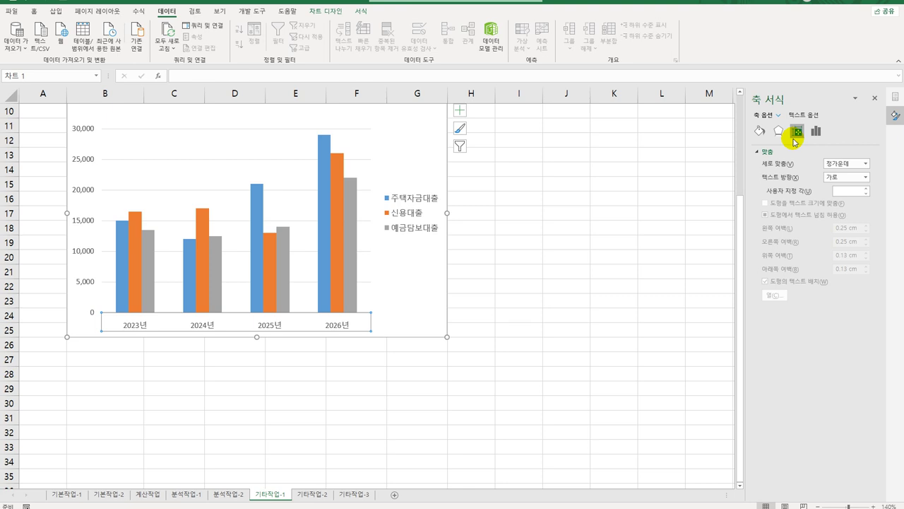
left_click(848, 192)
type("45")
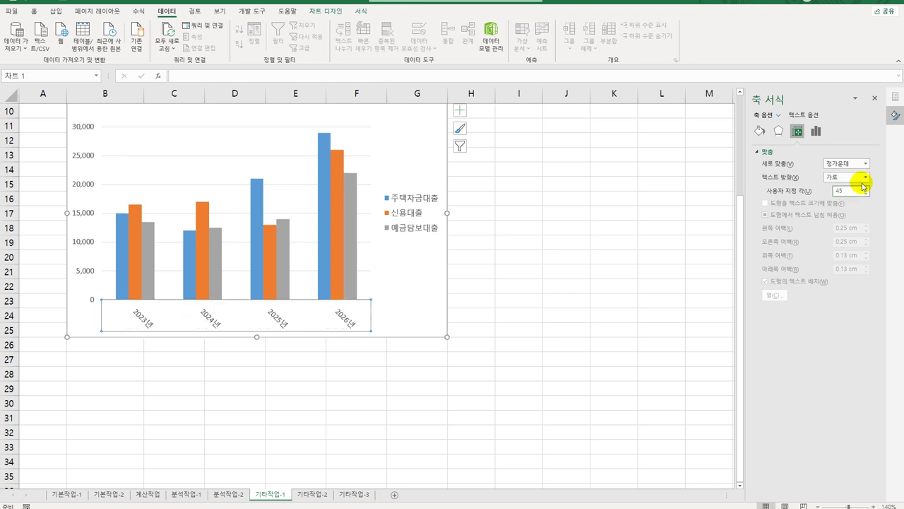
left_click(856, 178)
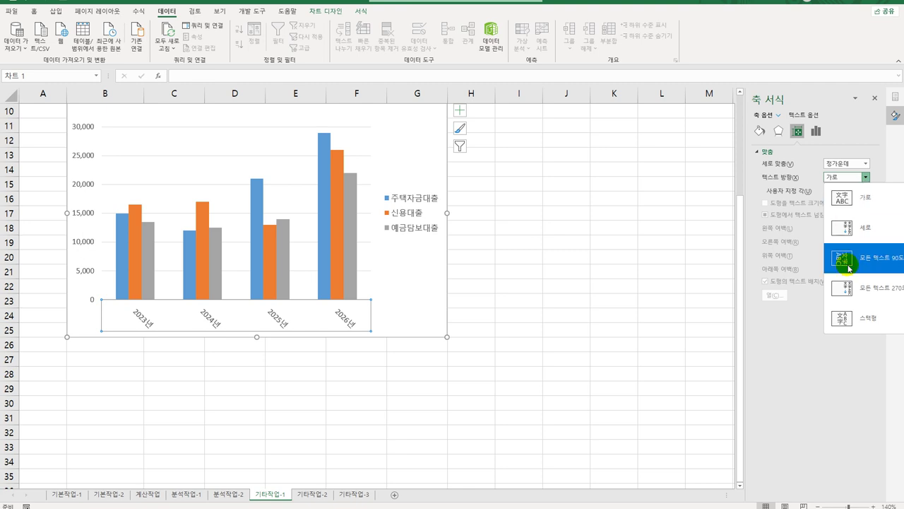
left_click(866, 177)
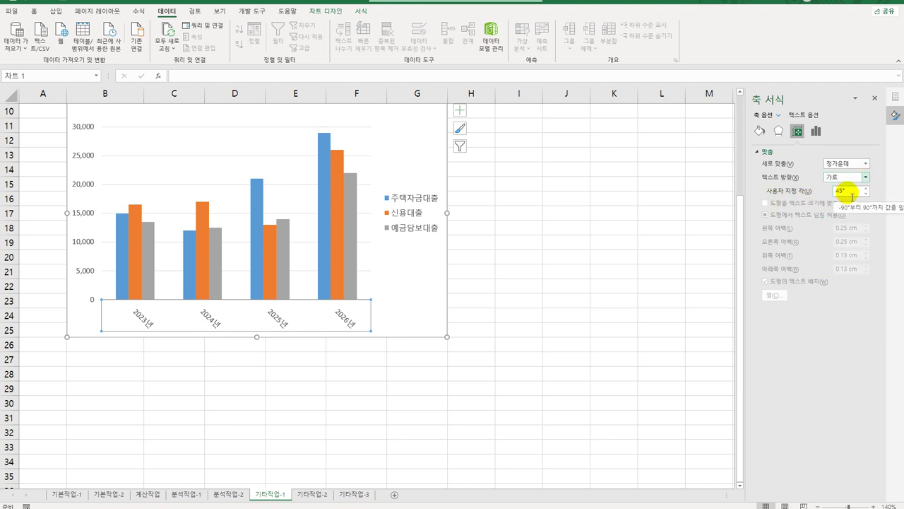
left_click(852, 197)
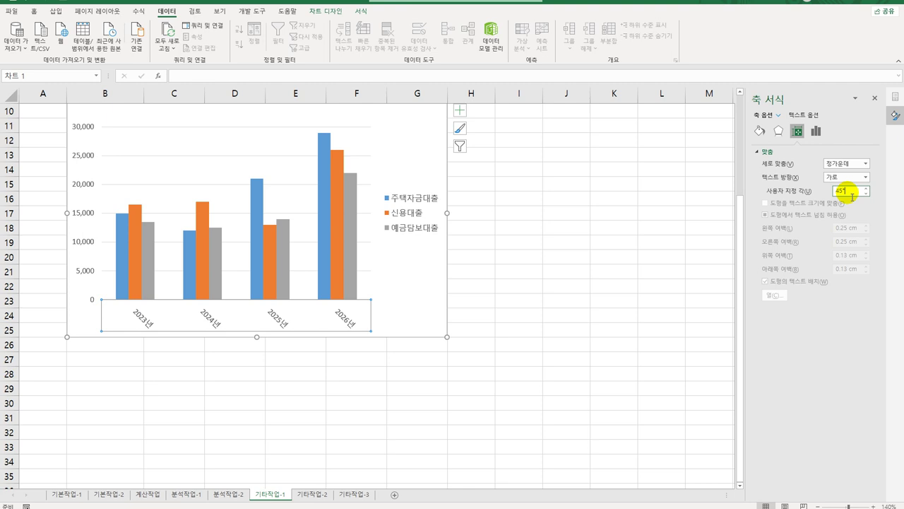
Display the chart's vertical axis values in reverse order (값을 거꾸로)
left_click(90, 188)
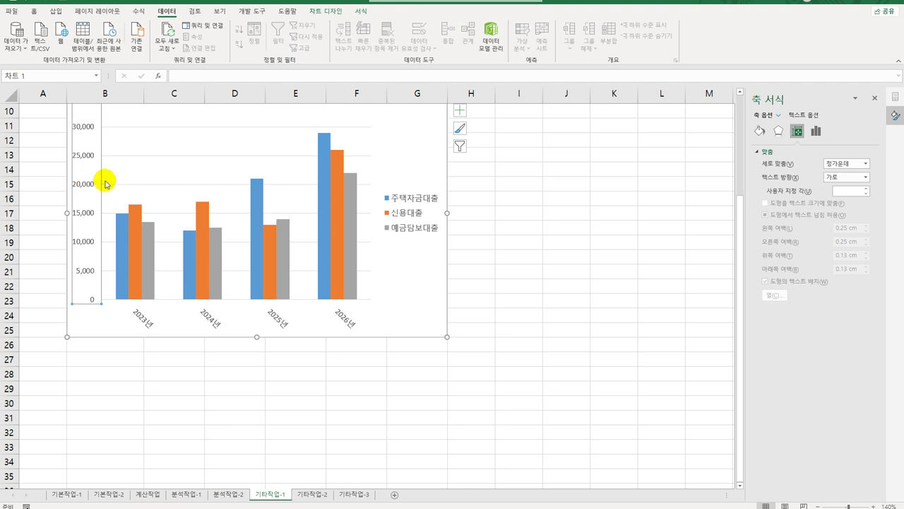
left_click(817, 133)
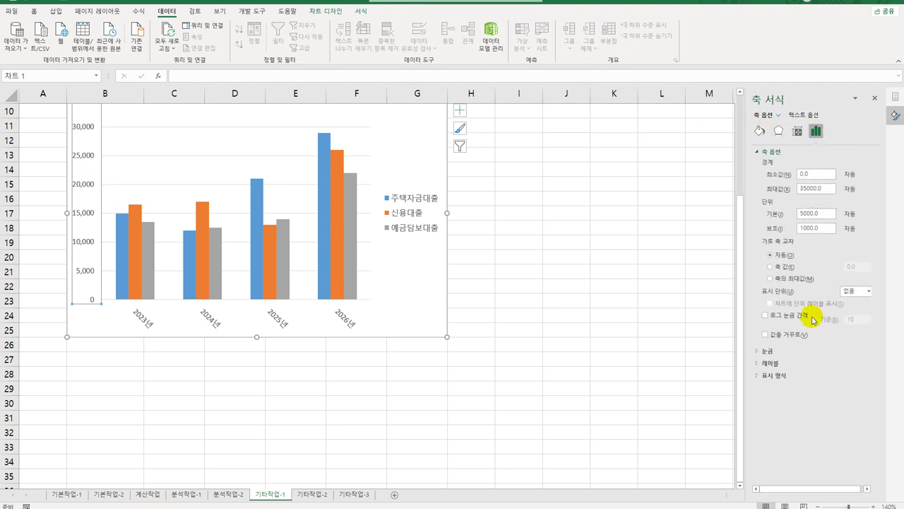
left_click(805, 336)
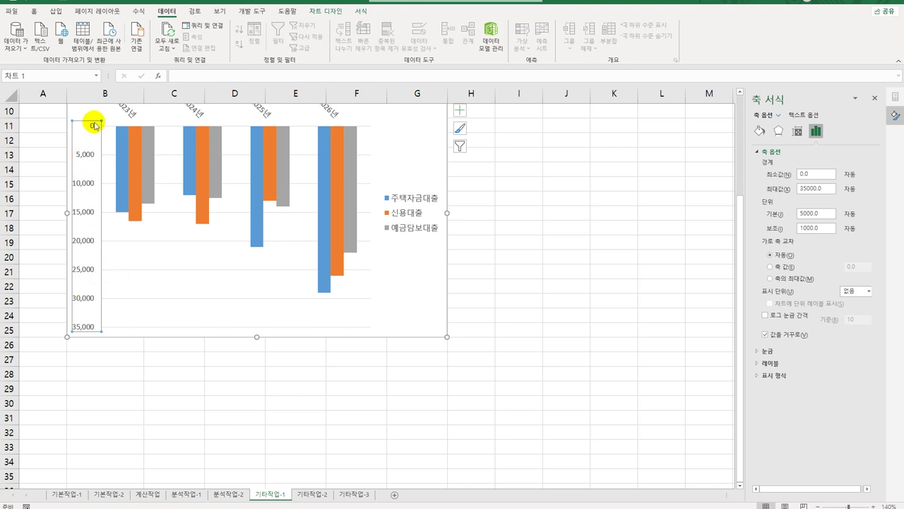
Set the major tick marks (주 눈금) of the chart's vertical axis to cross (교차)
scroll(153, 238, "up", 3)
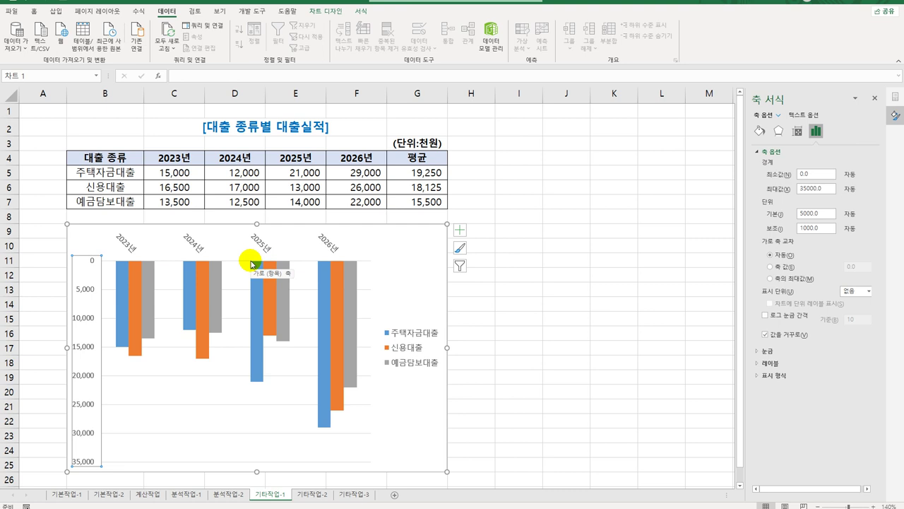
left_click(770, 351)
left_click(868, 363)
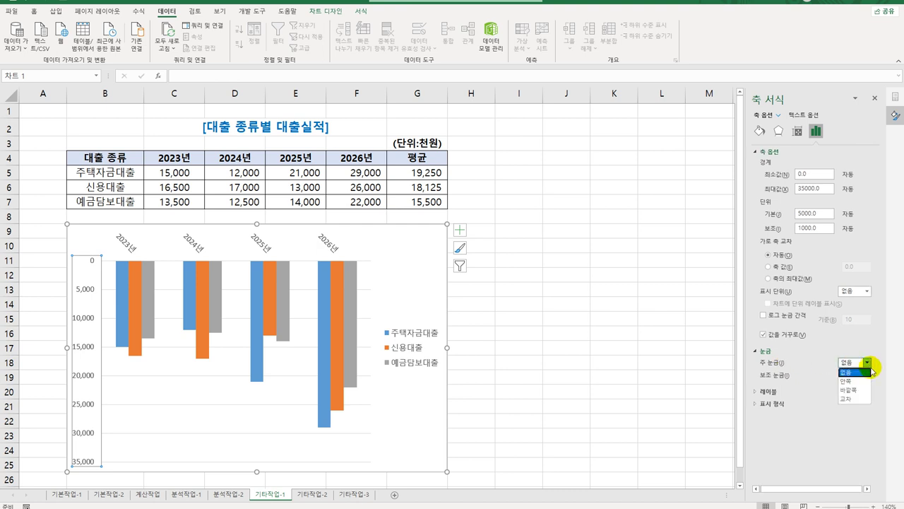
left_click(861, 399)
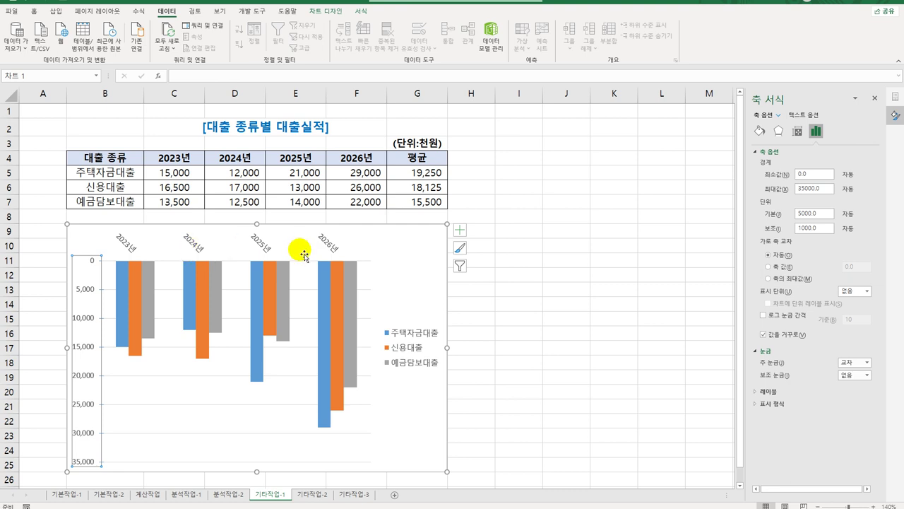
Add a data callout (데이터 설명선) to only the 2024년 bar of the 주택자금대출 series
left_click(188, 289)
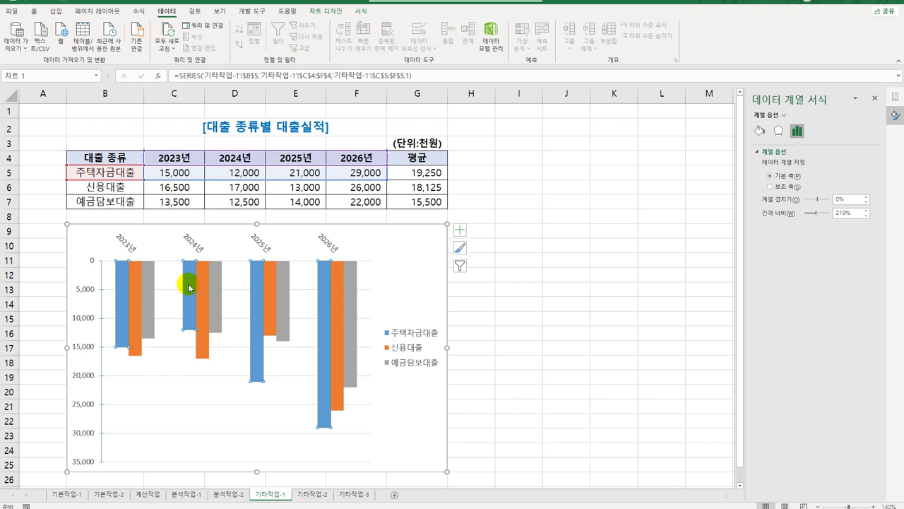
left_click(189, 287)
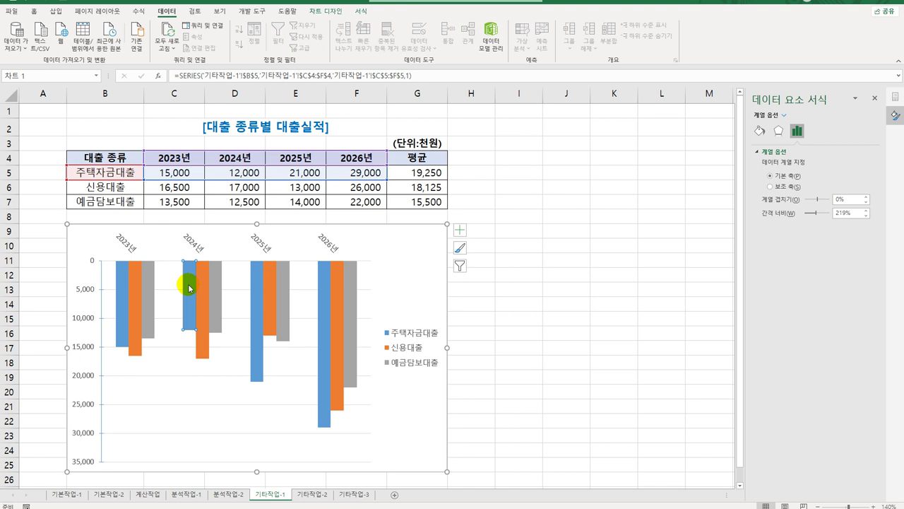
right_click(189, 287)
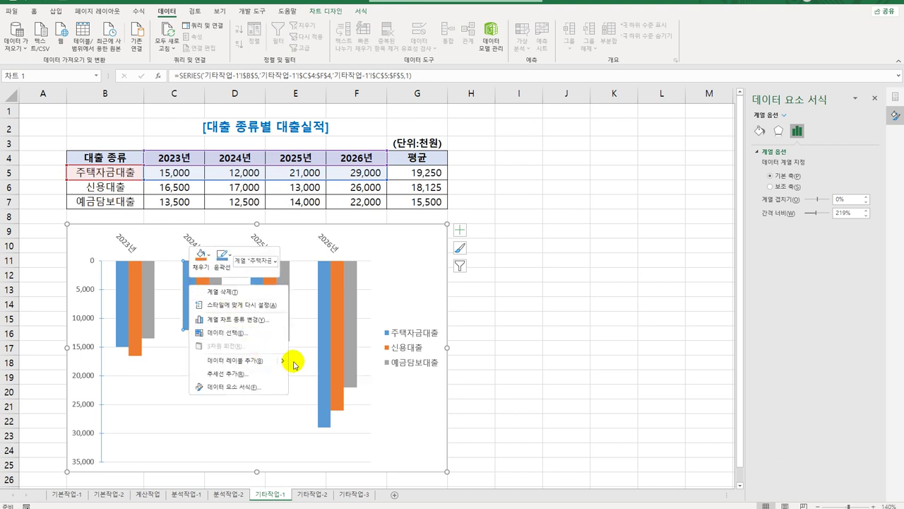
mouse_move(281, 361)
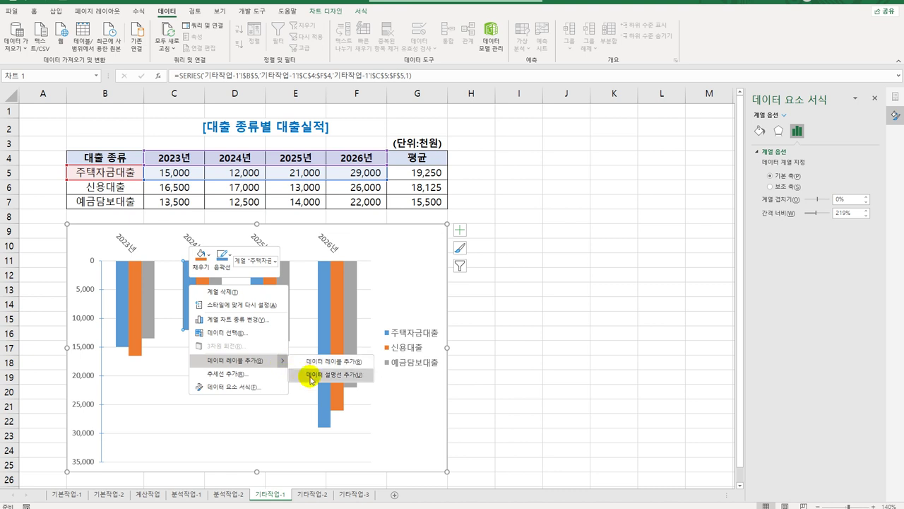
left_click(311, 377)
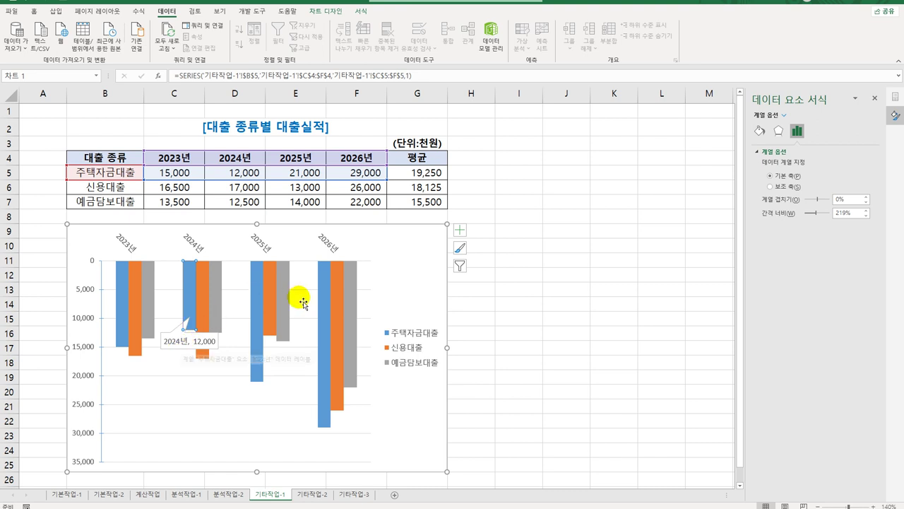
Add a data callout (데이터 설명선) to the 2026년 bar of the 주택자금대출 series
left_click(326, 301)
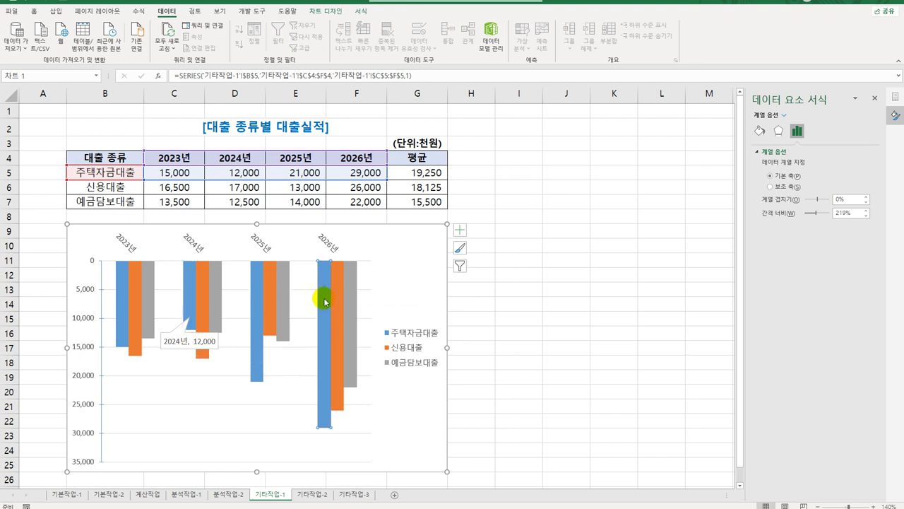
right_click(325, 301)
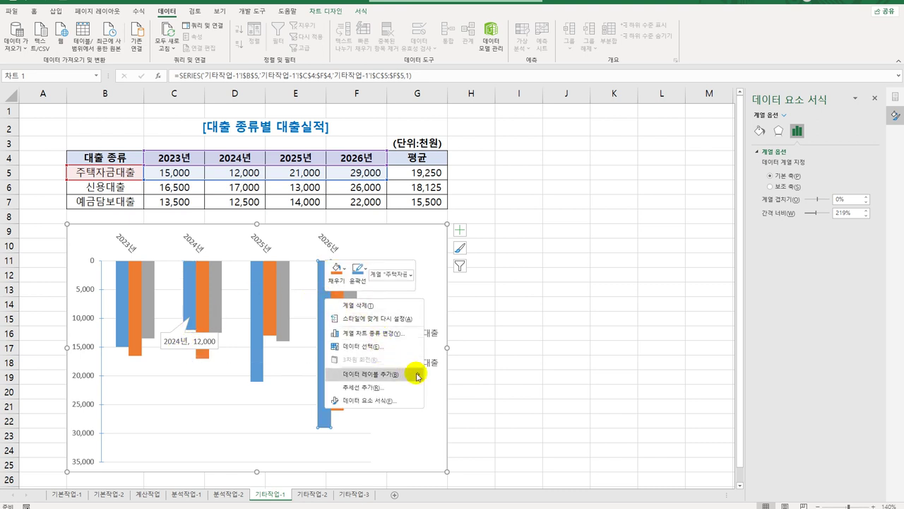
mouse_move(418, 377)
left_click(447, 388)
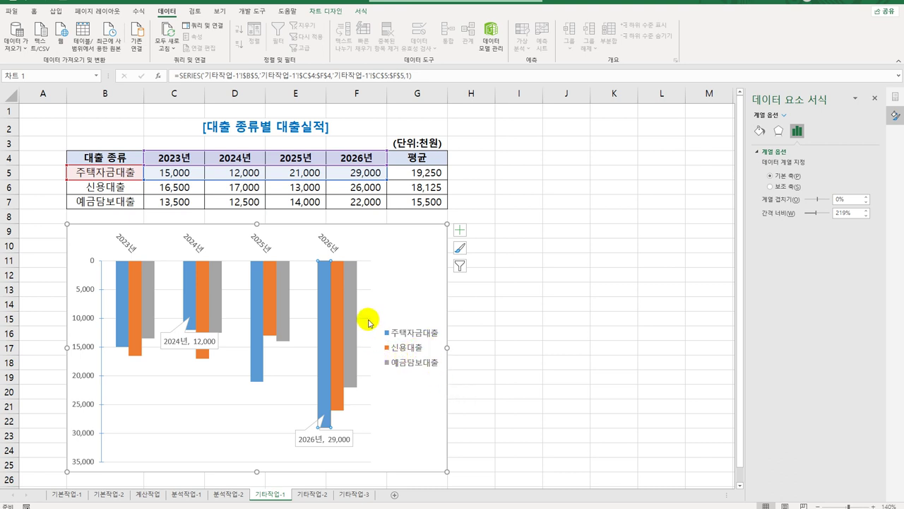
Add a chart title reading "대출종류별 실적"
left_click(460, 230)
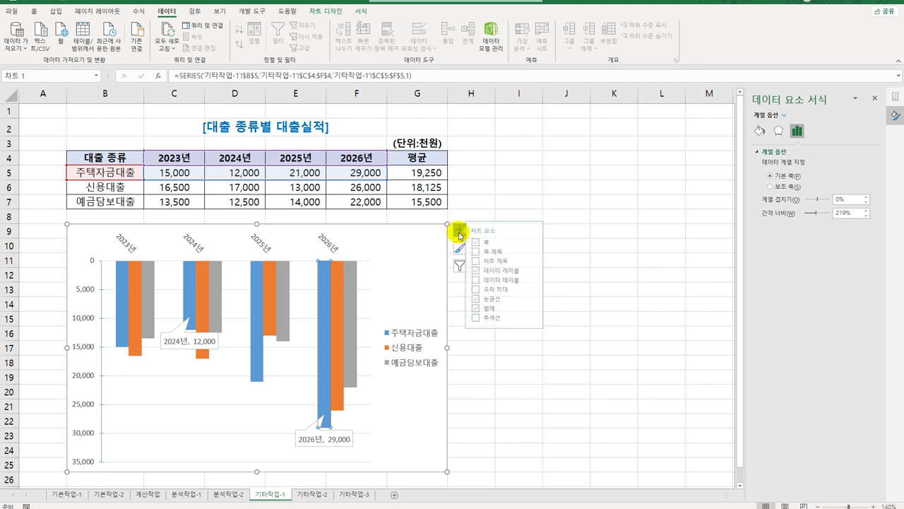
left_click(500, 261)
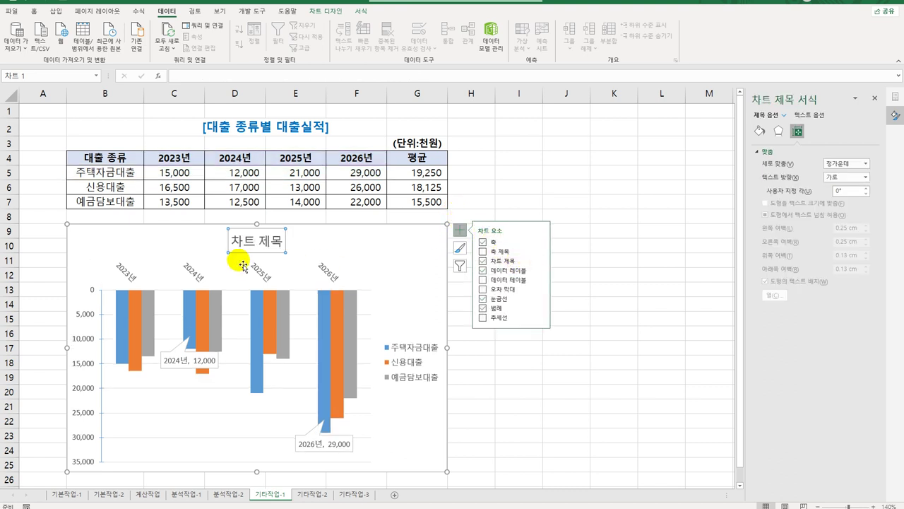
left_click_drag(234, 243, 282, 247)
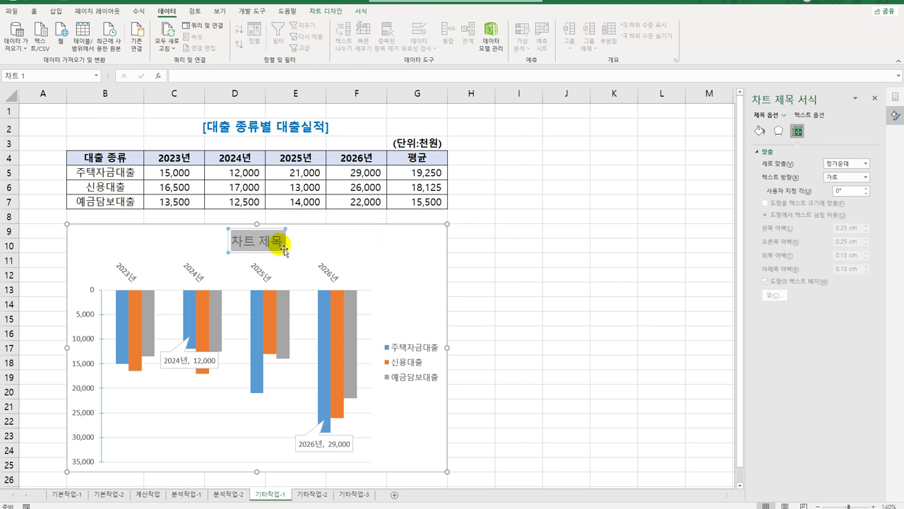
key("Delete")
type("대출")
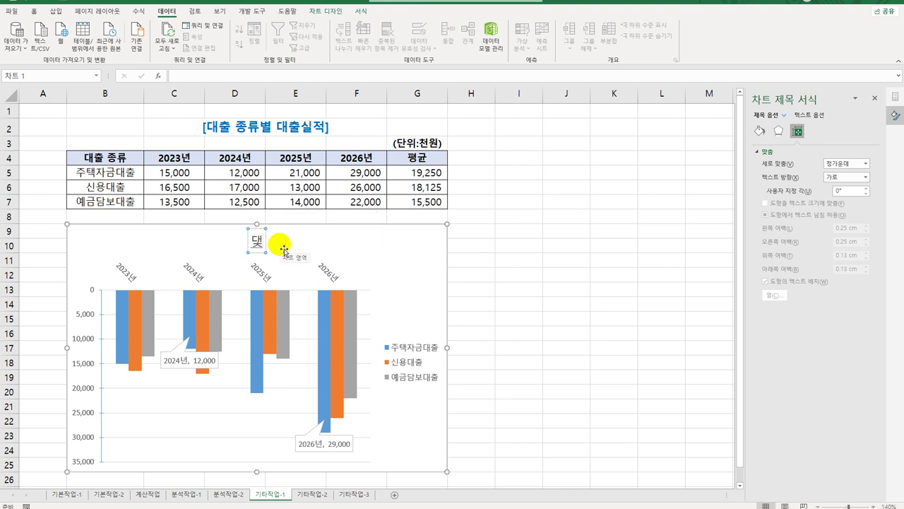
type("종류별 실적")
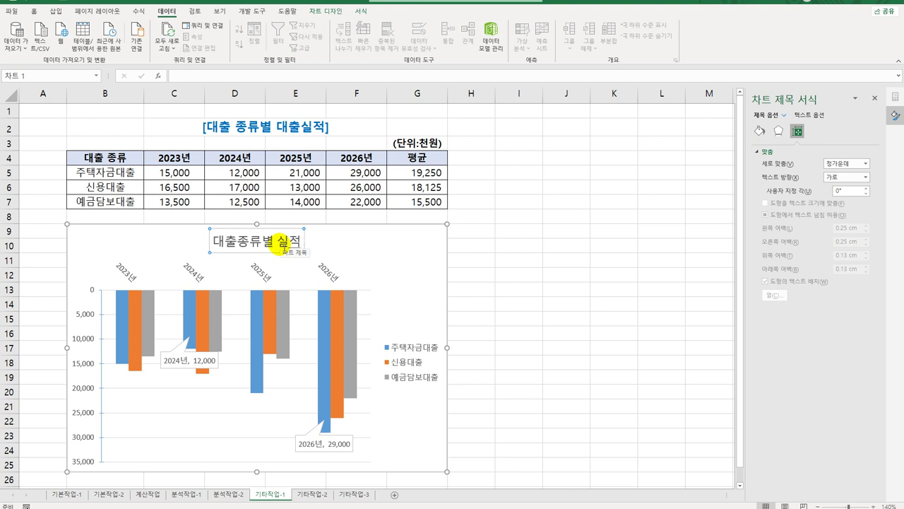
left_click(418, 263)
Place the chart legend below the plot (아래쪽)
left_click(460, 230)
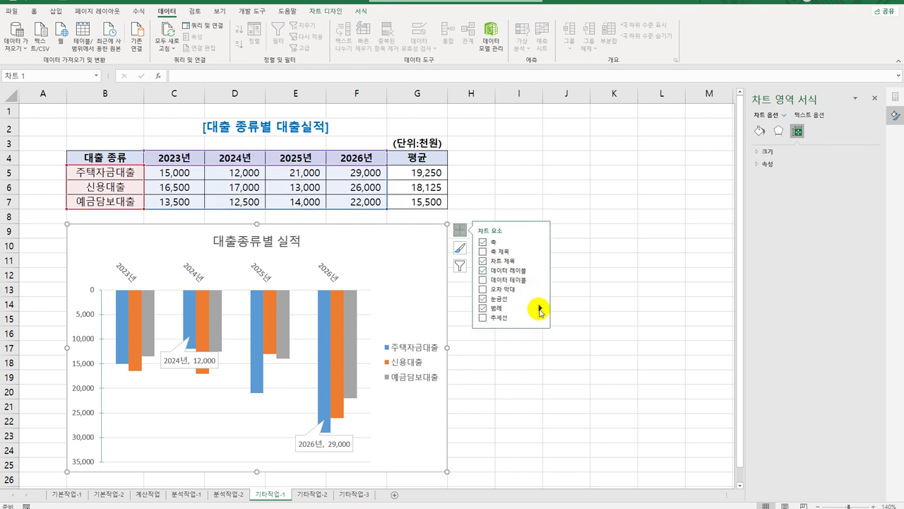
left_click(540, 308)
left_click(578, 345)
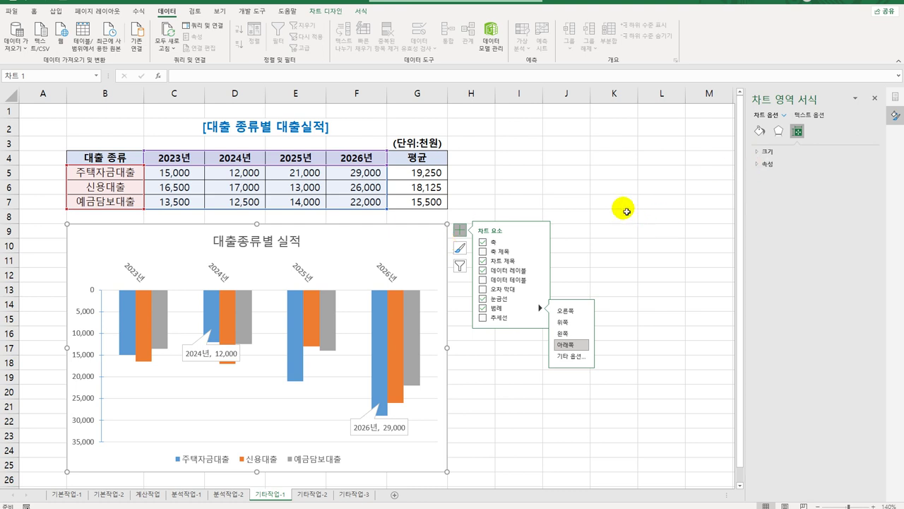
Apply the glow effect "네온: 5pt, 파랑, 강조색 1" to the chart area
left_click(361, 12)
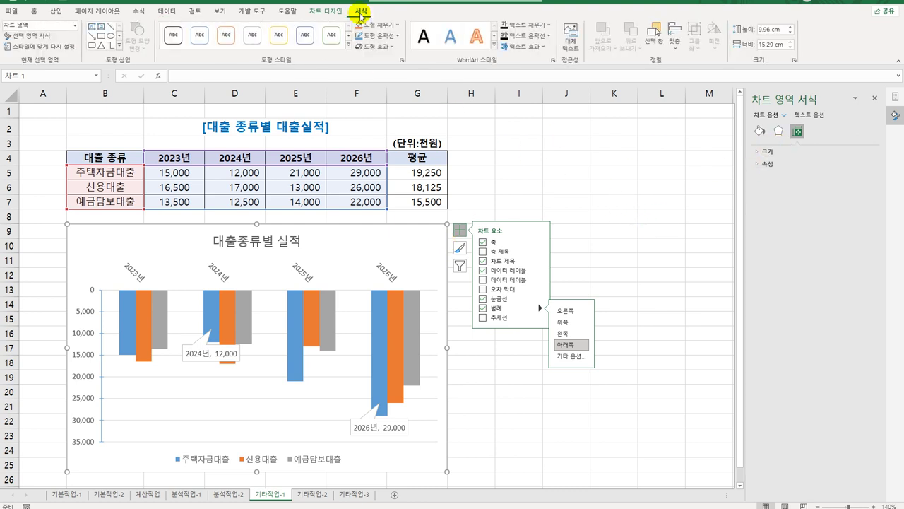
left_click(376, 47)
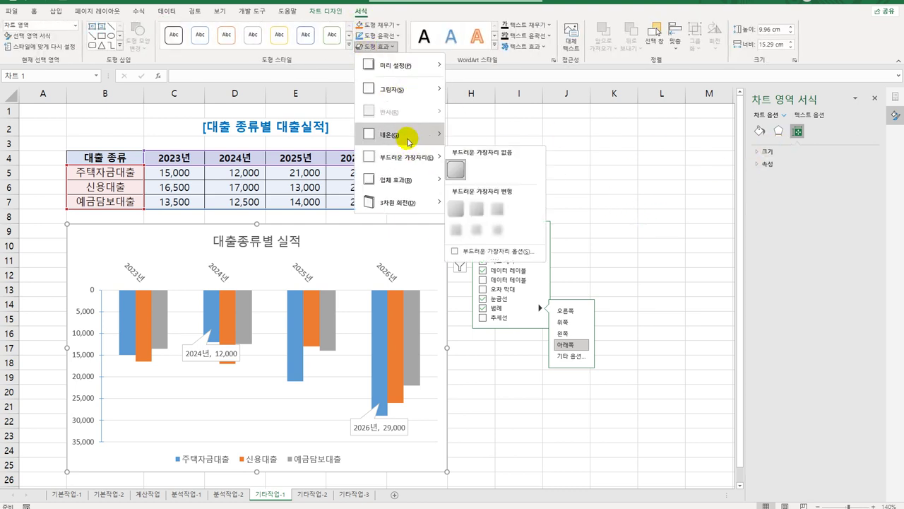
mouse_move(409, 142)
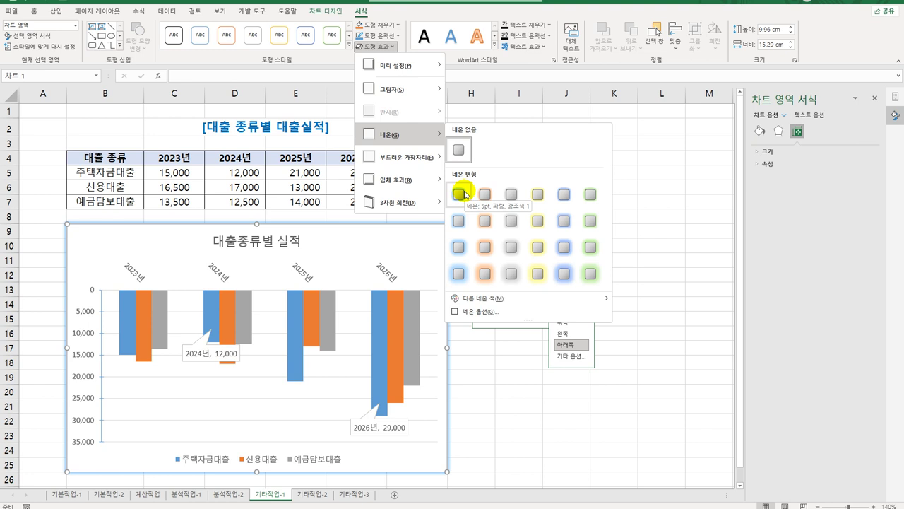
left_click(465, 194)
left_click(616, 257)
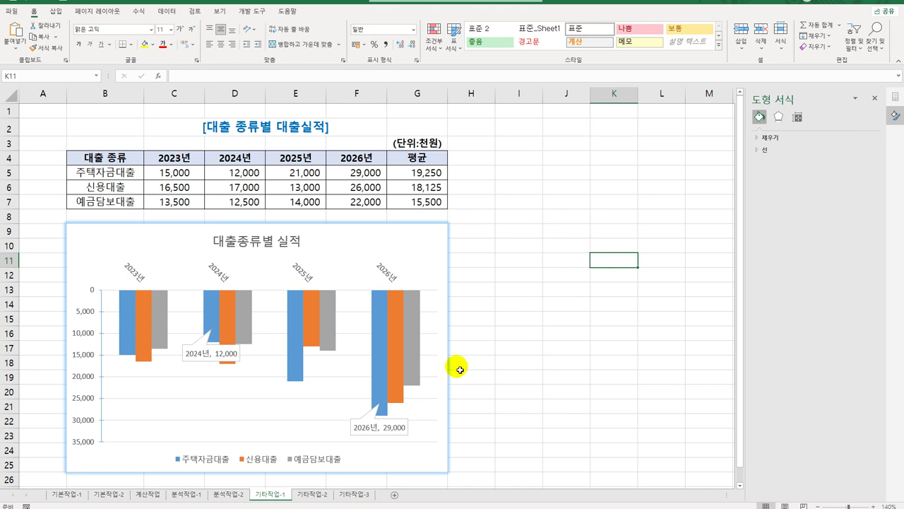
On the 기타작업-2 sheet, sort the loan table by 대출종류 in ascending order
left_click(311, 494)
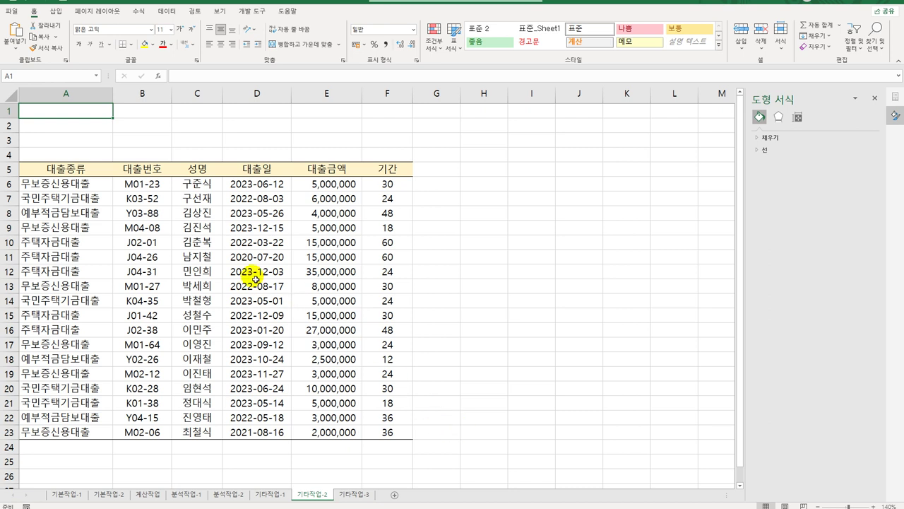
left_click(139, 172)
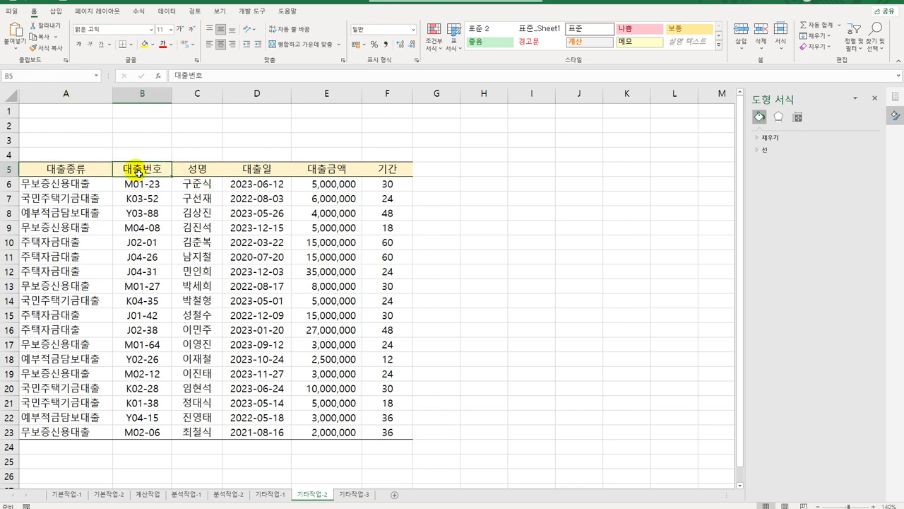
left_click(87, 182)
left_click(77, 169)
left_click(81, 227)
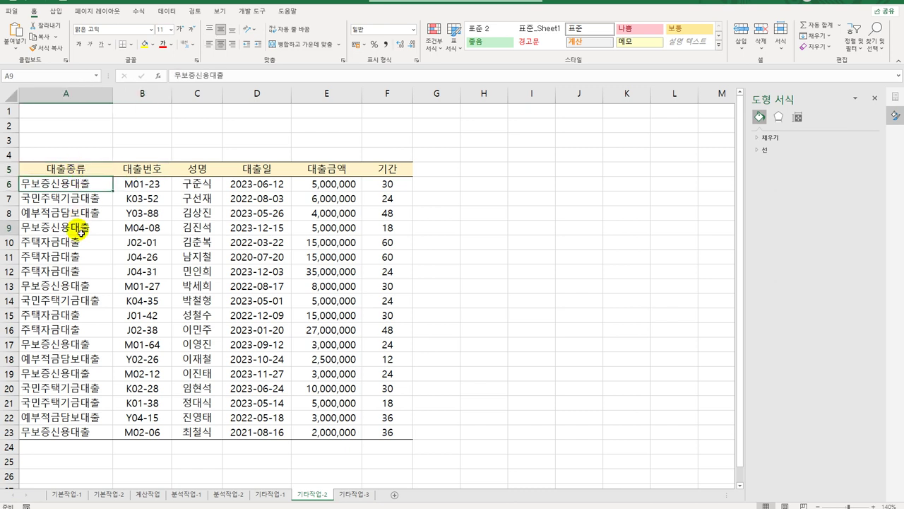
left_click(167, 12)
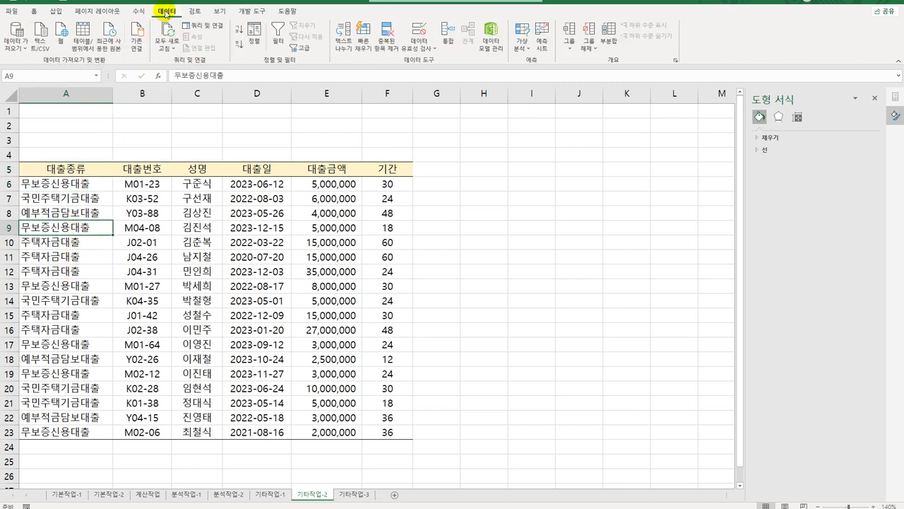
left_click(240, 30)
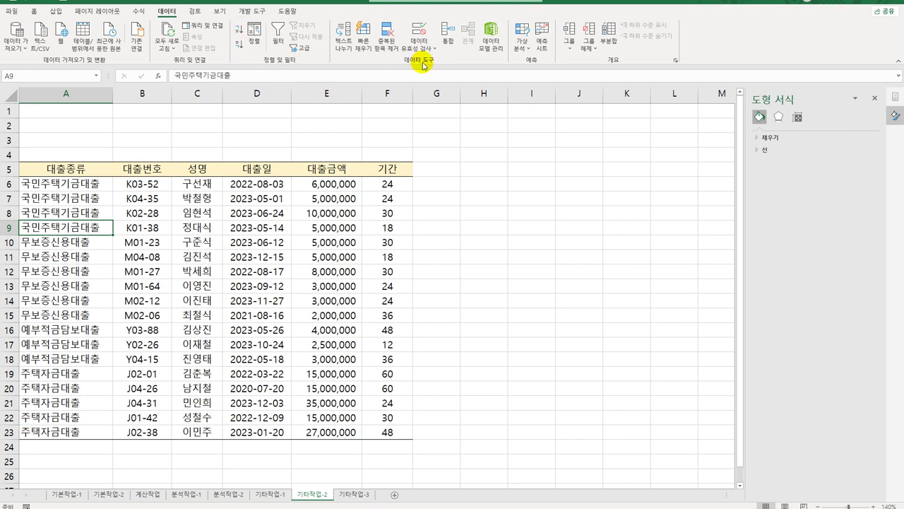
Add subtotals to the loan table grouped by 대출종류, using the average (평균) of 대출금액 and 기간
left_click(608, 35)
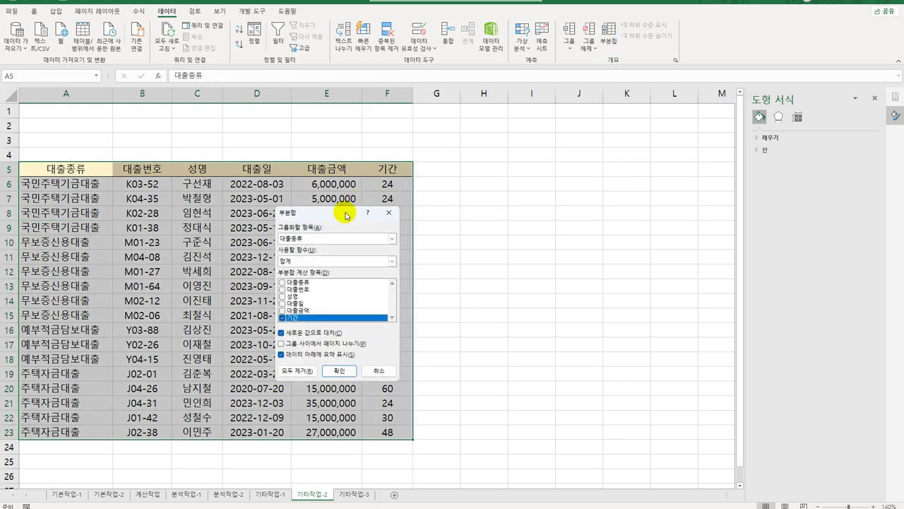
left_click_drag(347, 215, 521, 146)
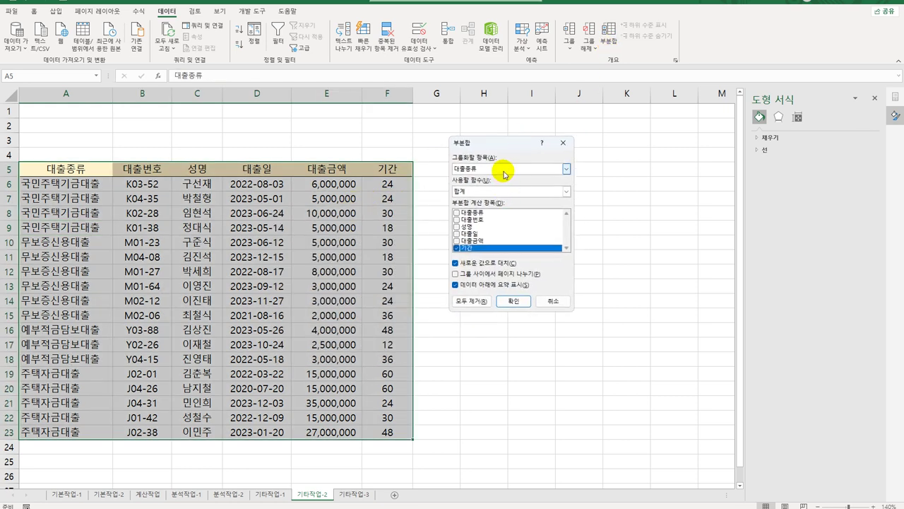
left_click(493, 192)
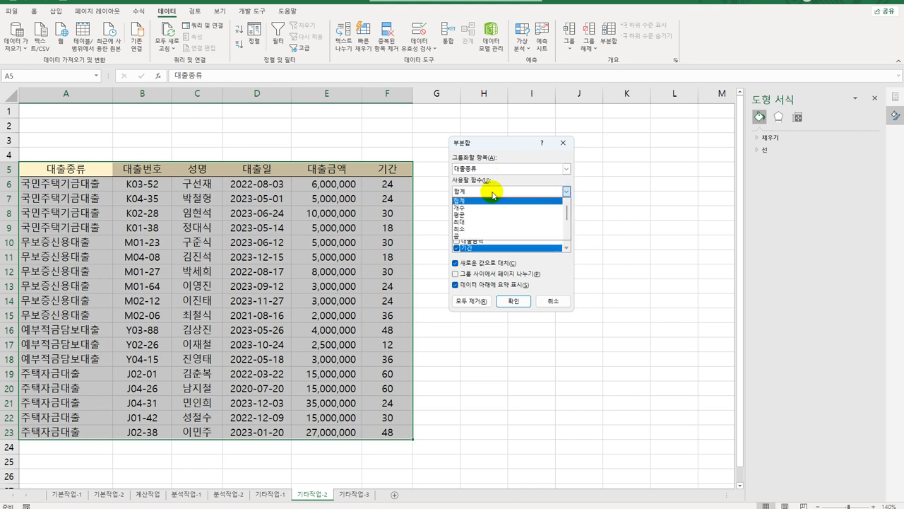
left_click(487, 214)
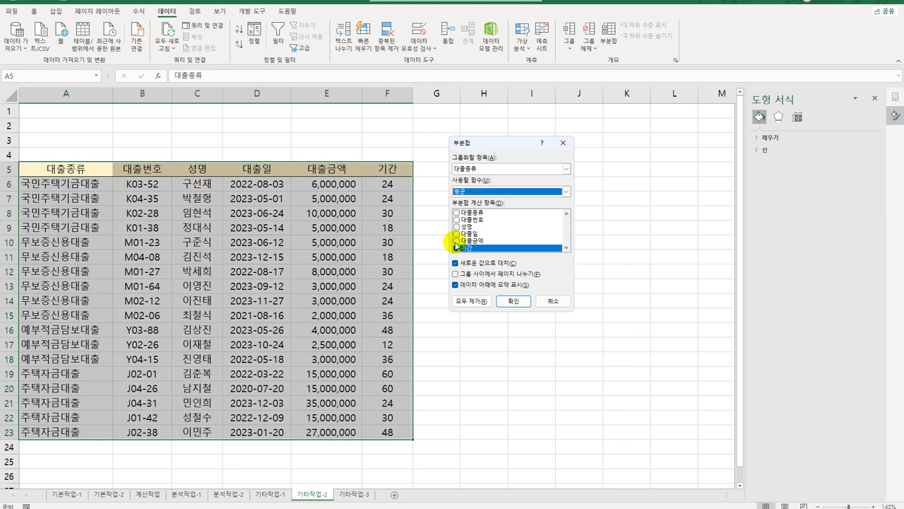
left_click(456, 241)
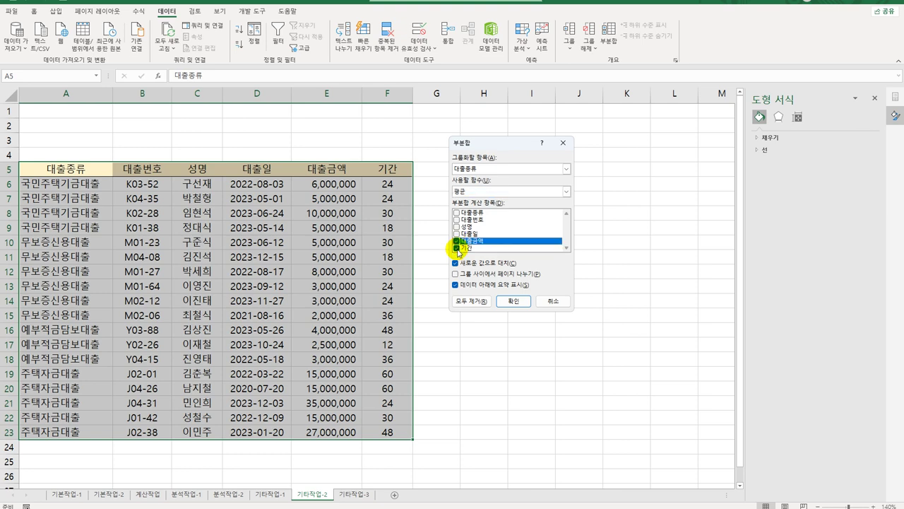
left_click(514, 301)
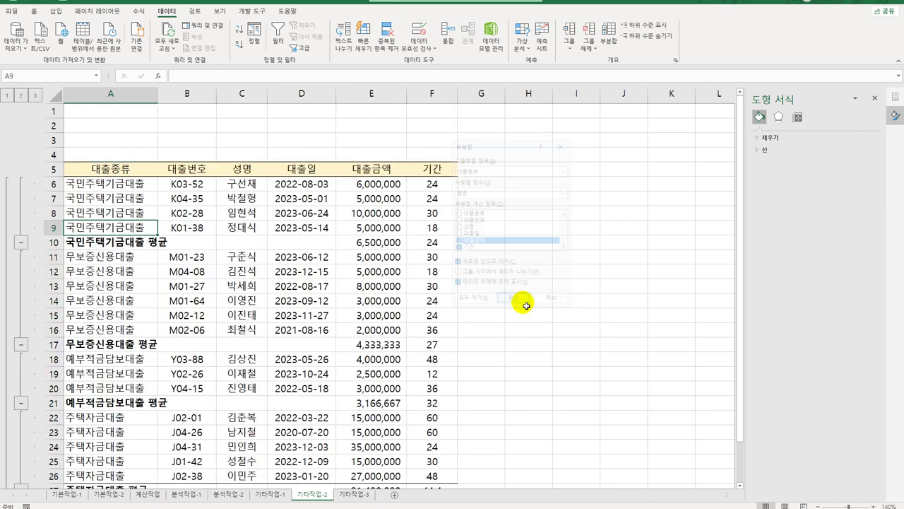
left_click(609, 35)
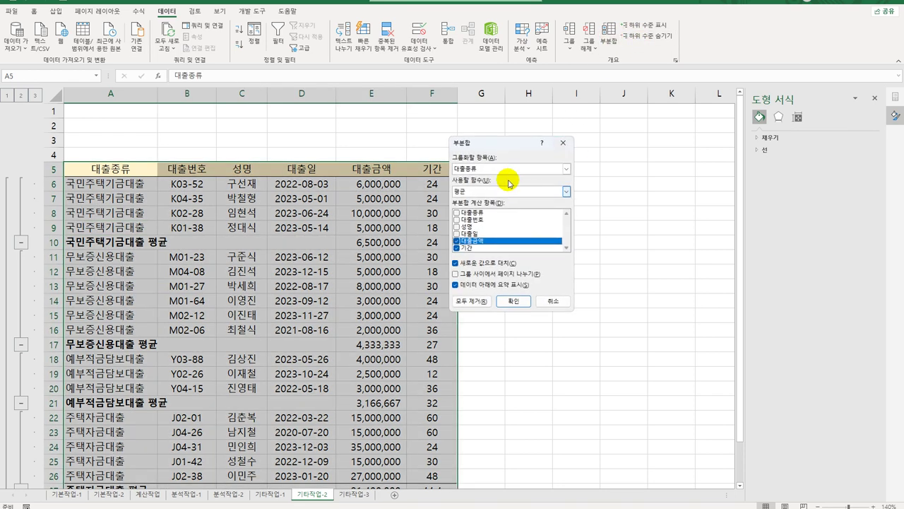
left_click_drag(486, 151, 521, 145)
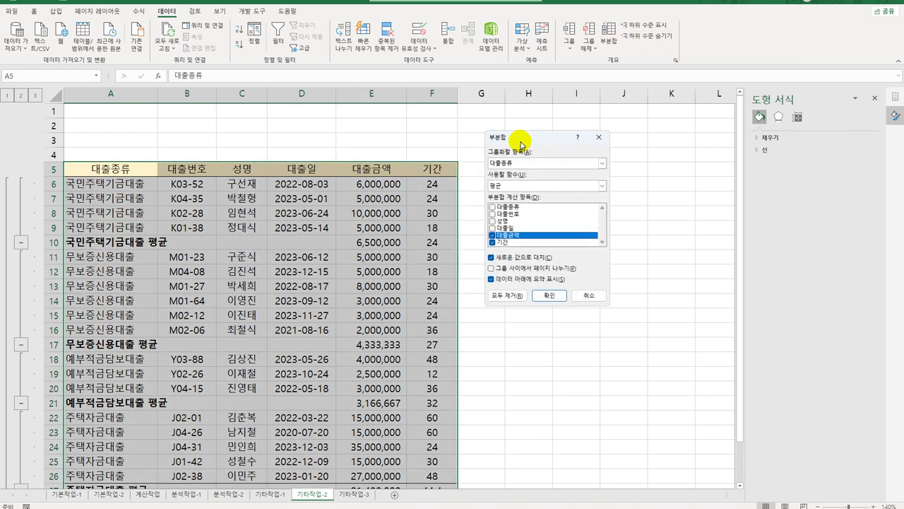
left_click(492, 235)
left_click(493, 242)
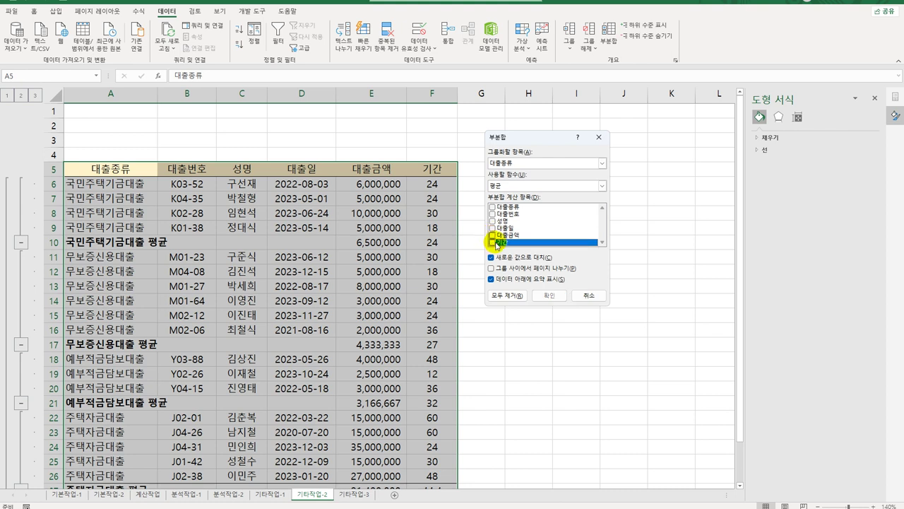
left_click(493, 221)
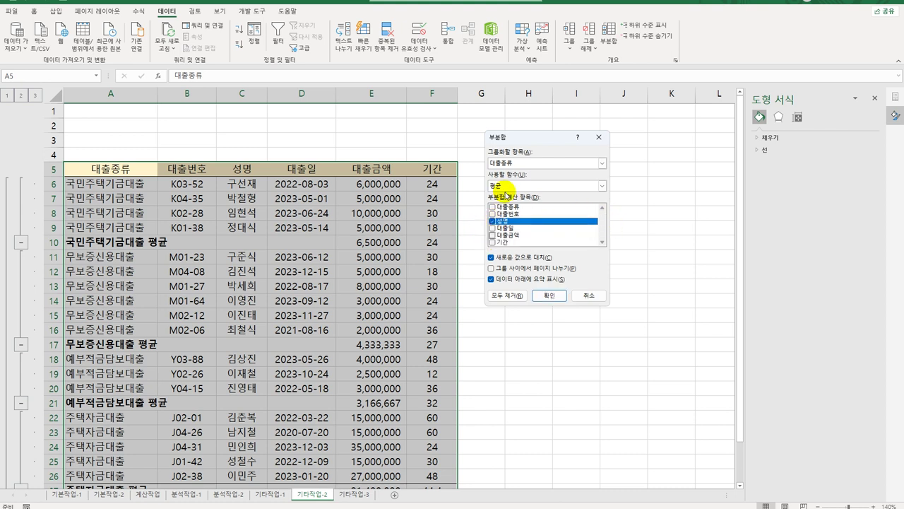
left_click(506, 187)
left_click(505, 201)
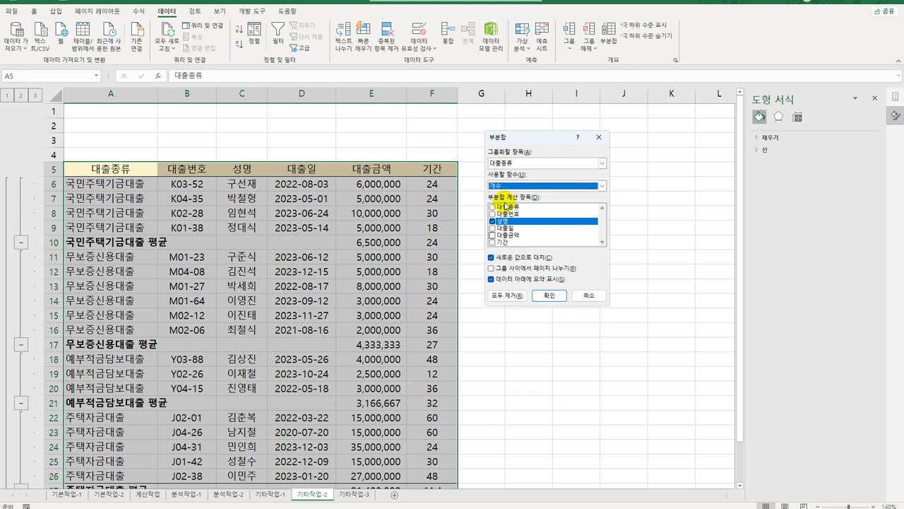
left_click(504, 259)
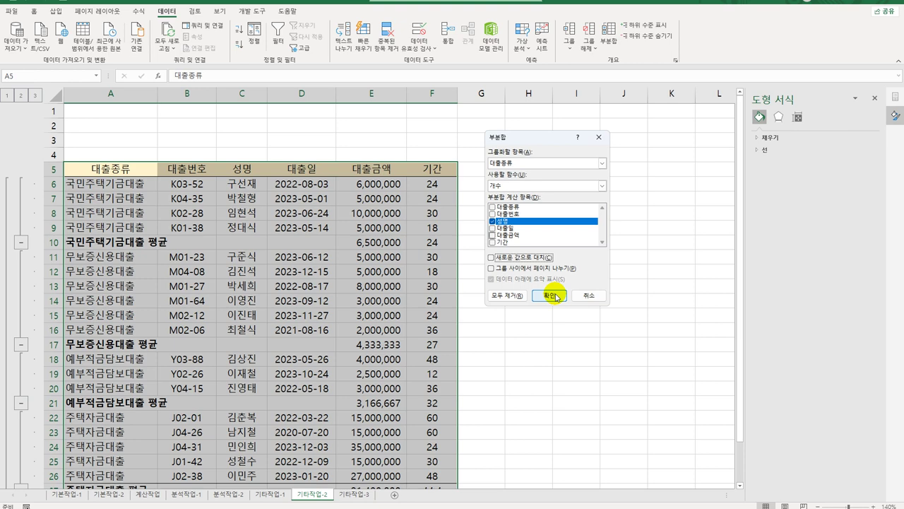
left_click(589, 296)
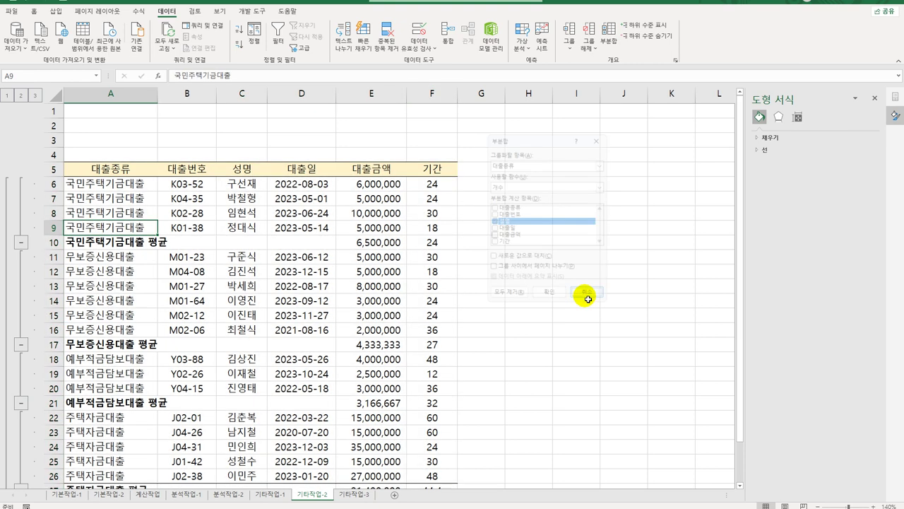
Remove all subtotals from the loan table so it holds only the original records
left_click(607, 35)
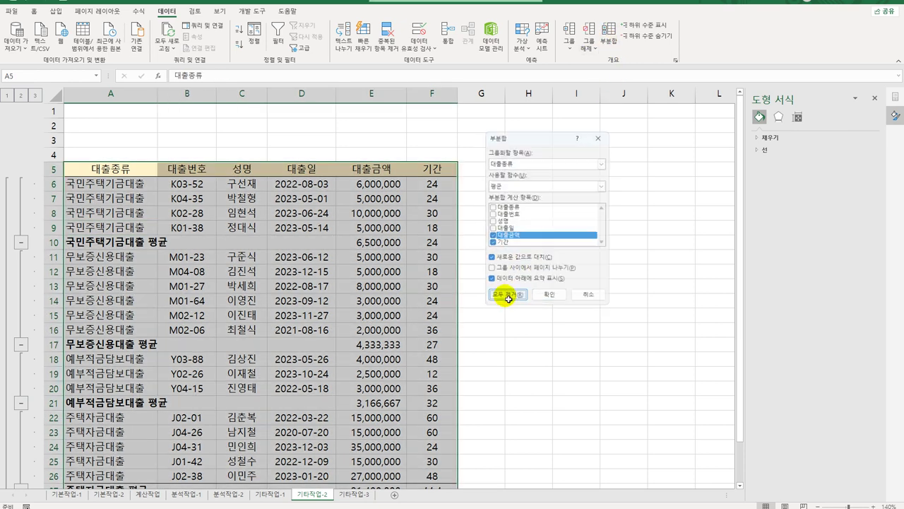
left_click(509, 298)
left_click(521, 301)
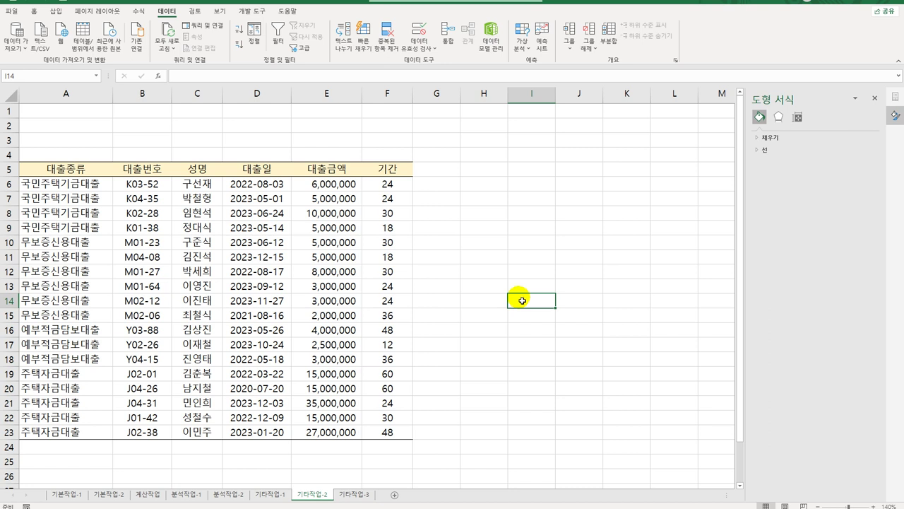
Draw a form-control button over B2:C3 and start recording a macro named 부분합 for it
left_click(254, 10)
left_click(192, 33)
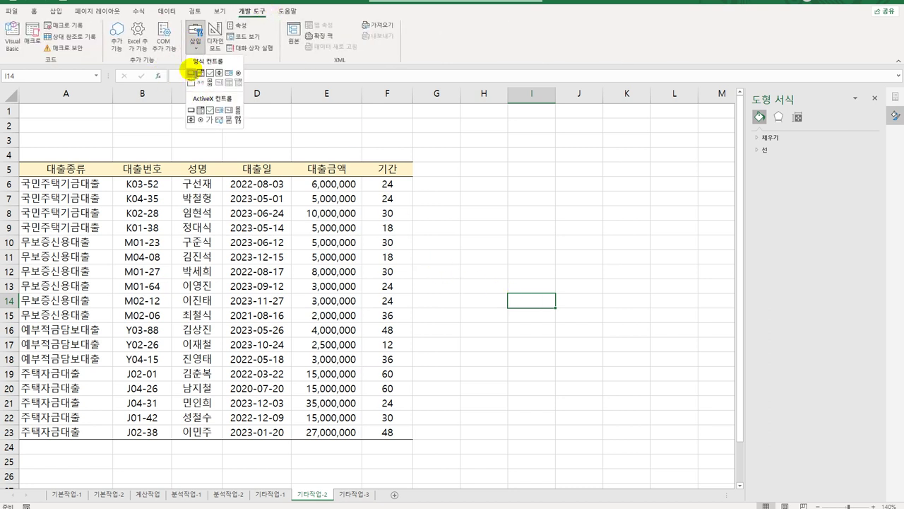
left_click(190, 76)
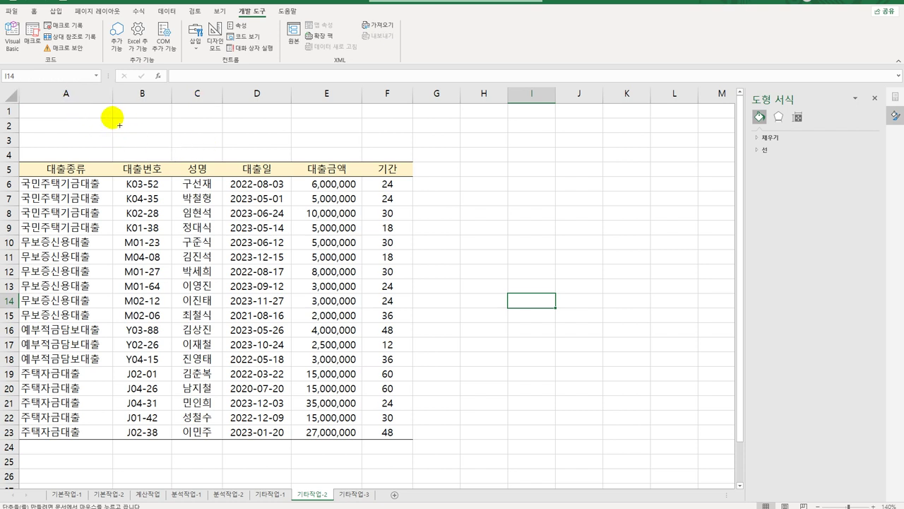
mouse_move(112, 117)
left_mouse_down()
mouse_move(195, 125)
mouse_move(204, 146)
left_mouse_up()
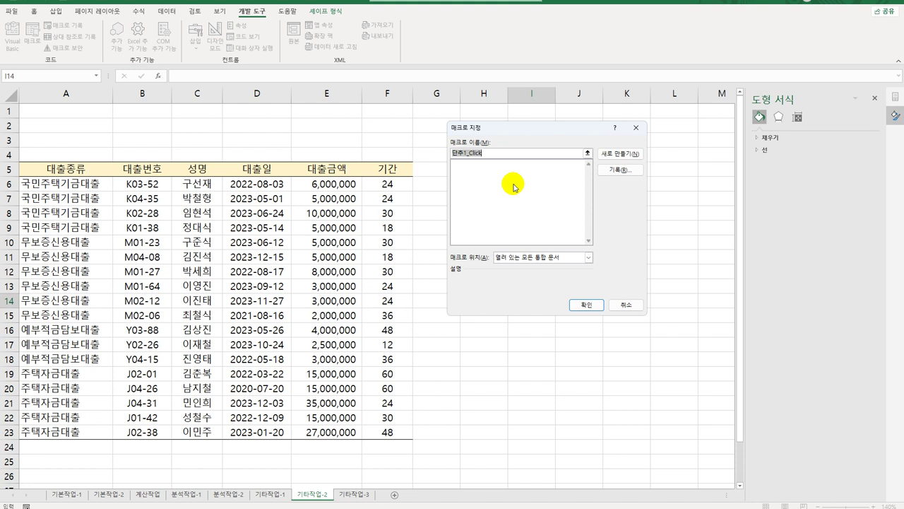
type("부분합")
left_click(616, 171)
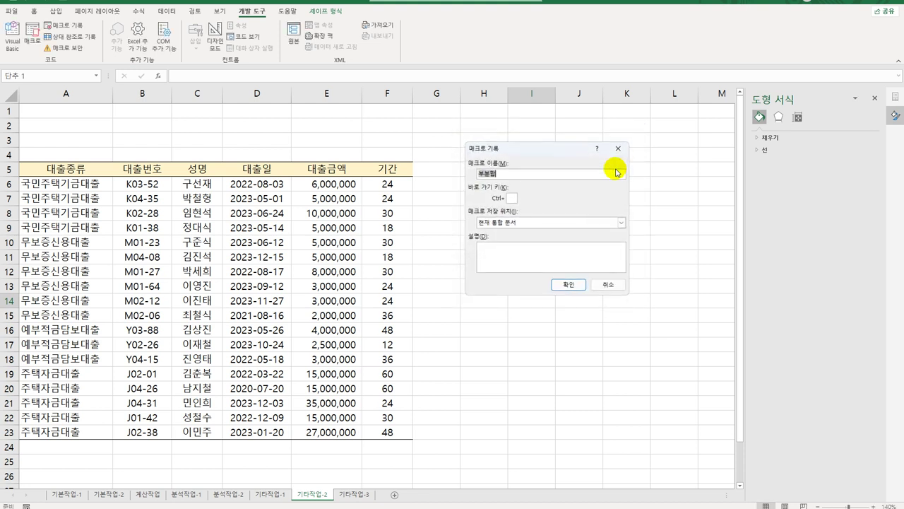
left_click(571, 284)
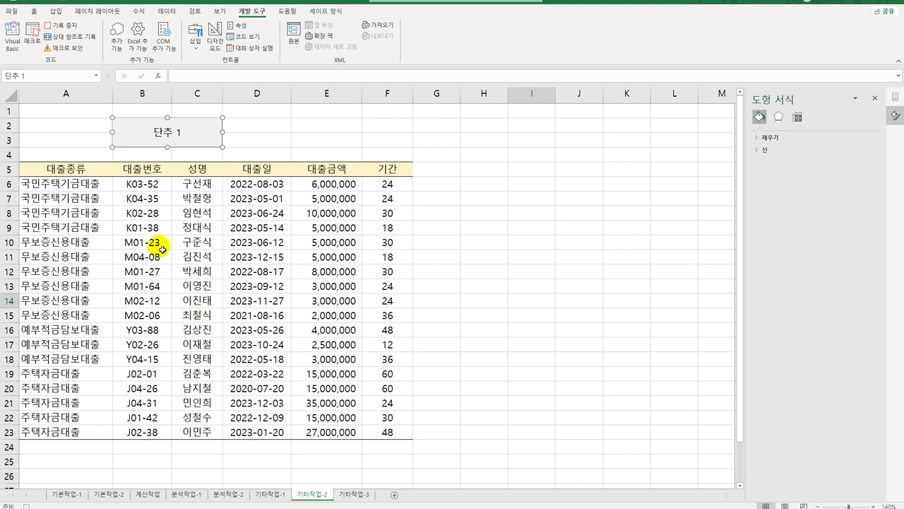
Subtotal the loan table by 대출종류 with the average (평균) of 대출금액 and 기간 while the macro records
left_click(78, 185)
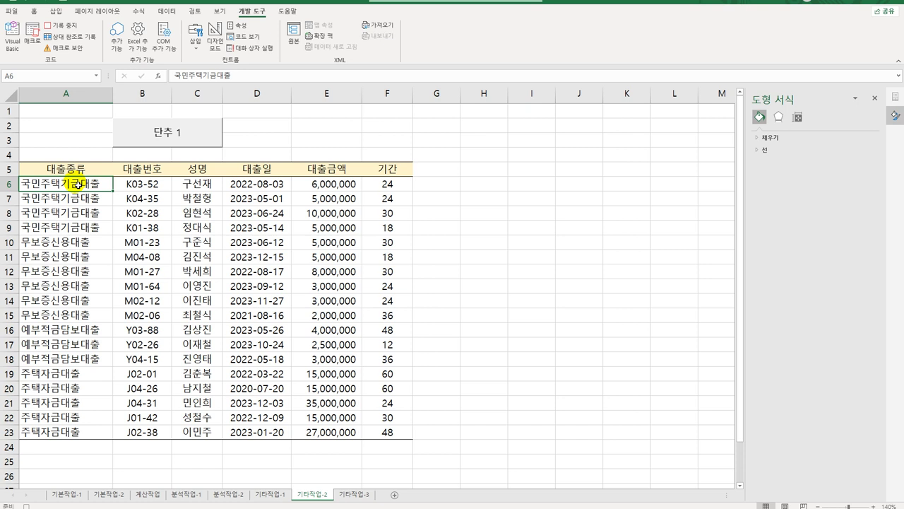
left_click(173, 13)
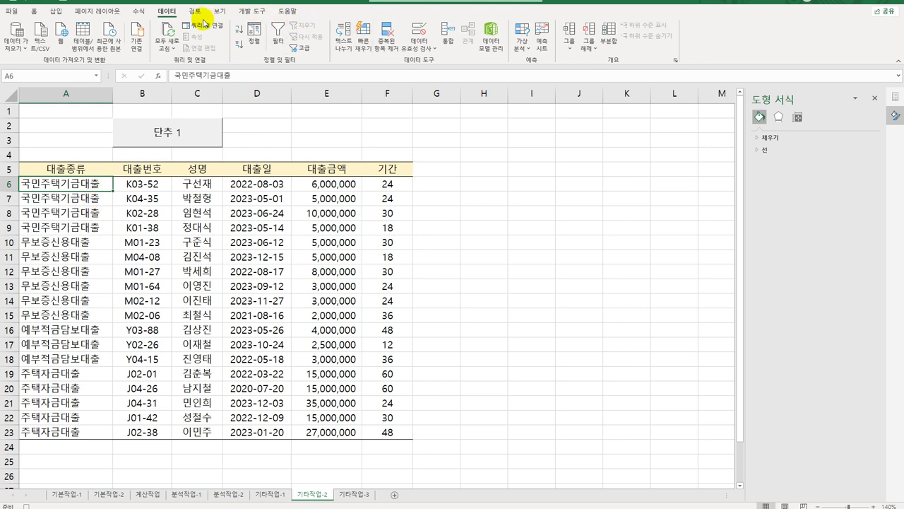
left_click(606, 37)
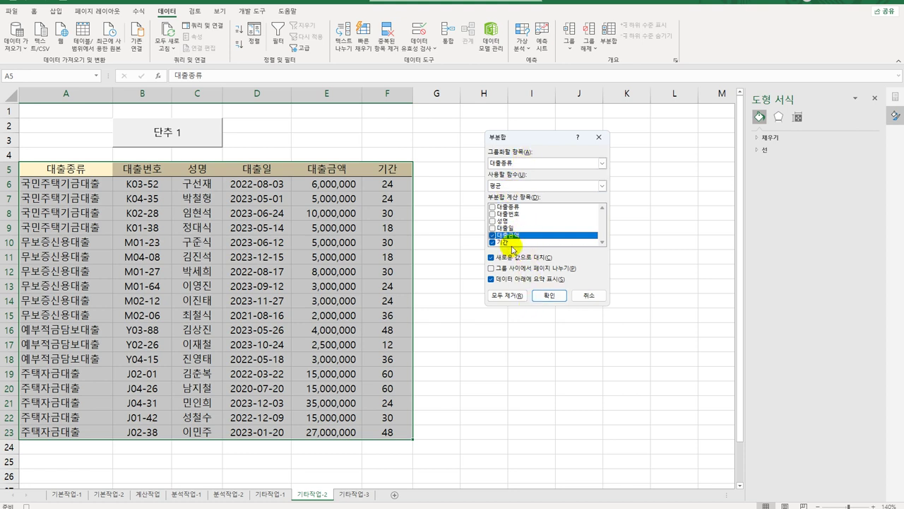
left_click(550, 296)
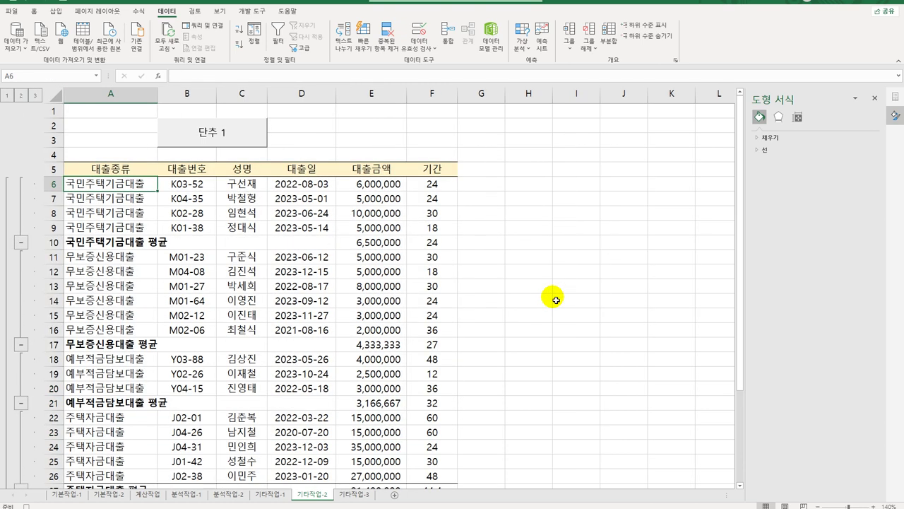
Add a second subtotal by 대출종류 counting (개수) 성명 without replacing the existing averages, and stop recording the macro
left_click(609, 31)
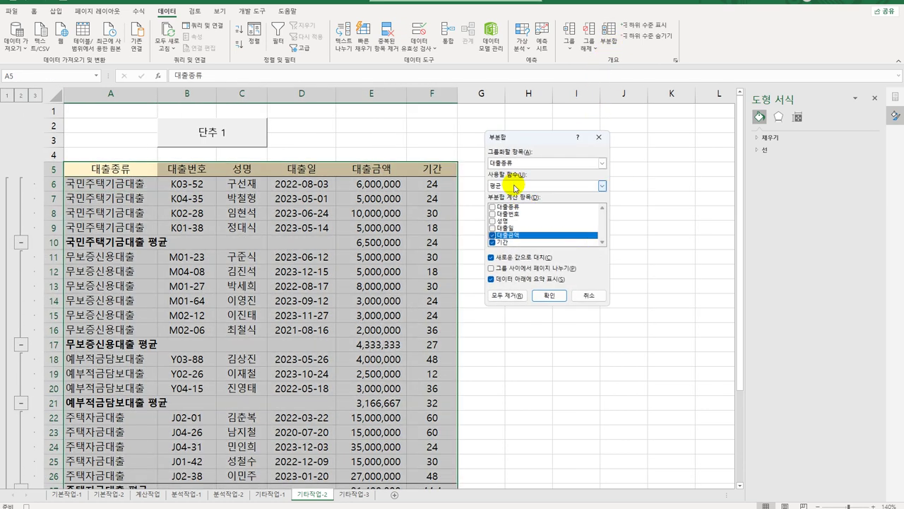
left_click(516, 185)
left_click(515, 200)
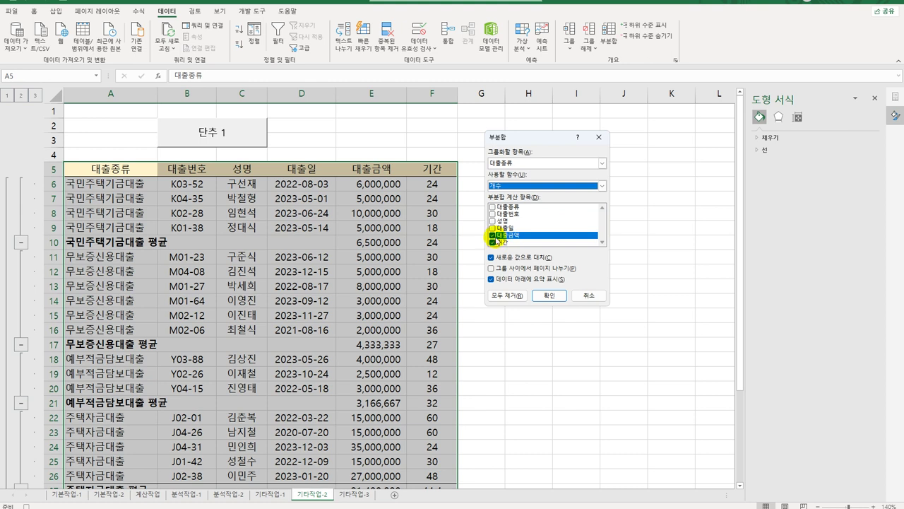
left_click(494, 236)
left_click(494, 243)
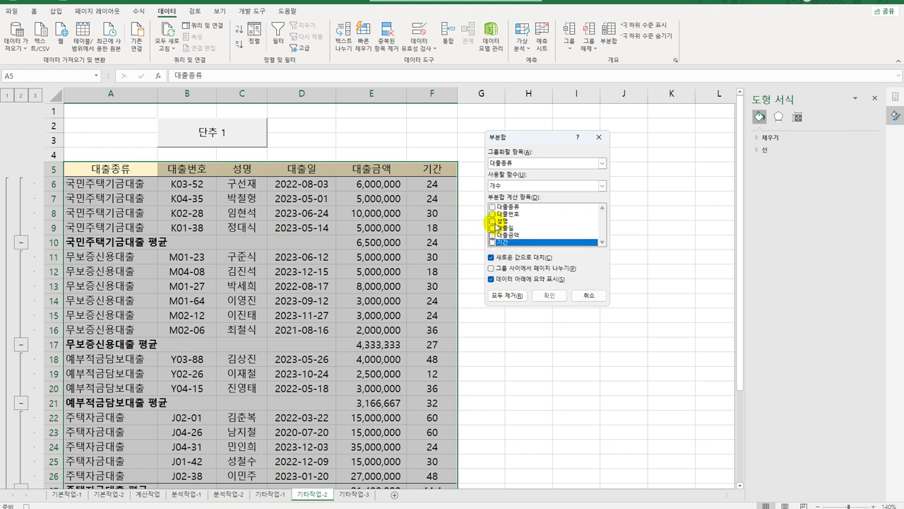
left_click(494, 221)
left_click(498, 258)
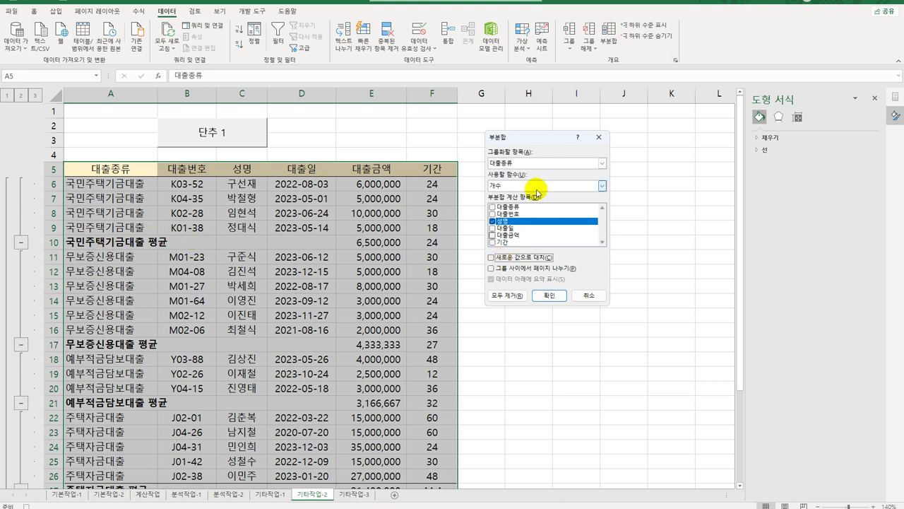
left_click(550, 298)
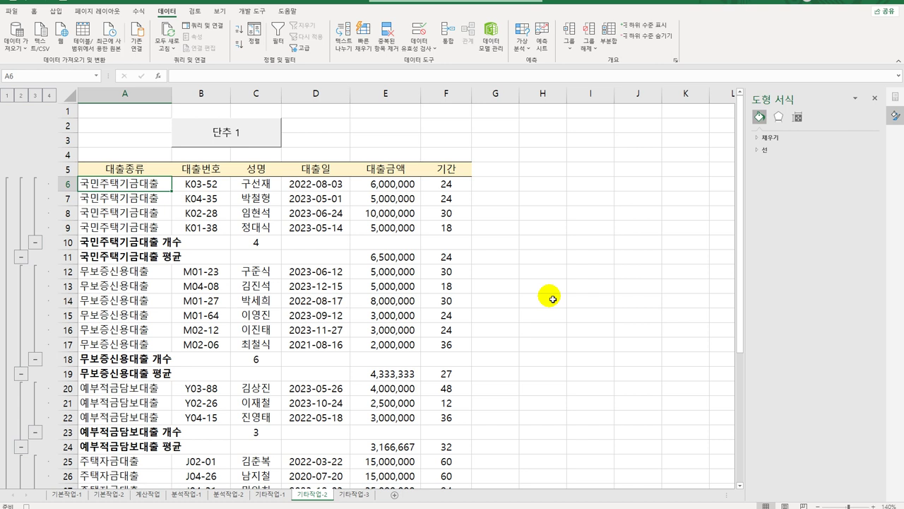
left_click(252, 11)
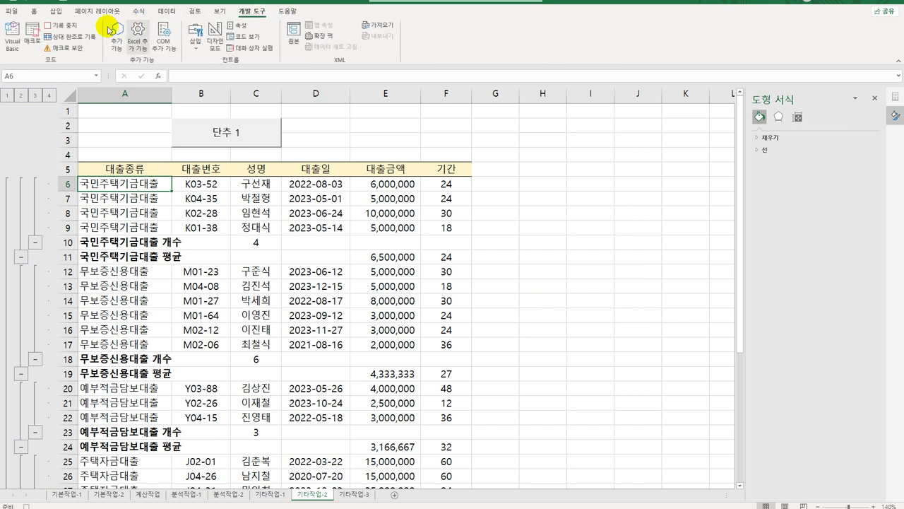
left_click(61, 24)
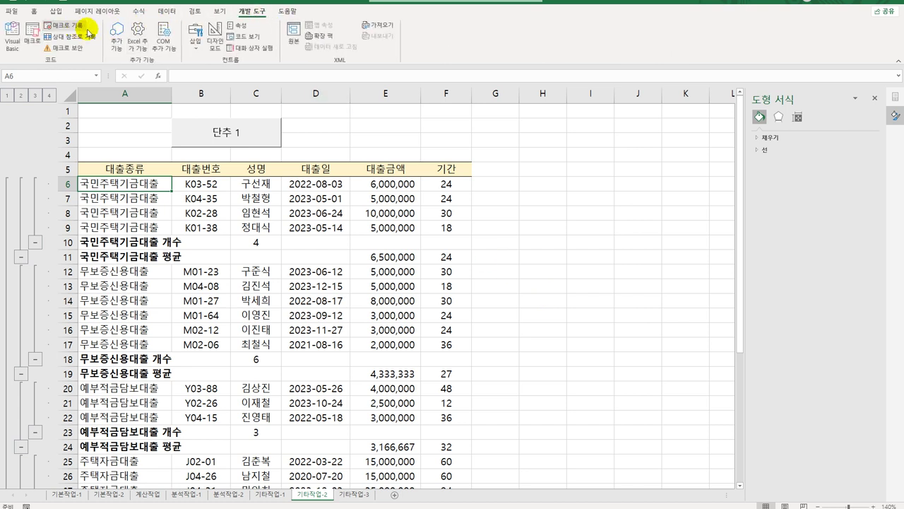
Change the caption of the button over B2:C3 to 대출종류별 통계
right_click(271, 141)
left_click(318, 180)
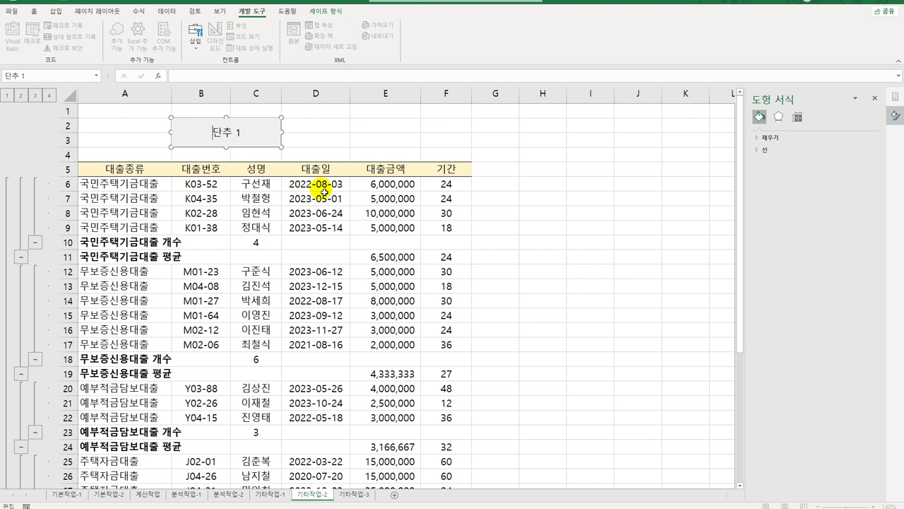
key("ctrl+a")
type("대출종류별 통계")
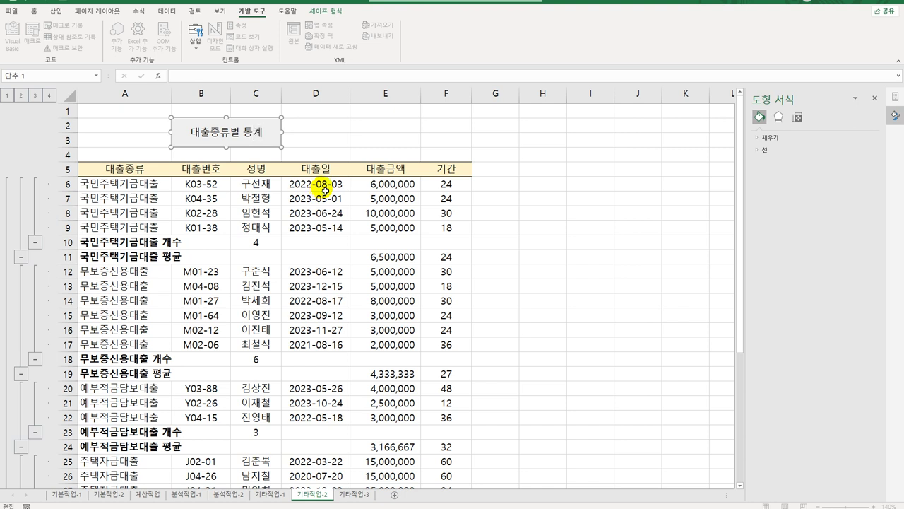
left_click(477, 139)
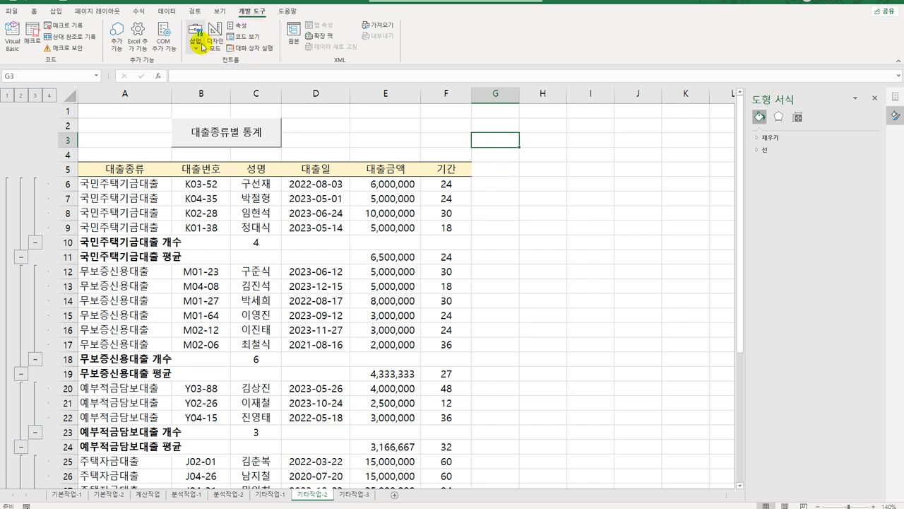
Draw a second form-control button over E2:F3 and start recording a macro named 부분합해제 for it
left_click(201, 45)
left_click(191, 73)
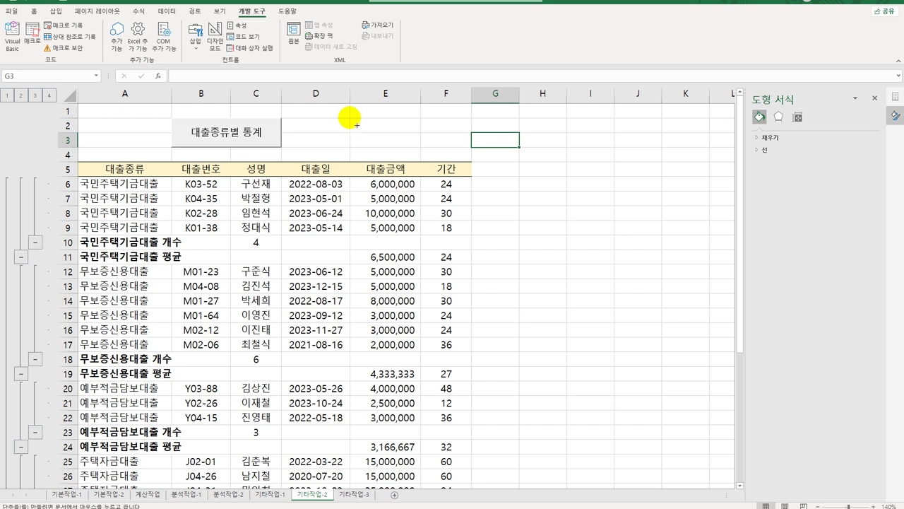
left_click_drag(358, 125, 459, 148)
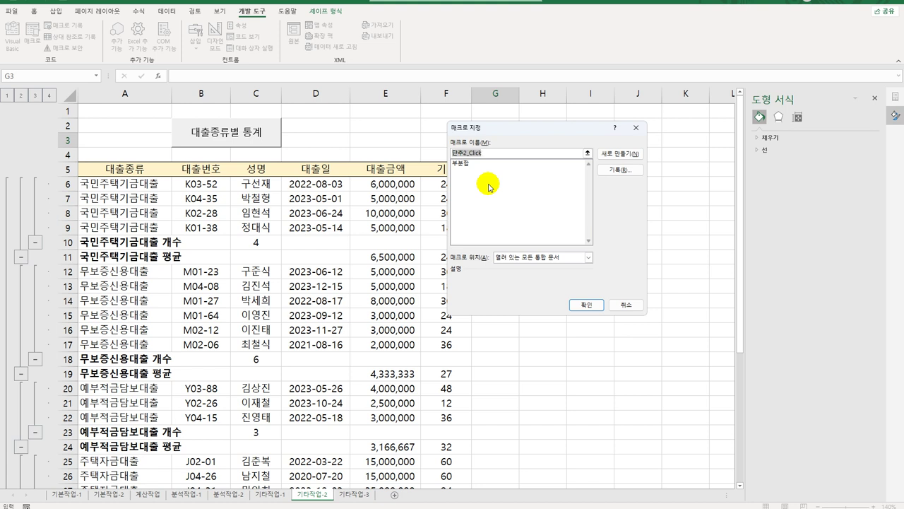
type("부분합")
type("ㅎ")
type("제")
left_click(619, 169)
left_click(577, 283)
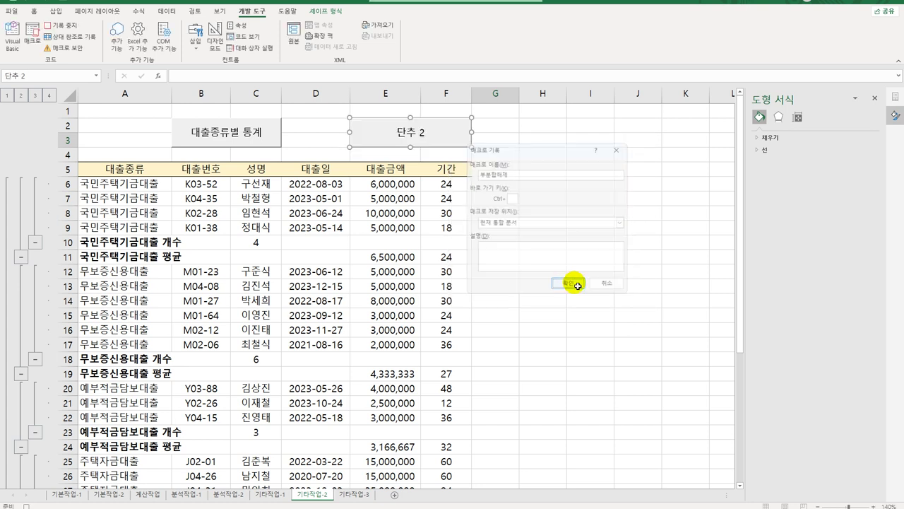
Remove all subtotals from the loan table while 부분합해제 records, and stop recording the macro
left_click(245, 215)
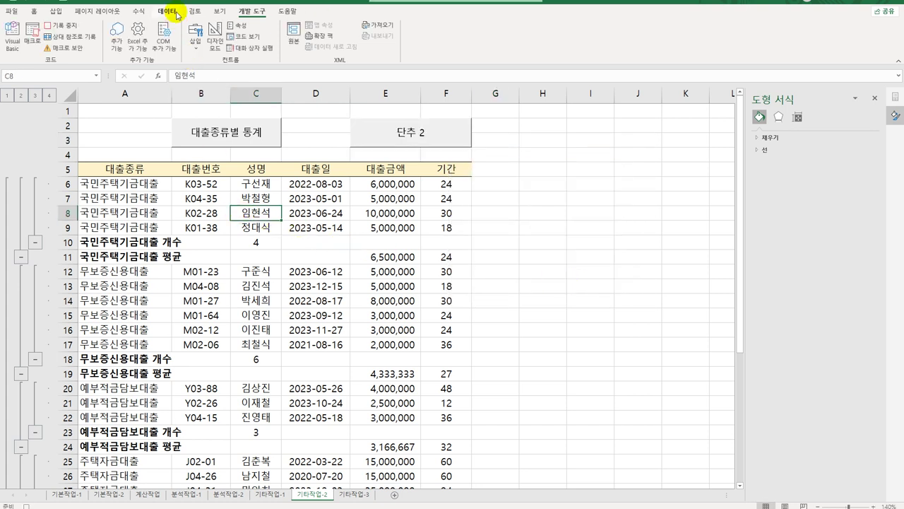
left_click(174, 12)
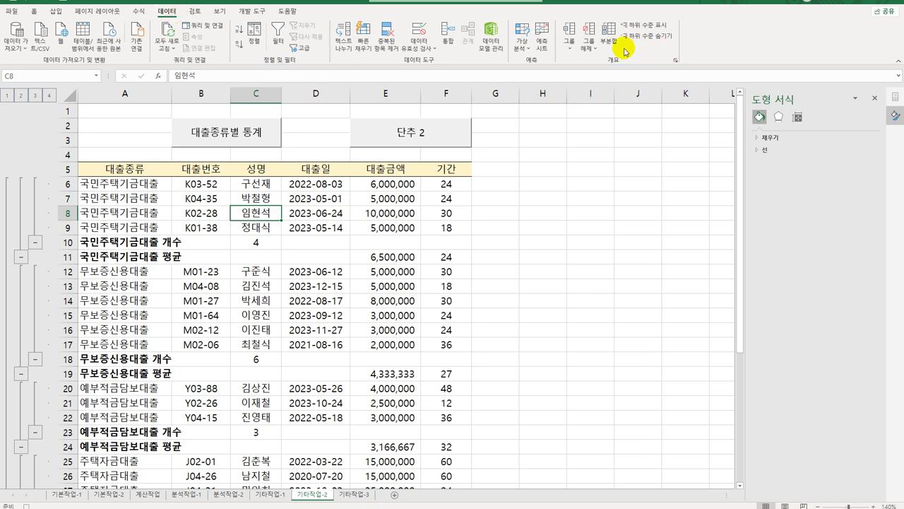
left_click(609, 34)
left_click(509, 295)
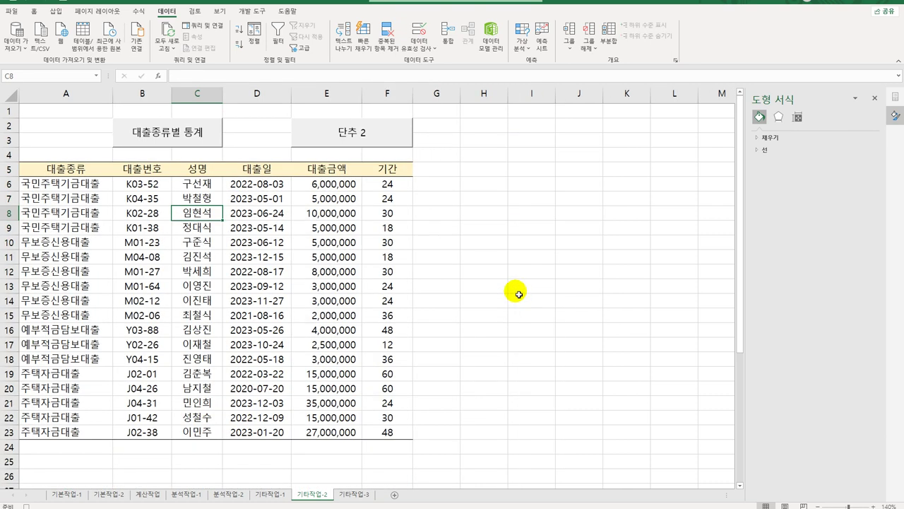
left_click(241, 12)
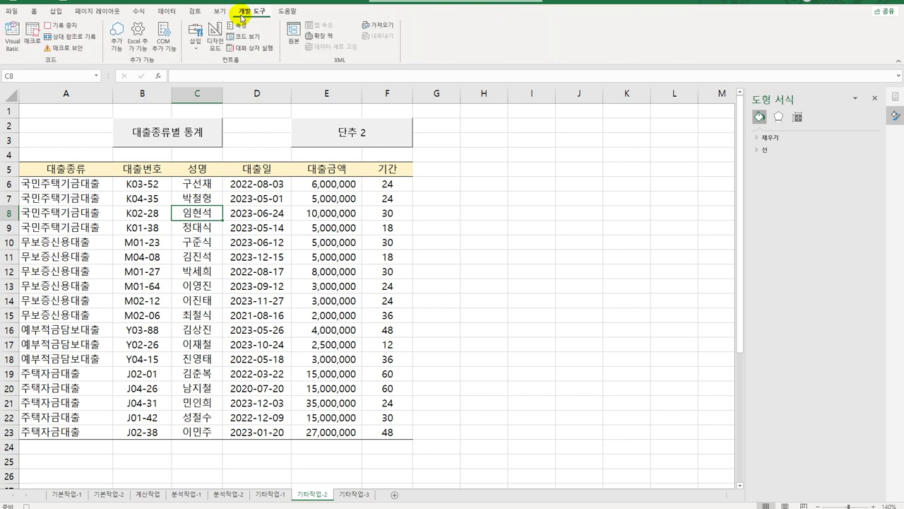
left_click(60, 26)
Change the caption of the button over E2:F3 to 부분합해제
right_click(372, 129)
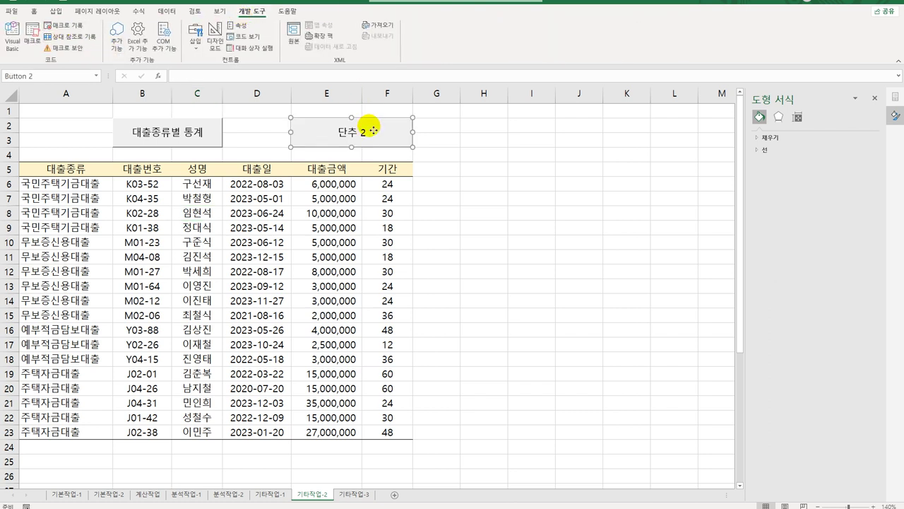
left_click(422, 174)
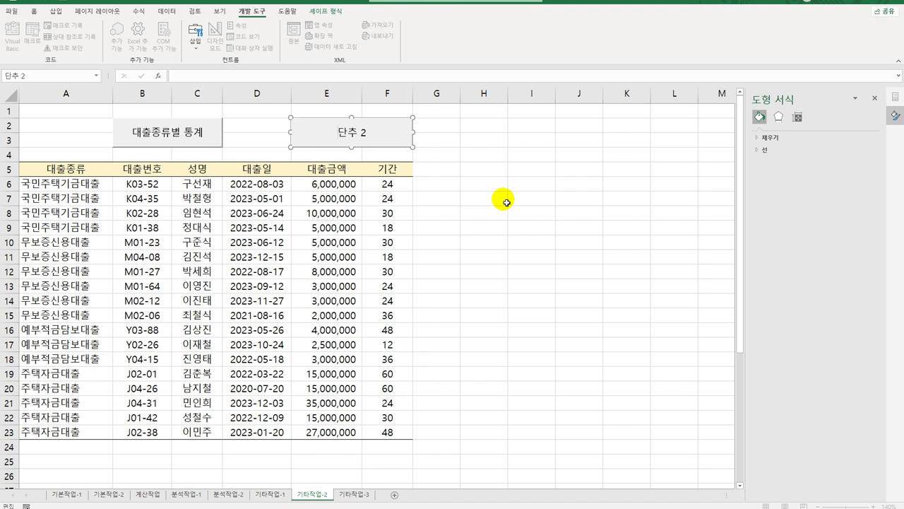
key("ctrl+a")
type("부분합ㅎ")
type("ㅐ")
type("제")
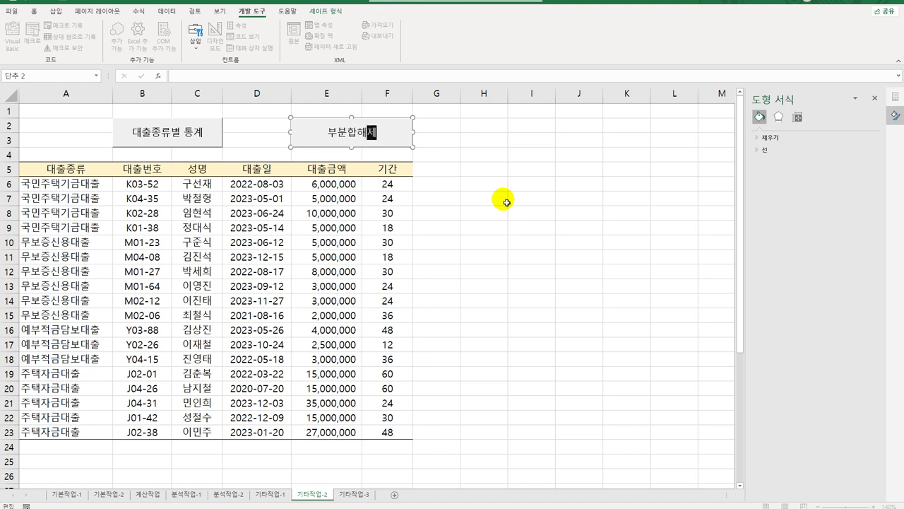
left_click(485, 186)
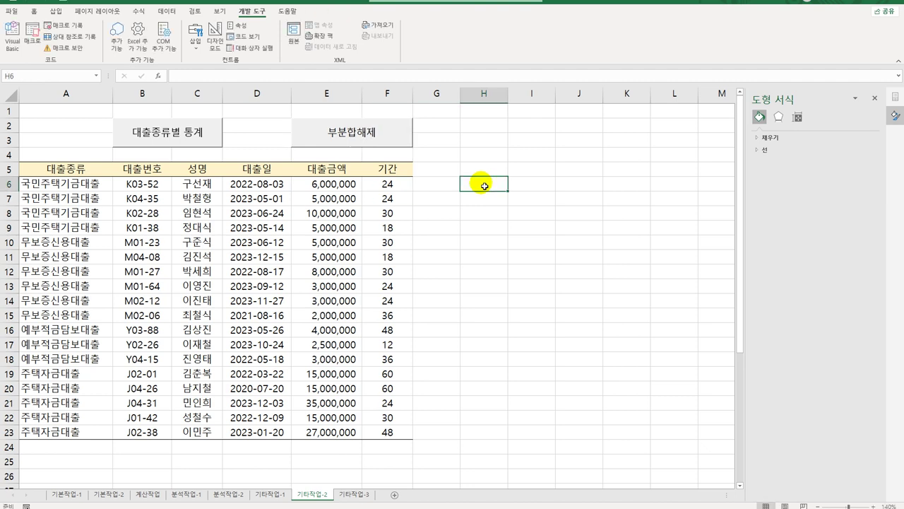
Test both macro buttons by adding the subtotals, removing them and adding them again
left_click(201, 137)
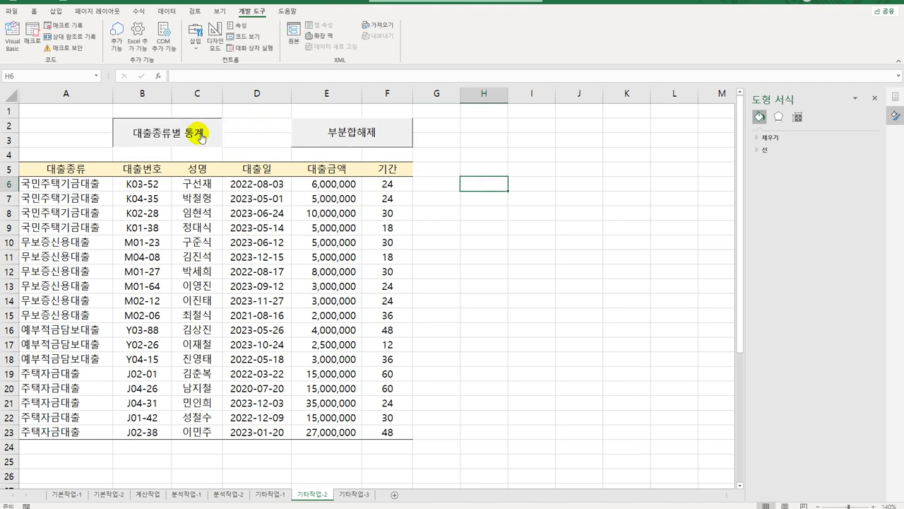
left_click(393, 136)
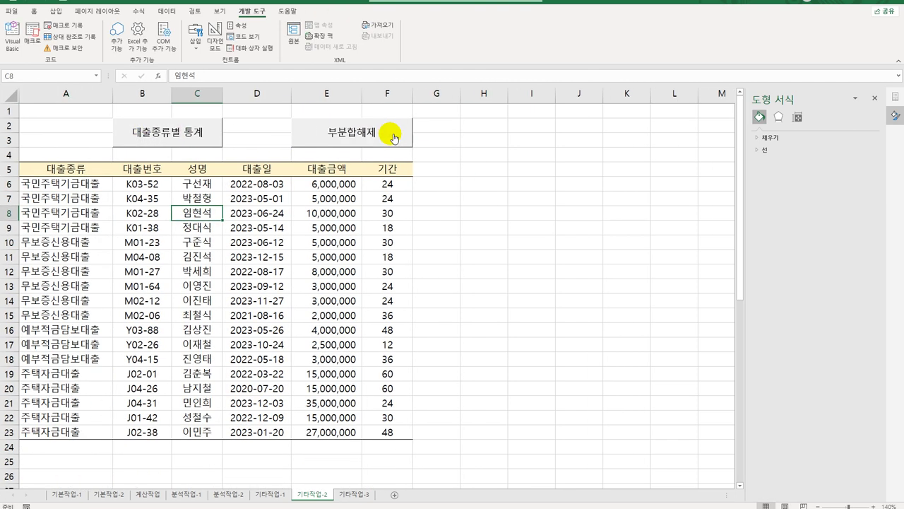
left_click(197, 138)
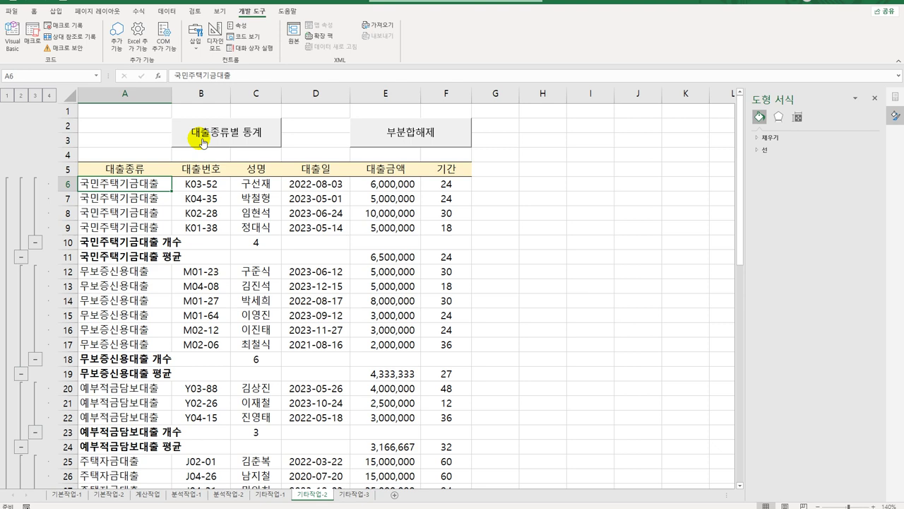
On 기타작업-3, enable design mode and add 대출신청관리.Show to the click procedure of the 대출신청 button
left_click(355, 497)
left_click(449, 359)
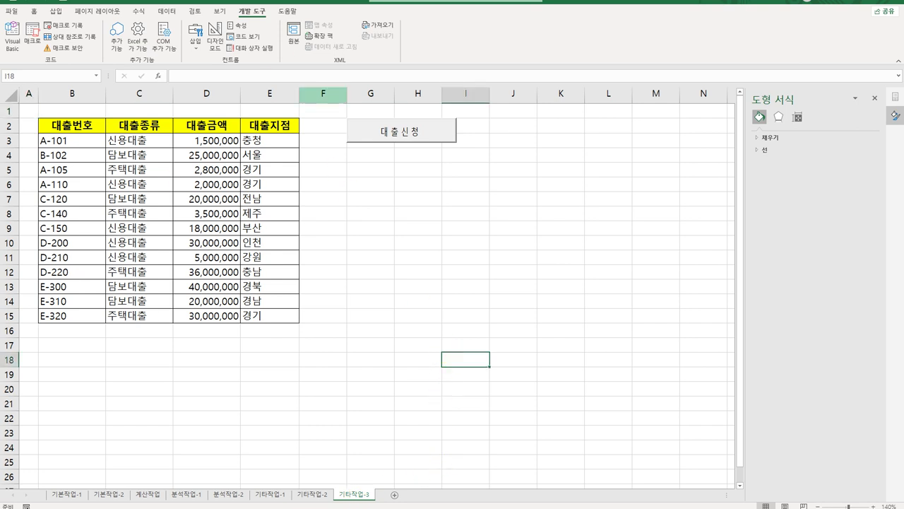
left_click(219, 34)
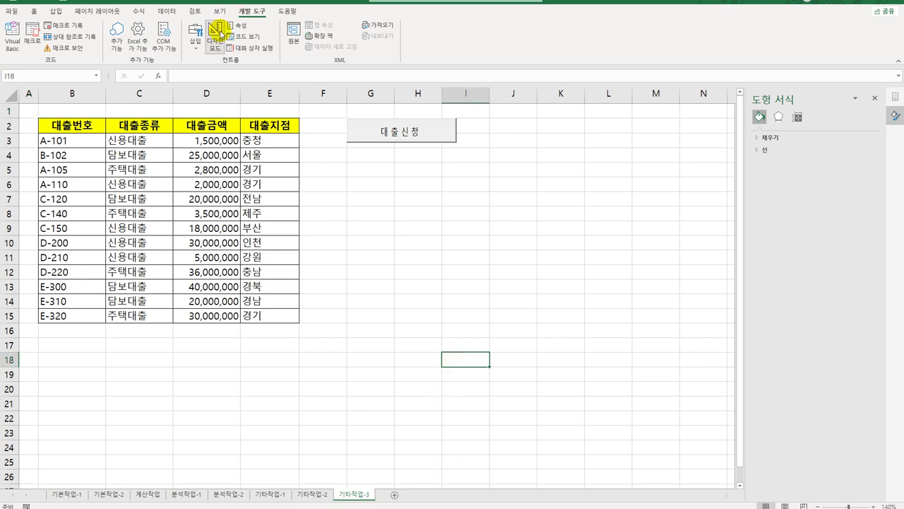
left_click(417, 128)
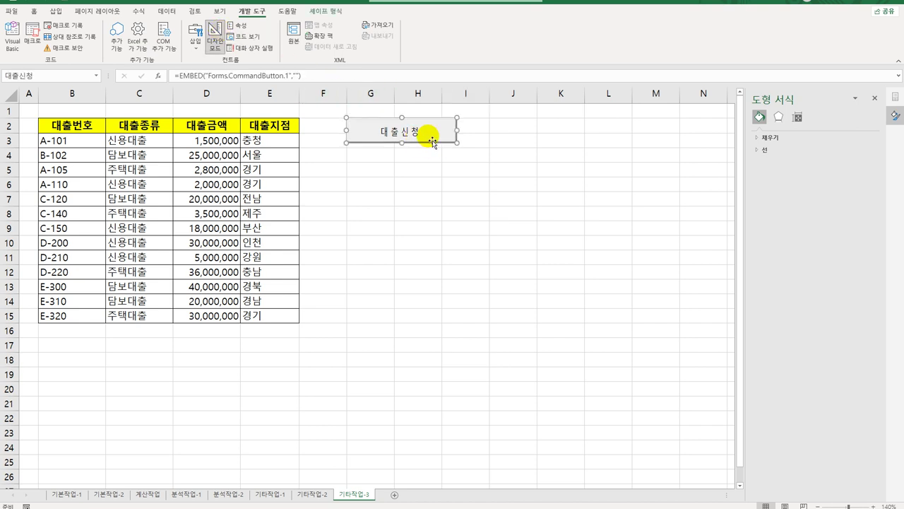
double_click(432, 140)
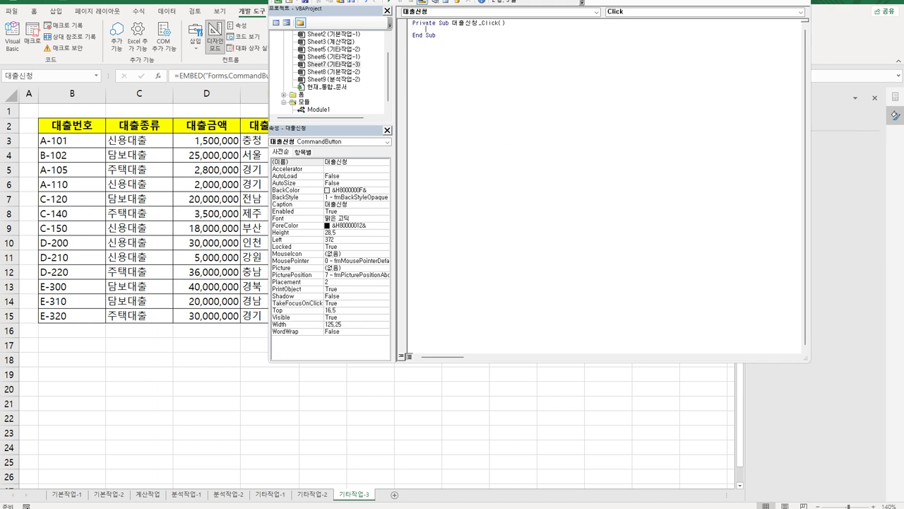
left_click(429, 28)
type("대출신청관리.Show")
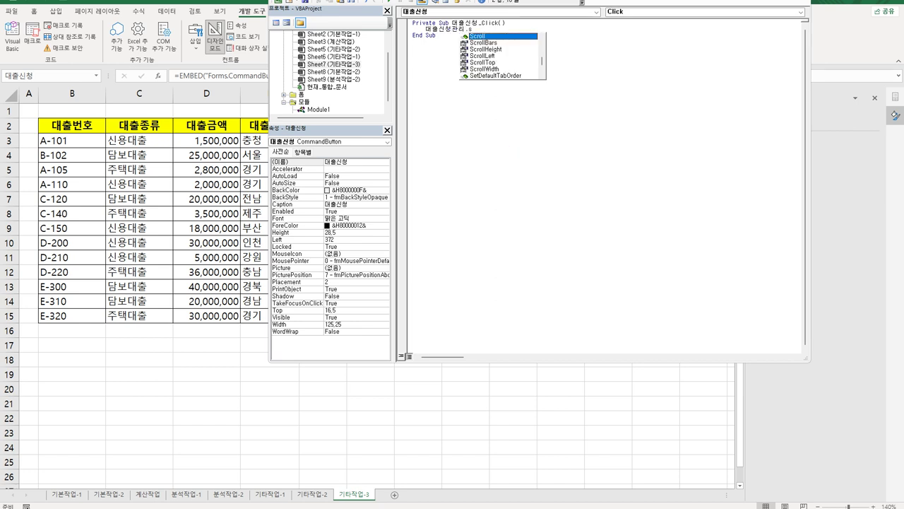
left_click(506, 159)
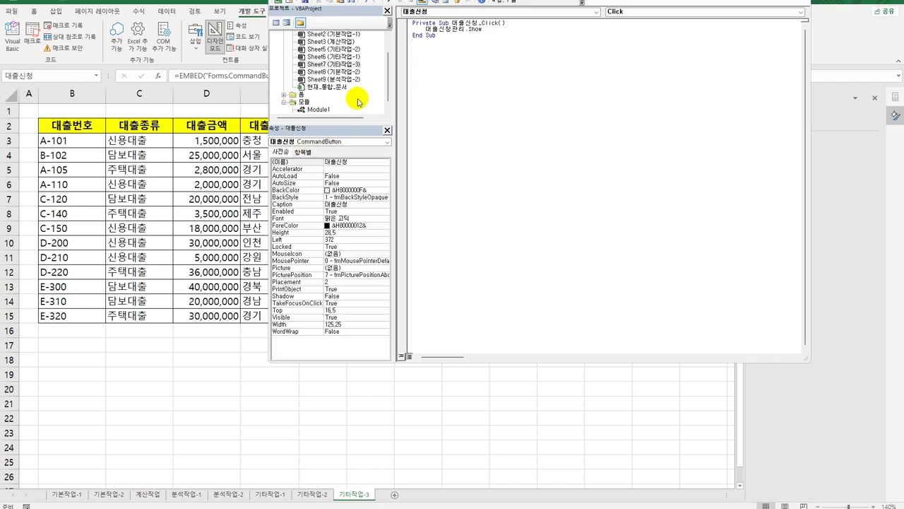
Open the code of the 대출신청관리 form and add a UserForm Initialize event procedure
double_click(300, 96)
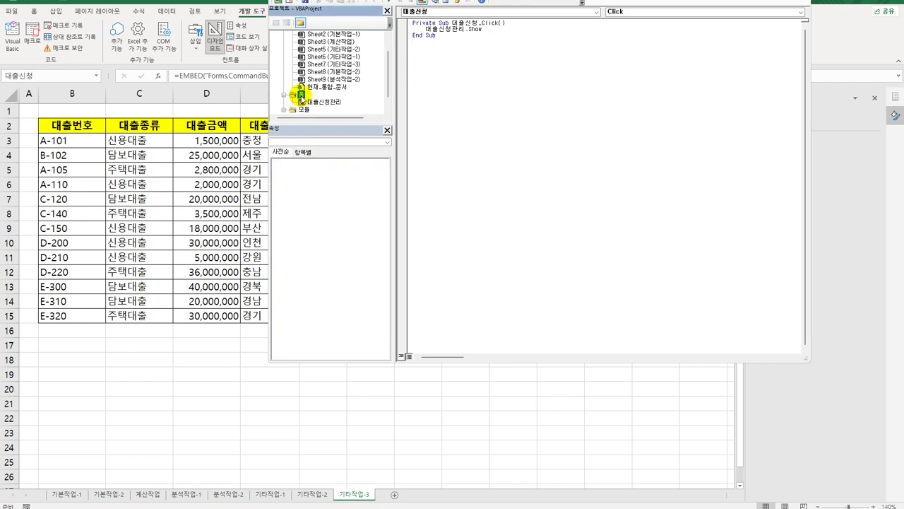
left_click(328, 103)
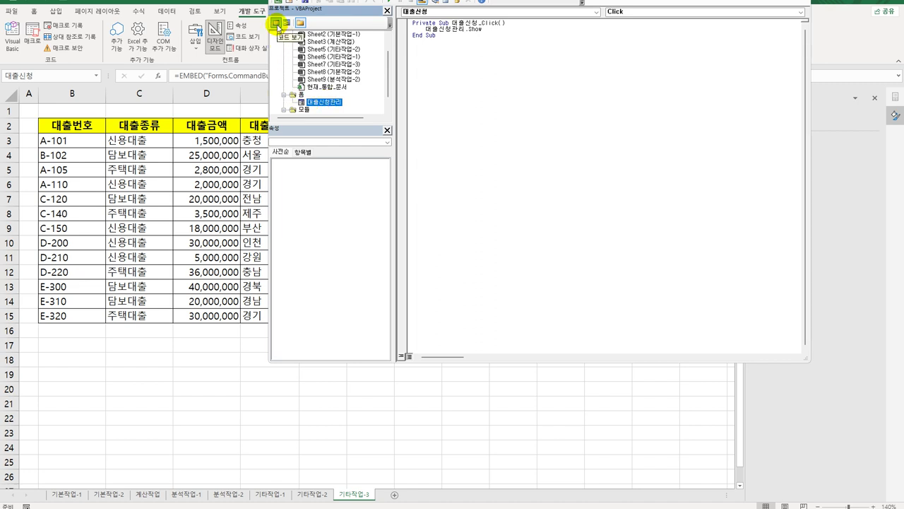
left_click(277, 28)
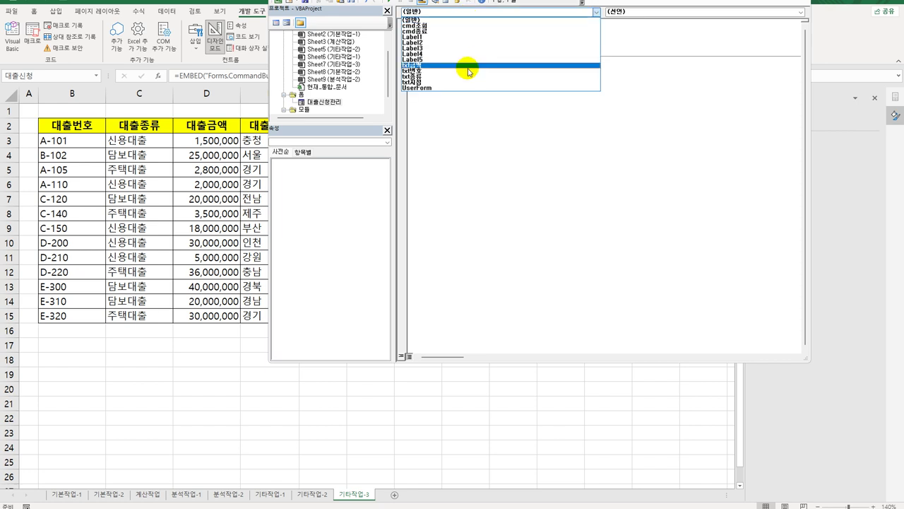
left_click(460, 87)
left_click(627, 12)
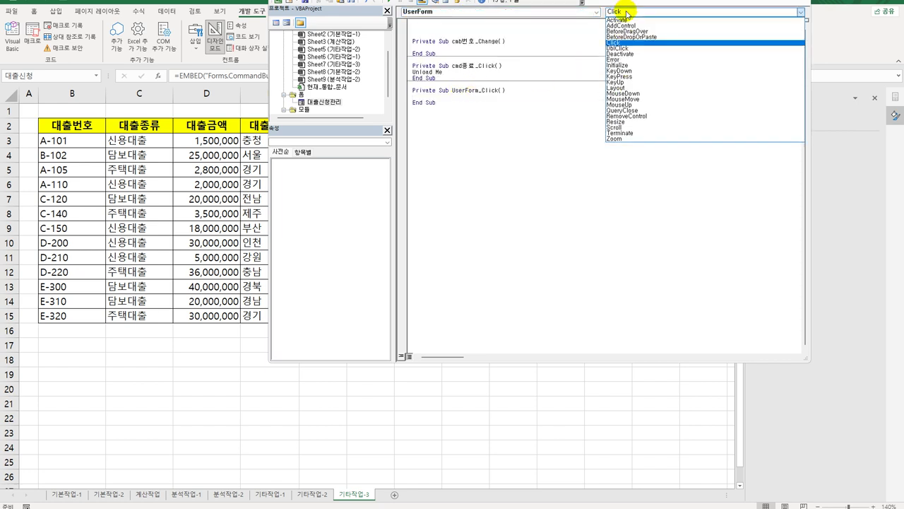
left_click(627, 67)
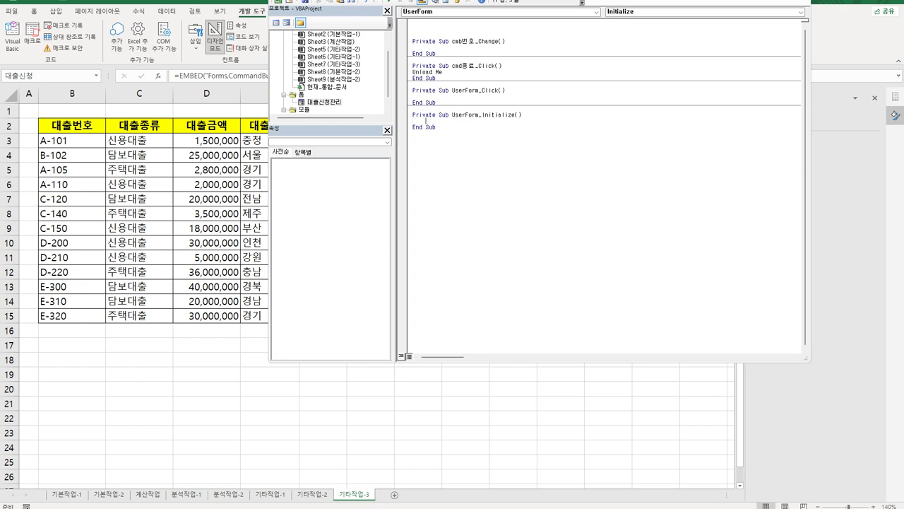
Write txt번호.SetFocus in the UserForm_Initialize procedure
key("Tab")
type("txt대")
type("호.")
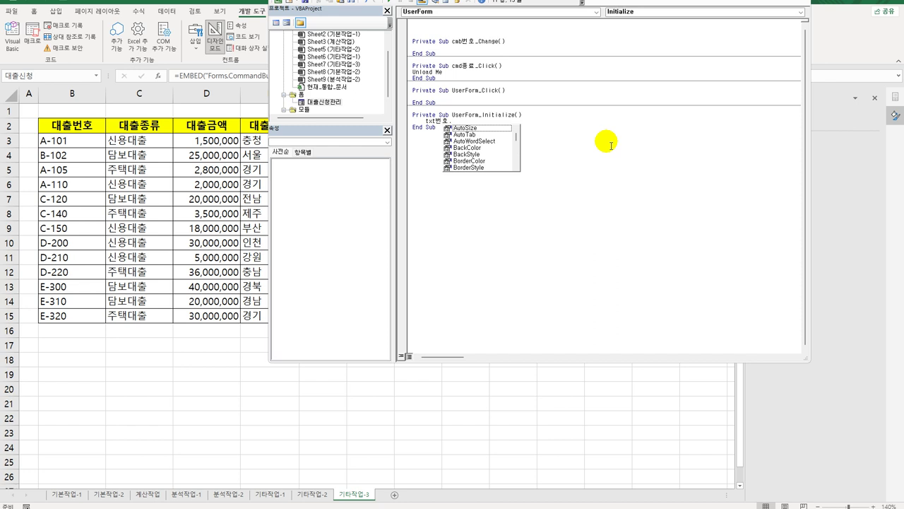
type("ㄴ")
type("set")
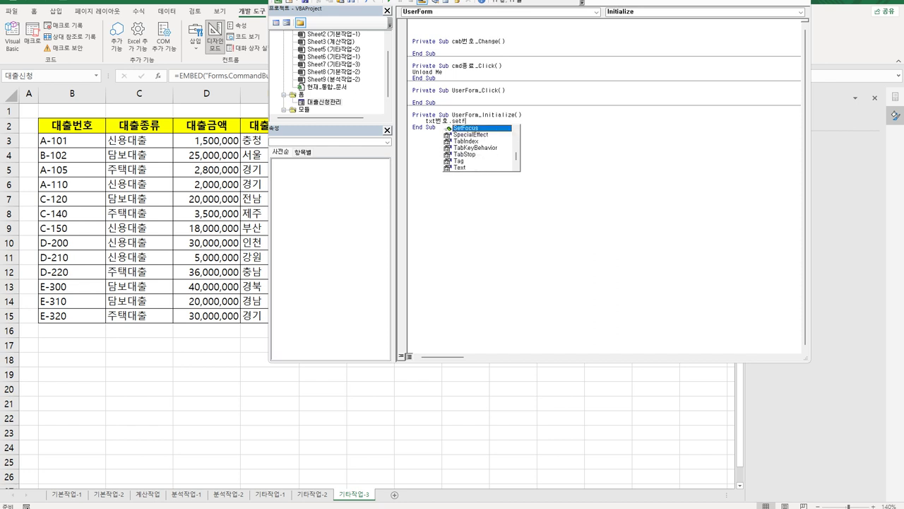
type("f")
key("Tab")
left_click(600, 157)
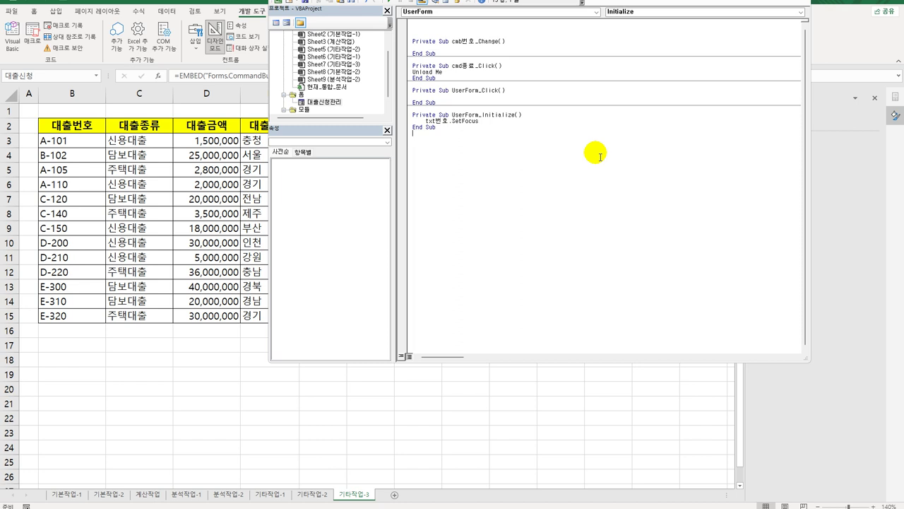
Open the code of Sheet7 (기타작업-3) and add a Worksheet Activate event procedure
left_click(354, 65)
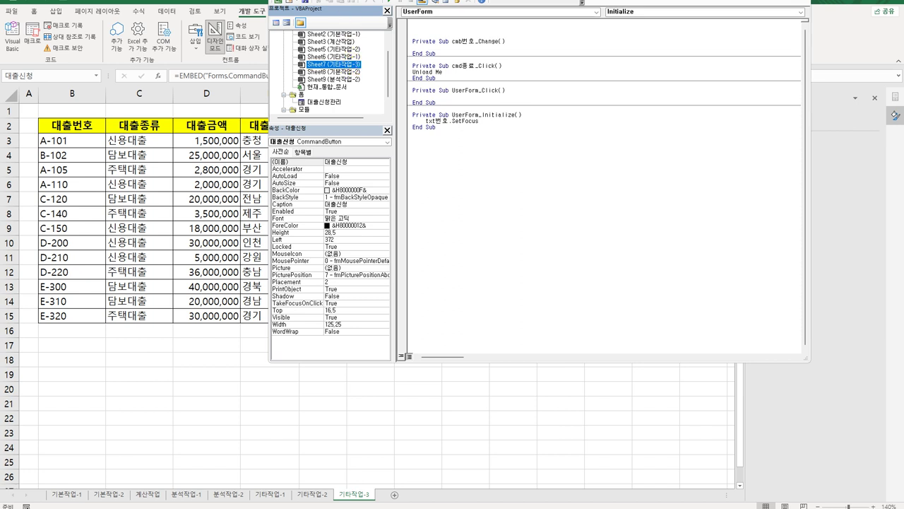
left_click(348, 0)
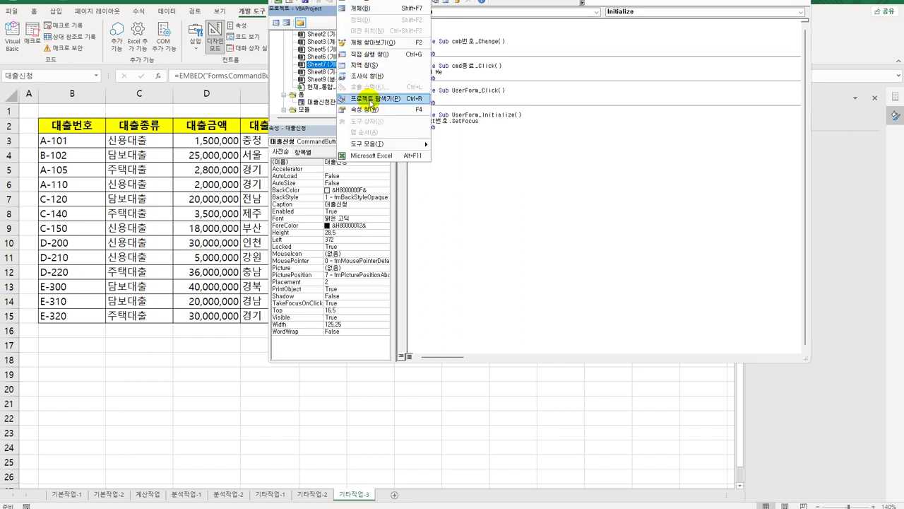
left_click(333, 66)
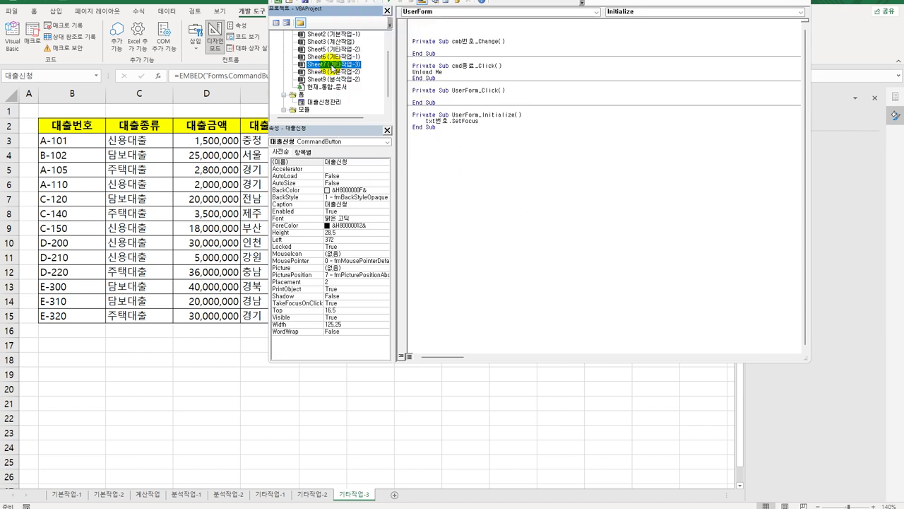
double_click(335, 65)
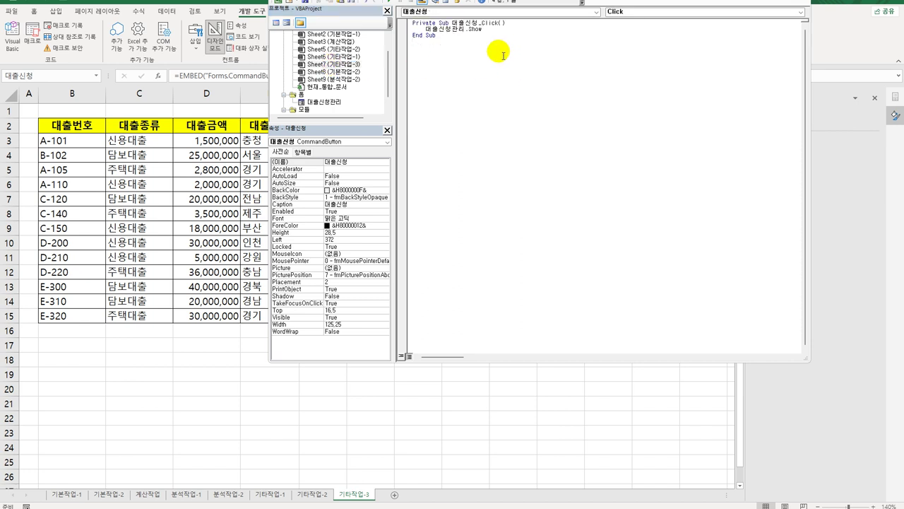
left_click(470, 12)
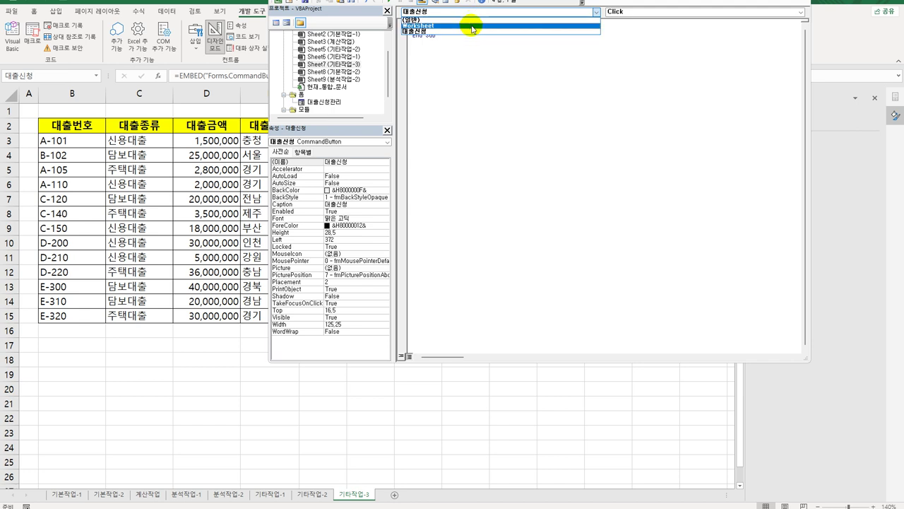
left_click(469, 26)
left_click(643, 12)
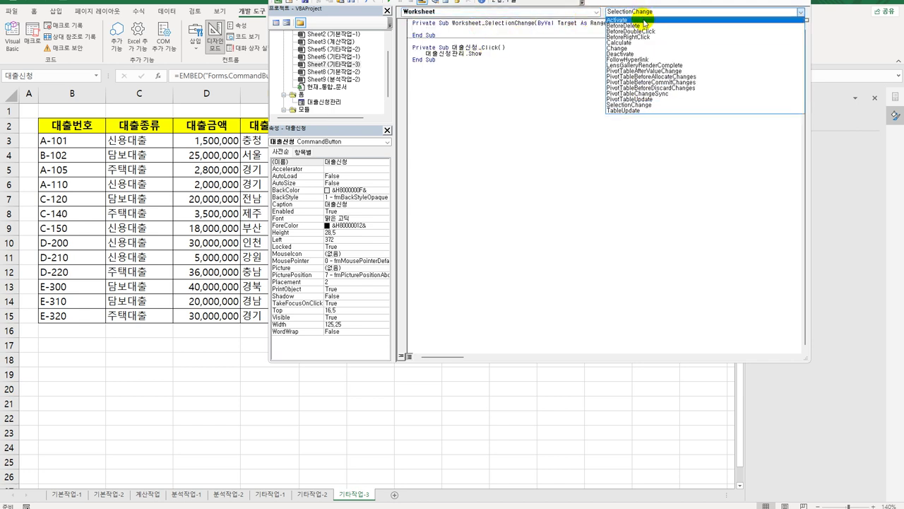
left_click(645, 20)
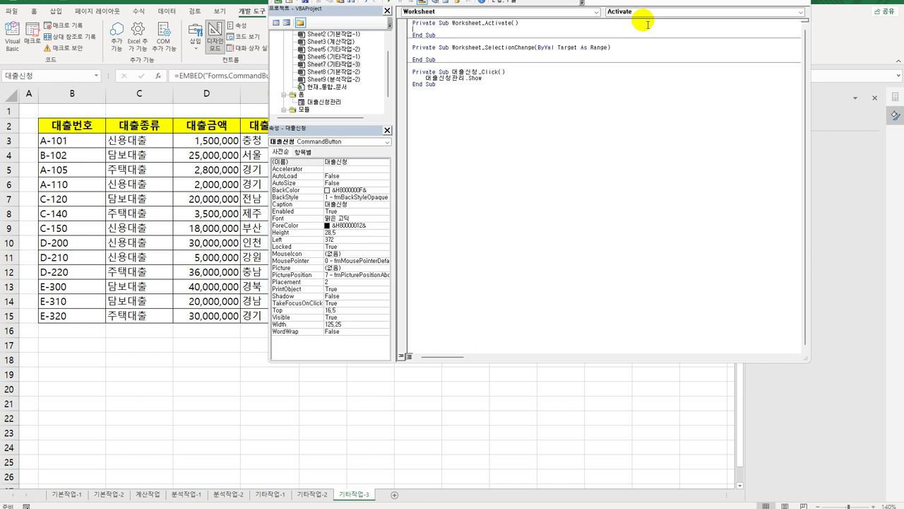
Write [G6] = "대출조회" in the Worksheet_Activate procedure
key("Tab")
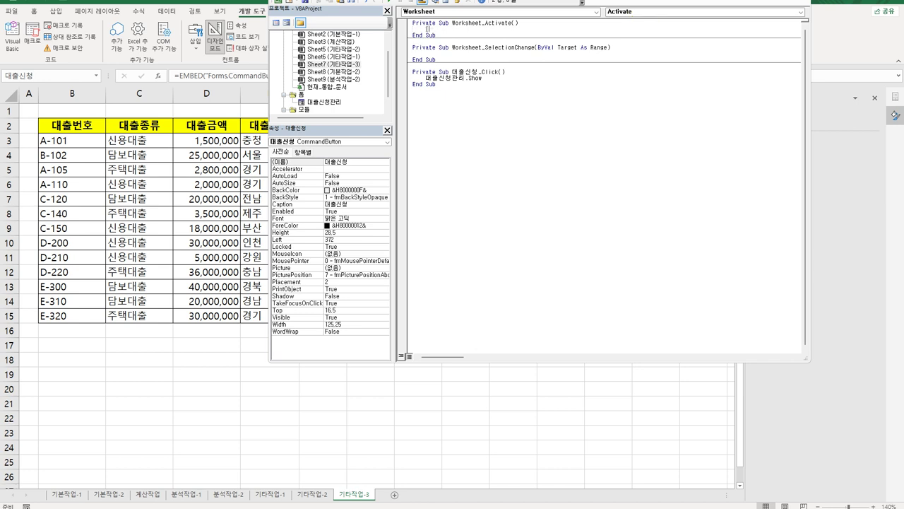
type("[B6] = \"대출신")
type("회\"")
Open the 대출신청관리 form and go to the Click event procedure of its 조회 button (cmd조회)
left_click(337, 104)
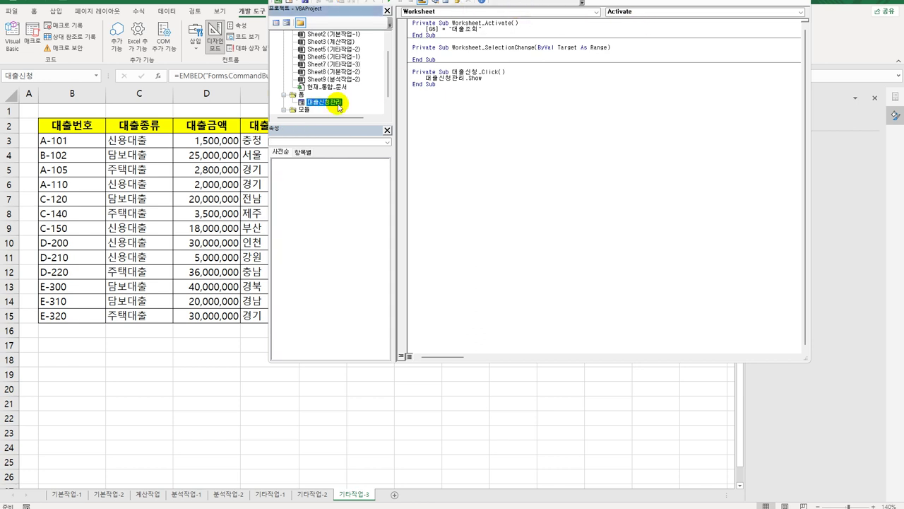
double_click(337, 104)
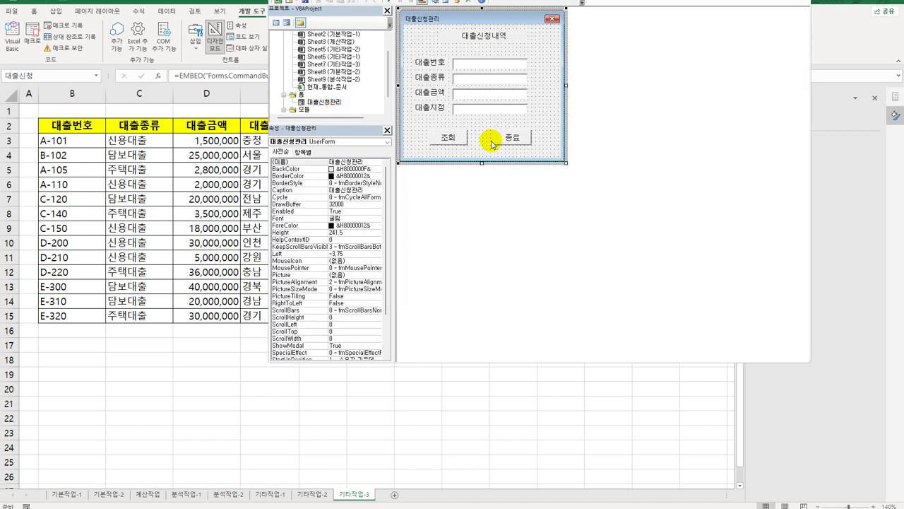
left_click(478, 68)
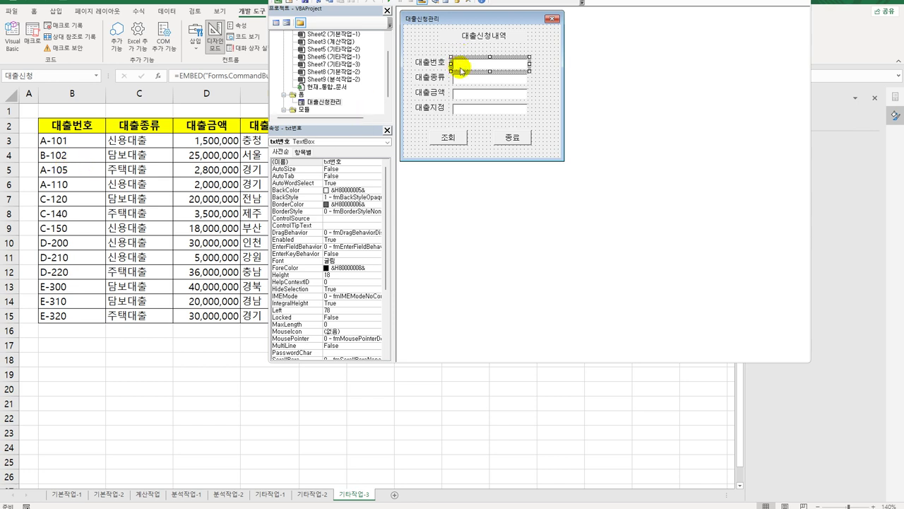
left_click(464, 141)
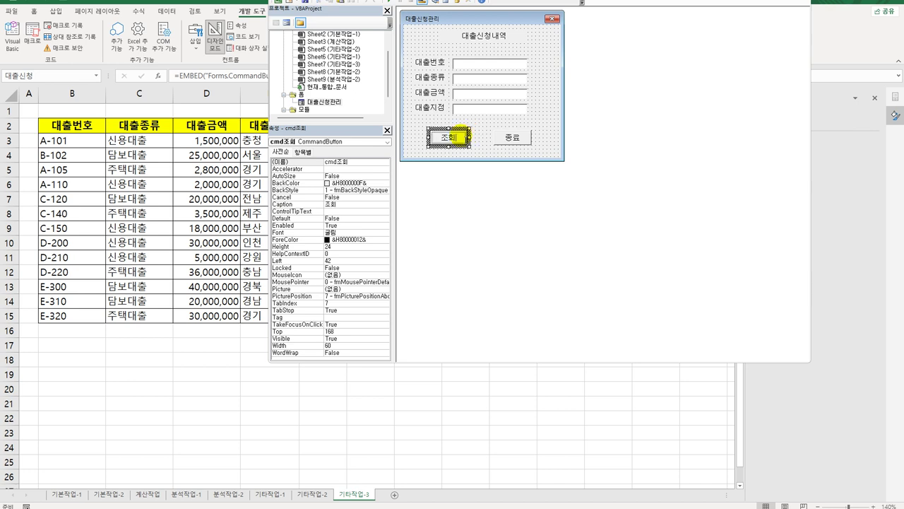
left_click(461, 137)
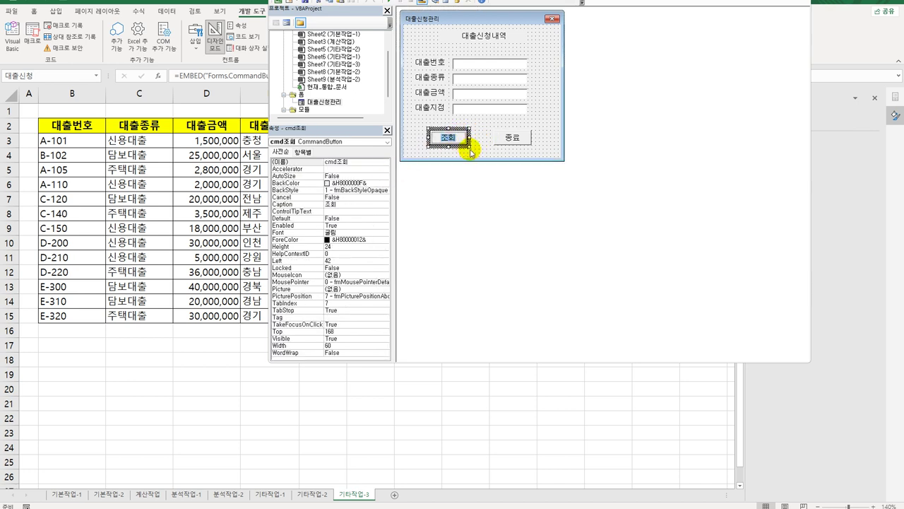
left_click(472, 157)
double_click(451, 137)
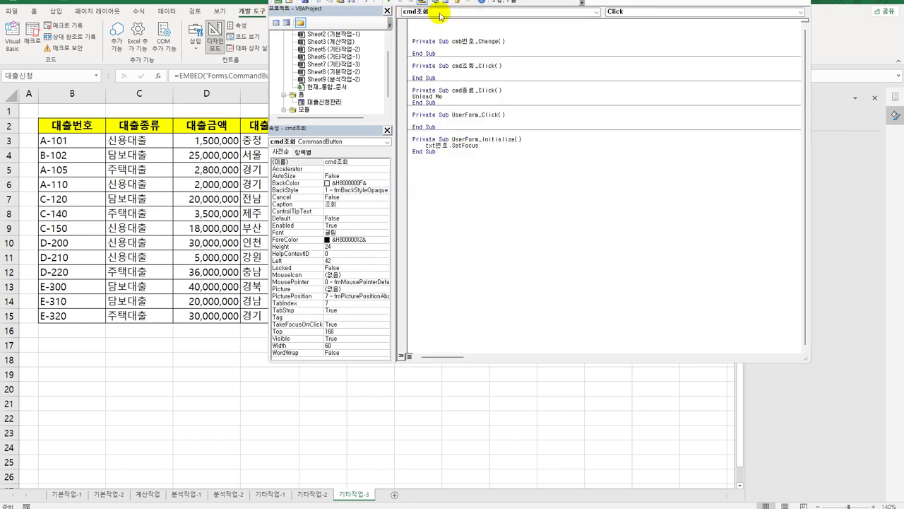
left_click(439, 15)
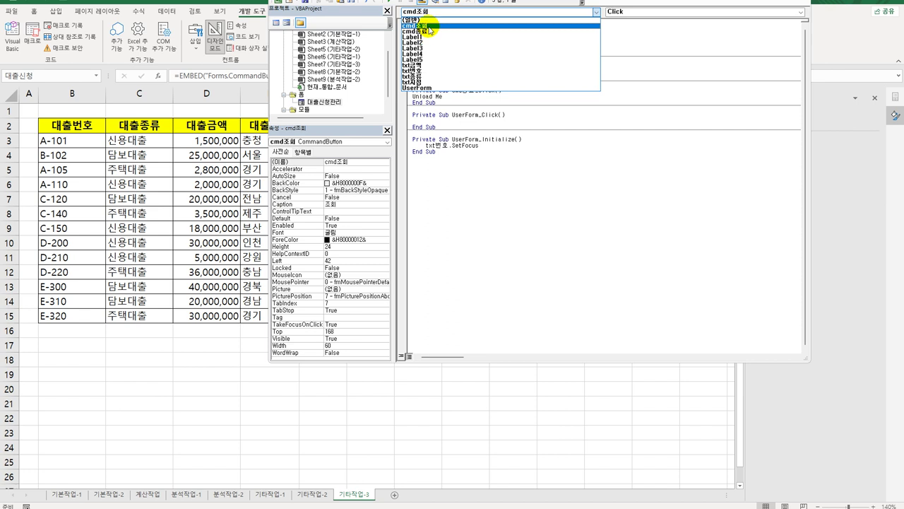
left_click(433, 28)
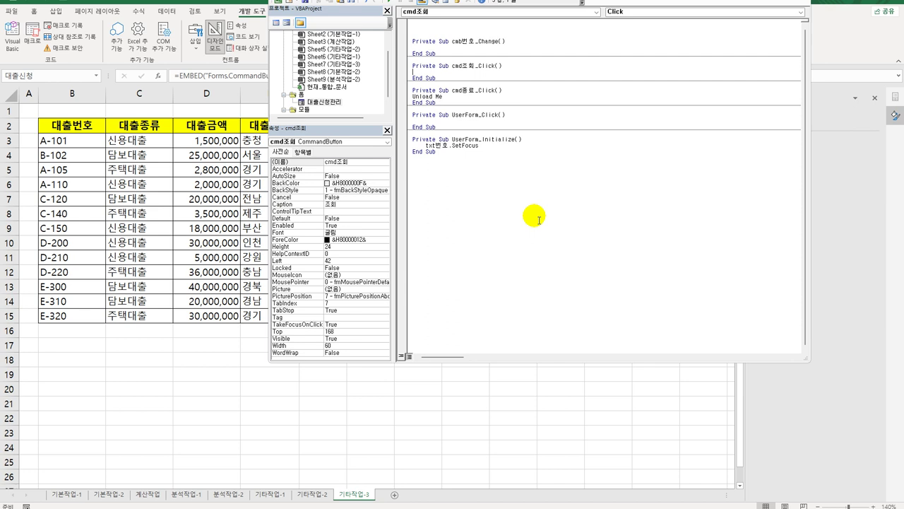
double_click(329, 102)
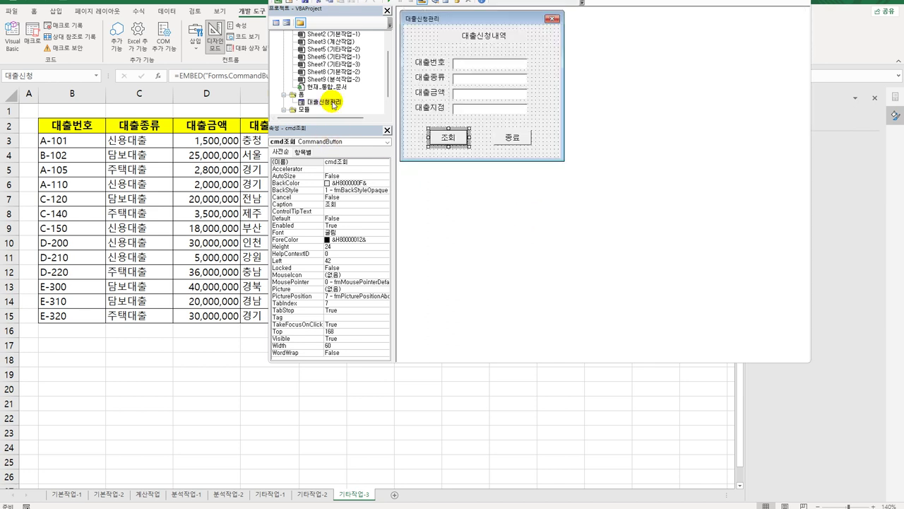
left_click(486, 67)
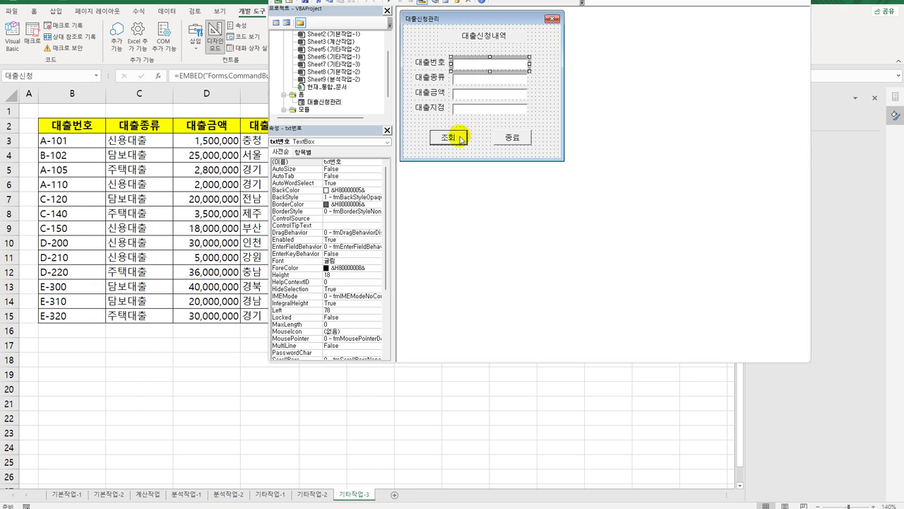
left_click(276, 23)
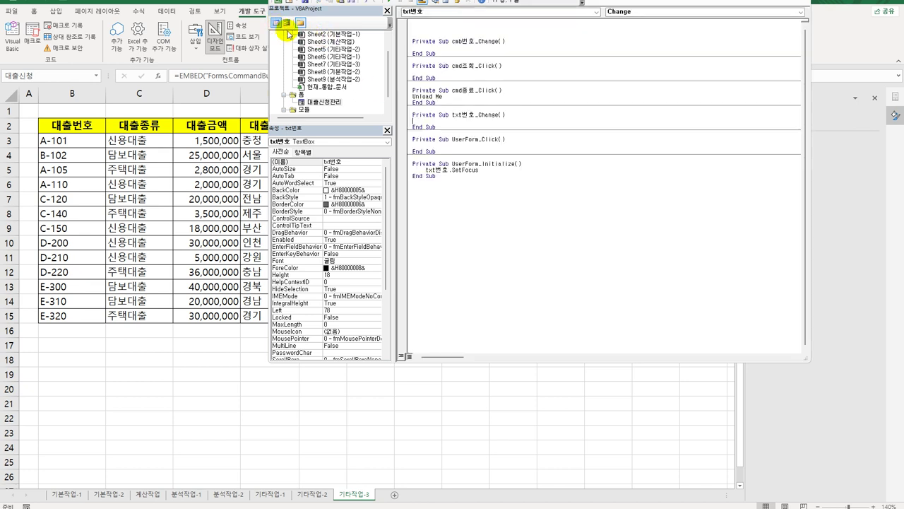
left_click(476, 122)
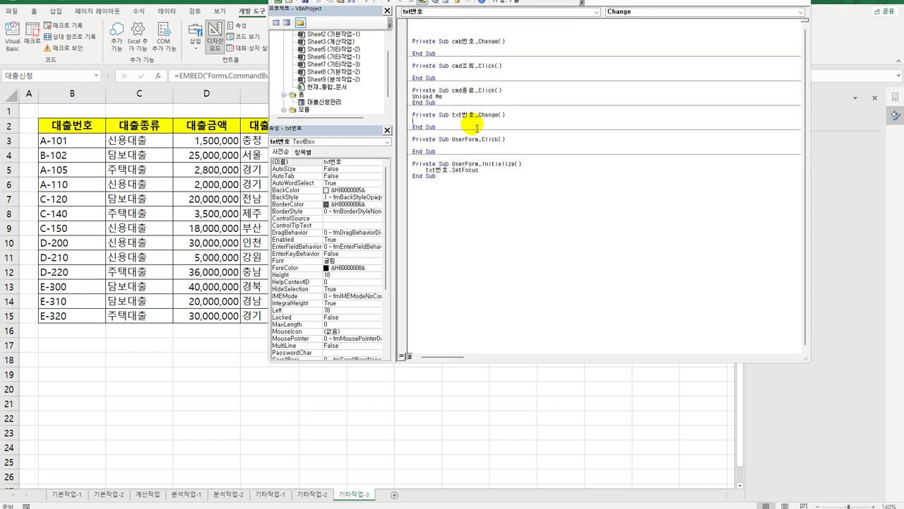
left_click_drag(436, 128, 414, 118)
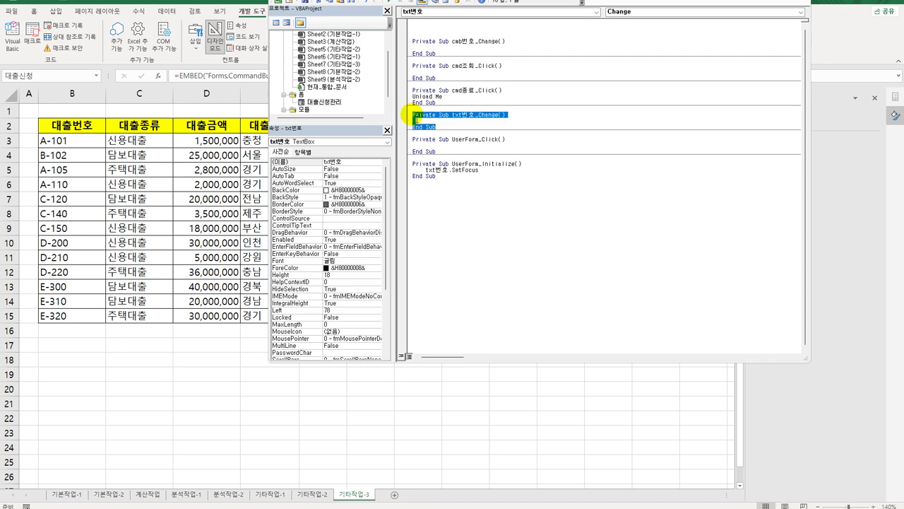
key("Delete")
Start an If statement in the cmd조회_Click procedure with the condition a = ucase(txt번호), leaving a blank line above it
left_click(438, 76)
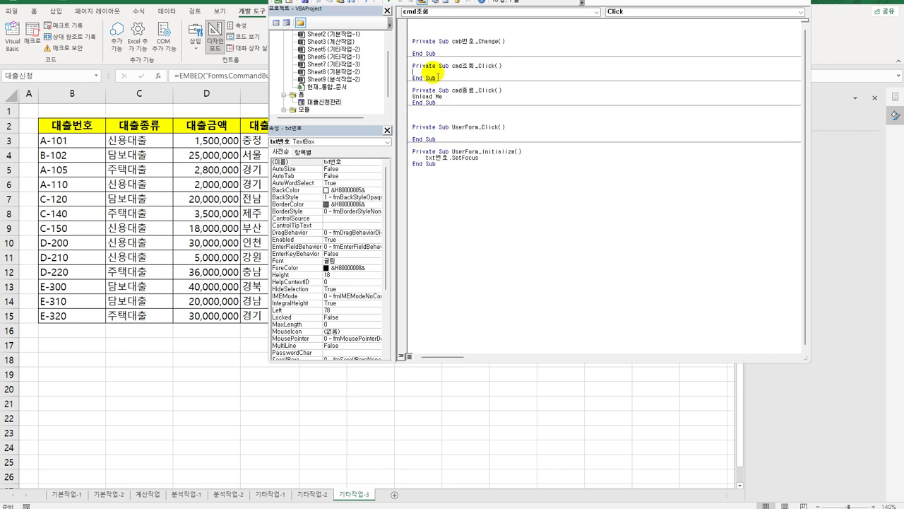
key("Return")
key("Return")
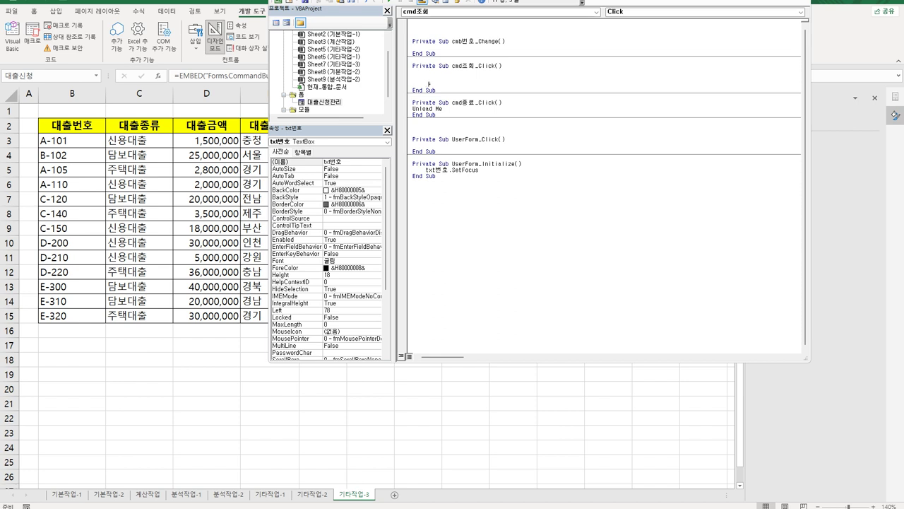
type("if")
type("a")
type(".")
type(" =")
type("u")
type("case")
type("(")
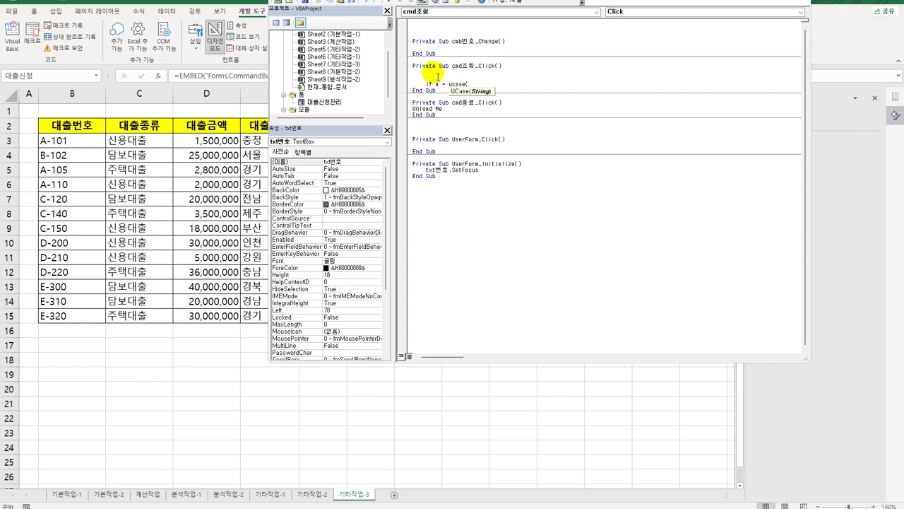
type("txt번")
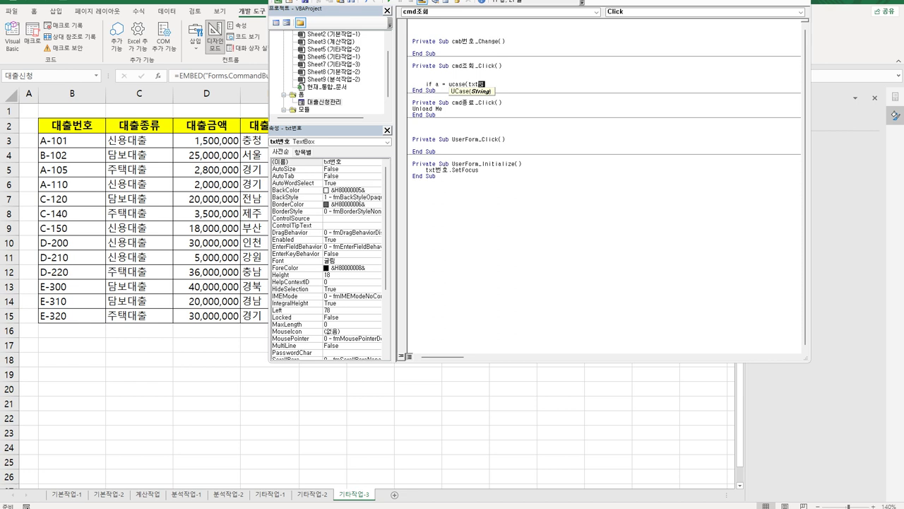
type("호)")
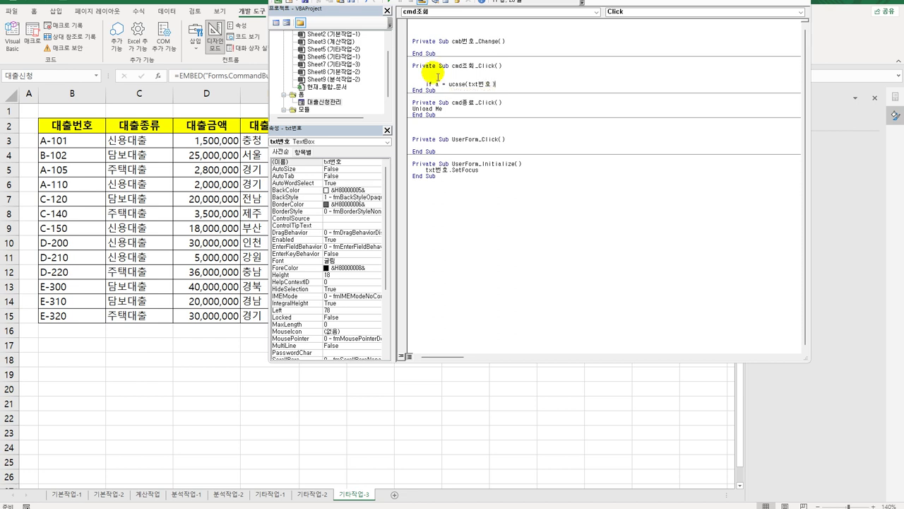